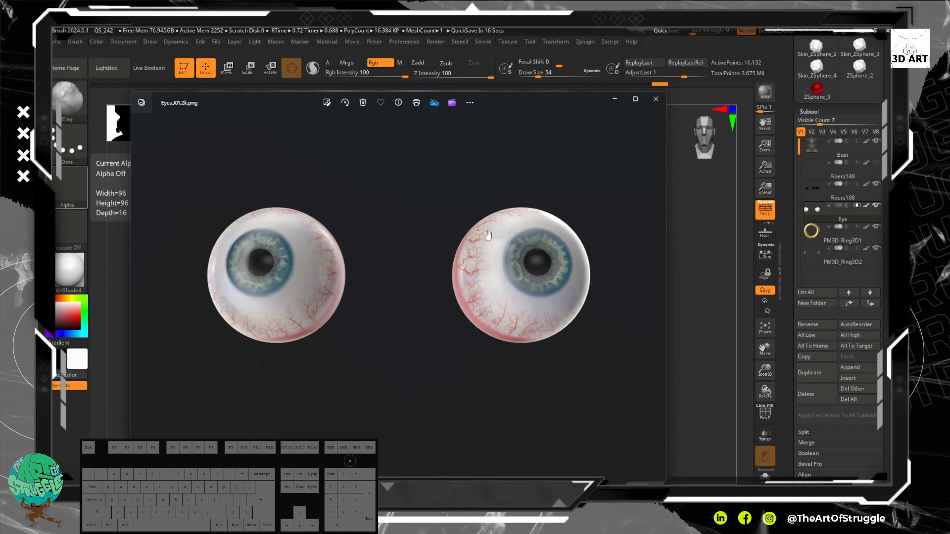
Step: Move the eye reference image out of the viewport and toggle polypaint on the Eye subtool
left_click_drag(511, 102, 509, 101)
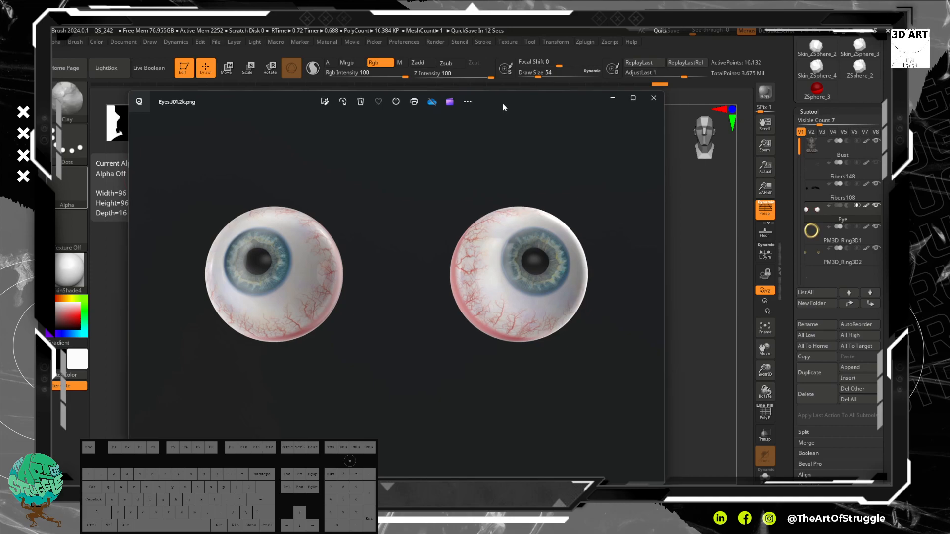
left_click_drag(504, 98, 0, 45)
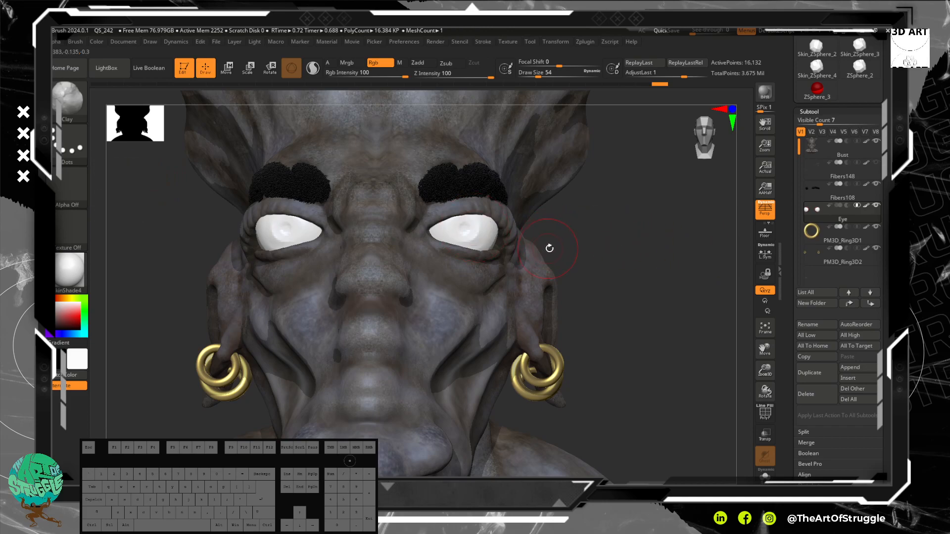
left_click(865, 208)
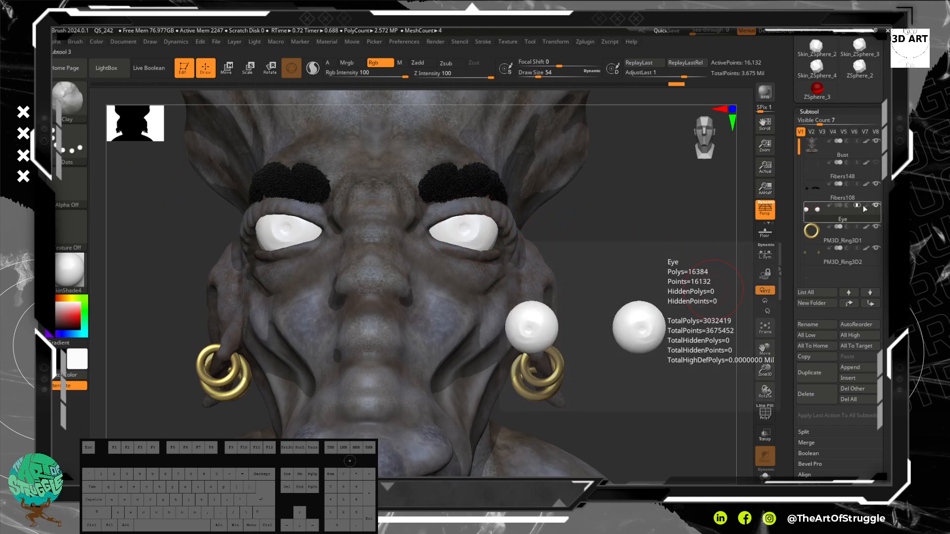
Step: Paint the Reflect2 material onto both eyes using the material channel only
left_click(70, 269)
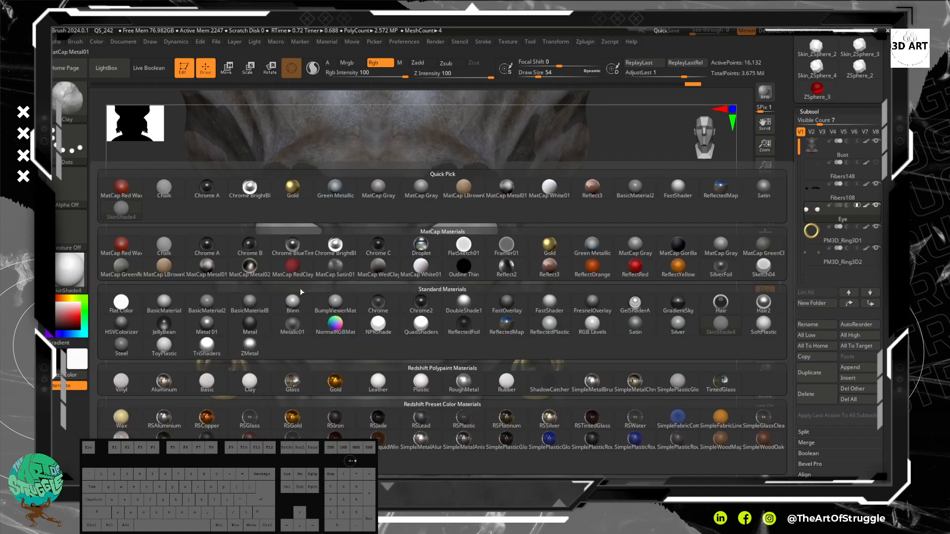
left_click(512, 271)
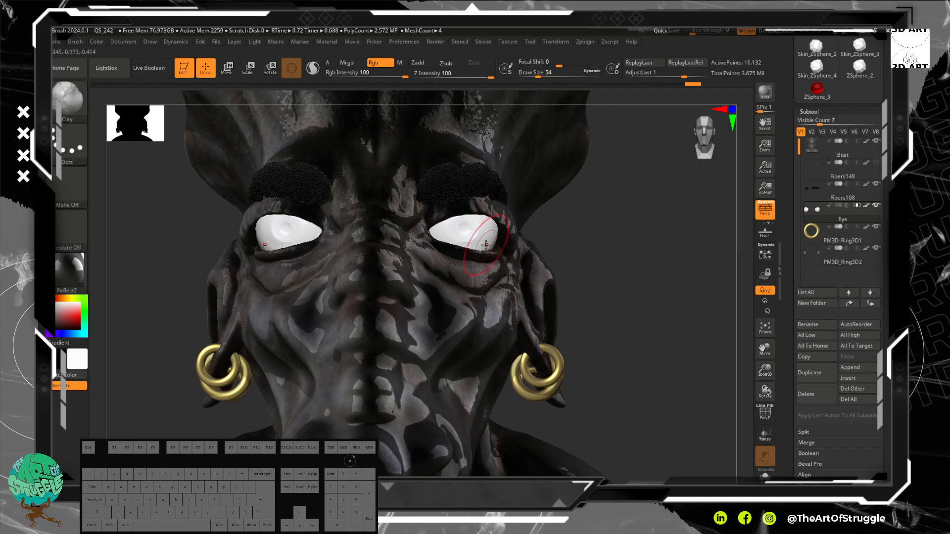
left_click(399, 63)
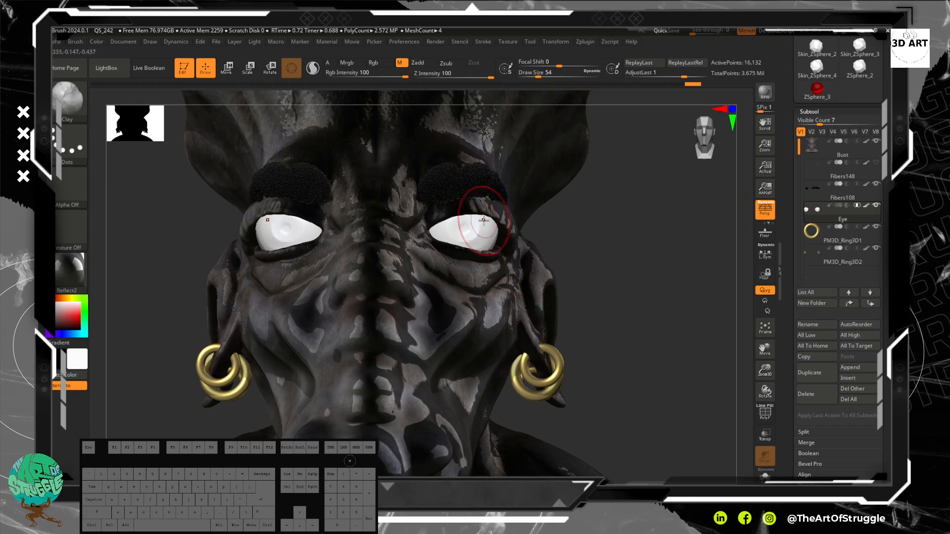
mouse_move(448, 253)
left_mouse_down()
mouse_move(470, 228)
mouse_move(460, 223)
mouse_move(475, 227)
mouse_move(475, 235)
mouse_move(423, 224)
mouse_move(496, 227)
mouse_move(488, 234)
left_mouse_up()
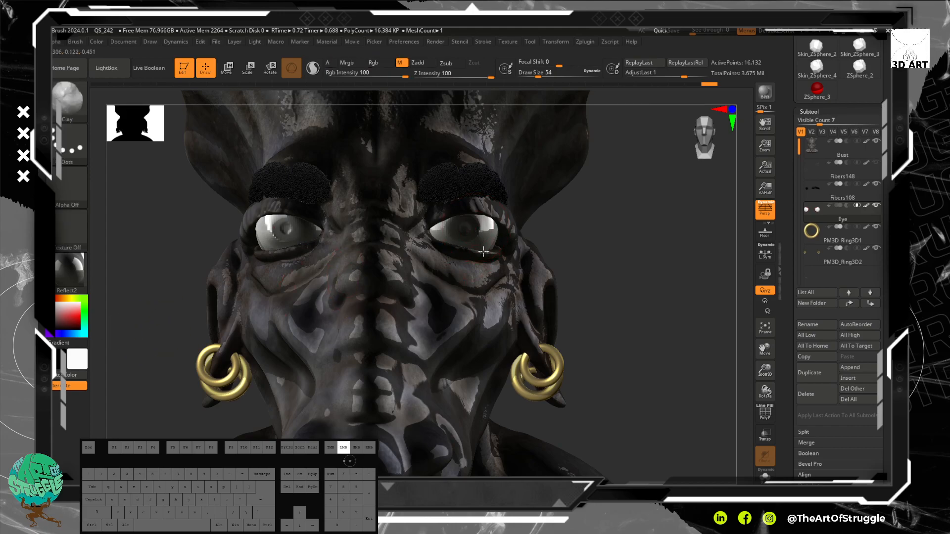
left_click_drag(608, 247, 519, 235)
left_click_drag(476, 274, 226, 203, "shift")
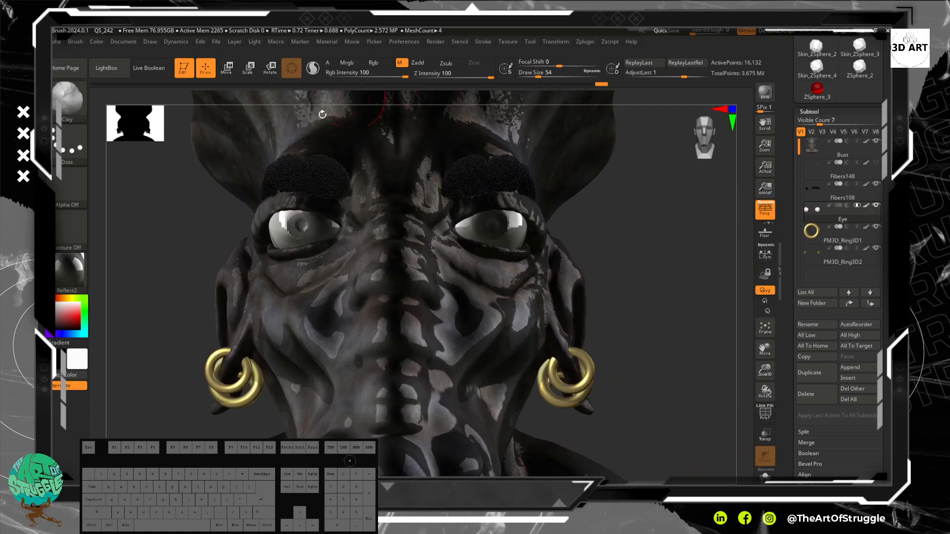
Step: Set the active material back to SkinShade4 and toggle polypaint on the Eye subtool
left_click(74, 272)
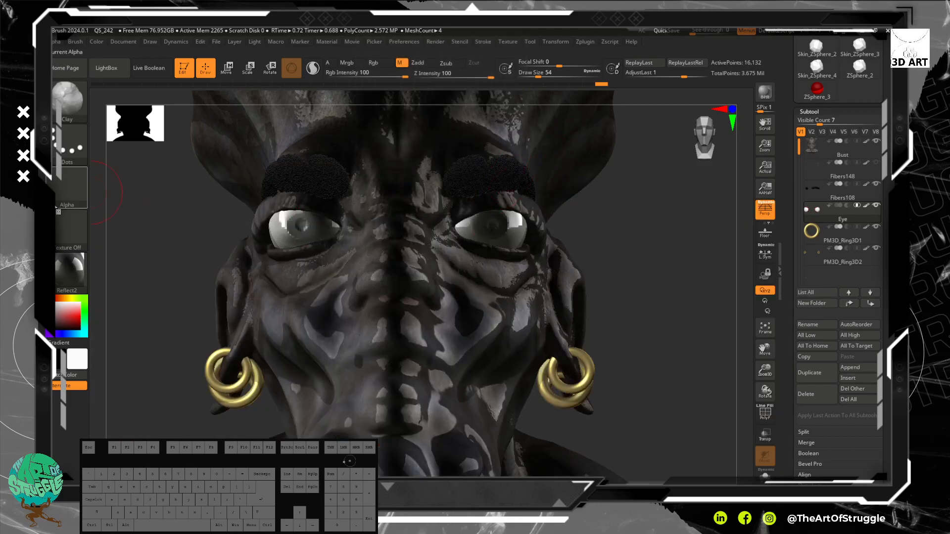
left_click(70, 272)
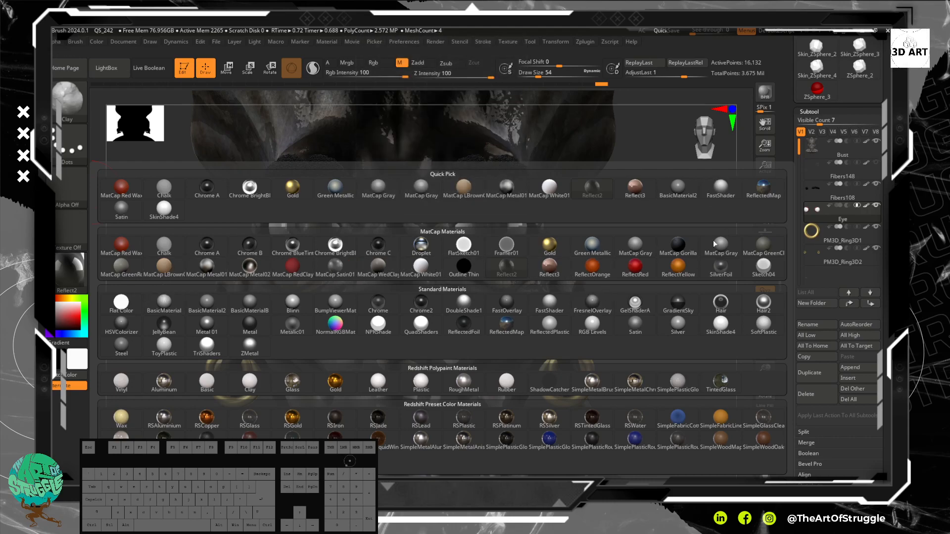
left_click(721, 323)
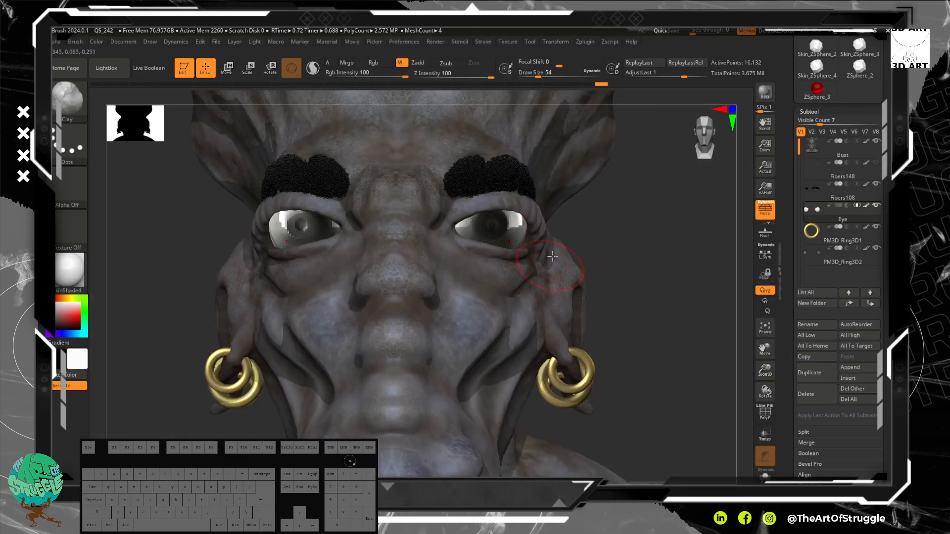
mouse_move(679, 294)
left_mouse_down()
mouse_move(611, 296)
mouse_move(677, 290)
mouse_move(678, 254)
mouse_move(681, 283)
left_mouse_up()
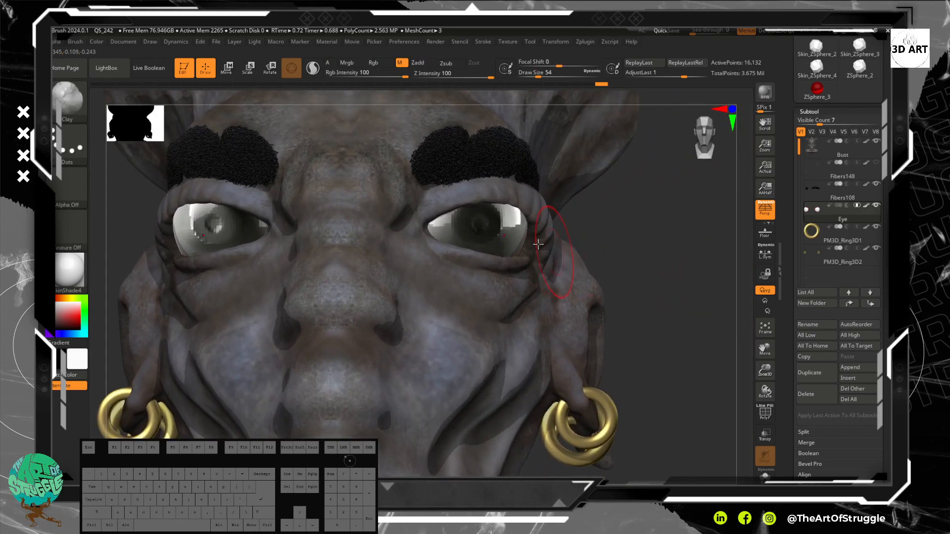
left_click_drag(724, 261, 728, 250, "alt")
left_click(851, 208)
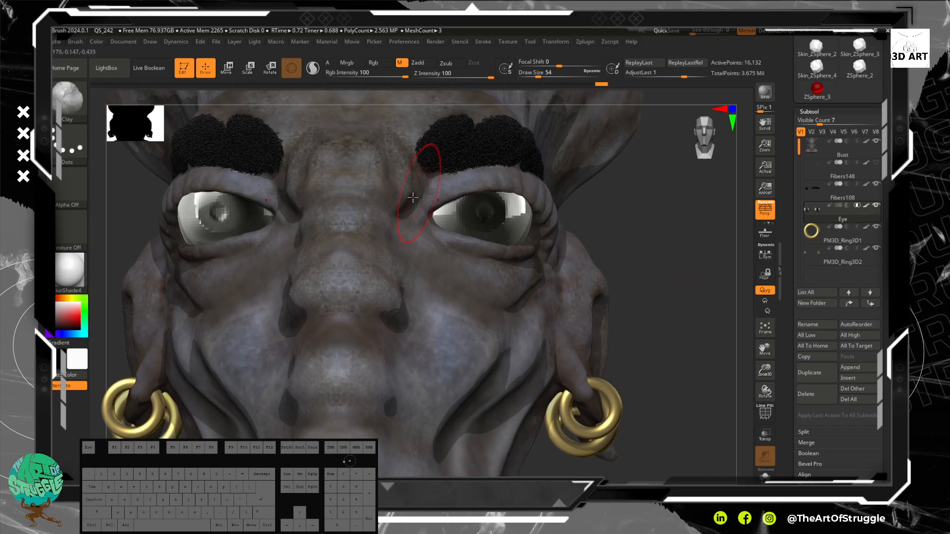
Step: Try painting the eyes dark red and a second dark colour with the Rgb channel only, undoing the strokes
left_click(382, 65)
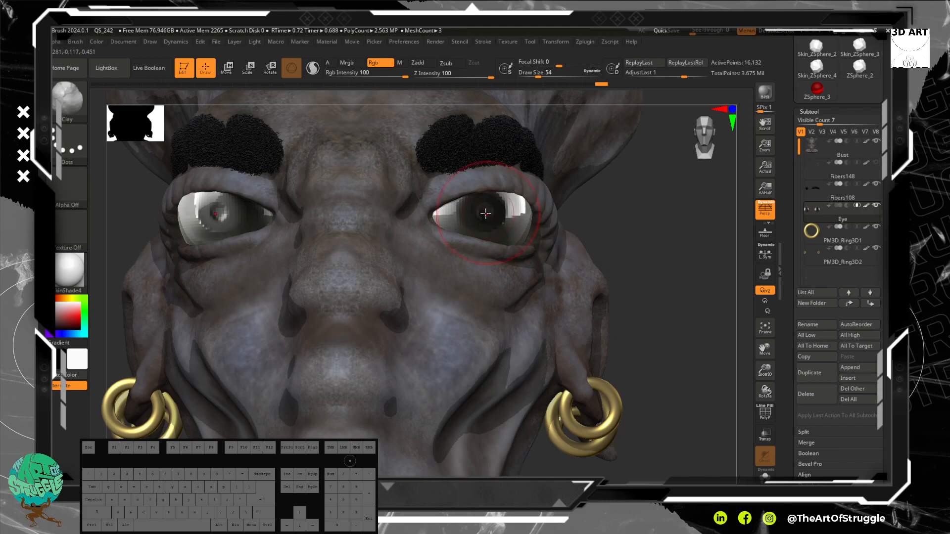
mouse_move(71, 323)
left_mouse_down()
mouse_move(75, 311)
mouse_move(59, 304)
mouse_move(79, 322)
left_mouse_up()
mouse_move(434, 215)
left_mouse_down()
mouse_move(474, 213)
mouse_move(503, 196)
mouse_move(543, 199)
left_mouse_up()
key("ctrl+z")
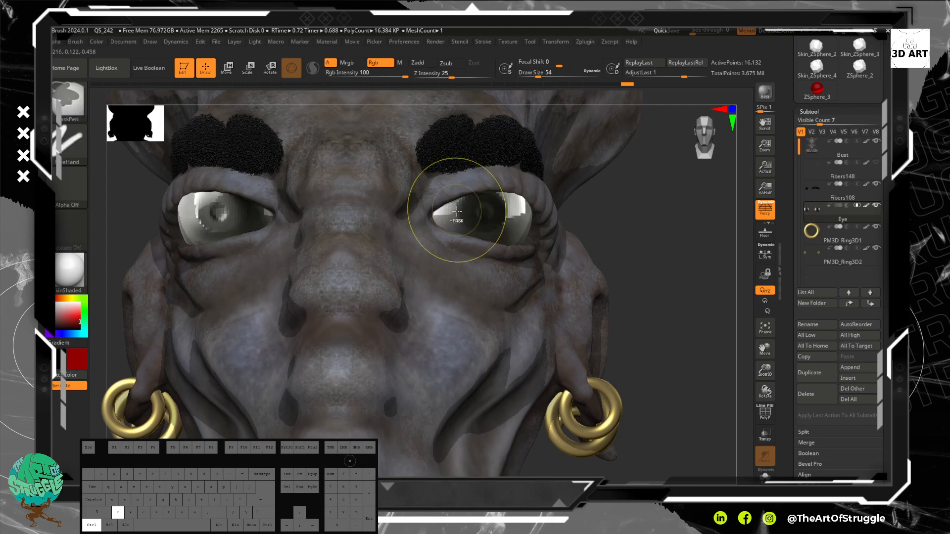
mouse_move(435, 214)
left_mouse_down()
mouse_move(462, 225)
mouse_move(562, 218)
left_mouse_up()
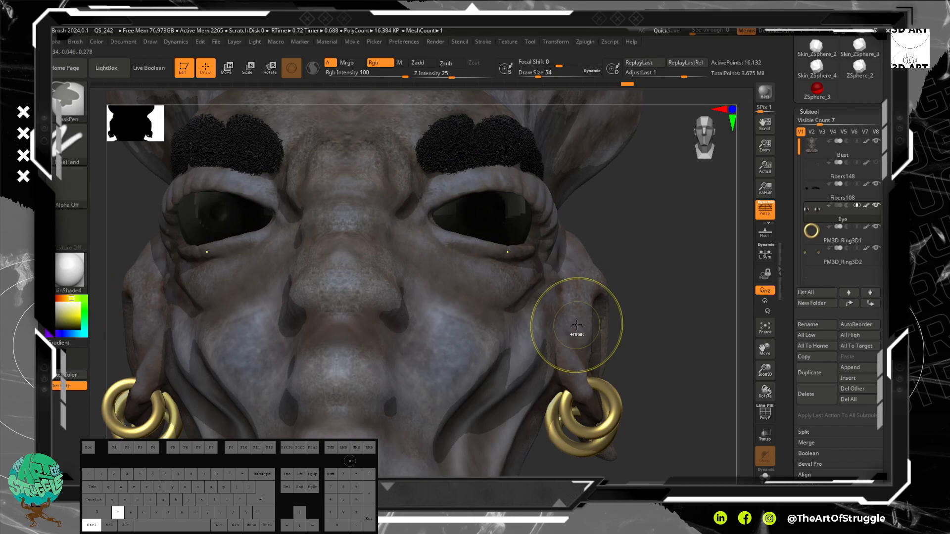
key("ctrl+z")
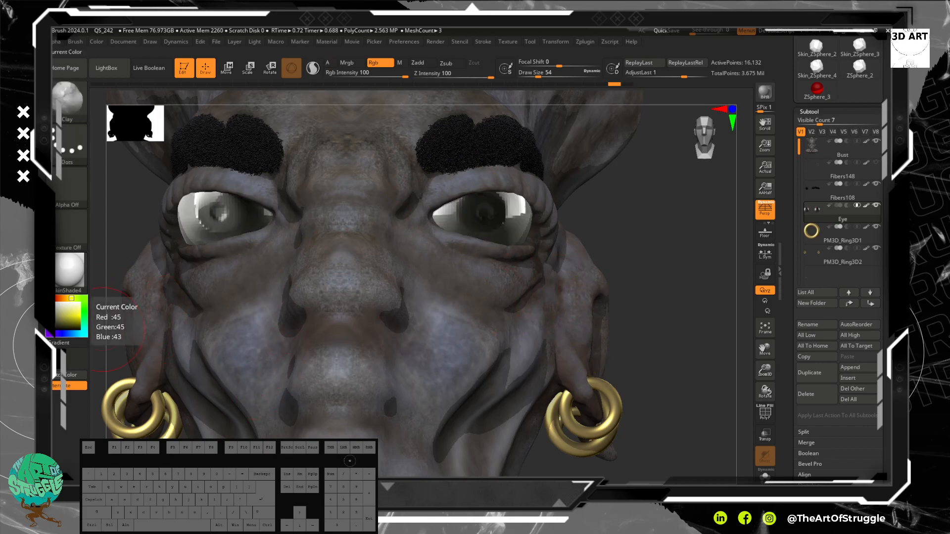
Step: Set the paint colour to white and check the reflective eyes from the side and front
left_click_drag(60, 324, 53, 302)
left_click_drag(492, 280, 423, 235)
mouse_move(691, 255)
left_mouse_down("alt")
mouse_move(674, 218)
mouse_move(681, 310)
left_mouse_up("alt")
mouse_move(720, 266)
left_mouse_down()
mouse_move(683, 253)
mouse_move(694, 248)
mouse_move(710, 273)
left_mouse_up()
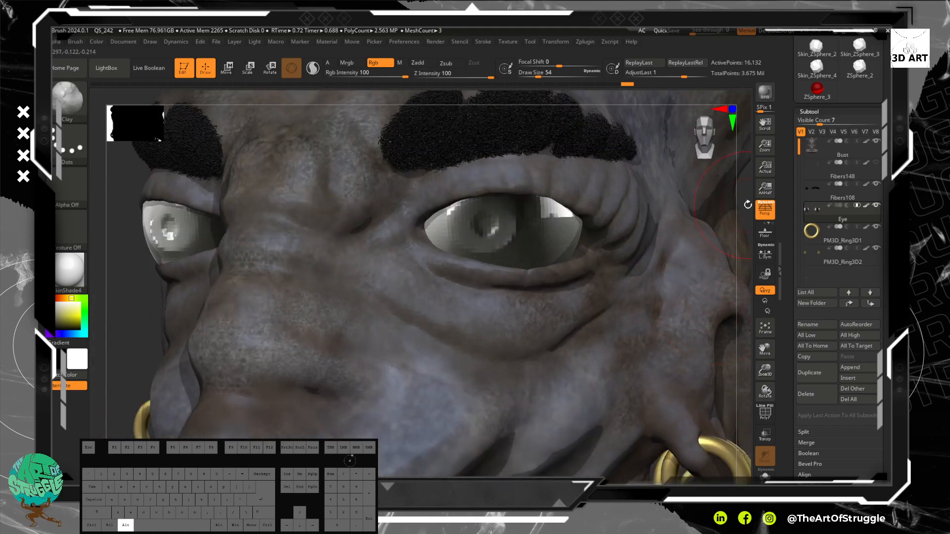
left_click_drag(120, 312, 133, 212, "alt")
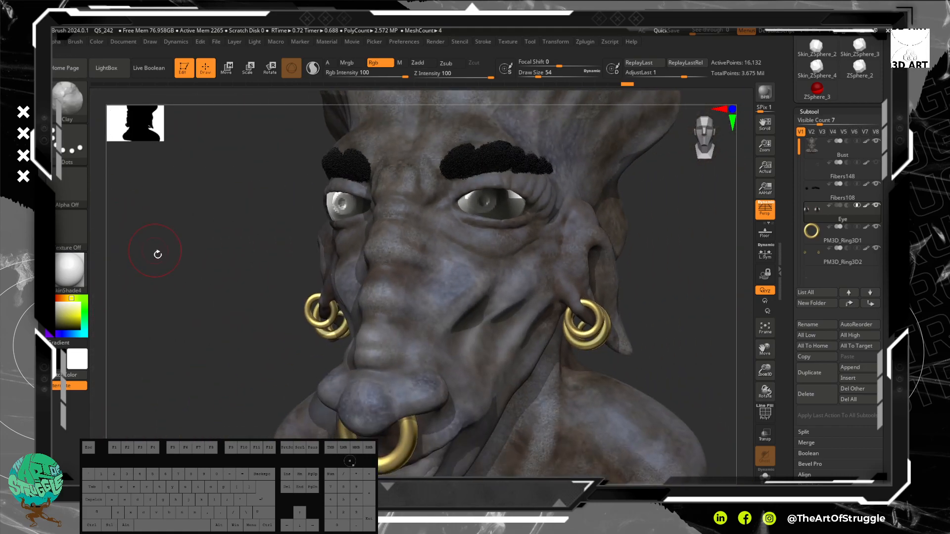
left_click_drag(157, 253, 172, 227, "shift")
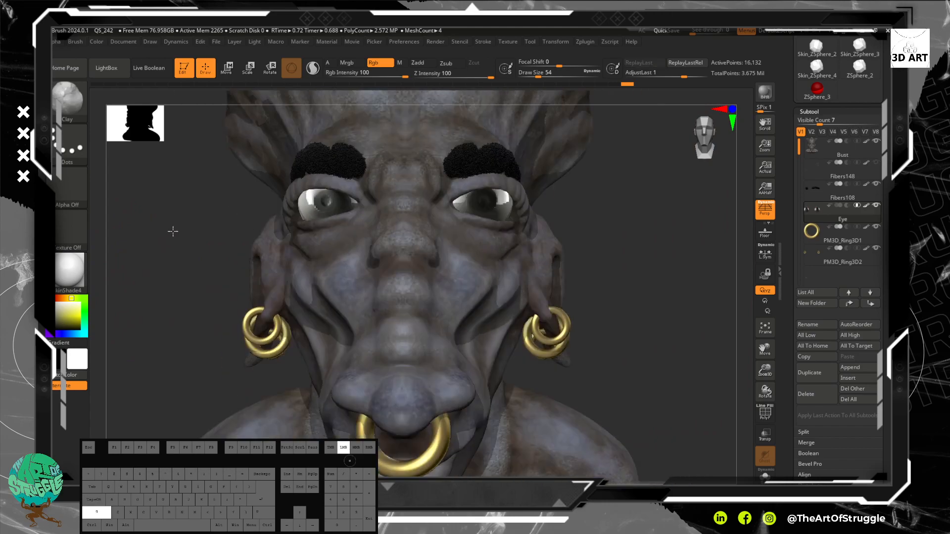
Step: Preview the Sketch04 and TriShaders materials on the bust
left_click(72, 273)
left_click(761, 277)
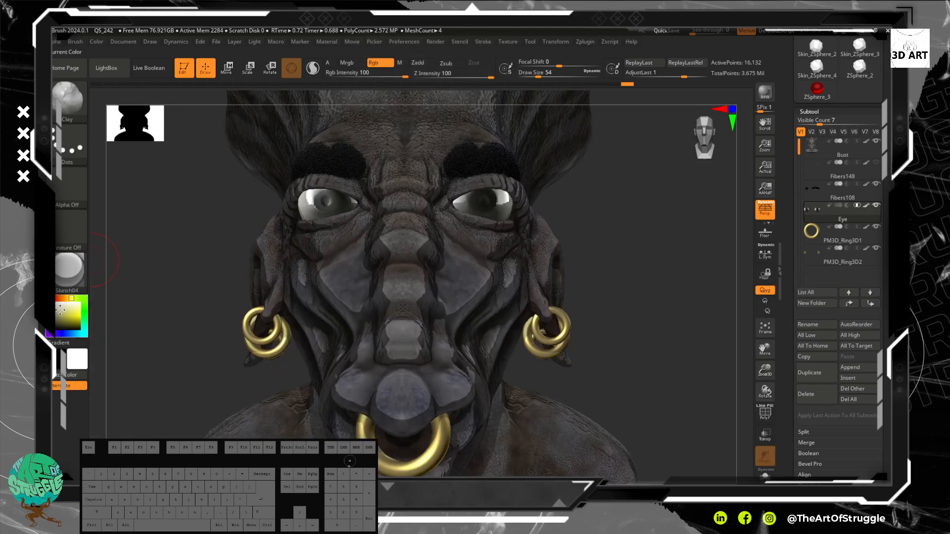
left_click(73, 277)
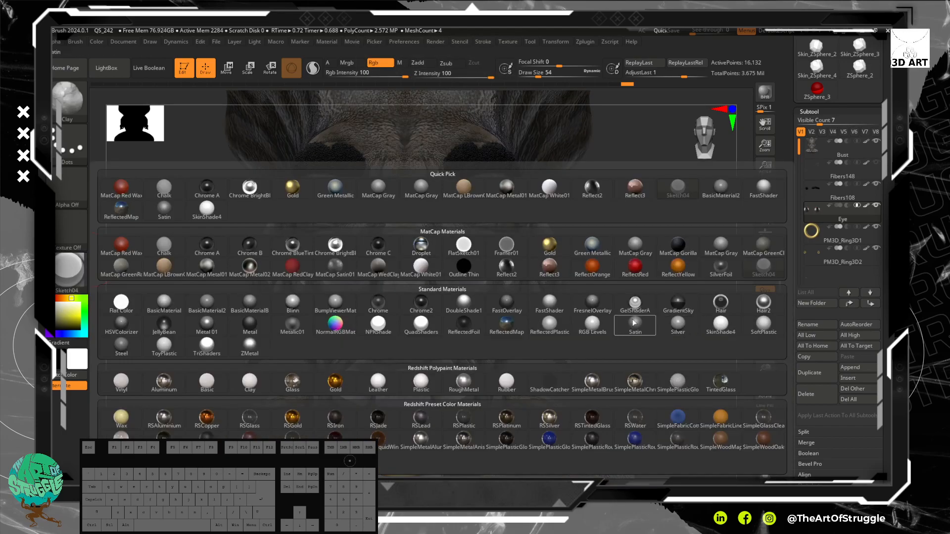
left_click(207, 345)
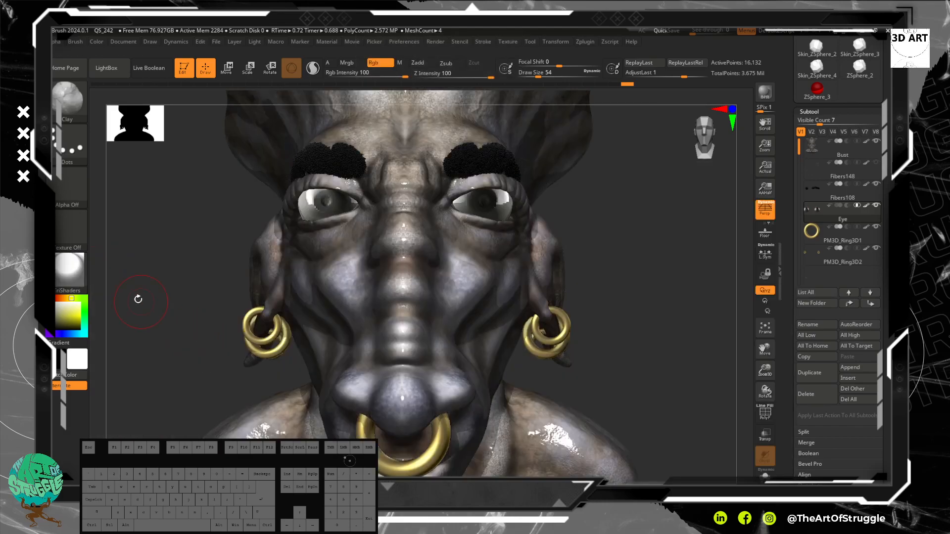
left_click_drag(631, 337, 305, 323, "alt")
left_click_drag(227, 305, 249, 299)
Step: Return the bust to the SkinShade4 material and set the paint colour to white
left_click(62, 280)
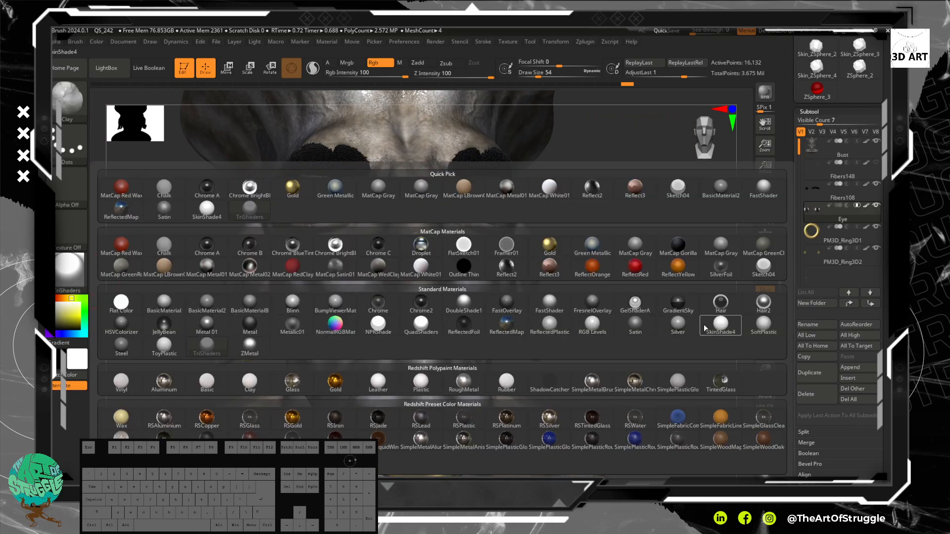
left_click(720, 324)
left_click_drag(604, 222, 594, 249, "alt")
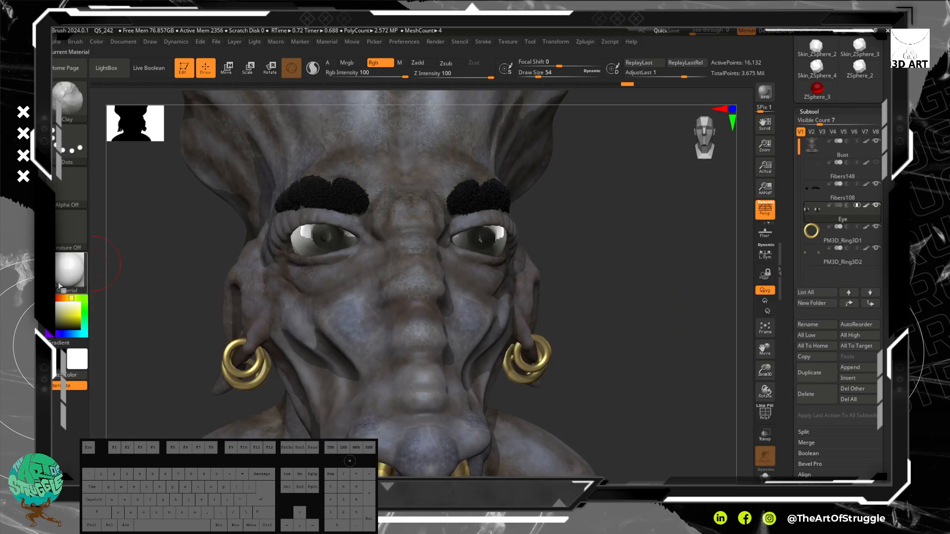
left_click(70, 273)
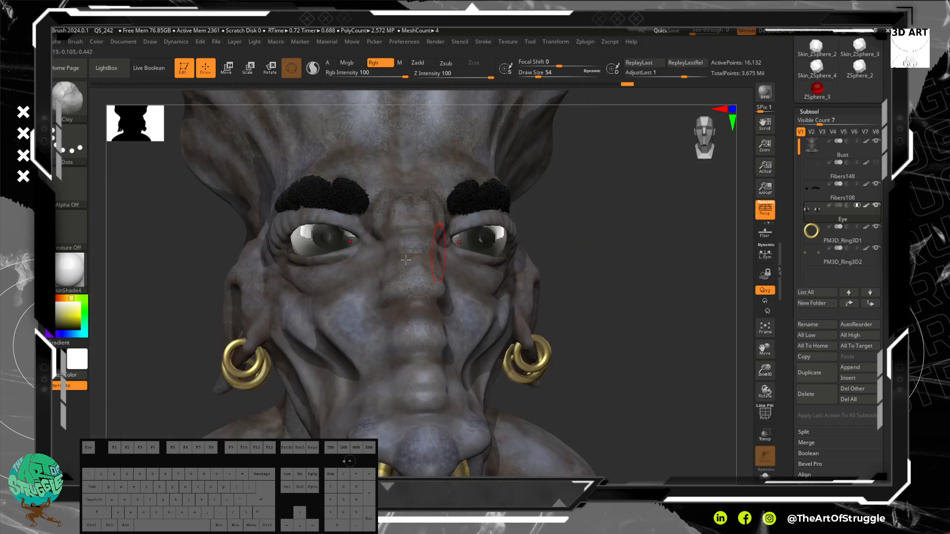
left_click_drag(56, 306, 52, 301)
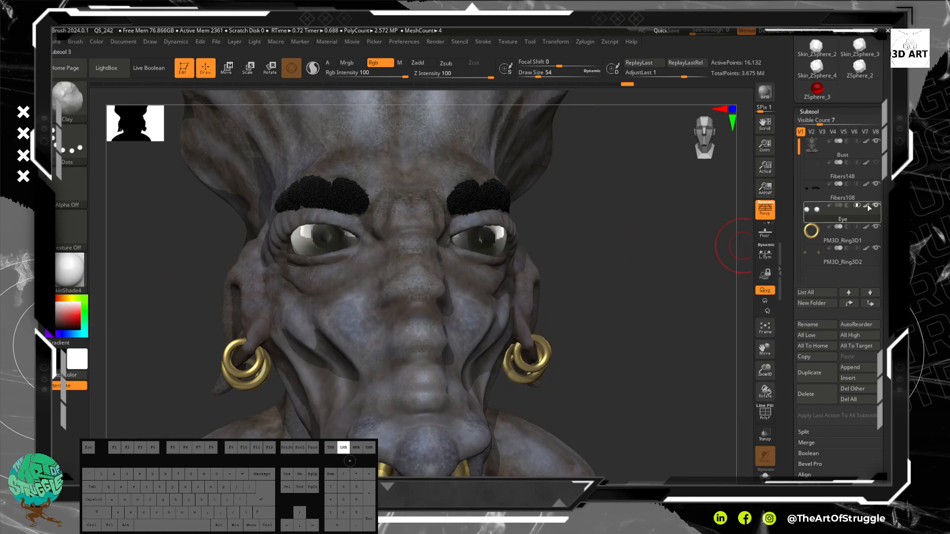
Step: Toggle polypaint on the Eye subtool and repaint both eyes with SkinShade4 using the material channel only
left_click(467, 241)
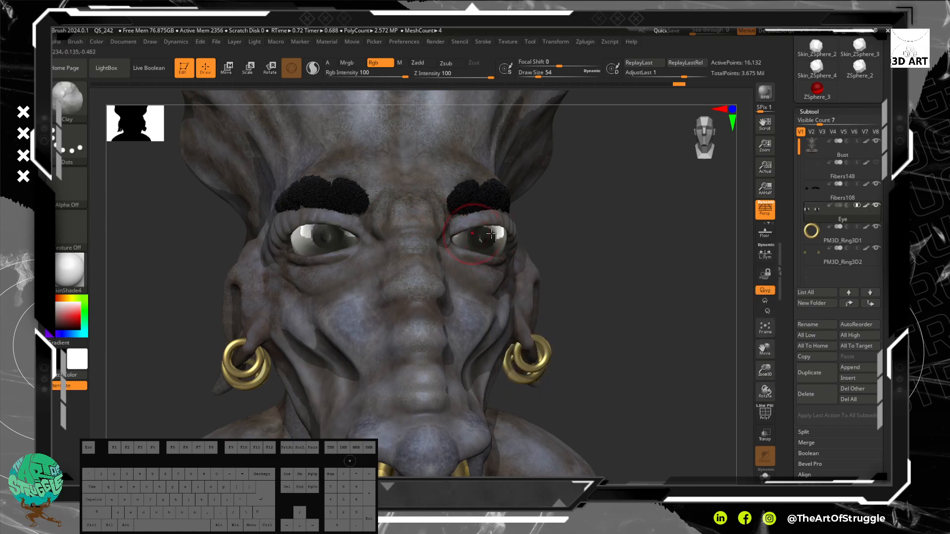
mouse_move(866, 229)
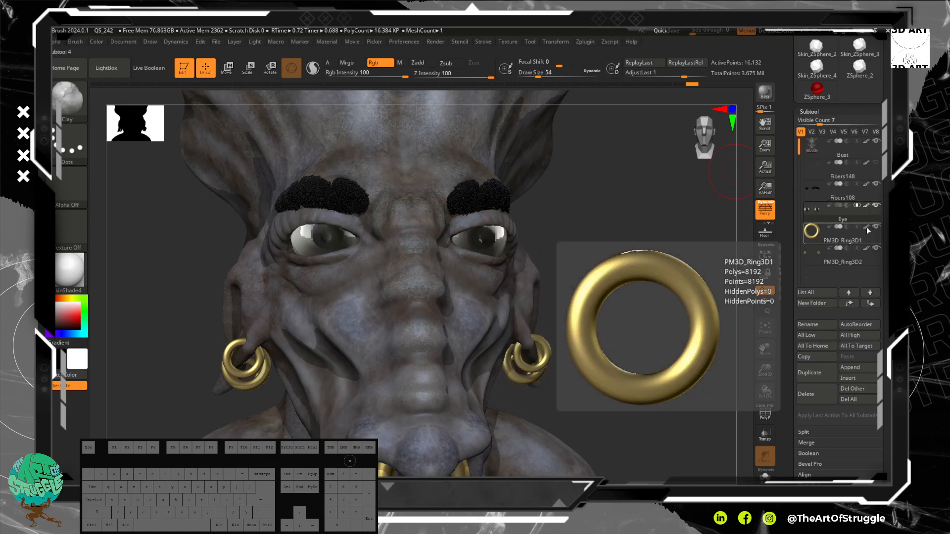
left_click(866, 207)
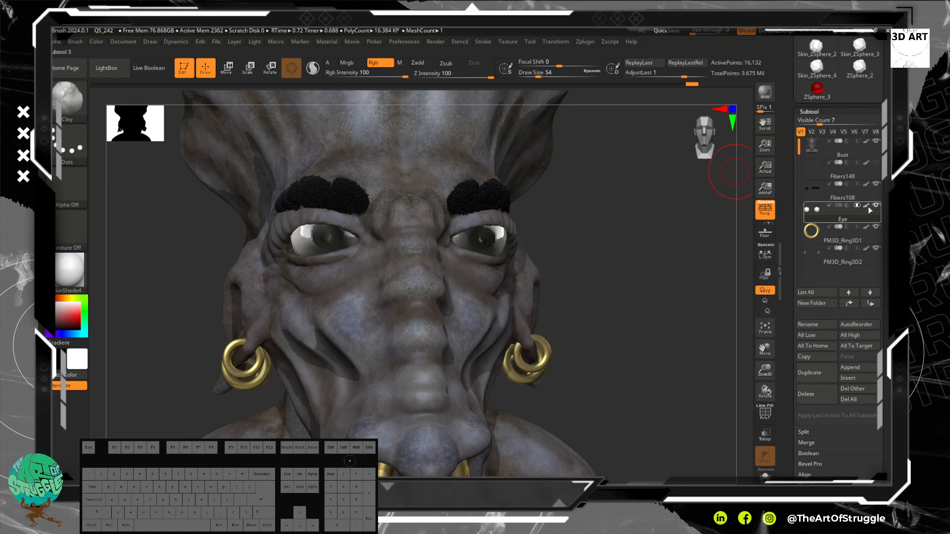
left_click_drag(656, 261, 624, 263, "shift")
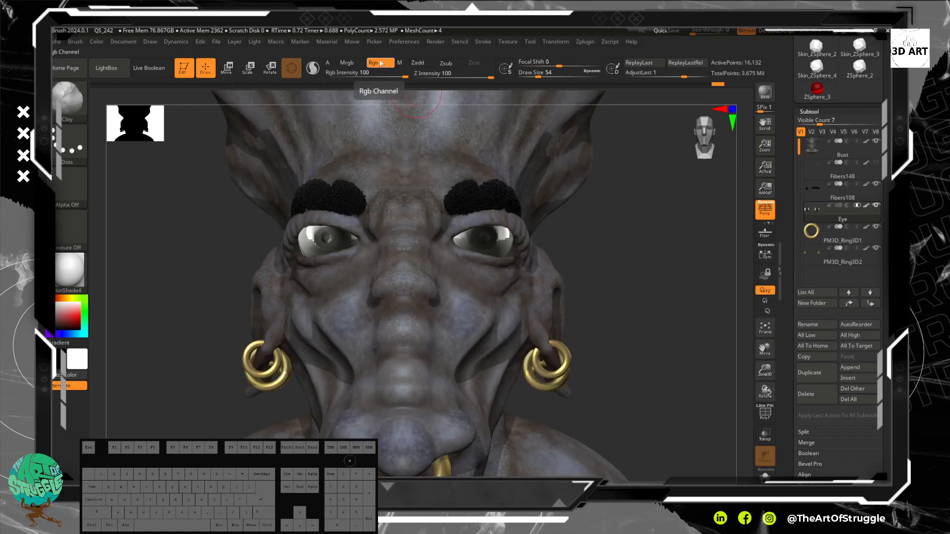
left_click(402, 63)
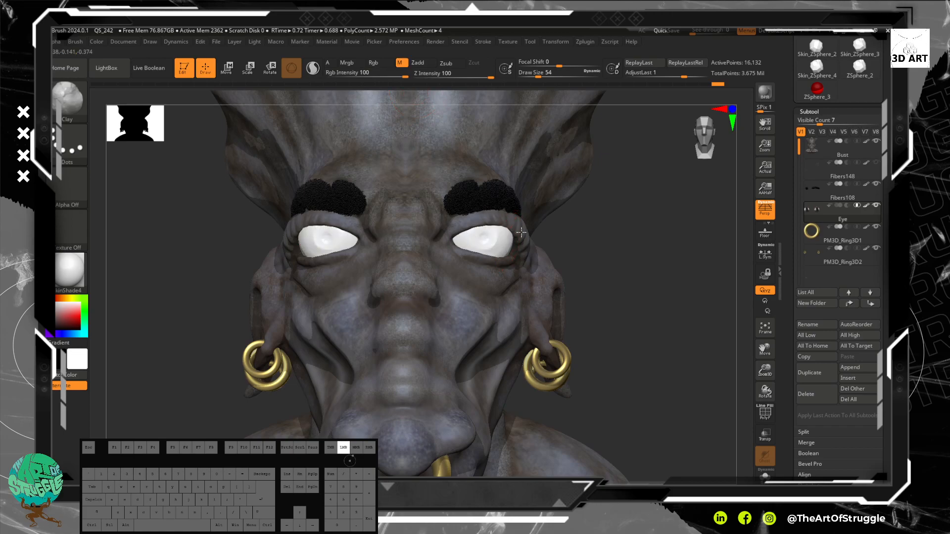
left_click_drag(638, 280, 476, 212)
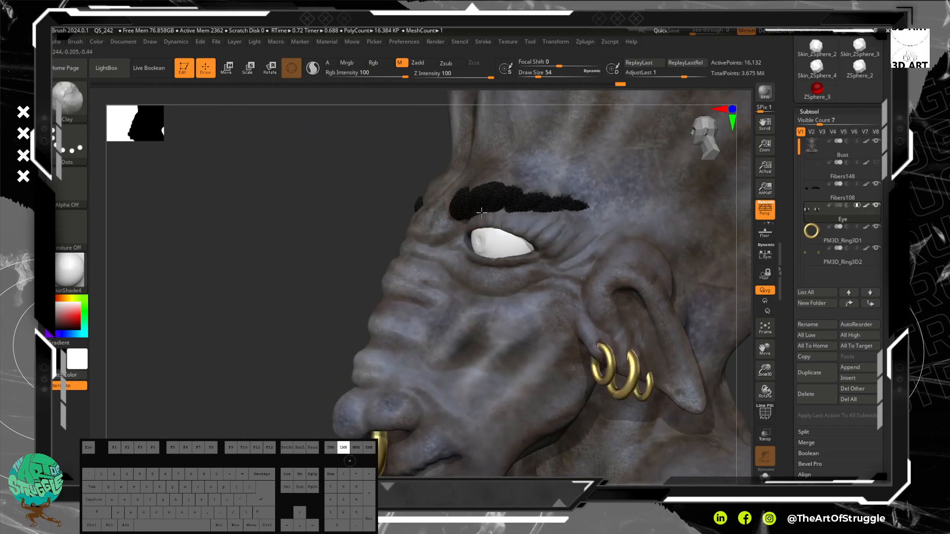
left_click_drag(477, 257, 487, 271)
left_click_drag(329, 228, 490, 240)
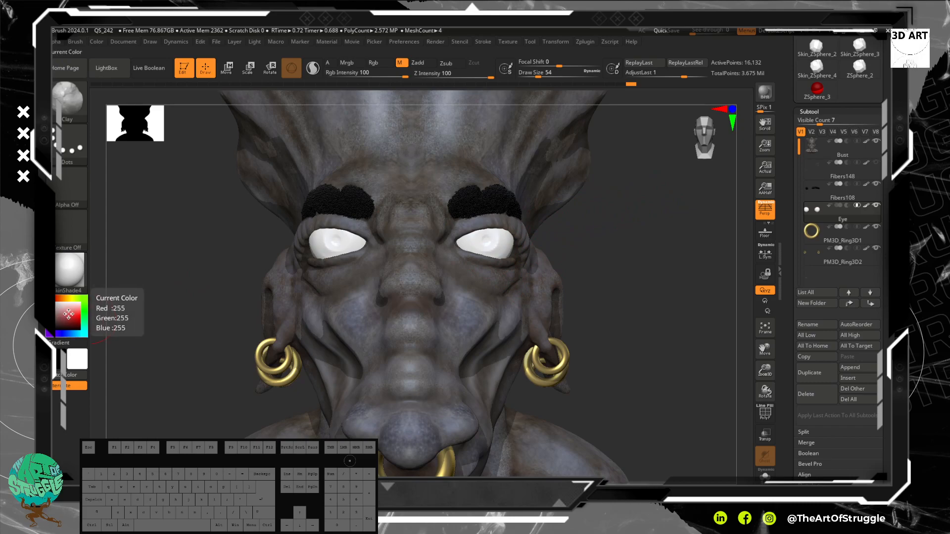
Step: Paint blue irises on both eyes using only the RGB channel and a draw size of 30
mouse_move(83, 332)
left_mouse_down()
mouse_move(75, 334)
mouse_move(77, 320)
left_mouse_up()
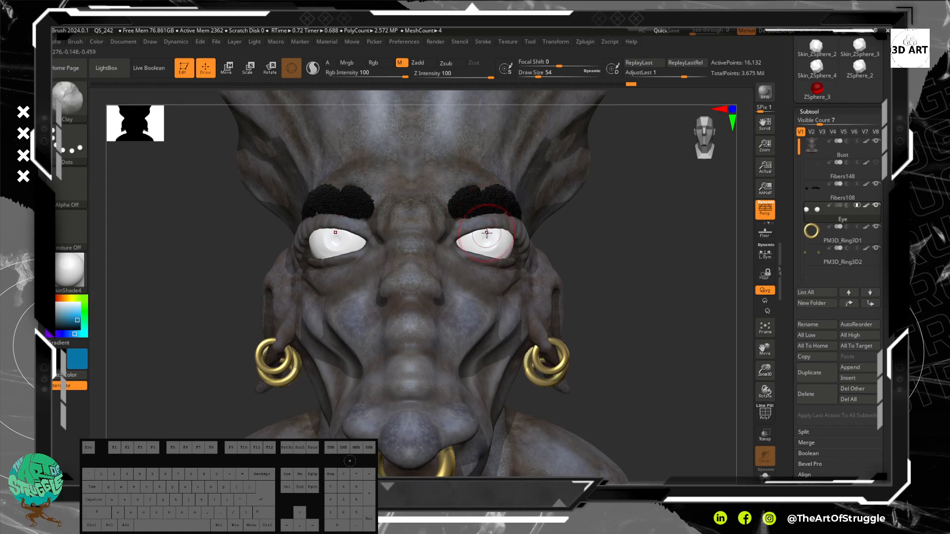
key("bracketleft")
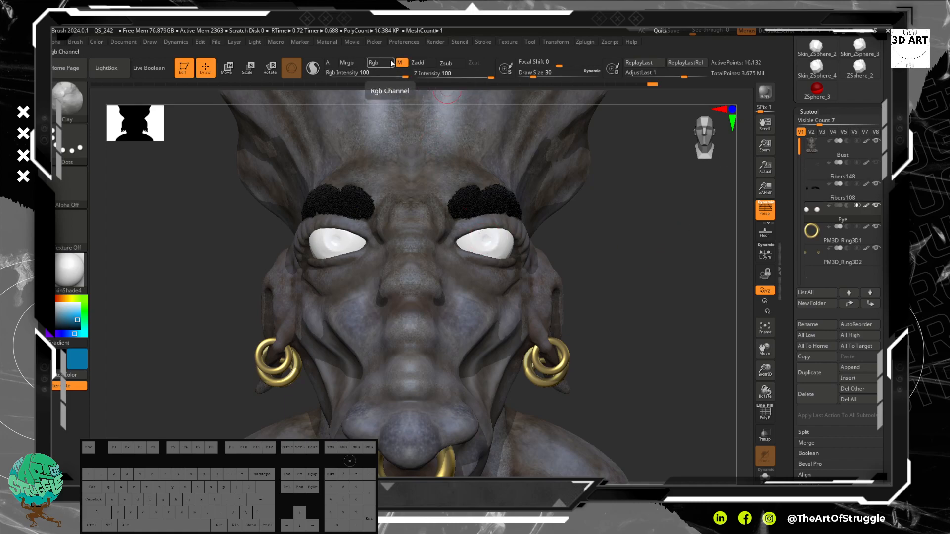
left_click(392, 63)
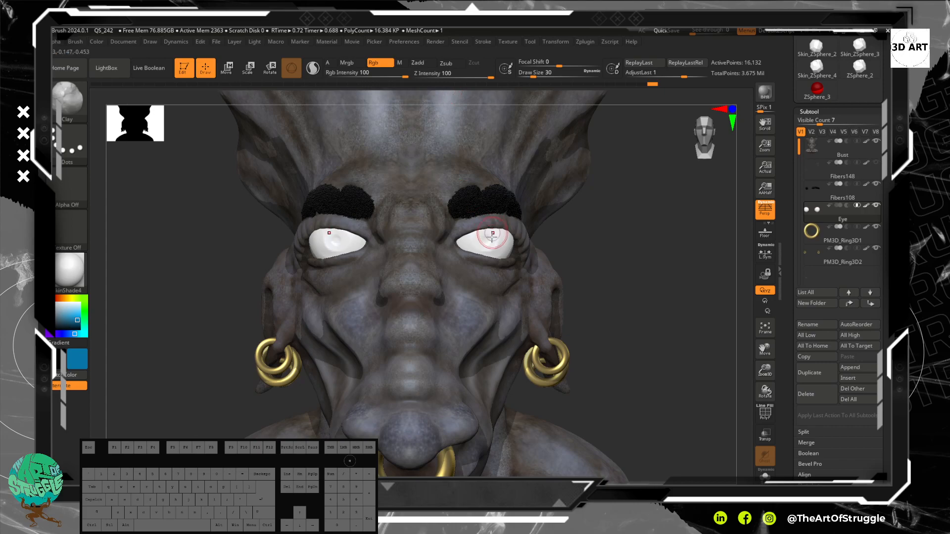
left_click_drag(484, 239, 489, 240)
Step: Undo the blue irises and repaint both in a lighter blue
left_click(70, 316)
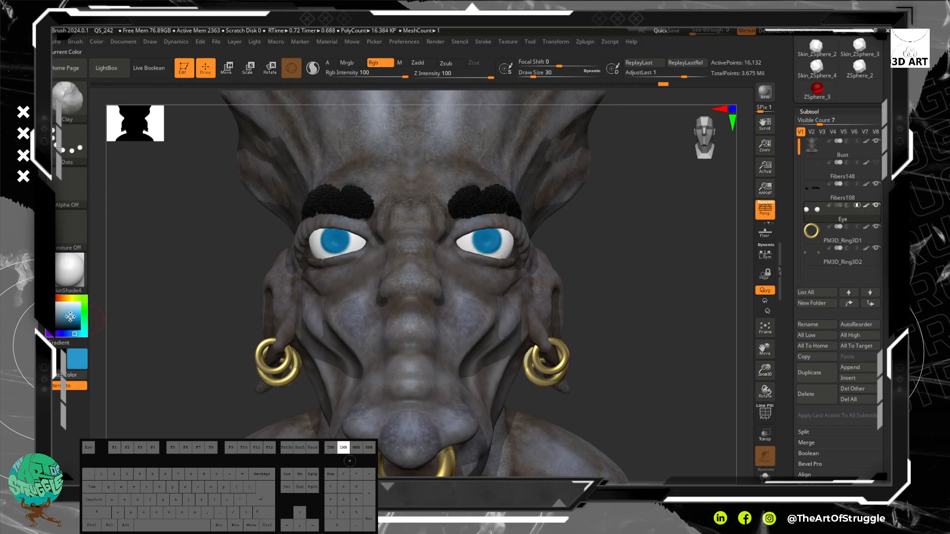
key("ctrl+z")
left_click_drag(484, 238, 484, 239)
key("shift")
key("ctrl+z")
key("ctrl+z")
key("ctrl+z")
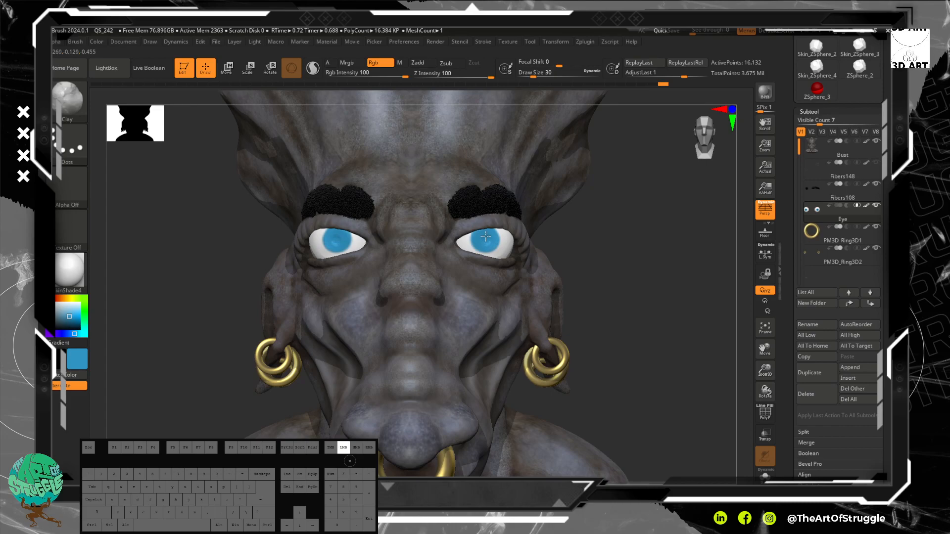
Step: Darken both irises with deeper blues, reducing the draw size to 22 for the final saturated blue dabs
left_click_drag(70, 319, 69, 321)
left_click_drag(484, 238, 488, 238)
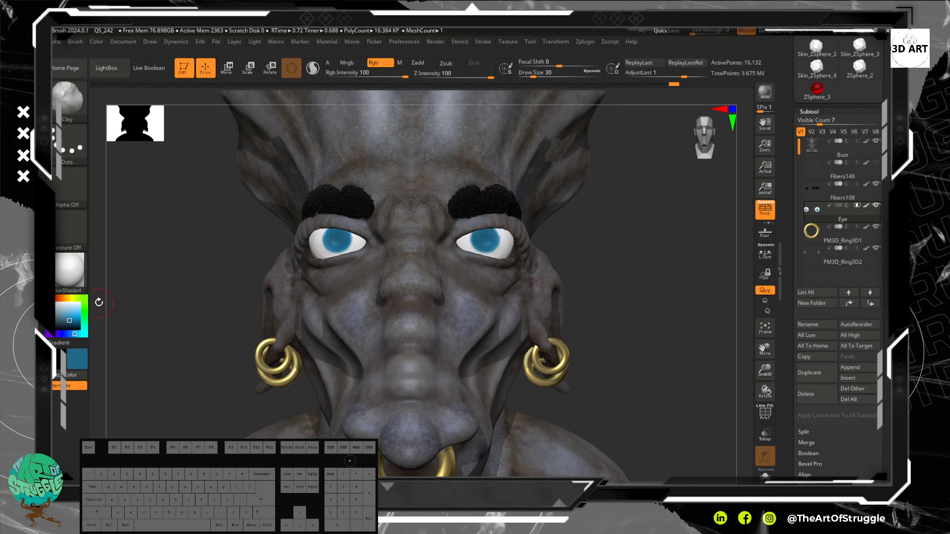
left_click_drag(70, 319, 74, 320)
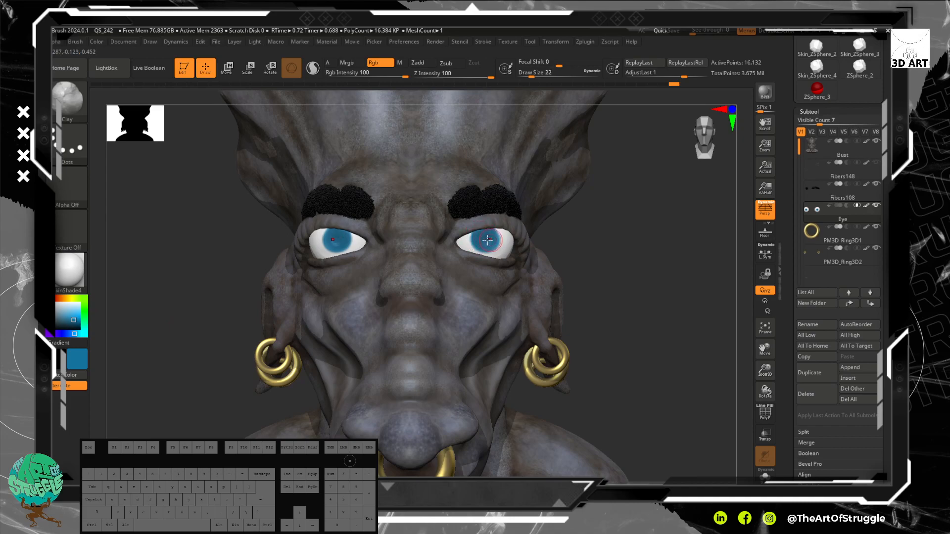
left_click_drag(485, 240, 488, 237)
left_click_drag(618, 238, 677, 407, "alt")
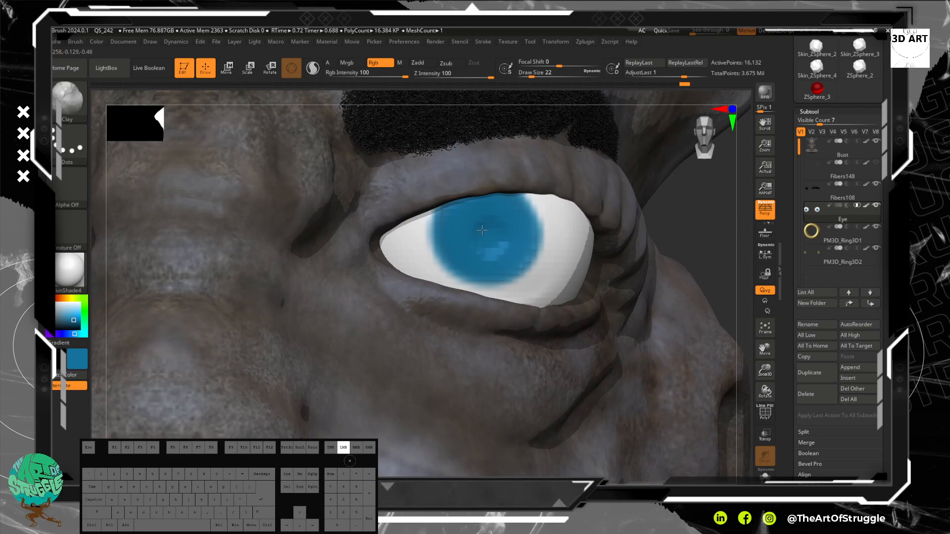
left_click_drag(484, 232, 485, 232)
Step: Divide the eye geometry twice, up to subdivision level 3
mouse_move(697, 212)
left_mouse_down("alt")
mouse_move(676, 167)
mouse_move(676, 181)
left_mouse_up("alt")
left_click_drag(887, 328, 876, 254)
left_click(810, 322)
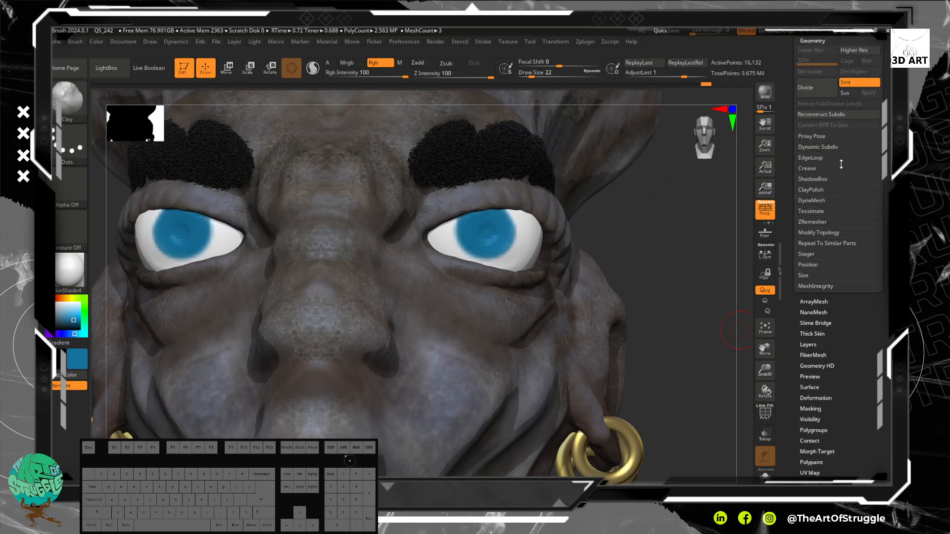
left_click(823, 88)
left_click(823, 88)
Step: Smooth the painted colour across both irises and their edges
left_click_drag(668, 236, 682, 293, "alt")
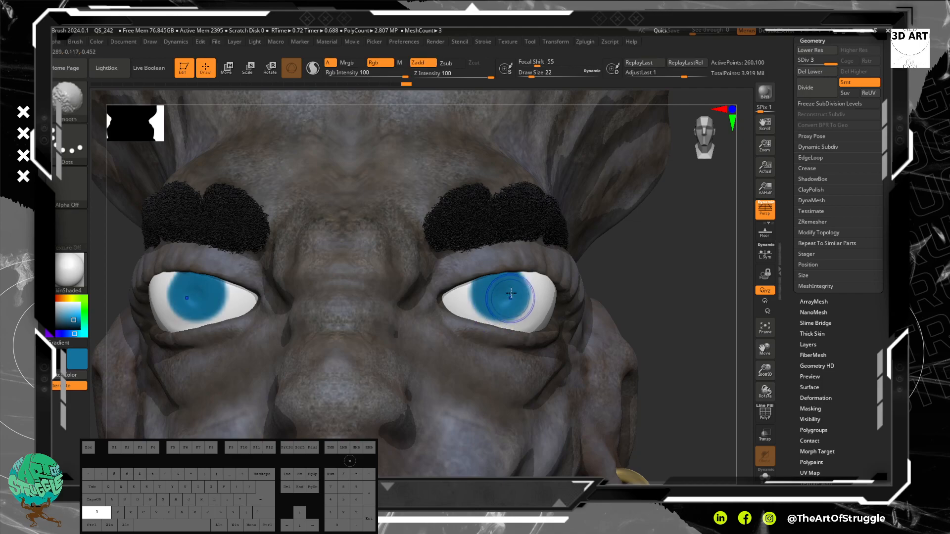
left_click_drag(524, 296, 454, 298, "shift")
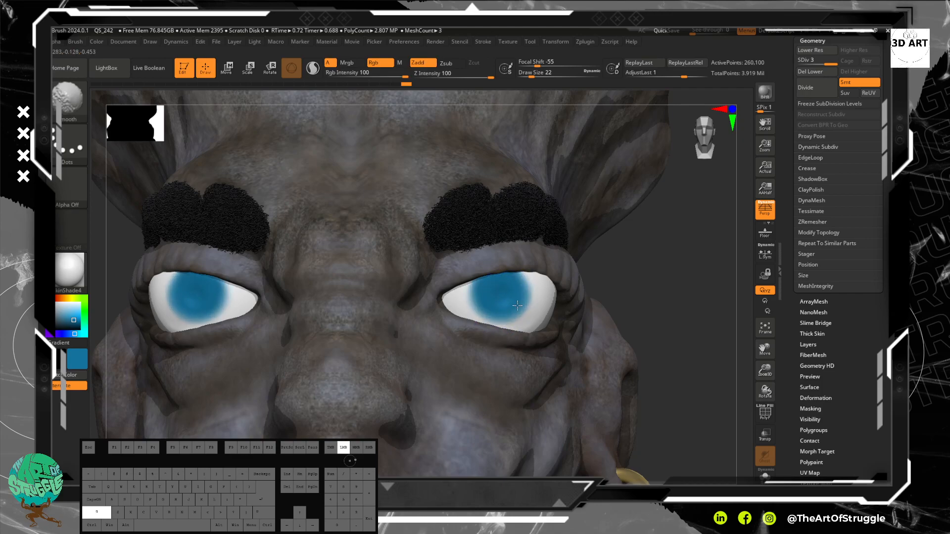
mouse_move(542, 325)
left_mouse_down("shift")
mouse_move(469, 298)
mouse_move(503, 296)
left_mouse_up("shift")
mouse_move(642, 271)
left_mouse_down("alt")
mouse_move(643, 321)
mouse_move(609, 252)
left_mouse_up("alt")
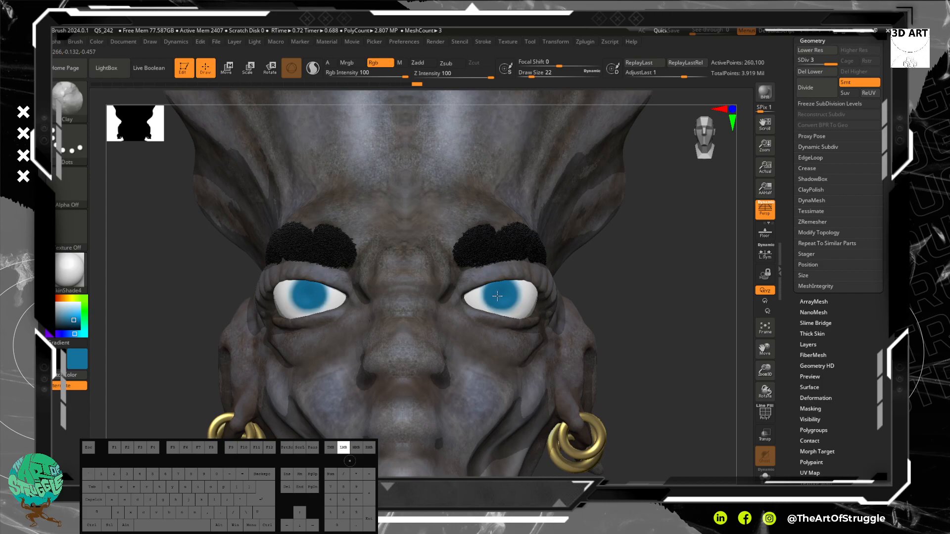
Step: Dab more blue into the iris centres and smooth it into the surrounding colour
left_click_drag(502, 296, 503, 297)
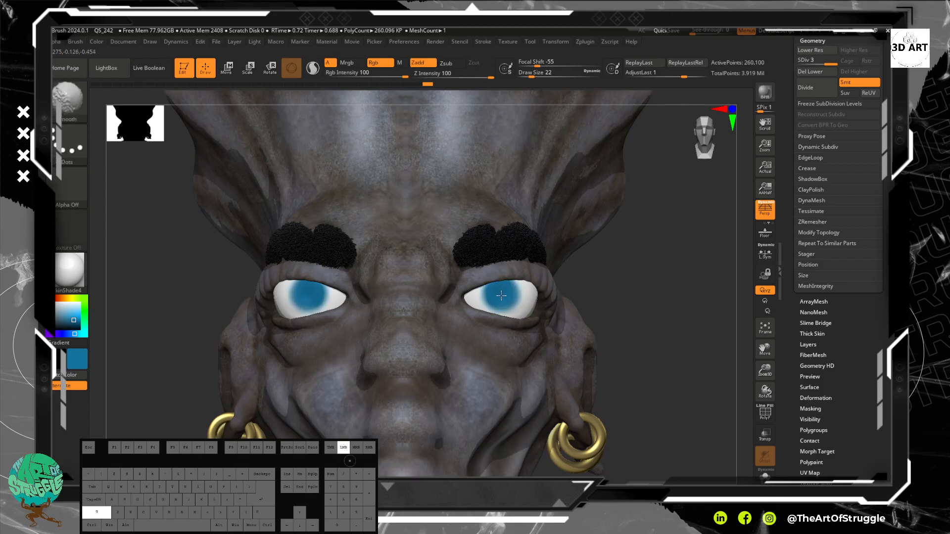
left_click_drag(498, 296, 502, 292, "shift")
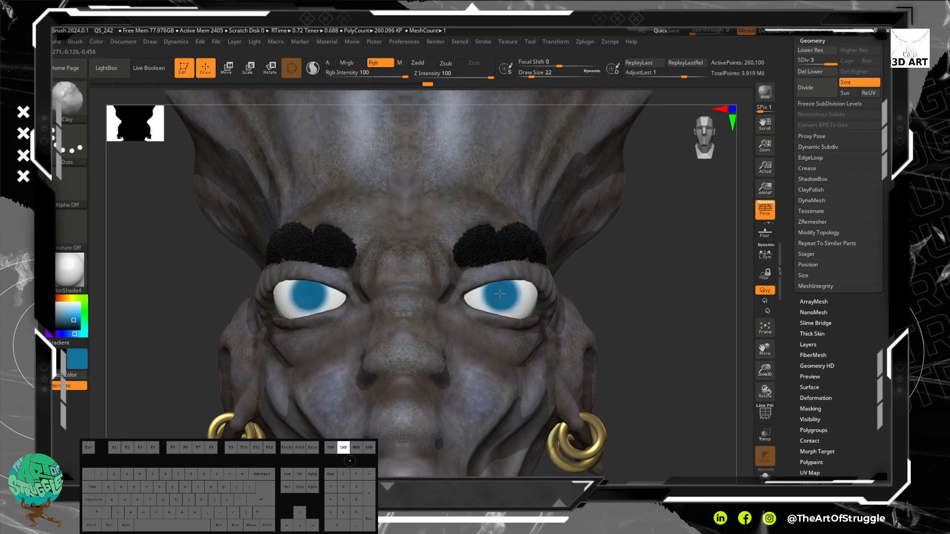
left_click_drag(589, 307, 635, 429)
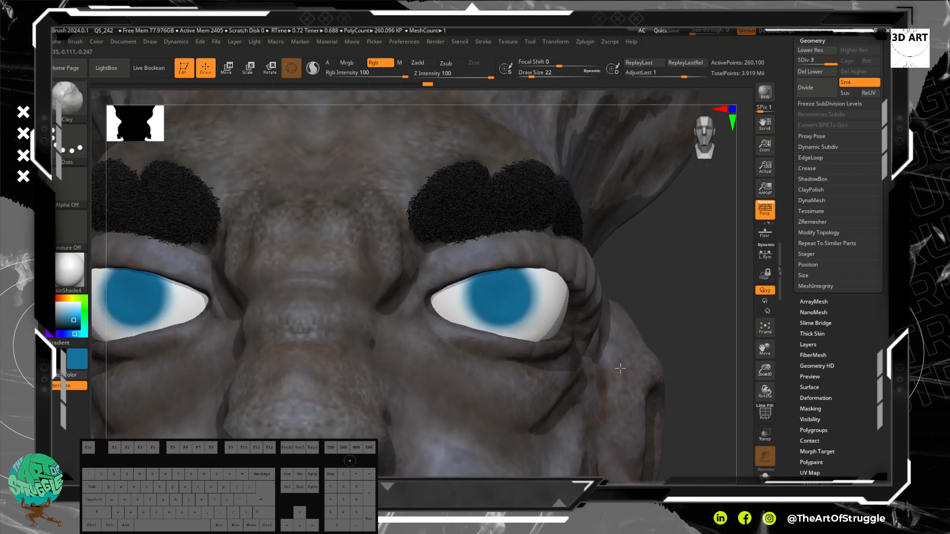
Step: Try dabbing green over the irises with Alpha 15 at a draw size of 26
left_click(85, 320)
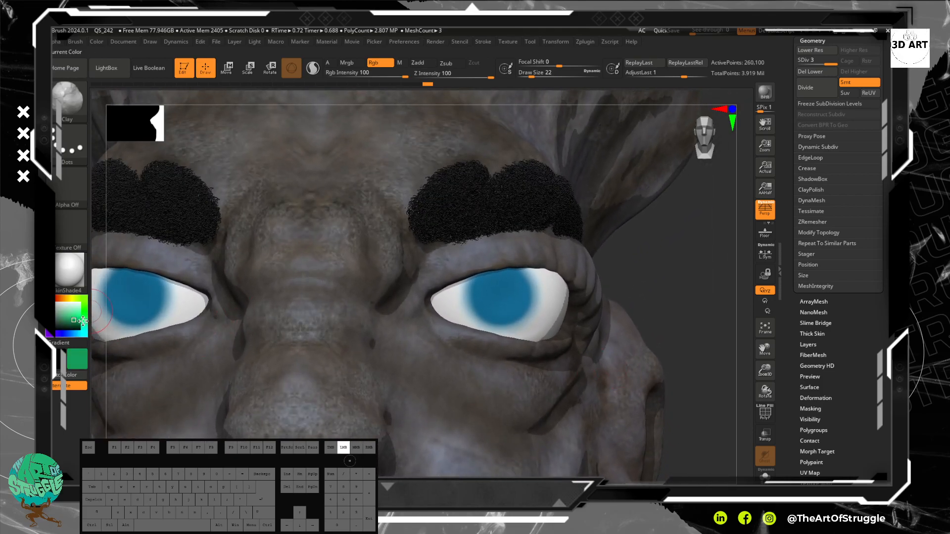
key("bracketleft")
left_click(68, 193)
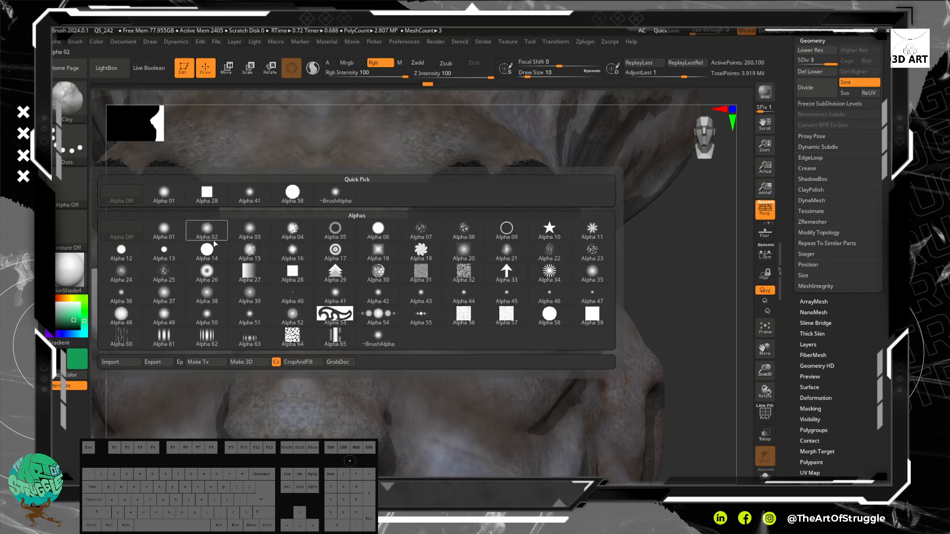
left_click(250, 251)
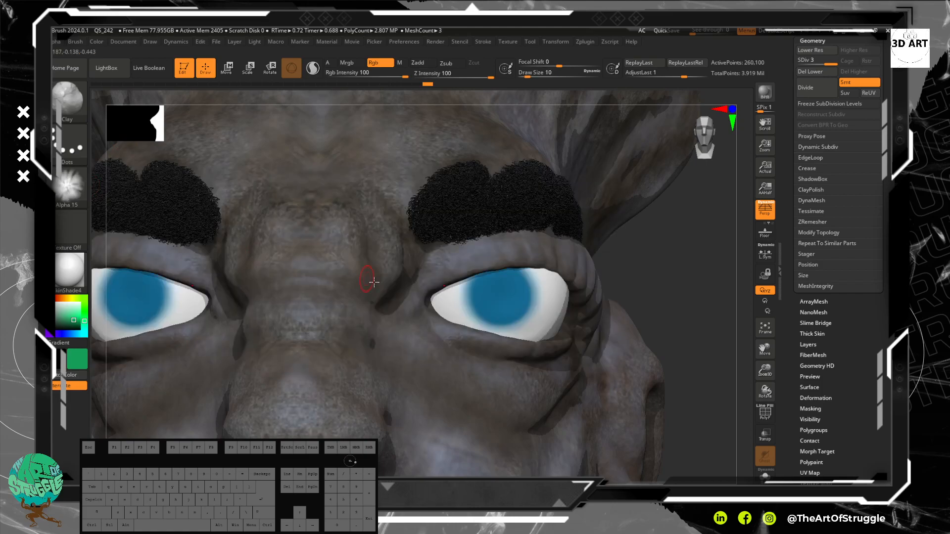
key("bracketright")
left_click(505, 299)
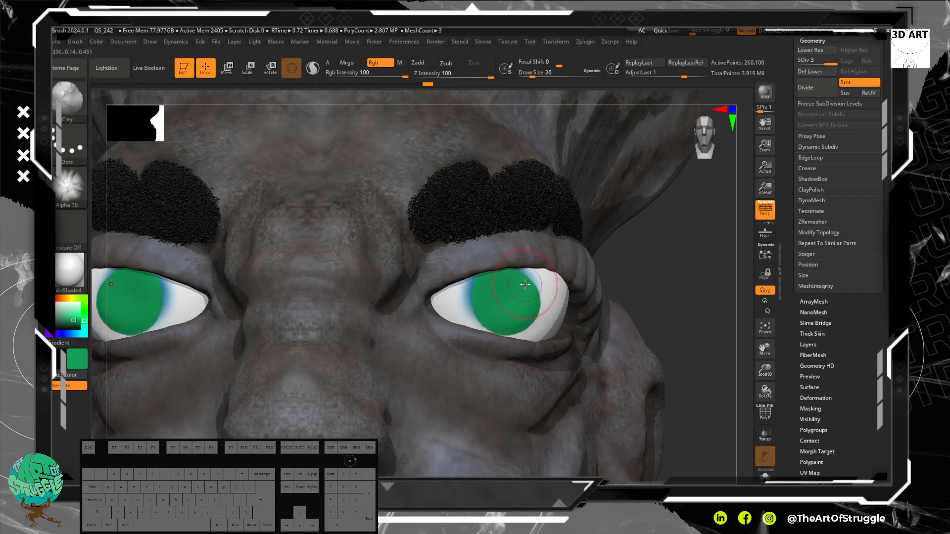
key("ctrl+z")
Step: Try placing the green alpha on the irises with the DragRect stroke, and undo it
left_click(75, 150)
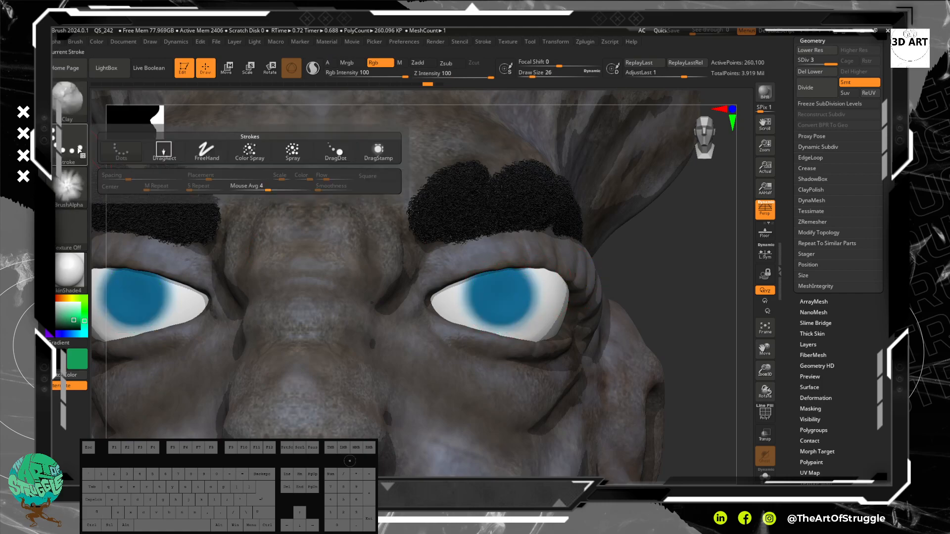
left_click(163, 150)
left_click_drag(505, 296, 505, 322)
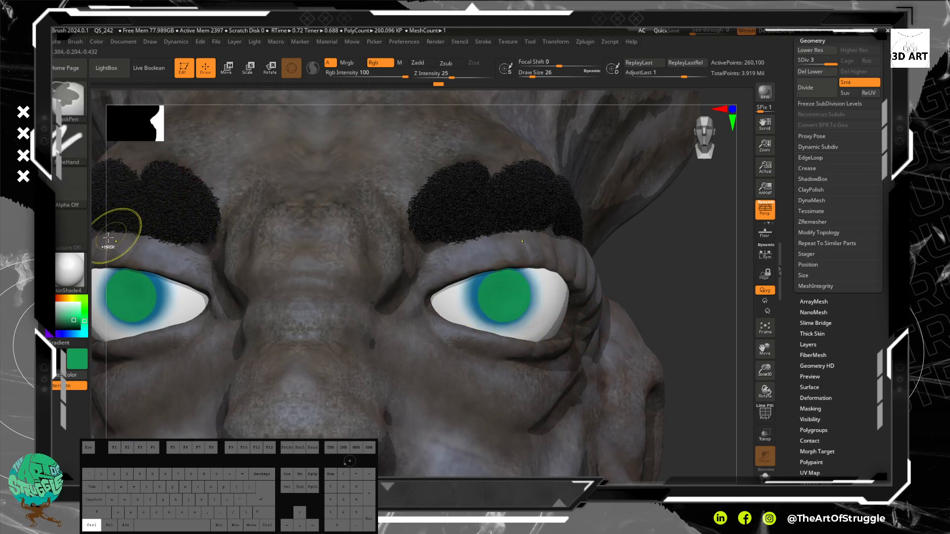
key("ctrl+z")
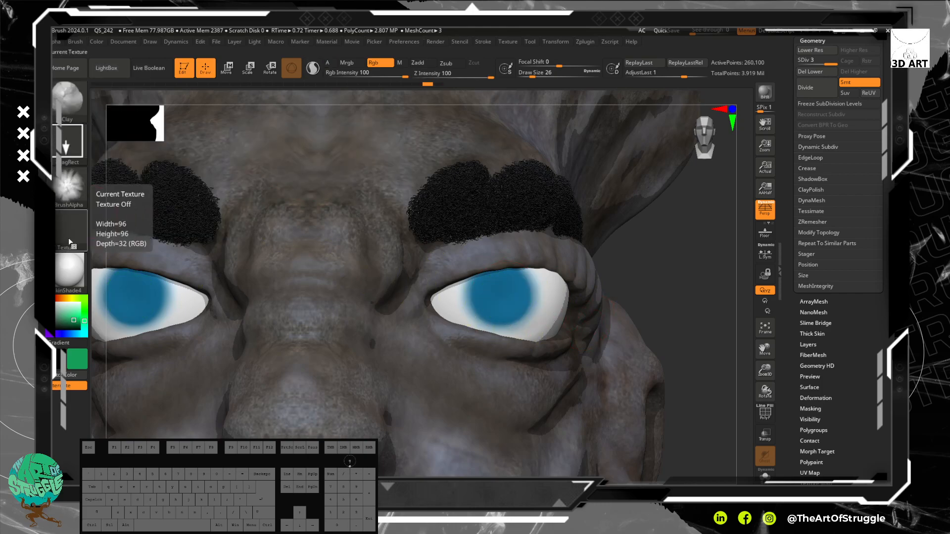
Step: Switch the brush to Alpha 07, try a green DragRect stamp on the irises and undo it
left_click(64, 114)
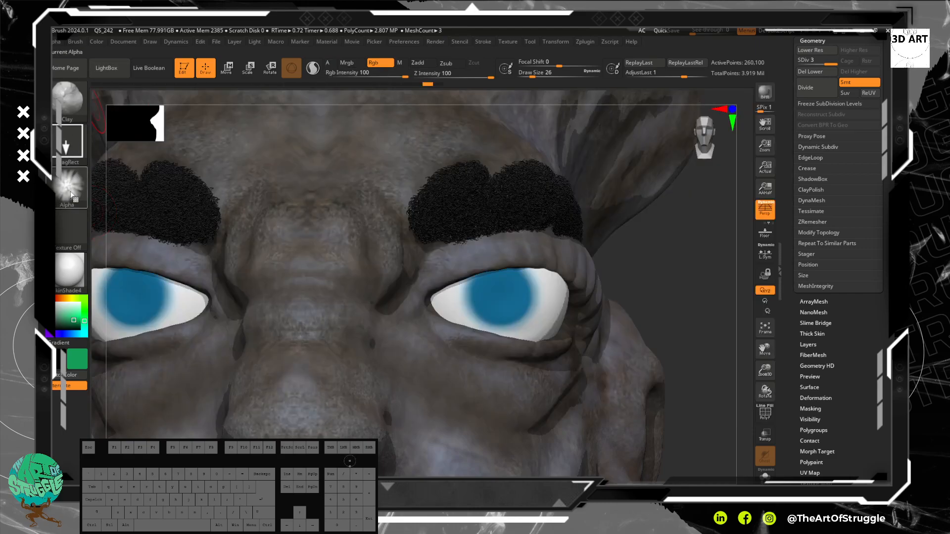
left_click(70, 186)
left_click(421, 229)
left_click_drag(490, 297, 530, 326)
key("ctrl+z")
key("ctrl+z")
key("ctrl+z")
key("ctrl+z")
Step: Set the paint colour to a lighter green and try the Color Spray stroke on the eyes
left_click_drag(77, 316, 68, 315)
left_click(65, 199)
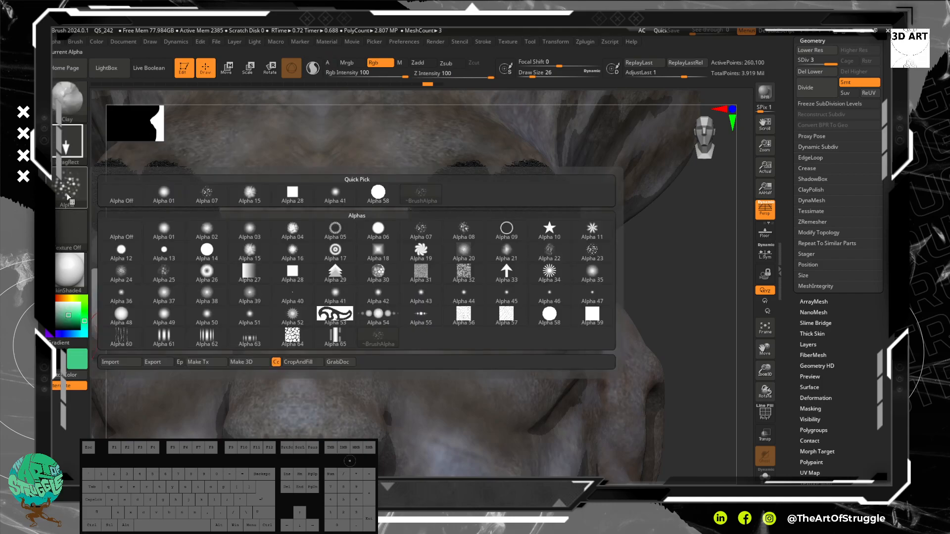
left_click(68, 147)
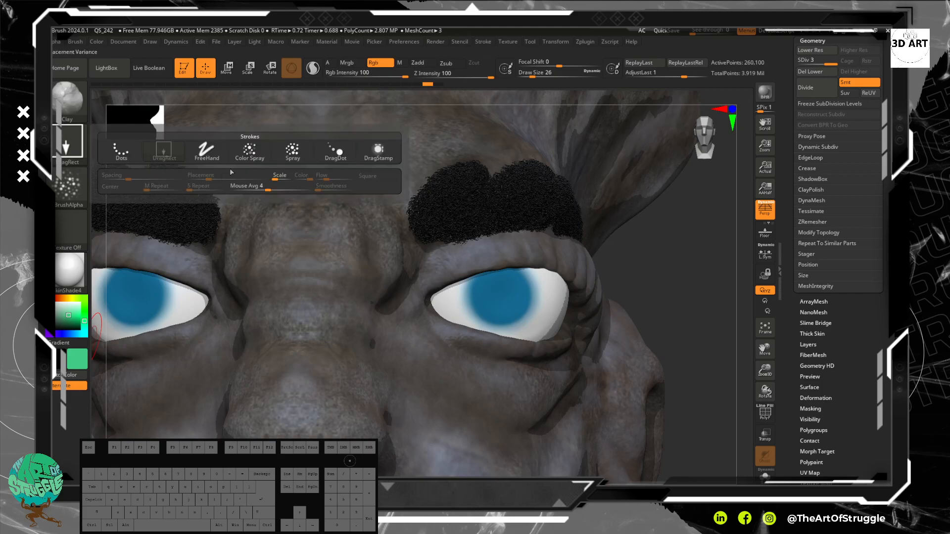
left_click(250, 152)
mouse_move(508, 289)
left_mouse_down()
mouse_move(492, 303)
mouse_move(512, 297)
left_mouse_up()
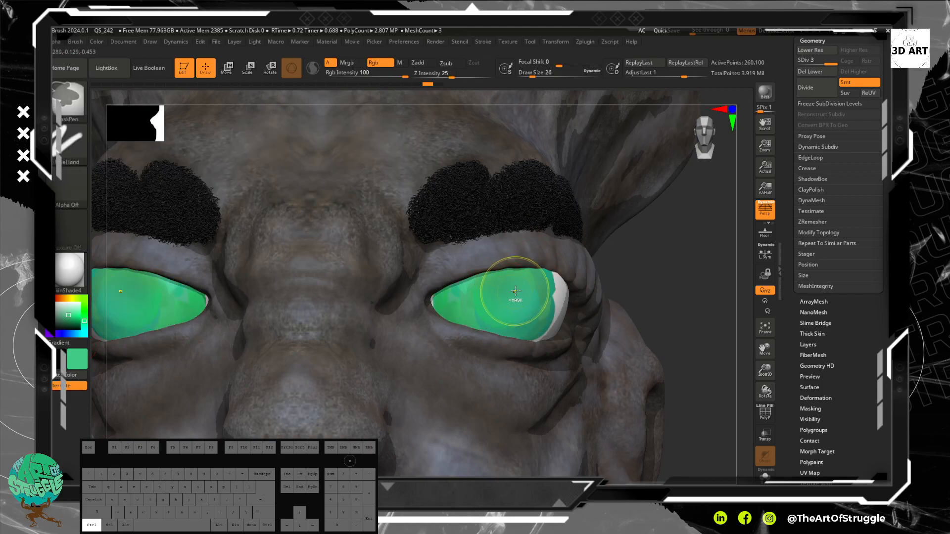
key("ctrl+z")
Step: Reduce the draw size to 5 and Z Intensity to 22, and retry Color Spray on the irises
key("bracketleft")
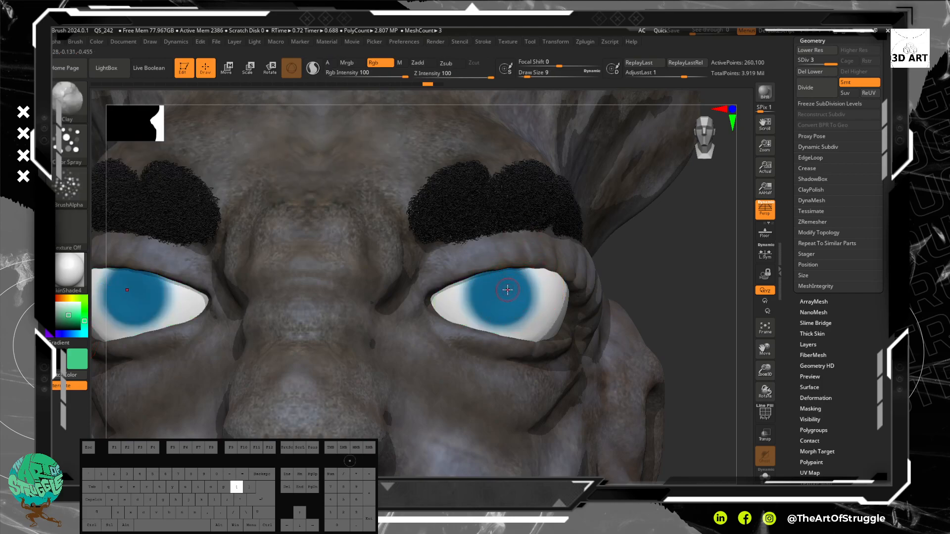
left_click_drag(490, 77, 473, 76)
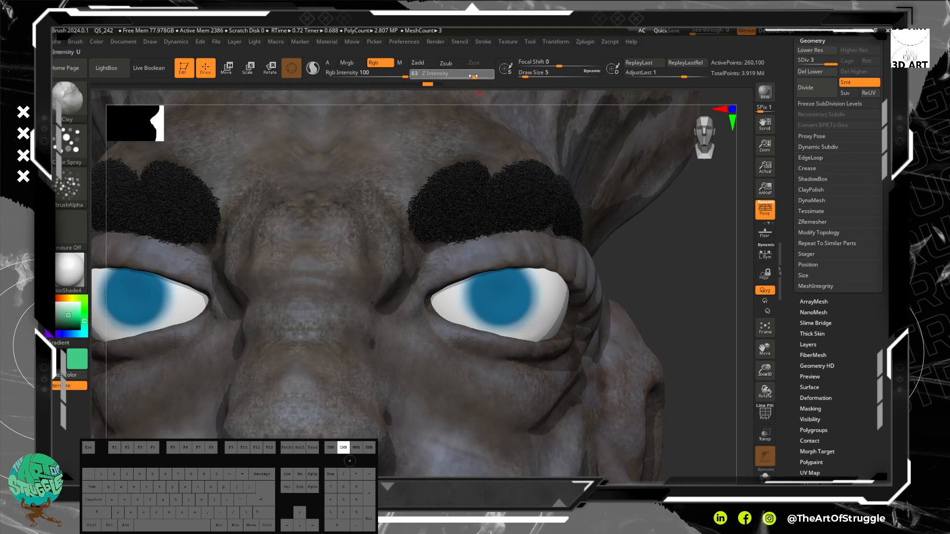
mouse_move(497, 291)
left_mouse_down()
mouse_move(497, 309)
mouse_move(510, 289)
left_mouse_up()
key("ctrl+z")
key("ctrl+z")
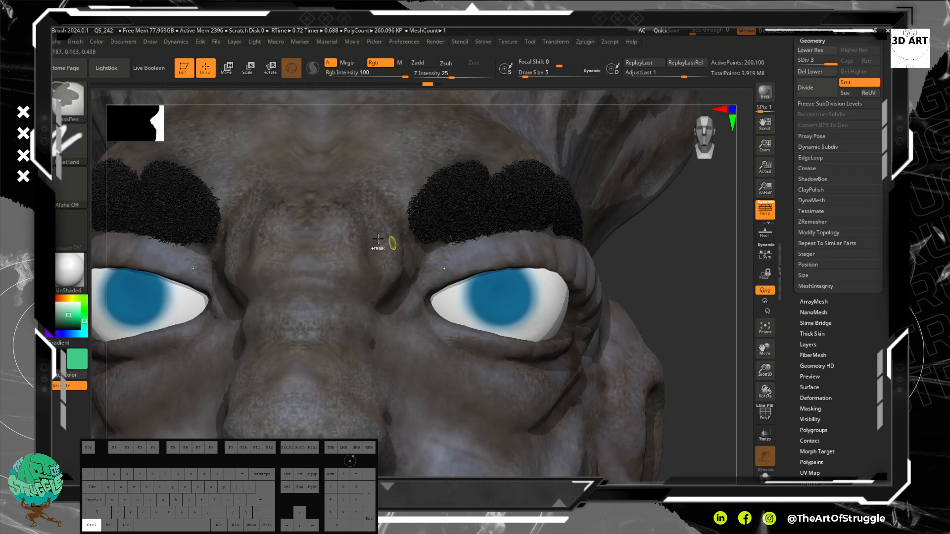
Step: Return to the DragRect stroke, try a light green stamp in the iris centres and undo it
left_click(70, 188)
left_click(328, 310)
left_click(71, 154)
left_click(163, 153)
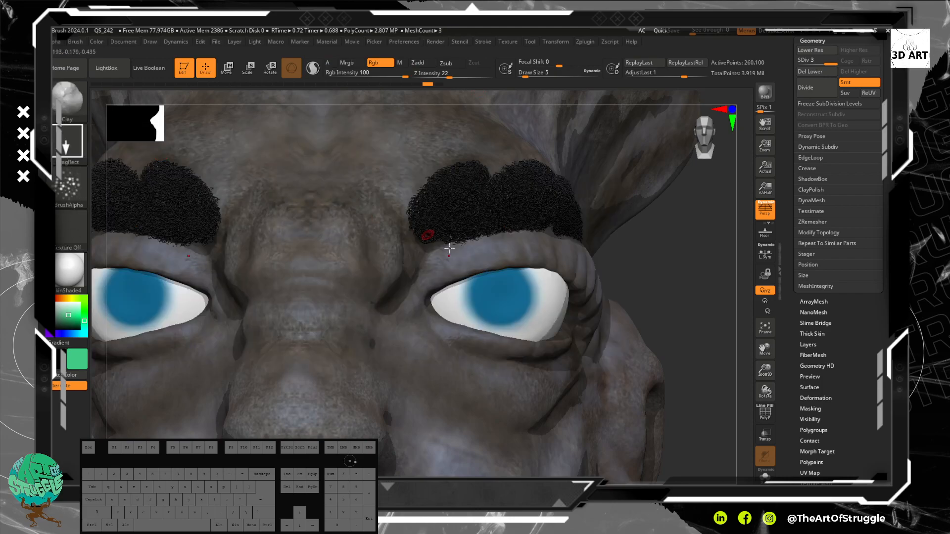
mouse_move(503, 299)
left_mouse_down()
mouse_move(516, 327)
mouse_move(511, 316)
left_mouse_up()
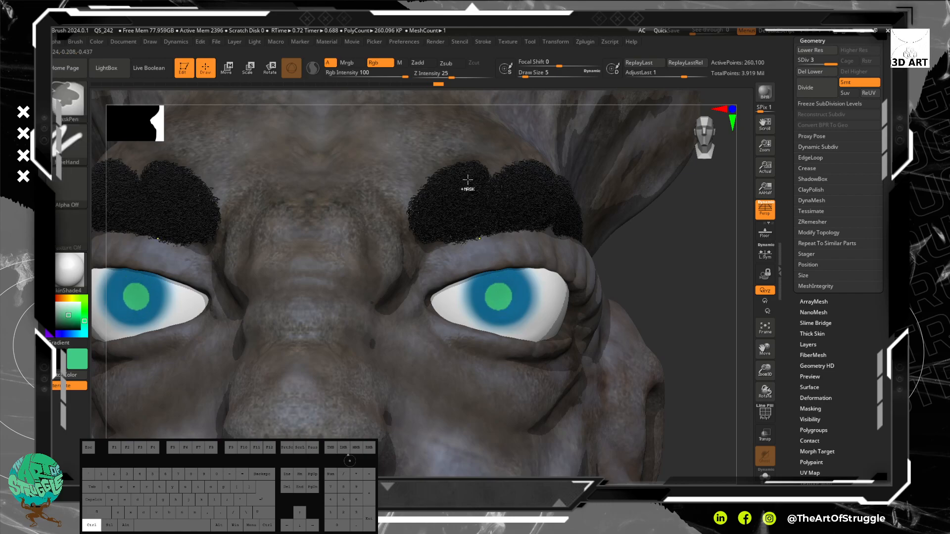
key("ctrl+z")
Step: Set Z Intensity to 1 and try a larger light green DragRect stamp over the irises
left_click_drag(445, 77, 446, 77)
type("1")
key("Return")
left_click_drag(500, 300, 497, 347)
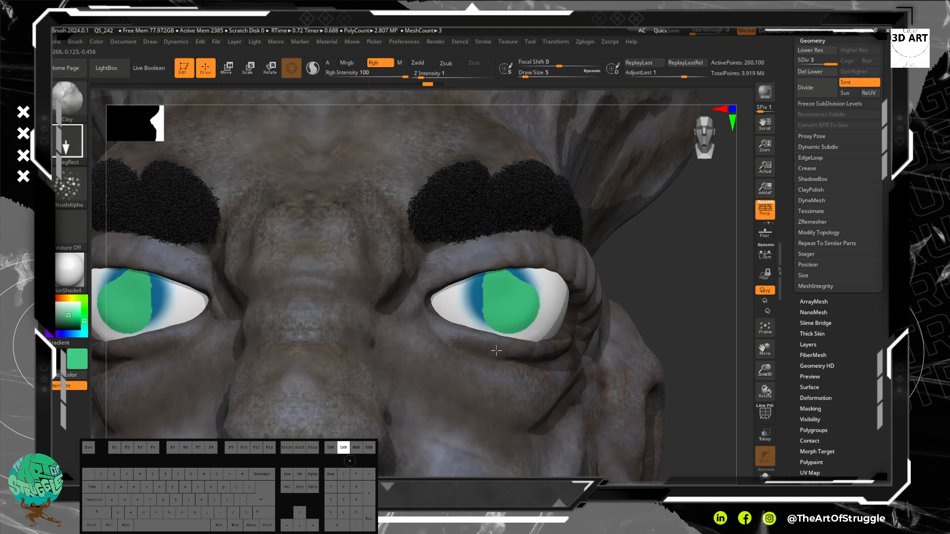
key("ctrl+z")
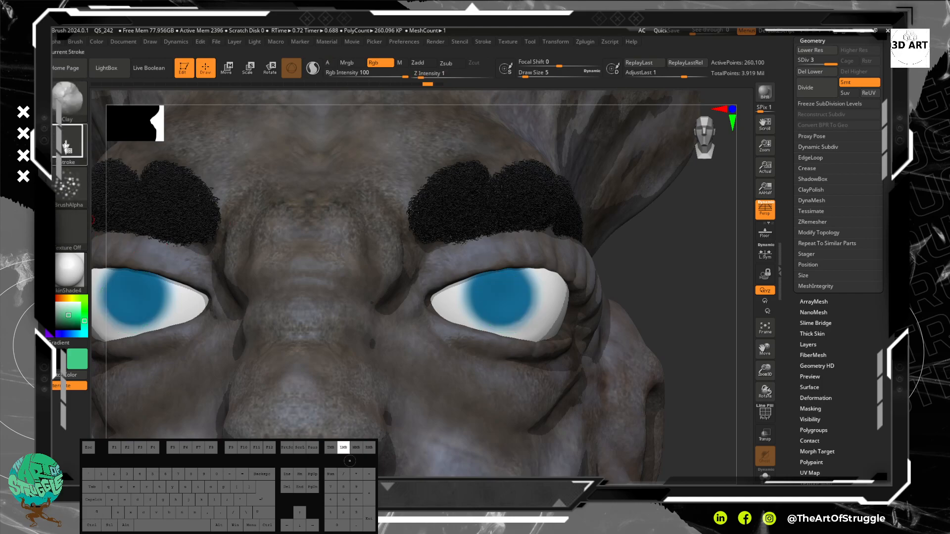
Step: Try the DragStamp and Dots strokes on the irises and undo the test marks
left_click(65, 145)
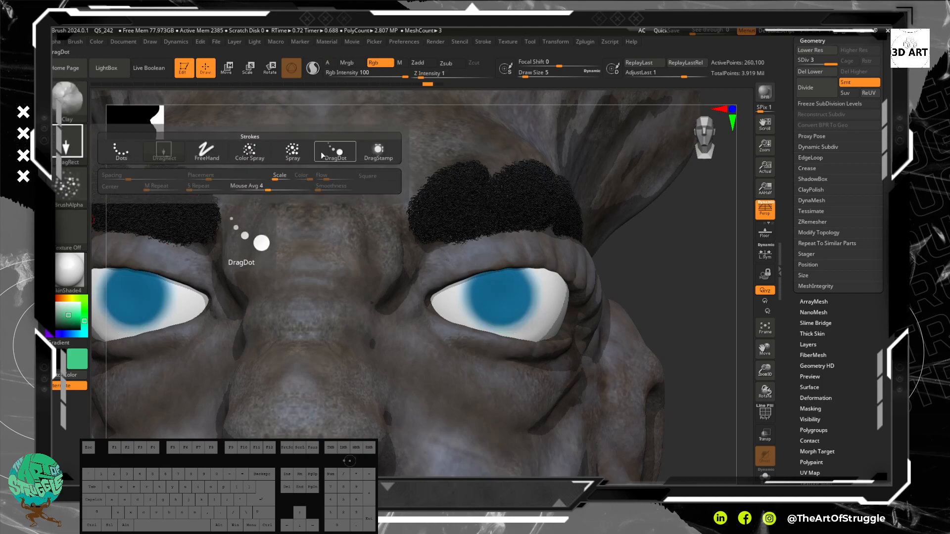
left_click(379, 151)
key("ctrl+z")
left_click(73, 149)
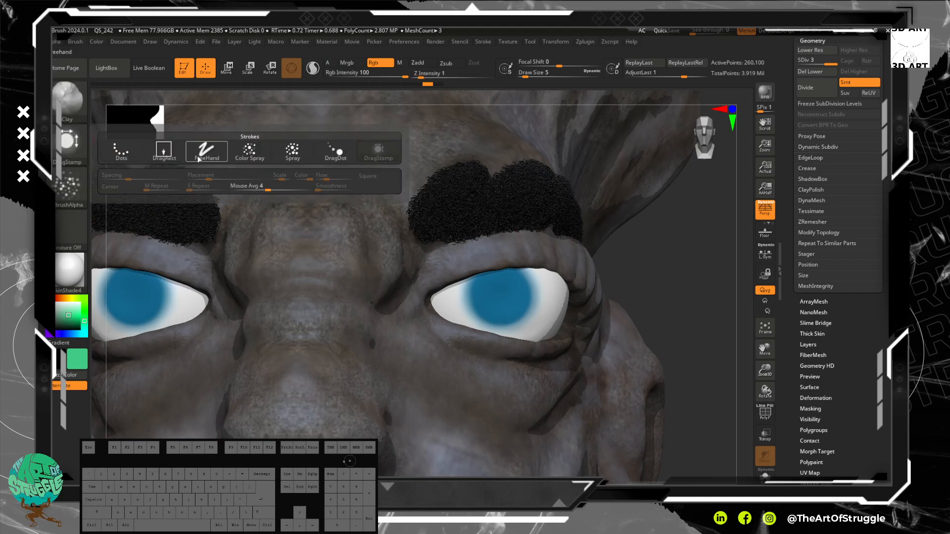
left_click(121, 150)
left_click_drag(505, 292, 505, 297)
key("ctrl+z")
key("backslash")
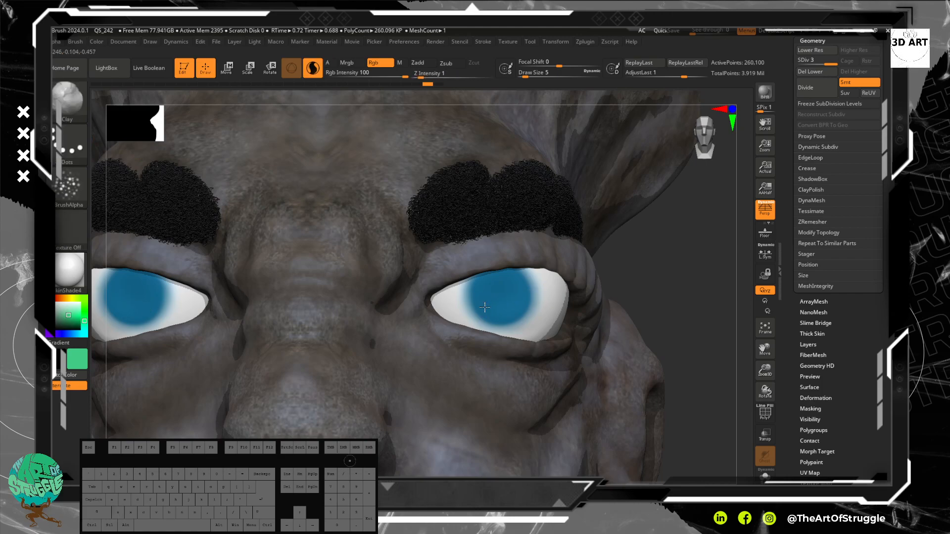
Step: Raise the draw size to 26 and try painting the irises with Texture 06
key("bracketright")
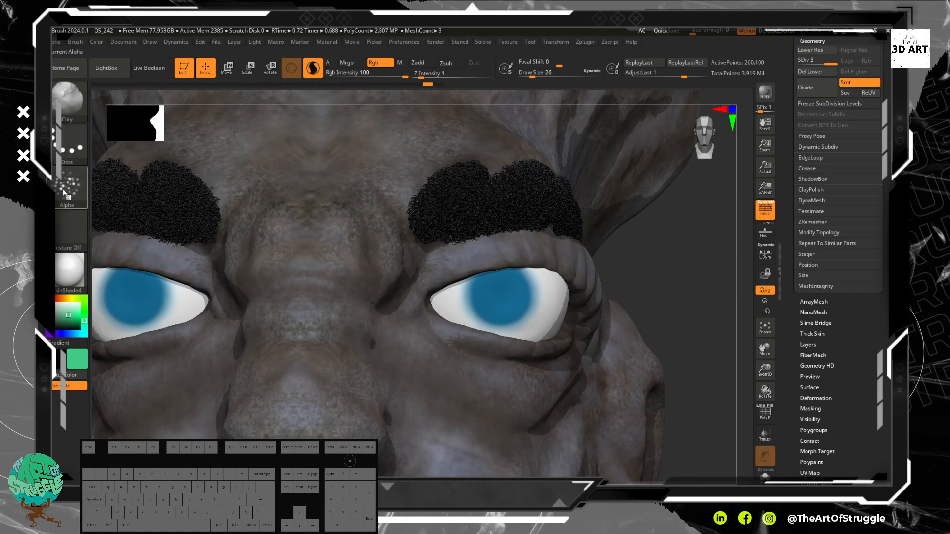
left_click(62, 236)
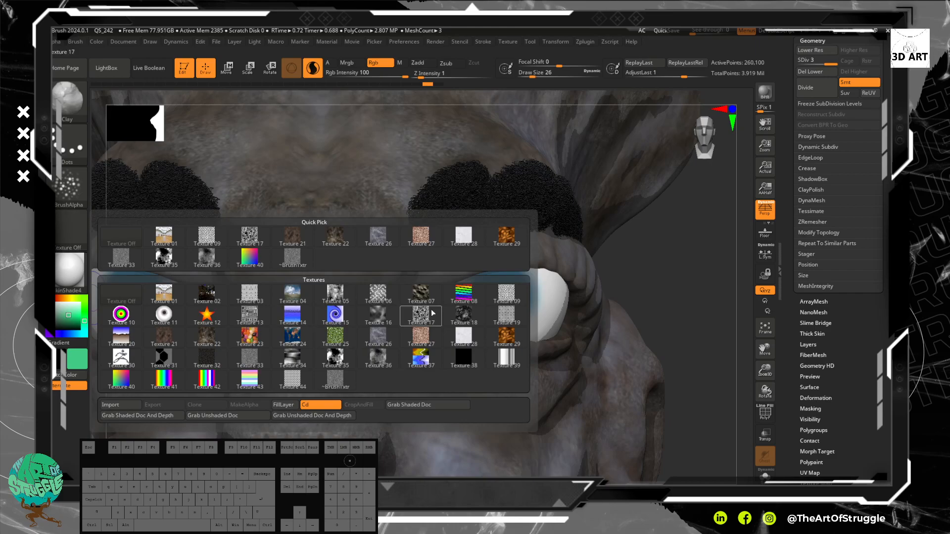
left_click(384, 296)
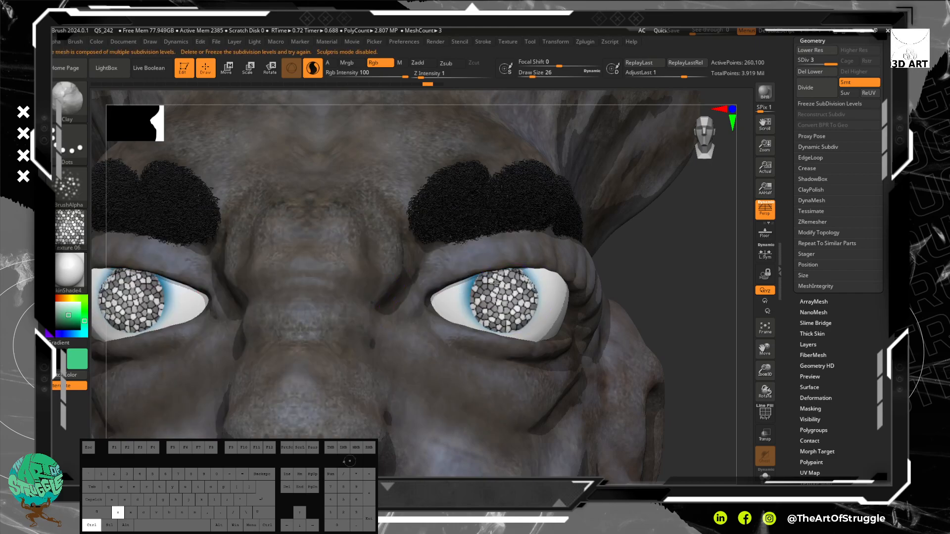
Step: Switch to the FreeHand stroke, try Texture 03 and Texture 33 for the eyes, and undo the test
left_click(69, 151)
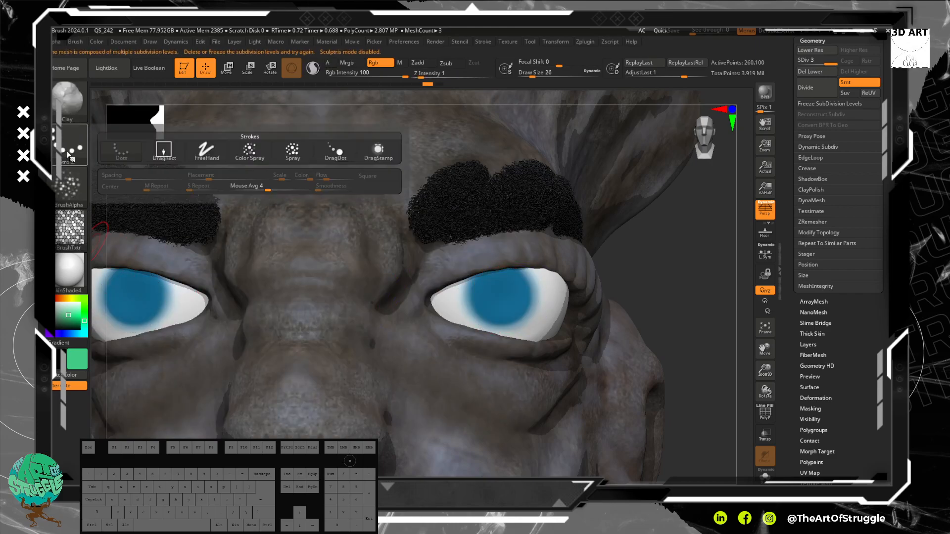
left_click(204, 152)
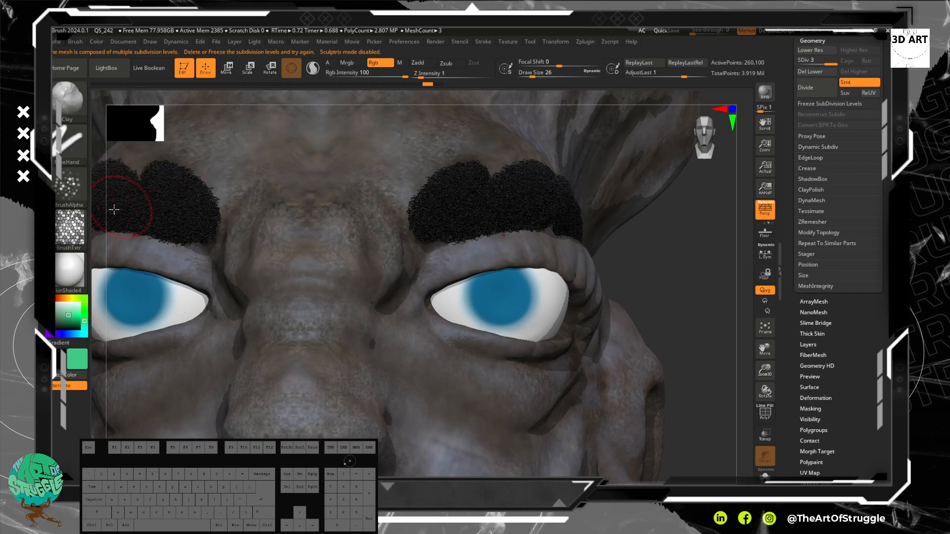
left_click(76, 235)
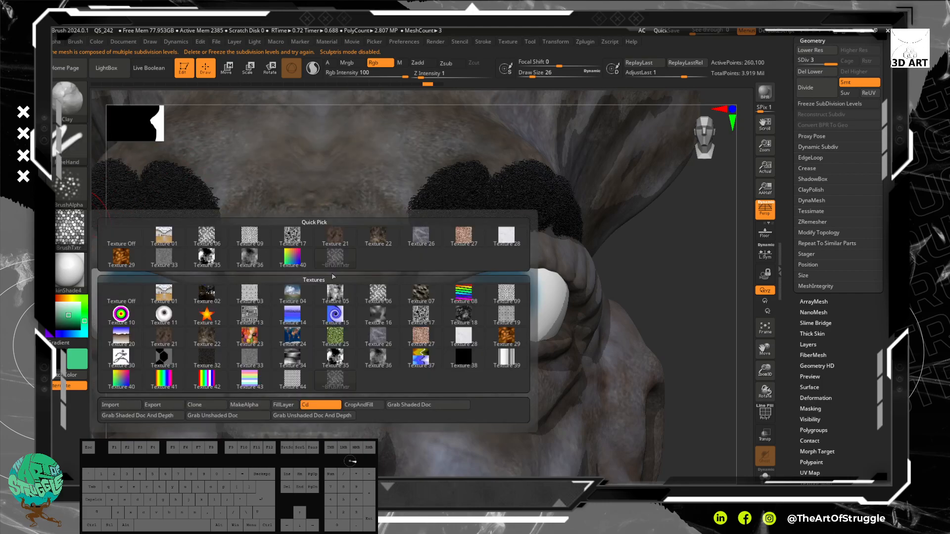
left_click(249, 292)
left_click(77, 232)
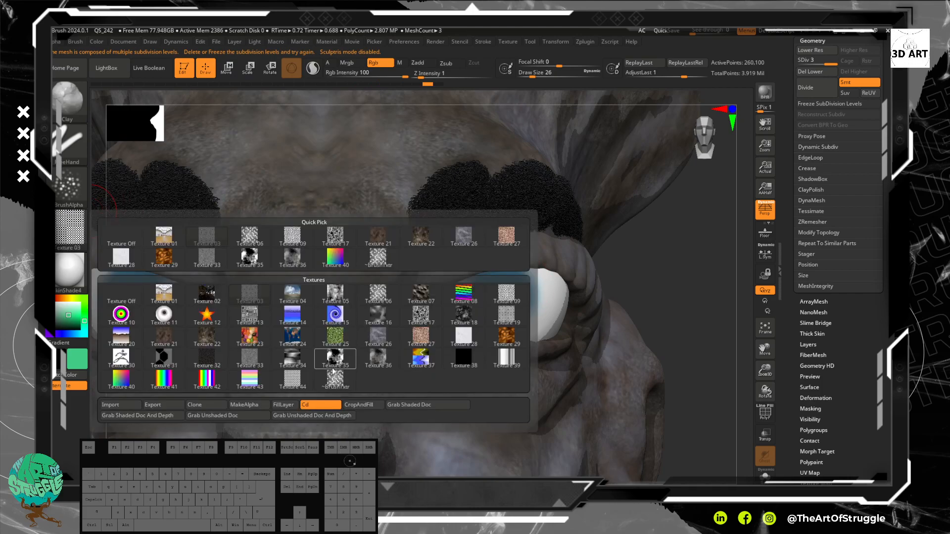
left_click(256, 365)
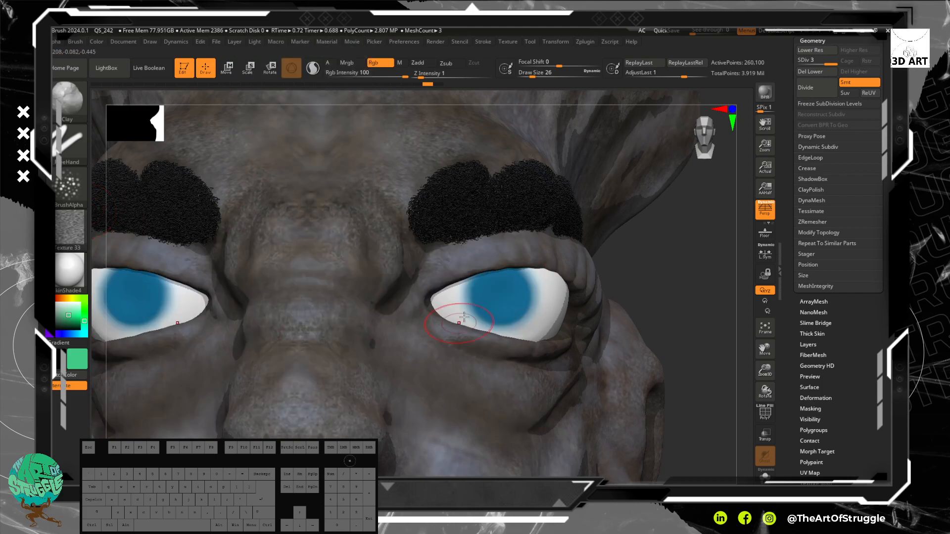
key("ctrl+z")
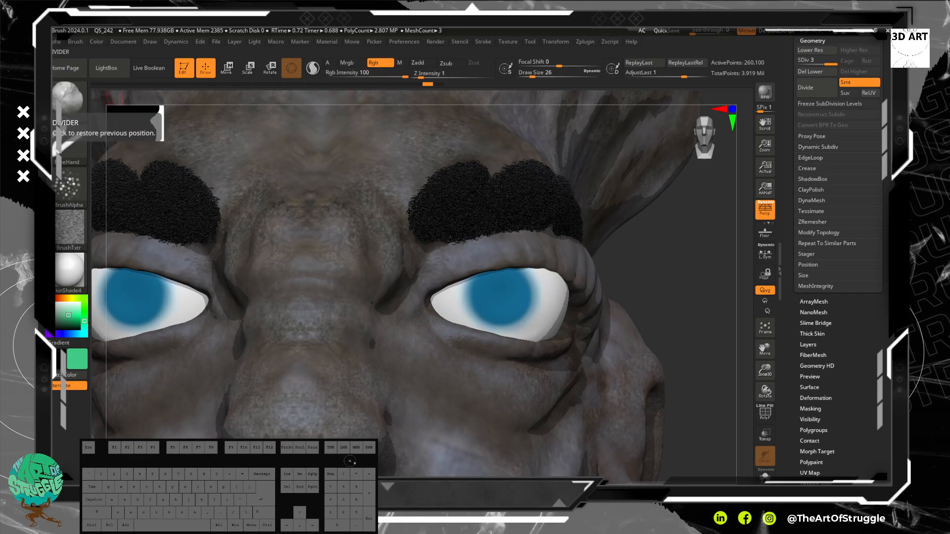
Step: Switch to the ClayTubes brush with Alpha 03
left_click(68, 99)
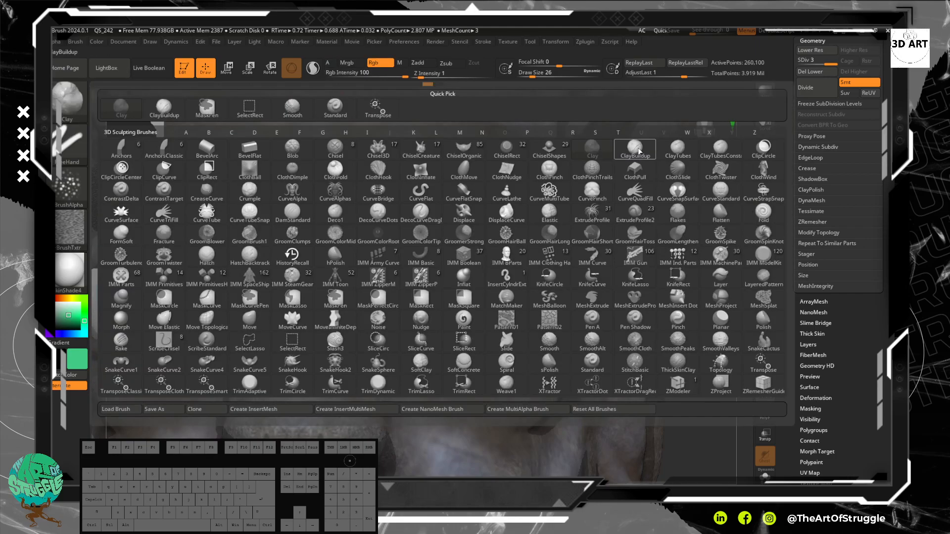
left_click(678, 148)
left_click(79, 190)
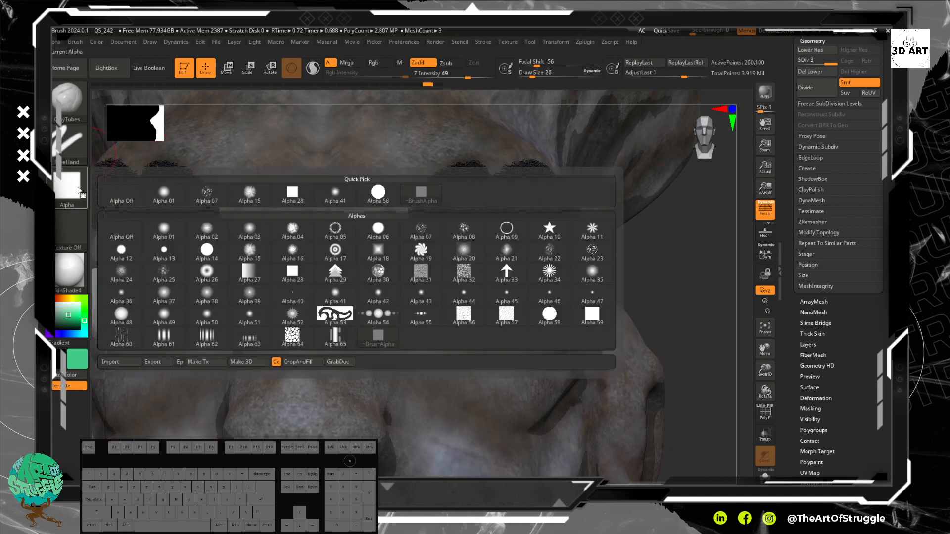
left_click(251, 236)
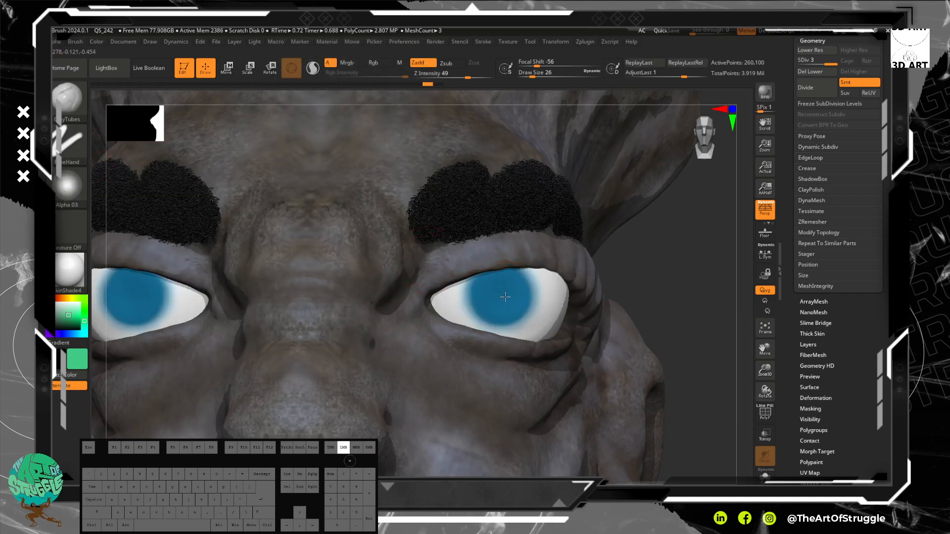
key("ctrl")
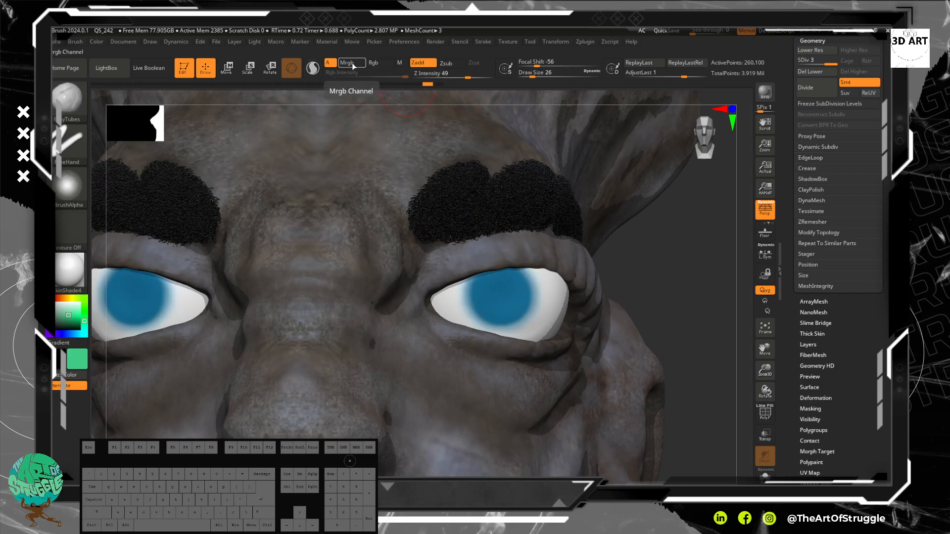
Step: Make the ClayTubes brush paint colour only by enabling Rgb and disabling Zadd
left_click(376, 63)
left_click(418, 63)
left_click(332, 65)
Step: Try green FreeHand dabs on the irises, raising the draw size to 30 between attempts
left_click_drag(502, 300, 497, 293)
key("ctrl+z")
key("bracketright")
key("bracketright")
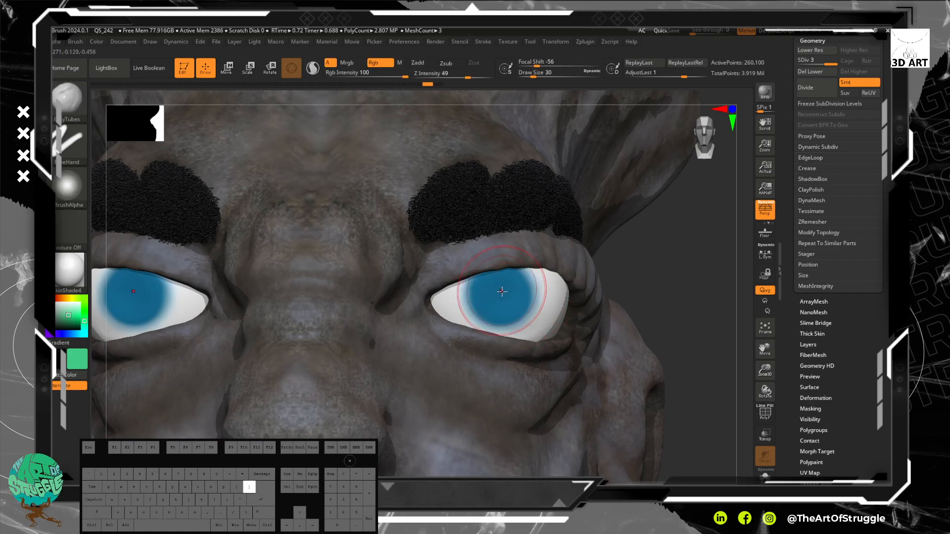
left_click_drag(503, 293, 502, 291)
Step: Choose the starburst Alpha 34, try FreeHand dabs at different draw sizes on the iris and undo them
left_click_drag(691, 296, 663, 153, "alt")
left_click_drag(655, 304, 615, 149)
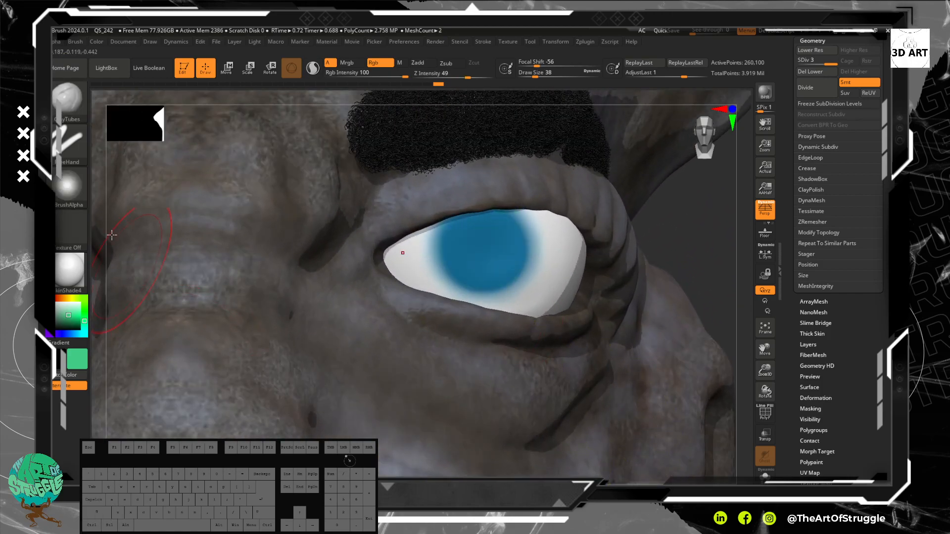
left_click(69, 187)
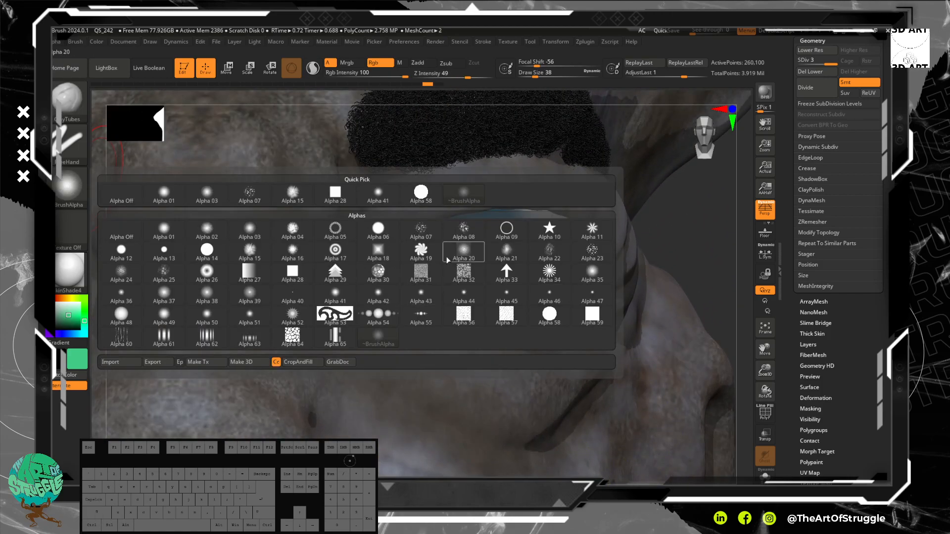
left_click(544, 269)
left_click(492, 256)
key("ctrl+z")
left_click(477, 250)
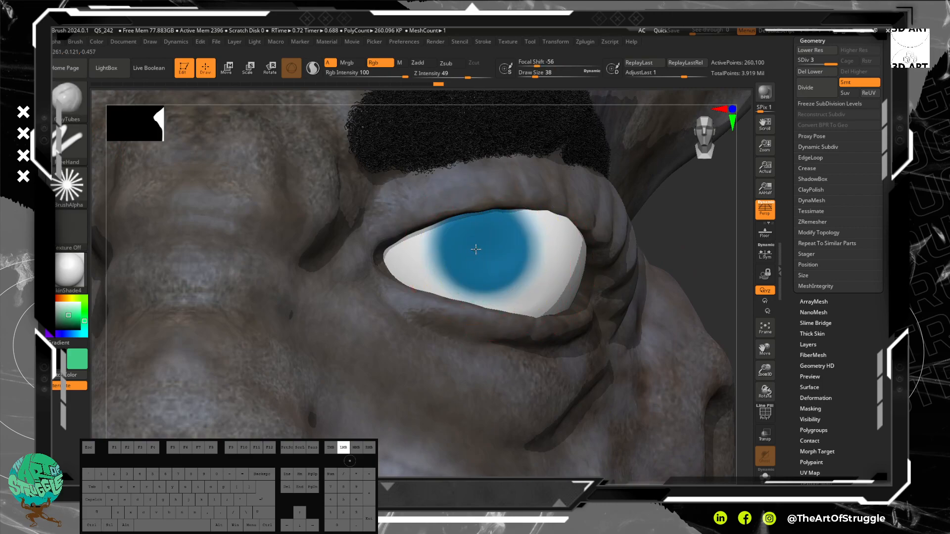
key("ctrl+z")
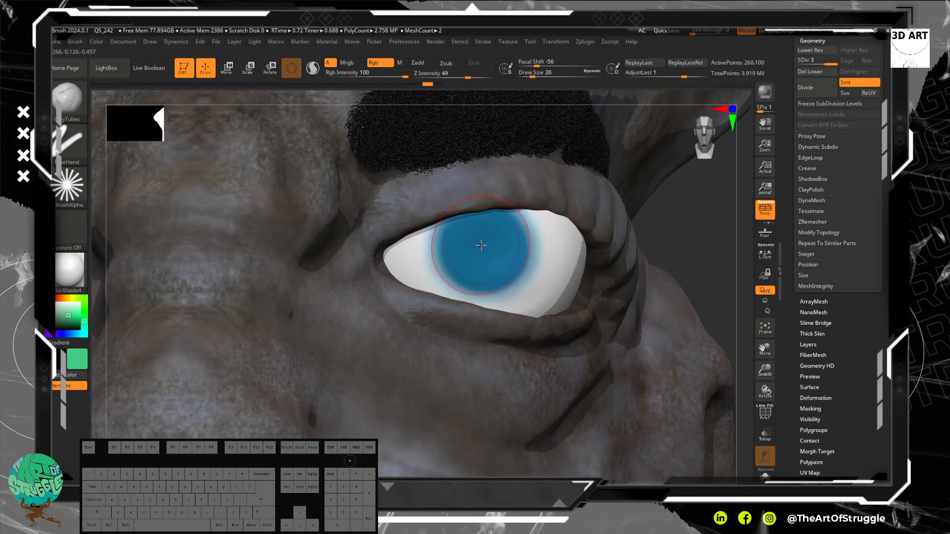
left_click(484, 247)
key("ctrl+z")
Step: Switch to the DragRect stroke and try a green Alpha 34 starburst stamp over the irises
left_click_drag(691, 276, 696, 201, "alt")
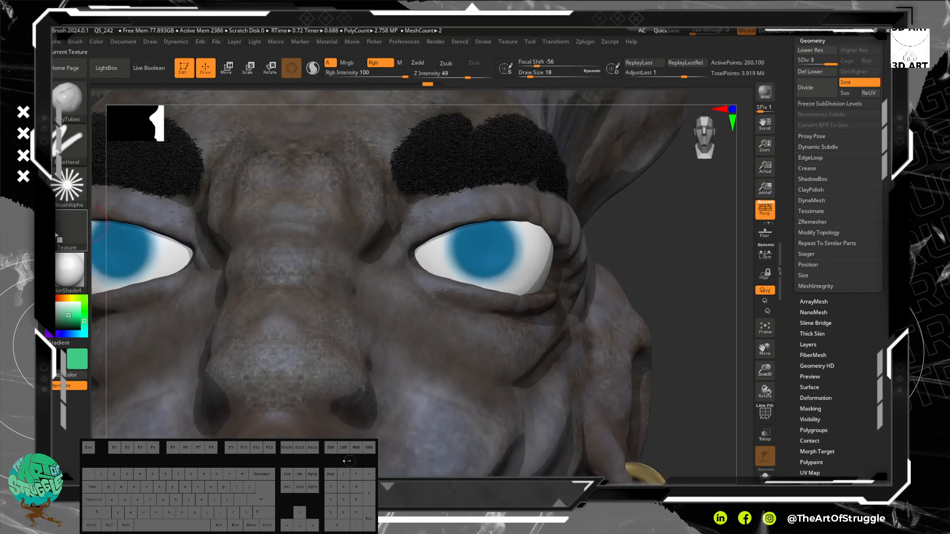
left_click(73, 143)
left_click(177, 156)
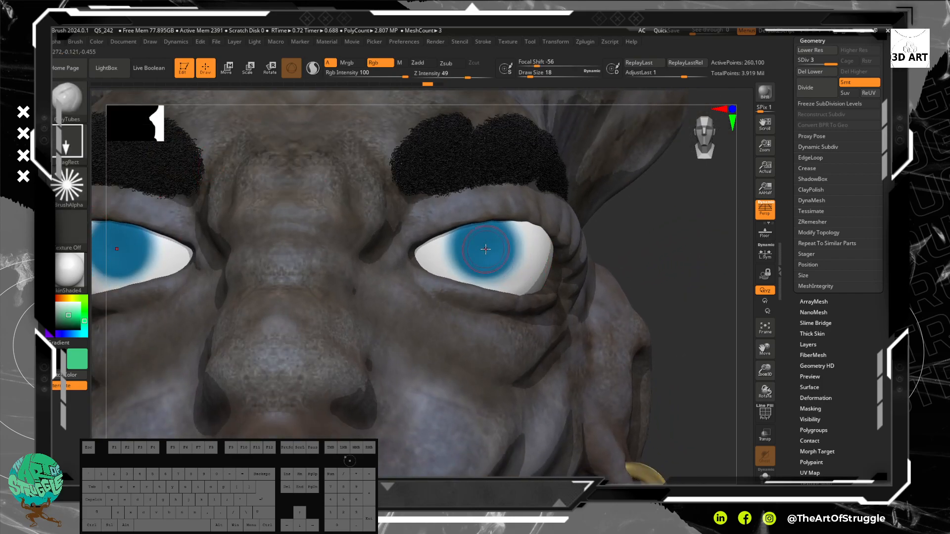
left_click_drag(488, 270, 493, 302)
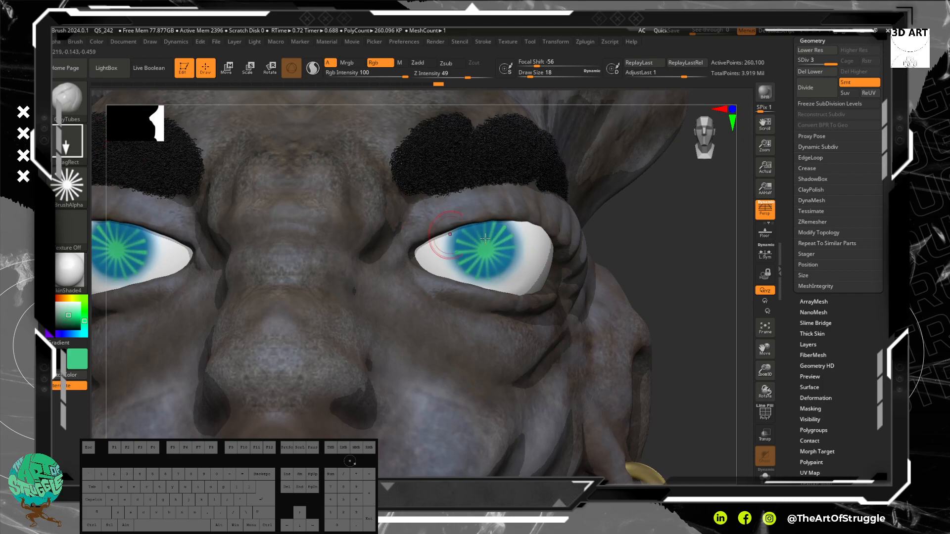
left_click_drag(685, 285, 668, 247)
left_click_drag(639, 206, 649, 273)
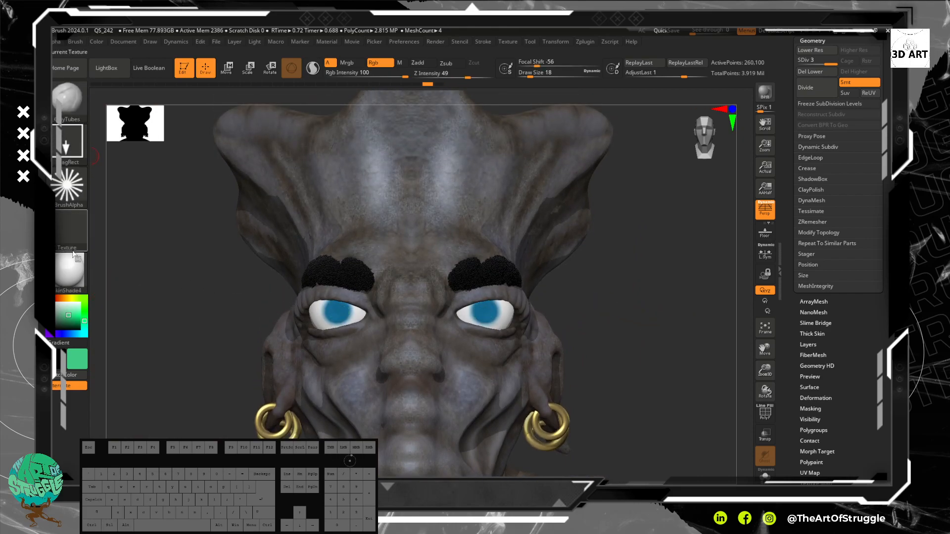
Step: Change the brush alpha to Alpha 20 and try a green speckled stamp in the iris centres
mouse_move(70, 274)
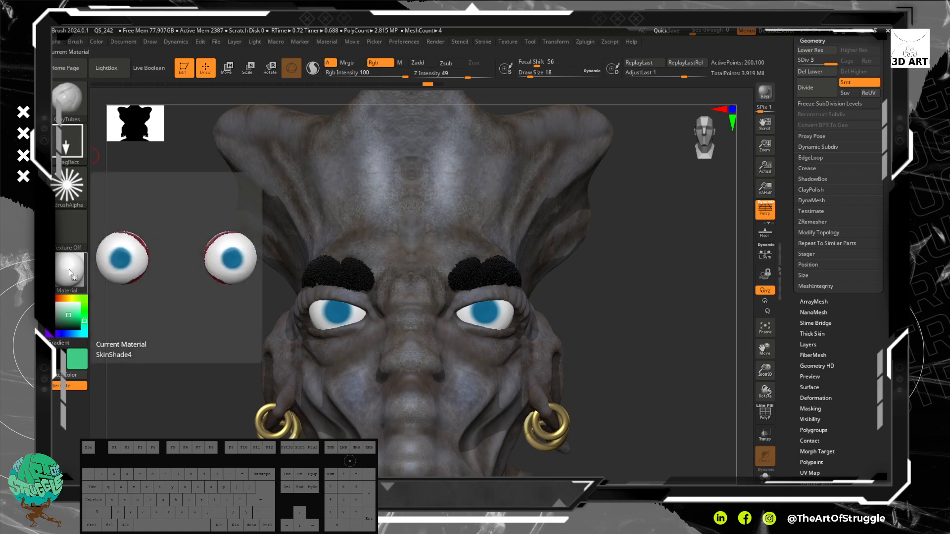
mouse_move(72, 218)
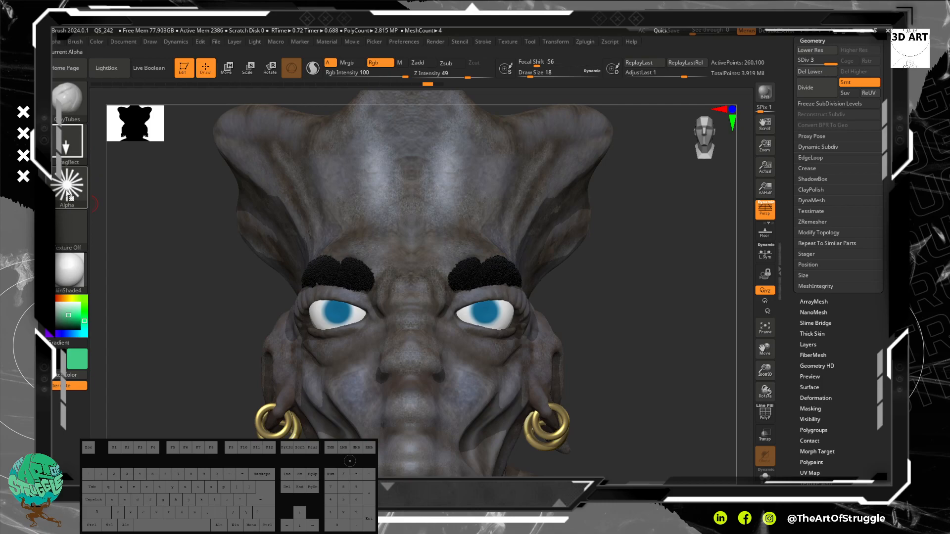
left_click(70, 197)
mouse_move(576, 250)
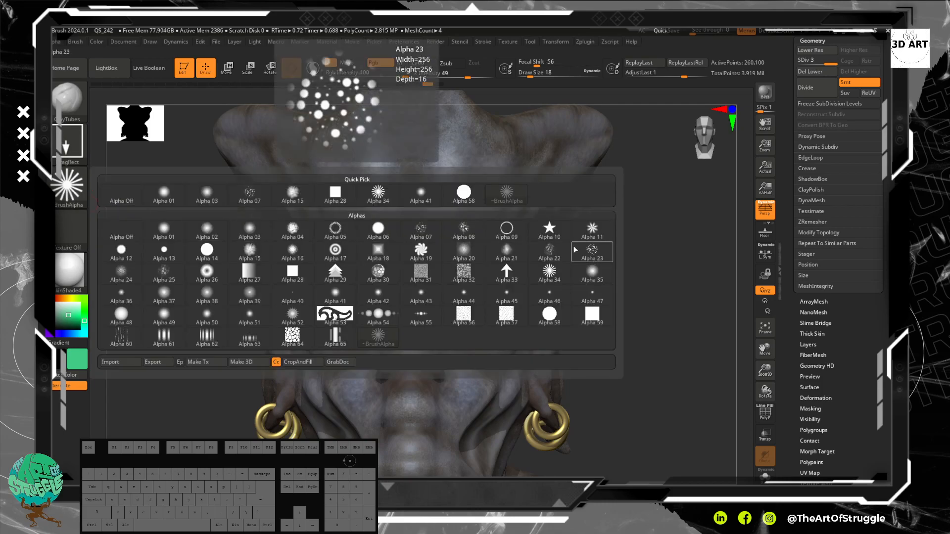
left_click(464, 255)
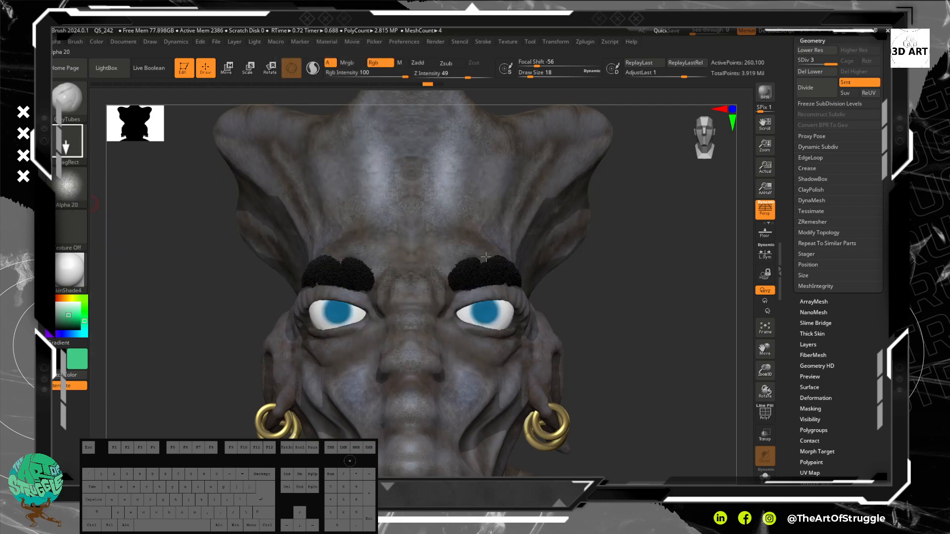
scroll(484, 327, "up", 10)
left_click_drag(483, 327, 497, 371)
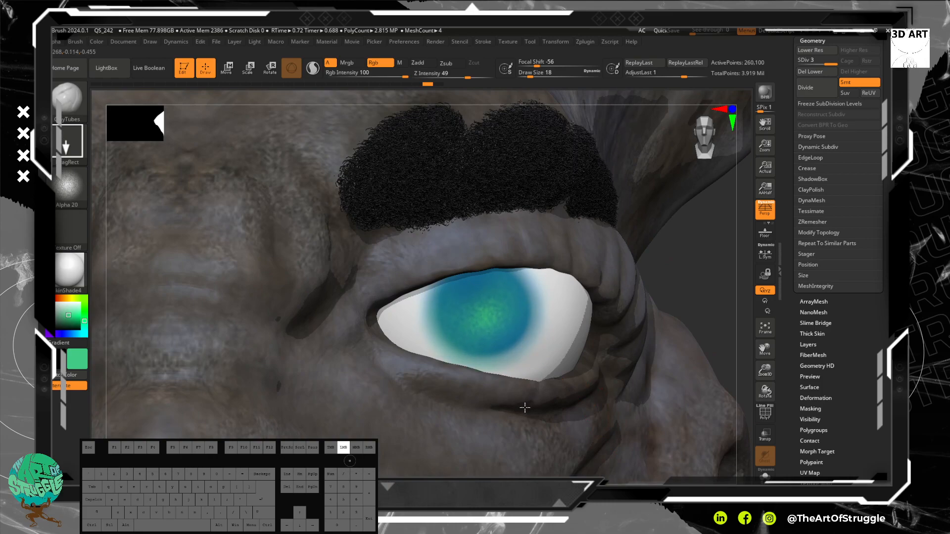
Step: Undo the speckled stamp and redraw it from the iris centres until the green Alpha 20 speckle fits
key("ctrl+z")
mouse_move(474, 309)
left_mouse_down()
mouse_move(482, 325)
mouse_move(473, 354)
left_mouse_up()
key("ctrl+z")
left_click_drag(482, 312, 460, 388)
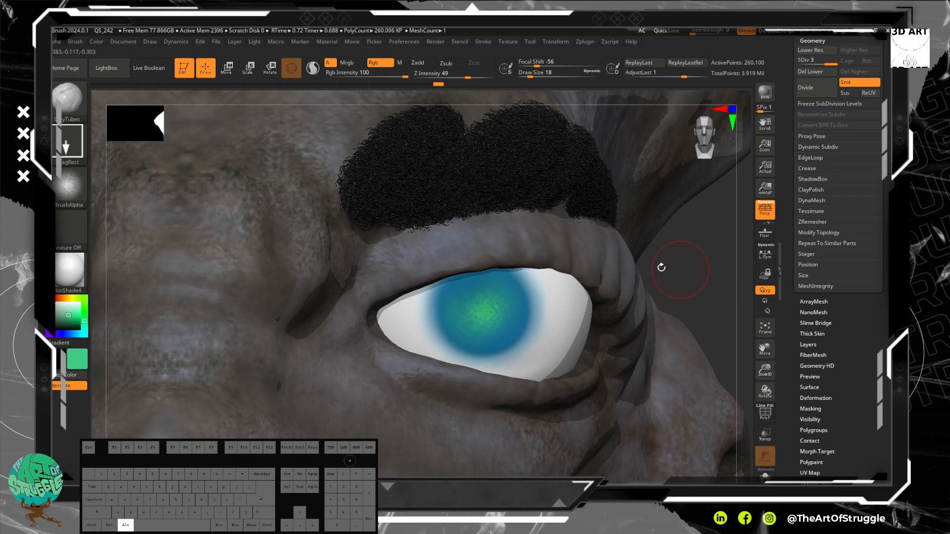
Step: Change the brush alpha to Alpha 34 and stamp a green starburst from the iris centres, redrawing it until it fits
left_click(70, 187)
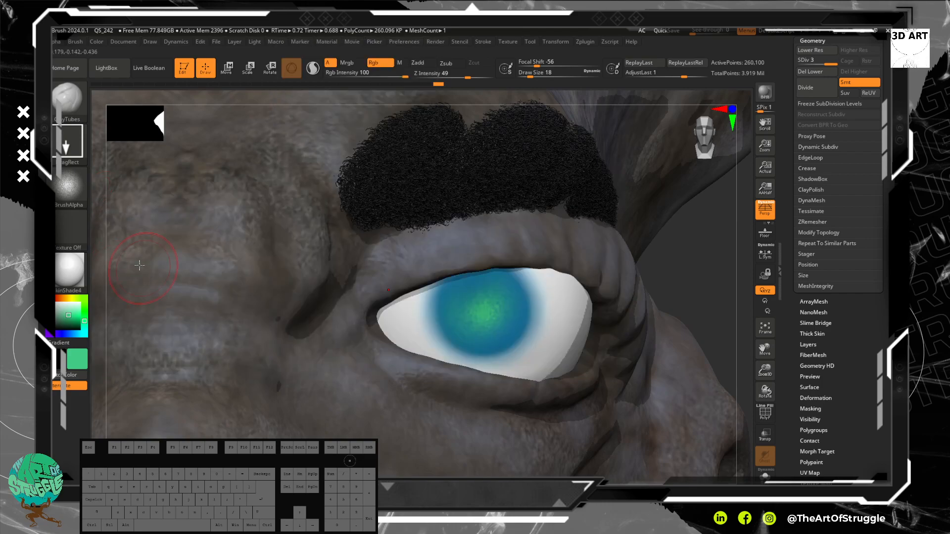
left_click(66, 185)
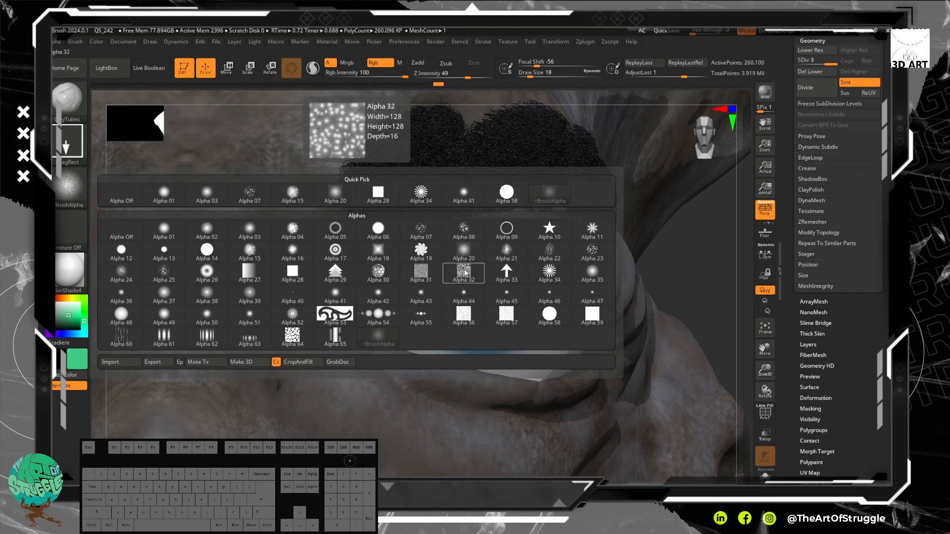
left_click(549, 272)
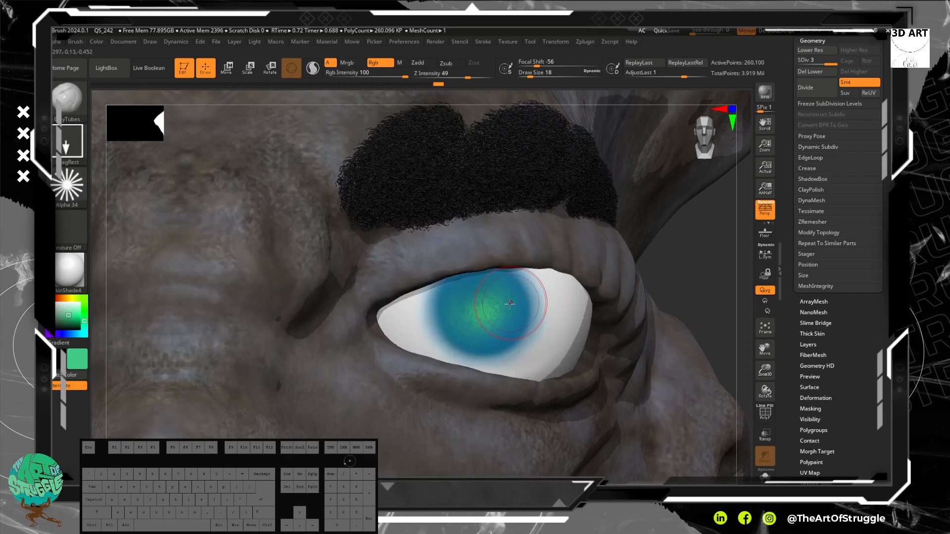
mouse_move(487, 328)
left_mouse_down()
mouse_move(496, 340)
mouse_move(474, 362)
mouse_move(450, 357)
mouse_move(465, 346)
mouse_move(460, 362)
mouse_move(472, 342)
mouse_move(499, 377)
left_mouse_up()
key("ctrl+z")
key("space")
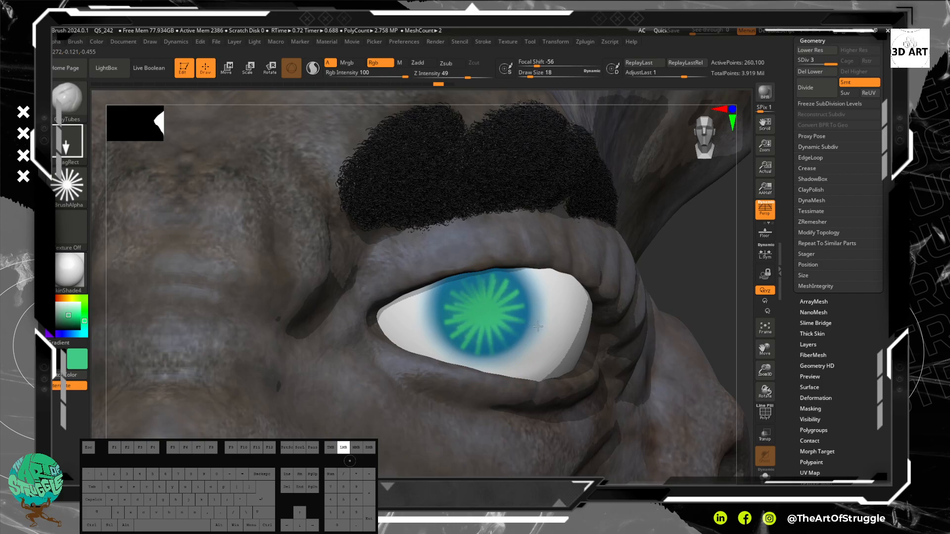
left_click_drag(539, 327, 540, 327)
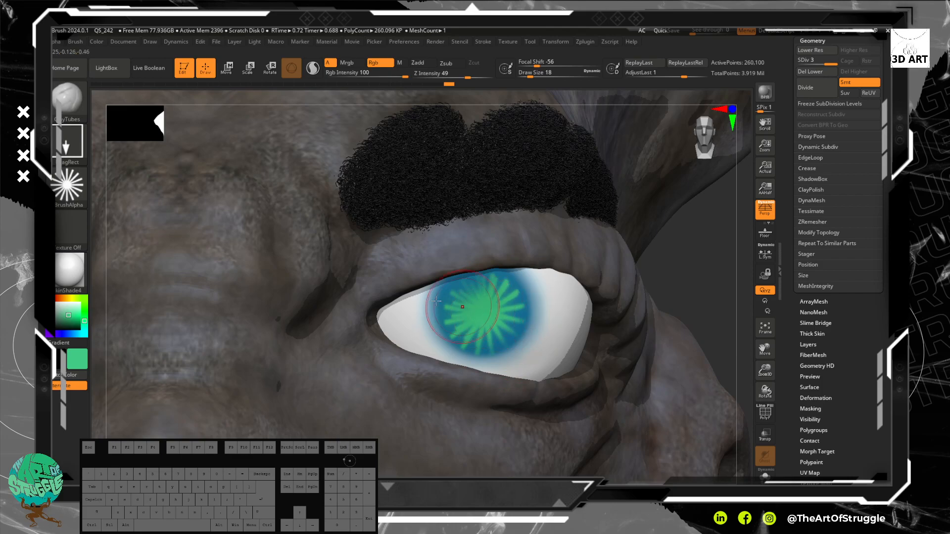
Step: Switch the brush to the FreeHand stroke with Alpha 03 and undo the test dab in the iris centre
left_click(77, 183)
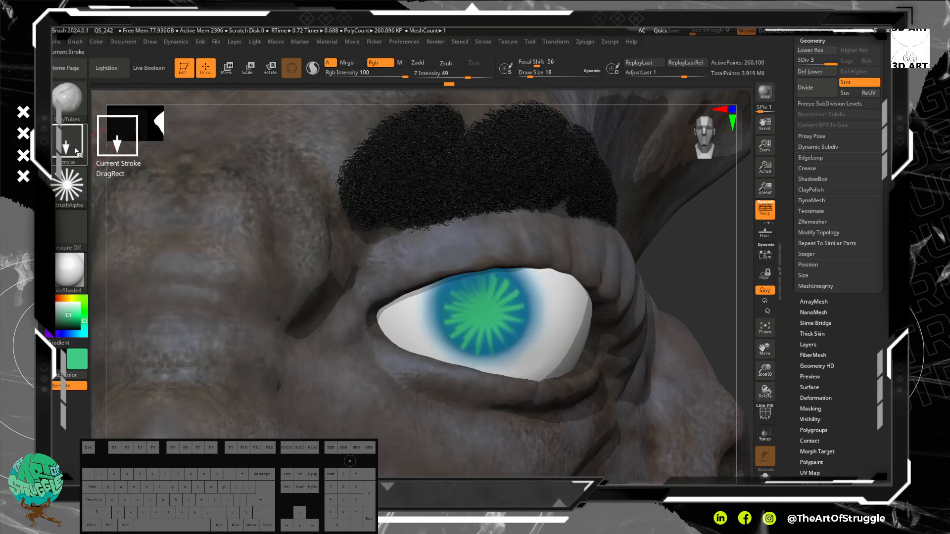
left_click(76, 148)
left_click(216, 159)
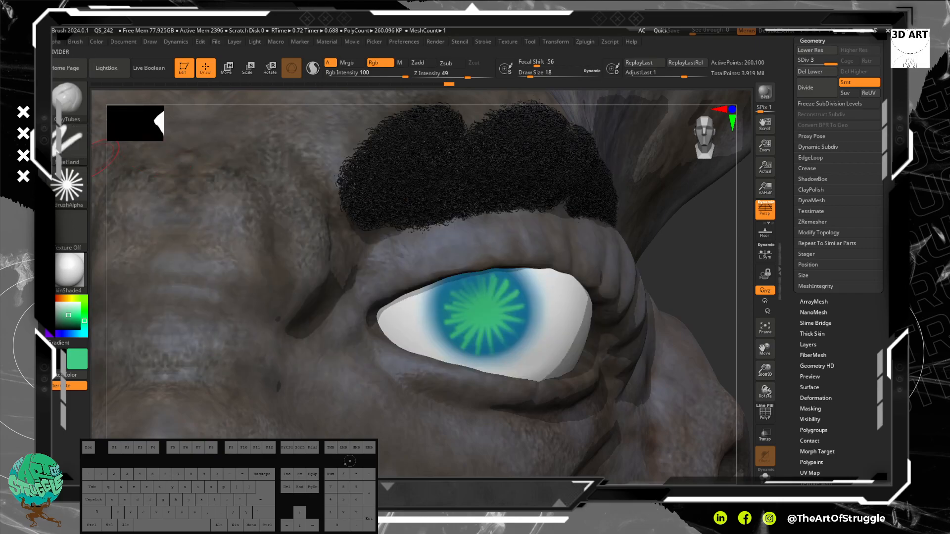
left_click(69, 186)
left_click(207, 199)
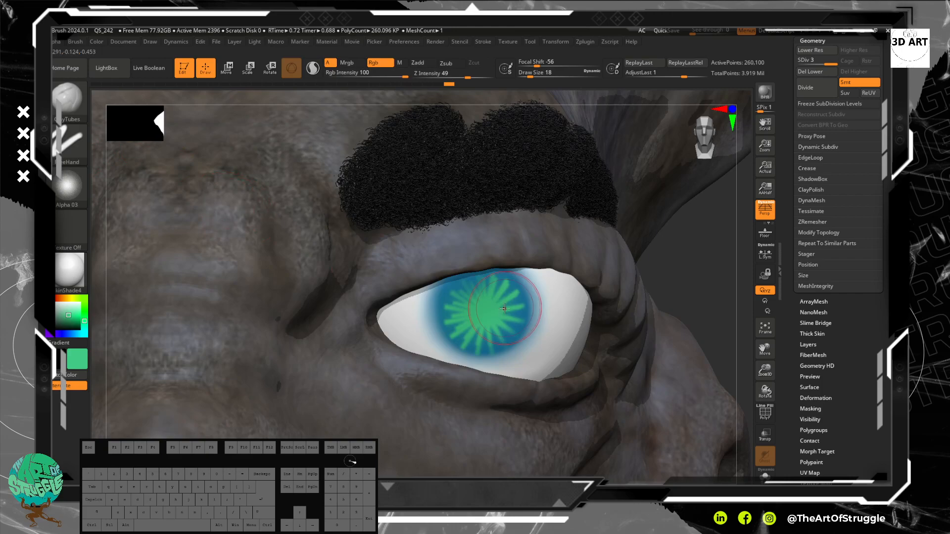
left_click_drag(486, 316, 490, 344)
key("ctrl+z")
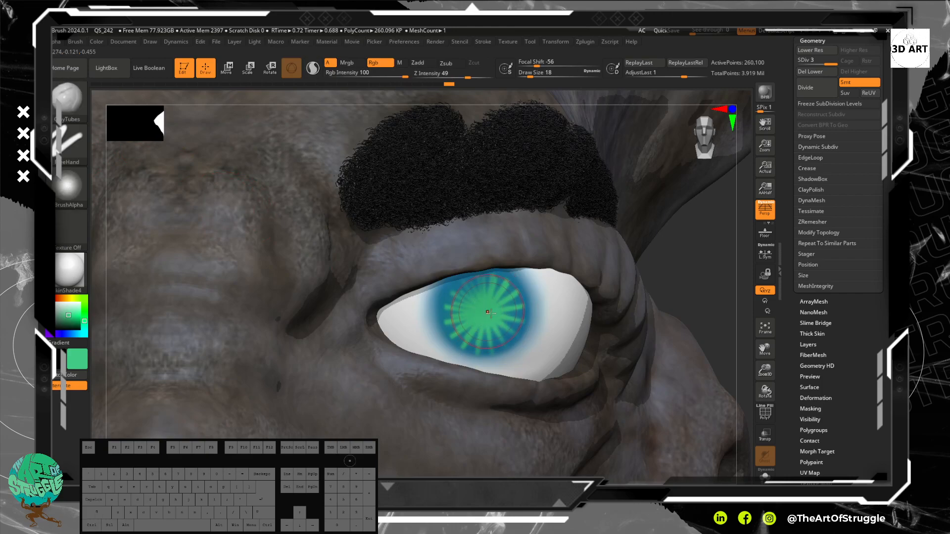
key("ctrl+shift+z")
Step: Pick a near-black colour and dab dark round pupils in the iris centres at draw size 18
left_click_drag(66, 316, 57, 325)
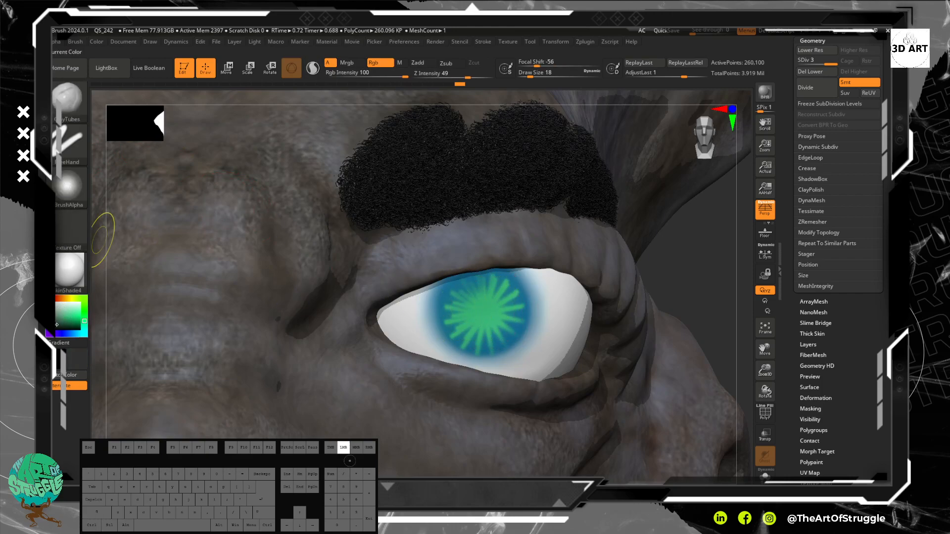
left_click(485, 312)
left_click(489, 316)
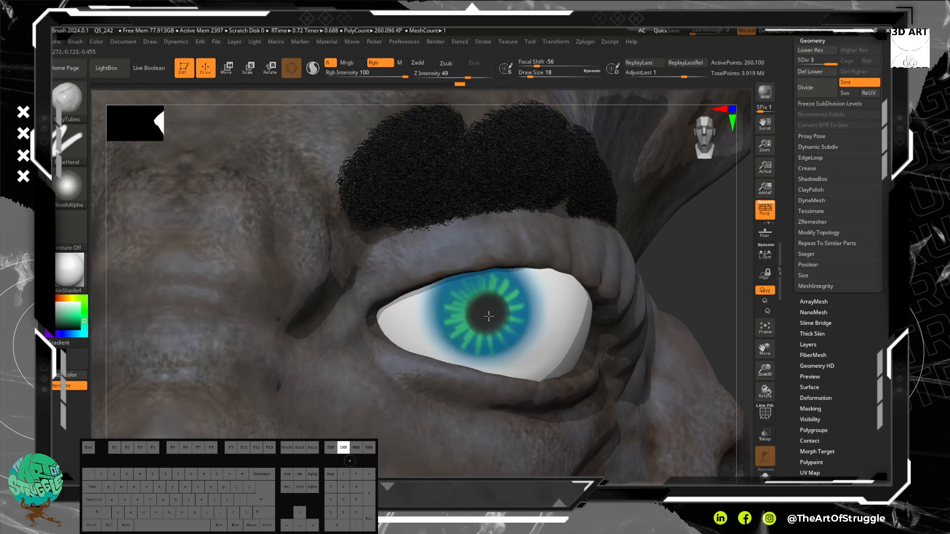
left_click_drag(685, 285, 588, 67, "alt")
left_click_drag(602, 232, 646, 463, "alt")
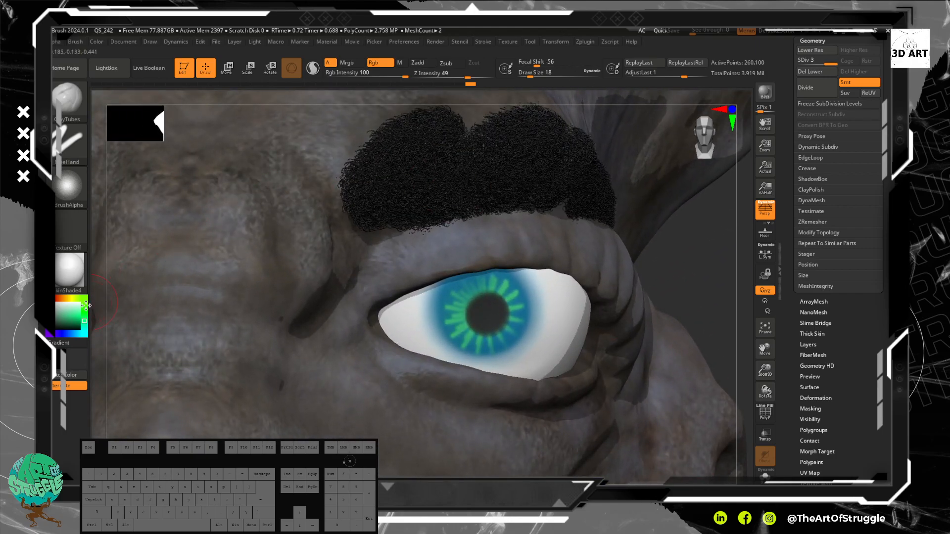
Step: Dab white highlights on the pupils, a larger one at draw size 6 and a smaller one at draw size 3
key("bracketleft")
key("bracketleft")
left_click(486, 315)
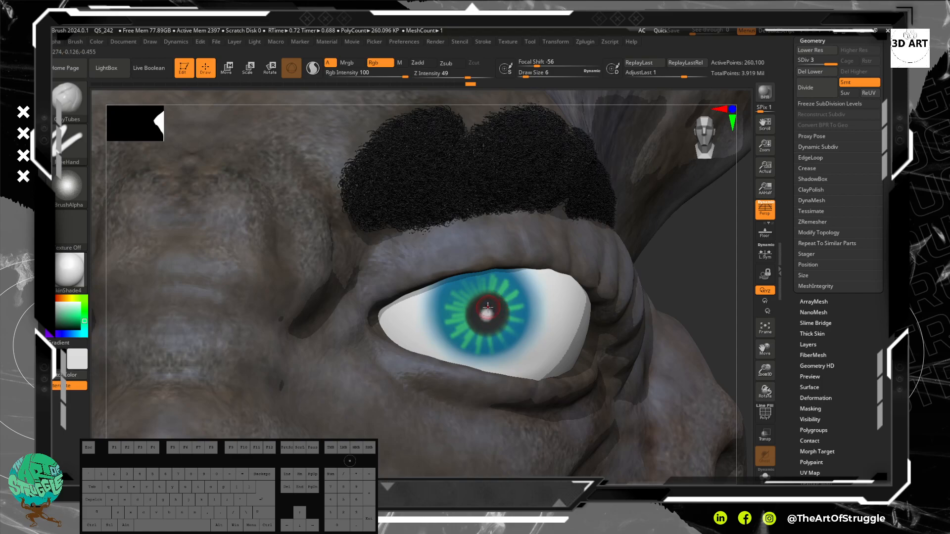
left_click(489, 306)
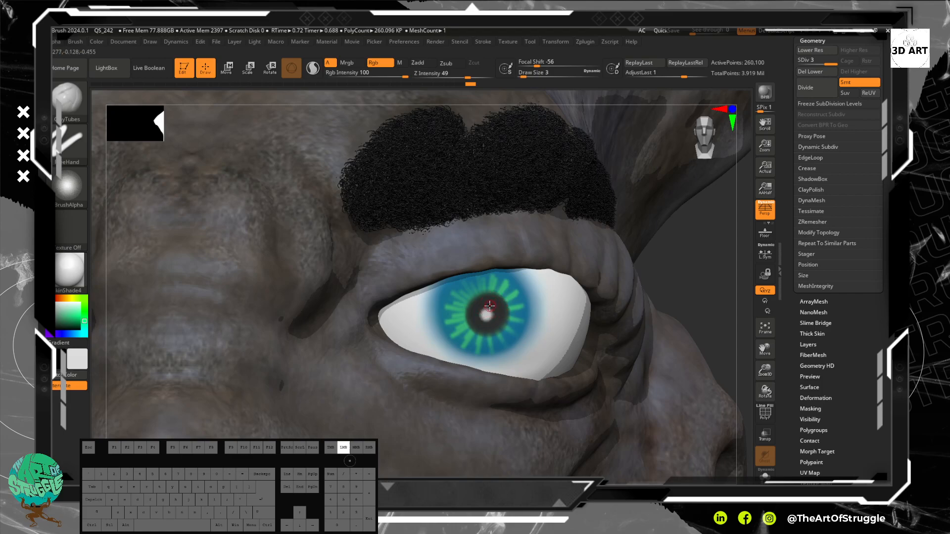
key("alt")
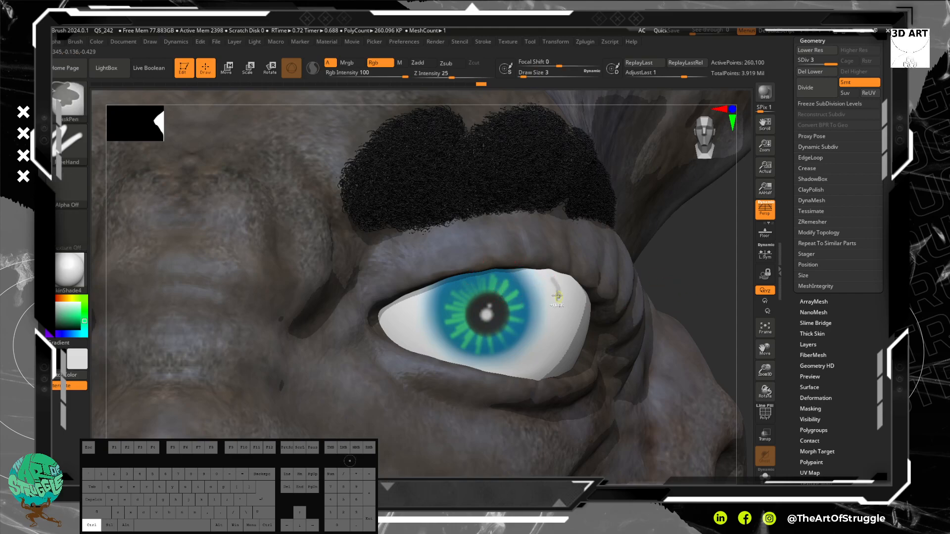
key("ctrl+z")
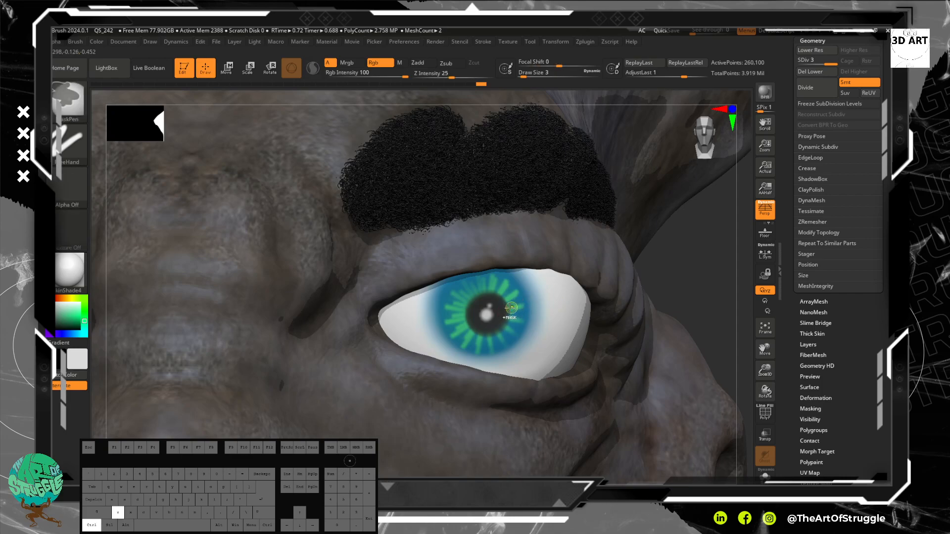
Step: Add tiny white glints around the pupils at draw size 1, undo the last one and check the whole face
key("bracketleft")
left_click(487, 313)
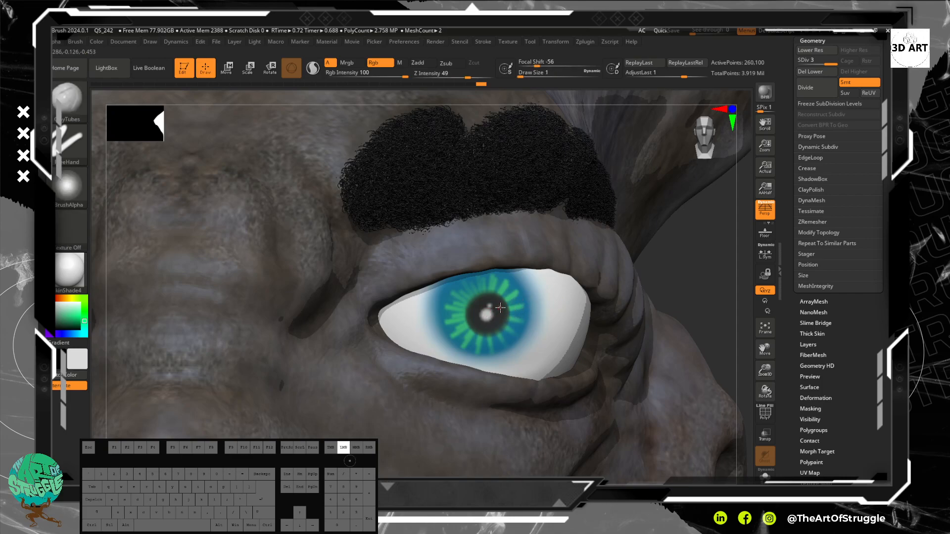
left_click_drag(501, 318, 502, 321)
key("ctrl+z")
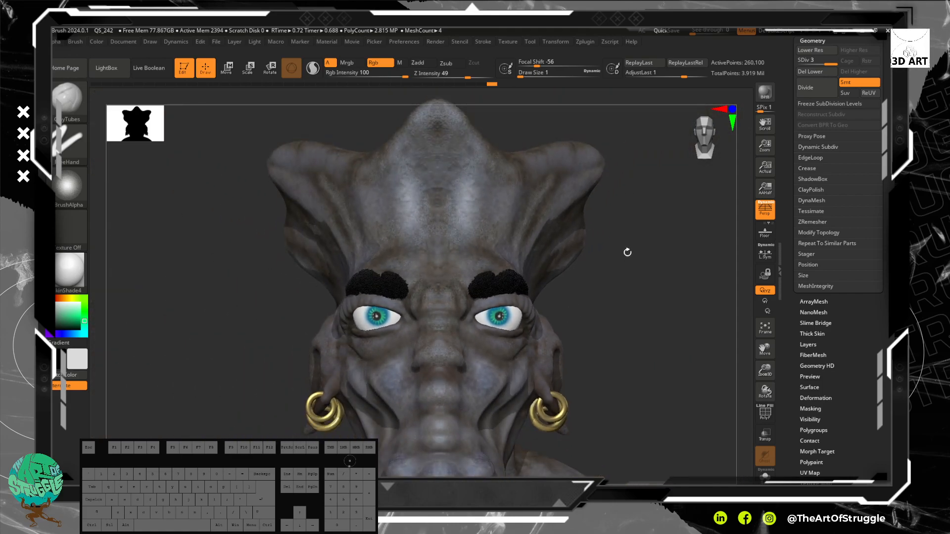
left_click_drag(607, 300, 675, 333, "alt")
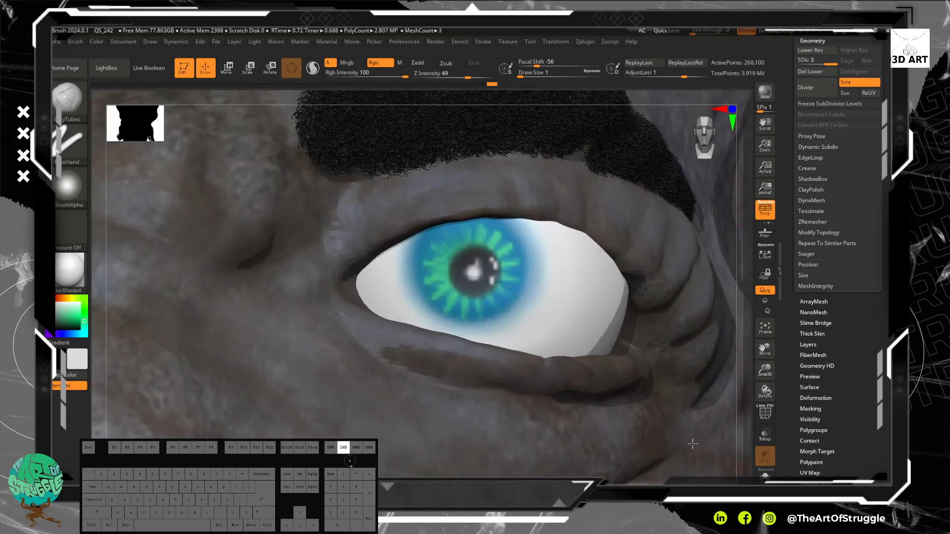
left_click_drag(657, 302, 658, 331)
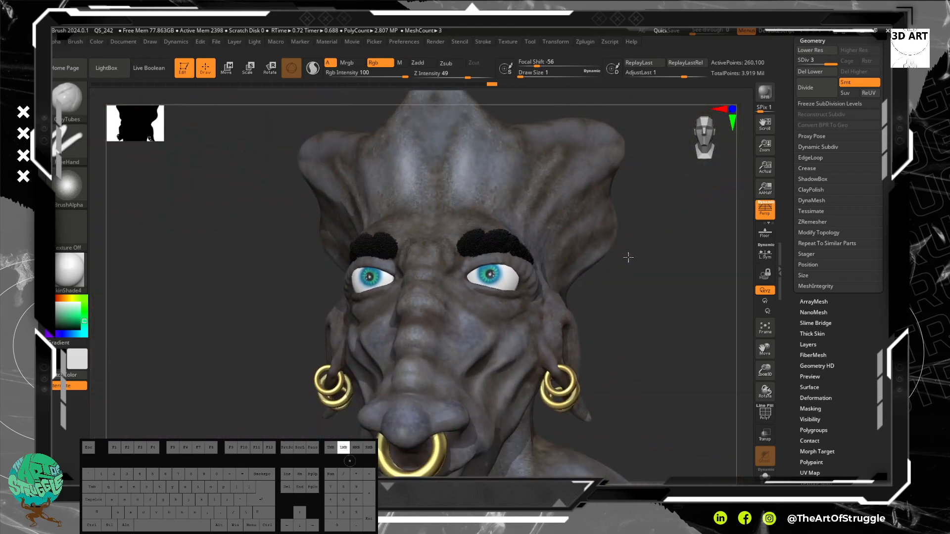
left_click_drag(629, 256, 732, 448)
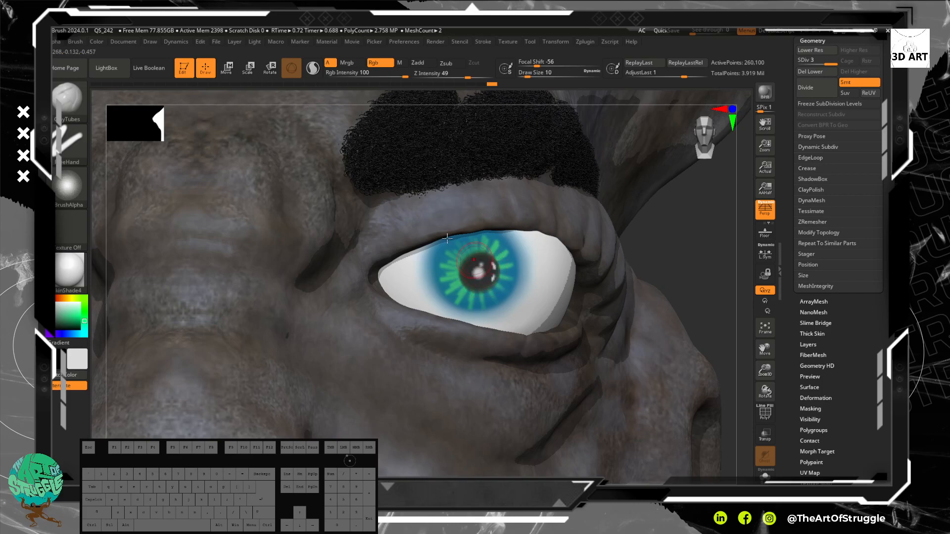
Step: Set the brush to Zsub with Rgb off and make an inverted sculpting dab on the pupils at draw size 10
left_click(419, 63)
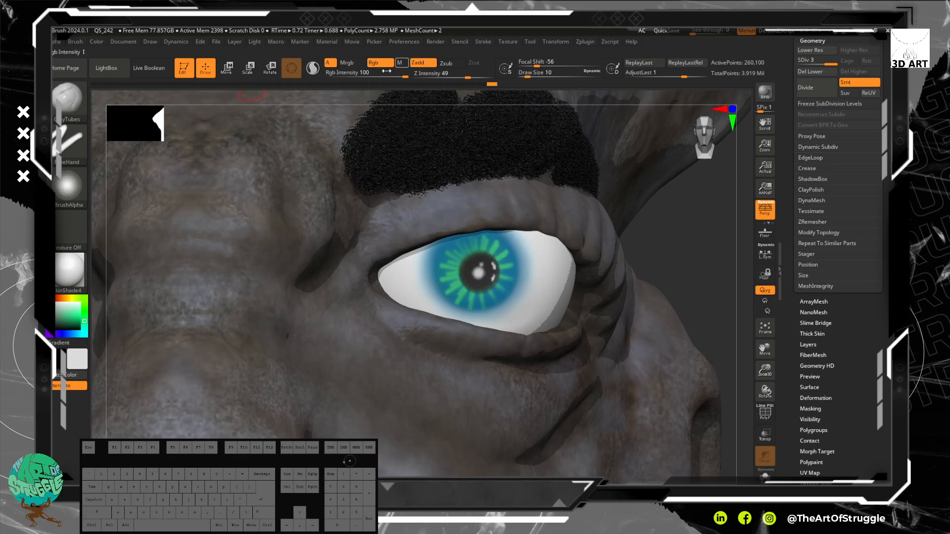
left_click(446, 63)
left_click(374, 63)
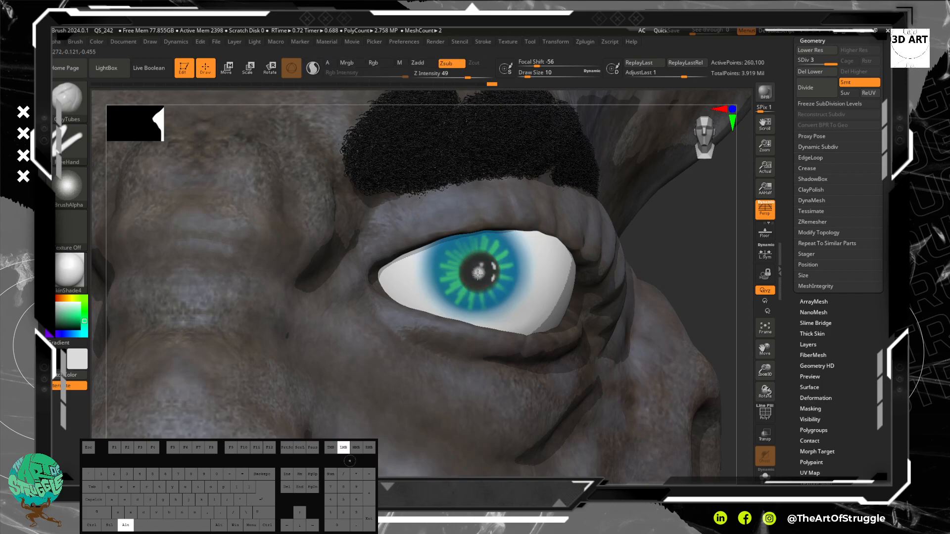
left_click(479, 269, "alt")
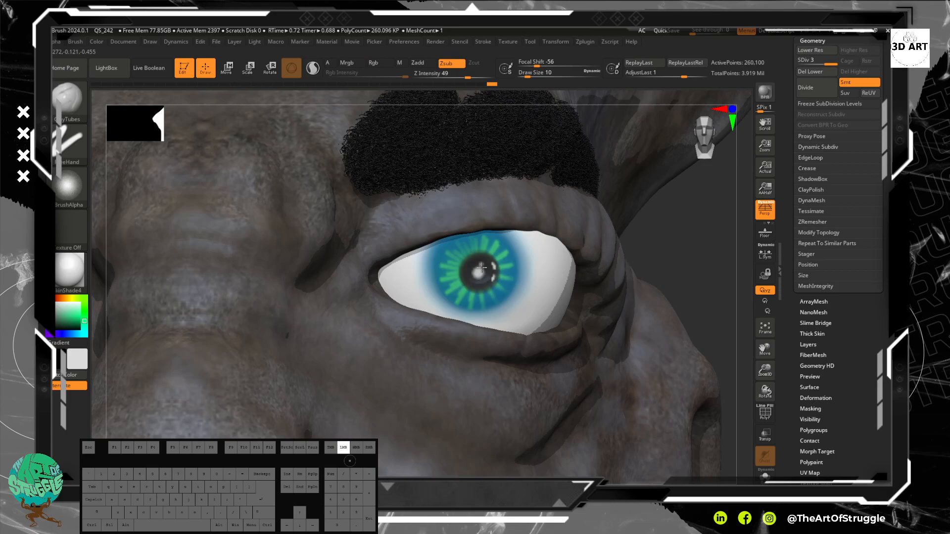
left_click_drag(688, 255, 678, 228, "alt")
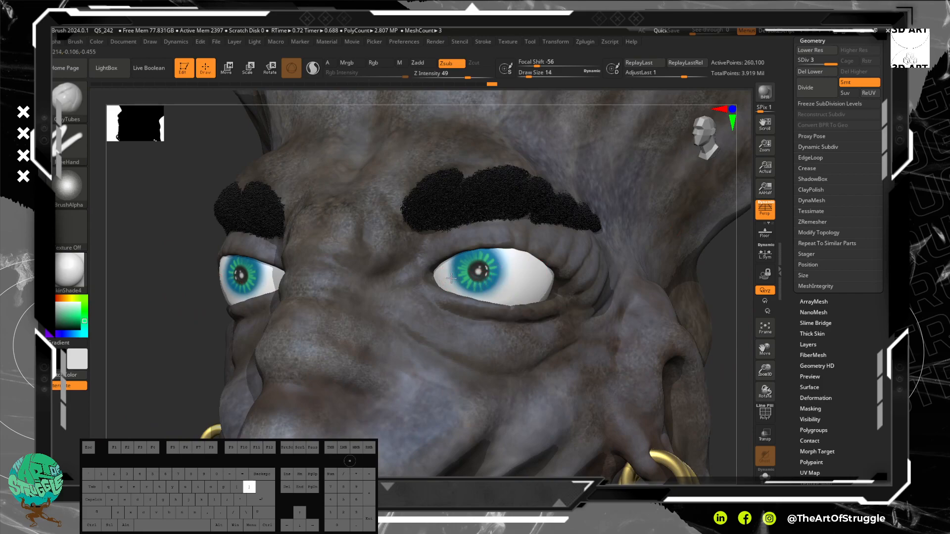
Step: Try larger sculpting dabs on the pupils with Zsub and with Zadd, undo them and keep the brush on Zadd
key("ctrl")
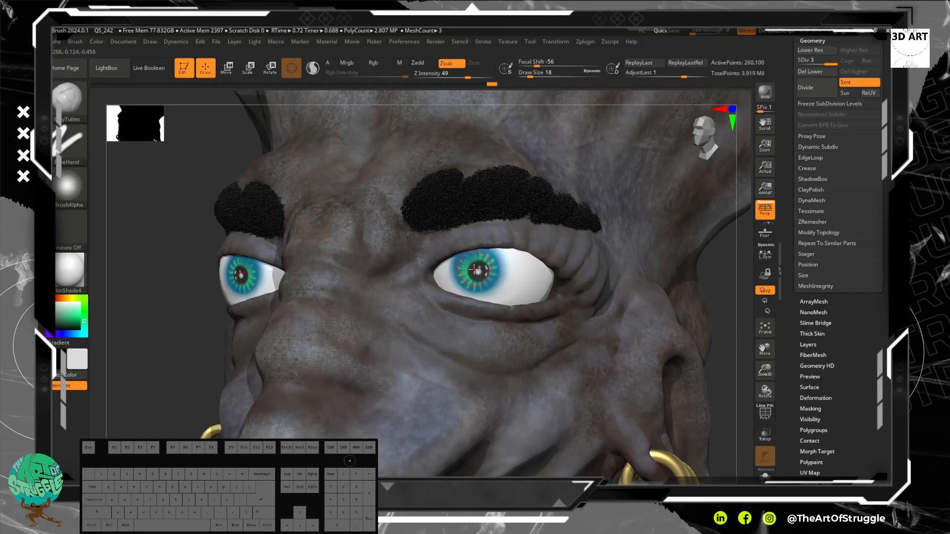
left_click_drag(476, 270, 477, 270)
key("ctrl+z")
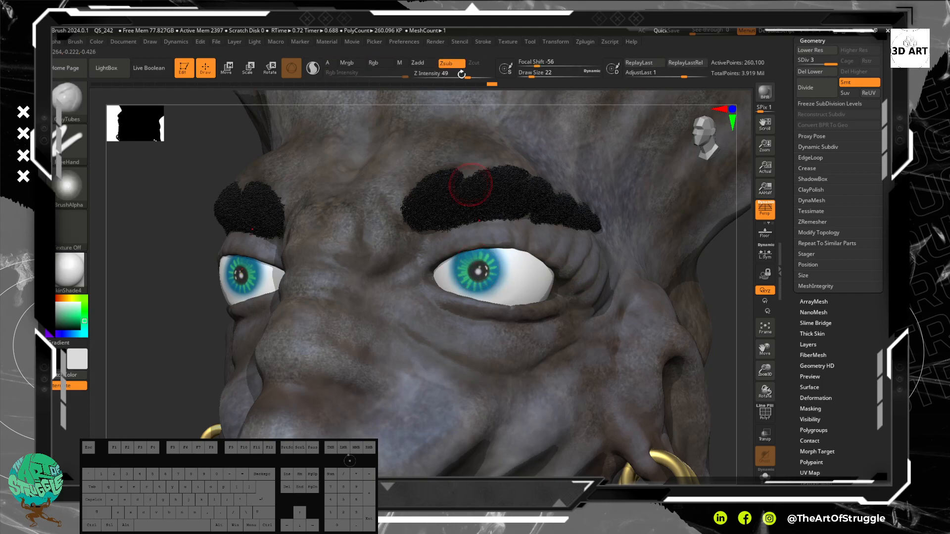
left_click(422, 62)
left_click_drag(478, 270, 483, 271)
key("ctrl+z")
key("bracketright")
key("bracketleft")
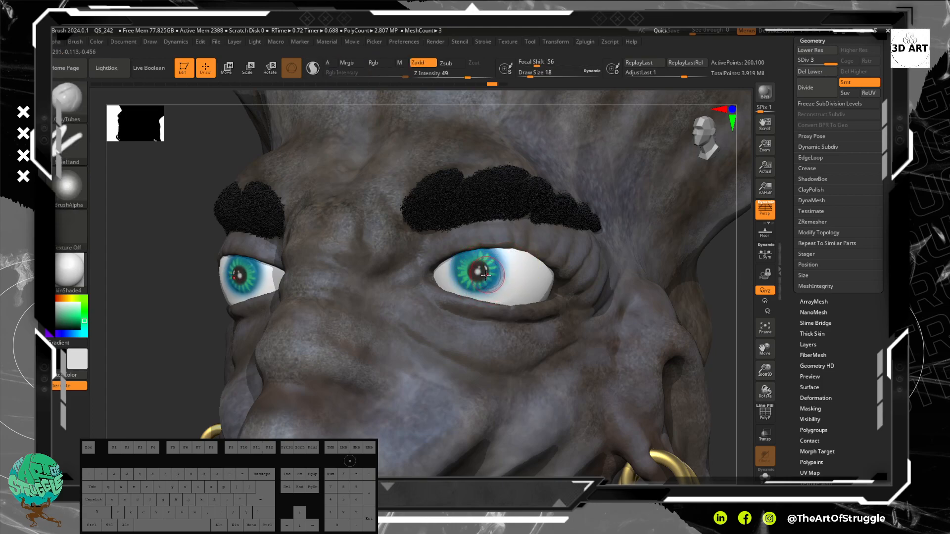
Step: Indent the pupils with an inverted Zadd dab at draw size 8
left_click_drag(742, 337, 683, 341)
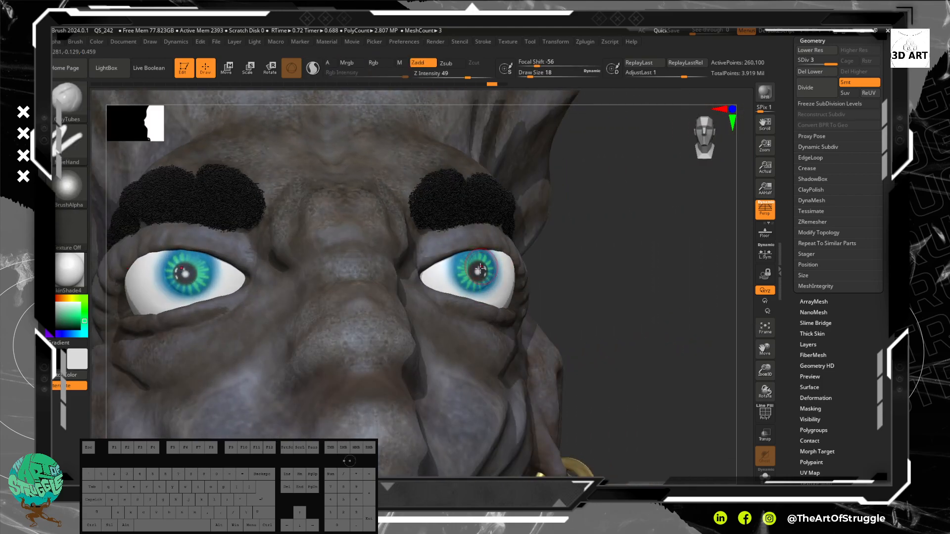
key("bracketleft")
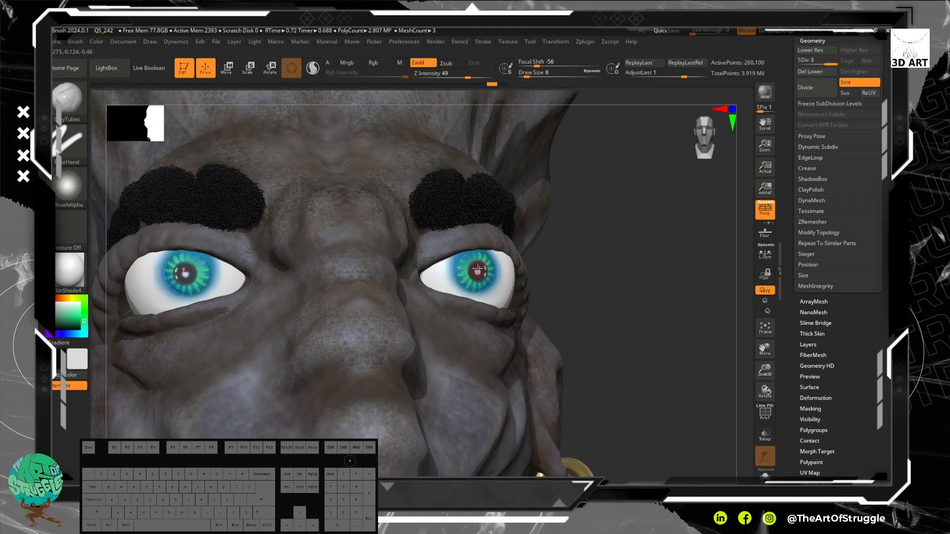
left_click(480, 273, "alt")
left_click_drag(609, 304, 580, 295, "alt")
mouse_move(690, 314)
left_mouse_down()
mouse_move(584, 308)
mouse_move(569, 312)
mouse_move(577, 333)
mouse_move(626, 335)
mouse_move(611, 343)
mouse_move(569, 235)
mouse_move(559, 240)
mouse_move(593, 240)
mouse_move(562, 239)
mouse_move(568, 229)
mouse_move(612, 371)
left_mouse_up()
Step: Show the subtool list and make the Bust the active subtool
left_click_drag(890, 153, 882, 134)
left_click(811, 184)
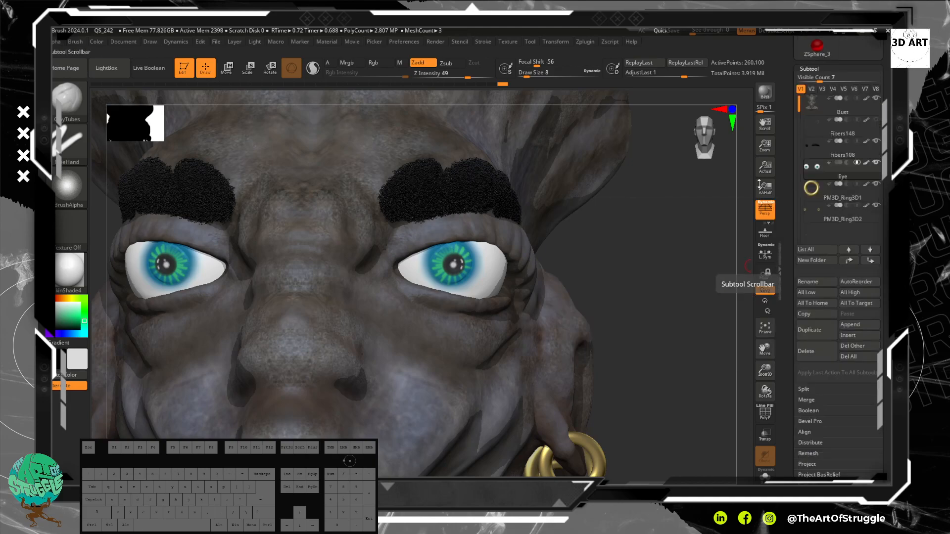
left_click_drag(681, 265, 677, 206, "alt")
left_click(490, 248, "alt")
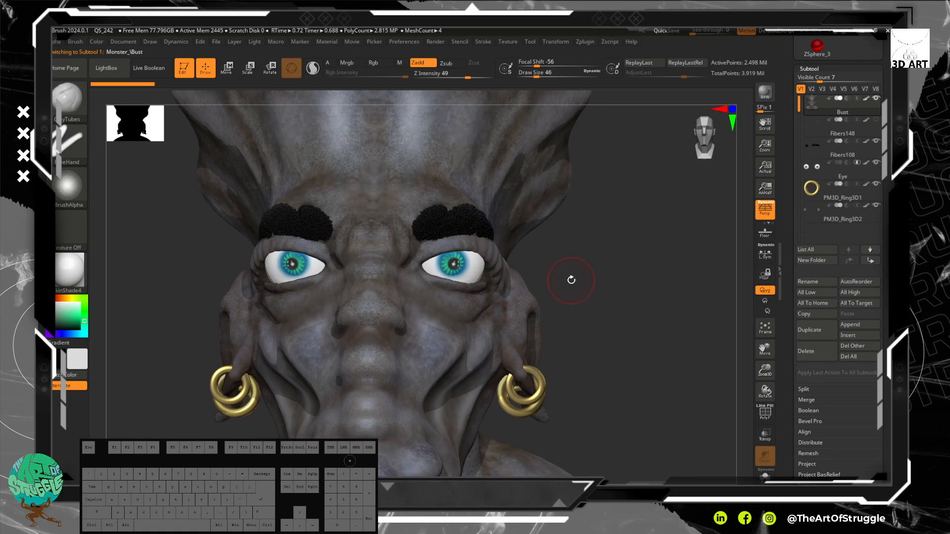
Step: Bring the side of the face around the eye into view and set the paint colour to brown, RGB 177, 115, 74
left_click_drag(598, 254, 237, 179, "alt")
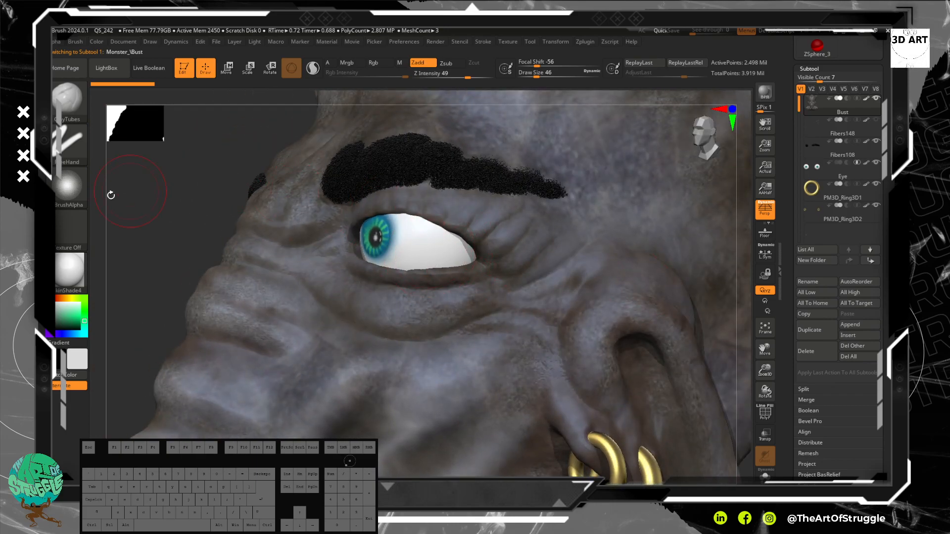
left_click(64, 190)
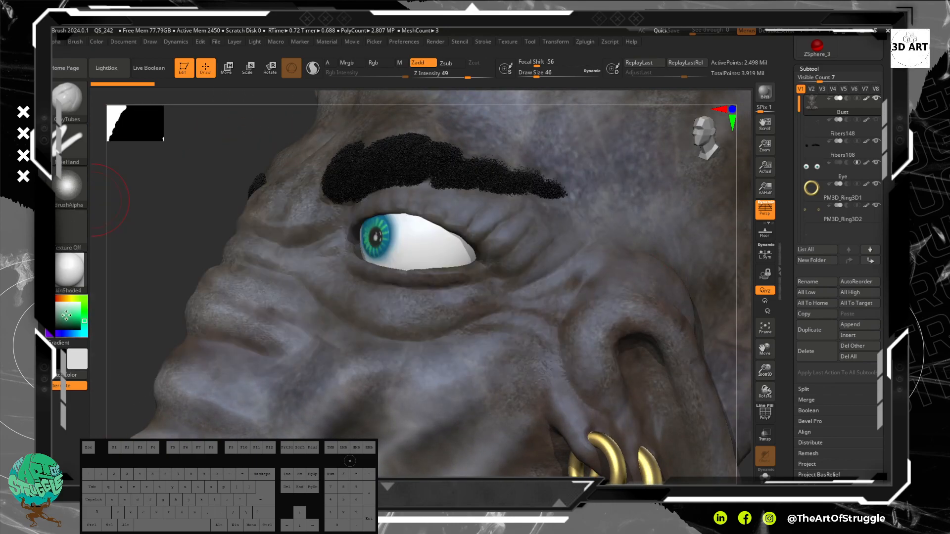
left_click(68, 303)
left_click(64, 316)
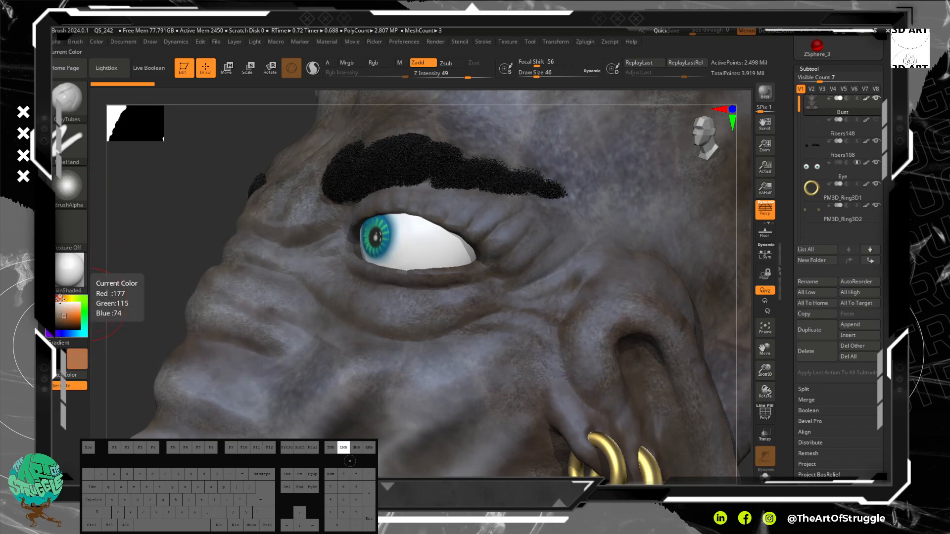
Step: Set the paint colour to pink, RGB 225, 130, 123, make the Eye the active subtool and switch the brush to Rgb only
left_click_drag(61, 306, 56, 299)
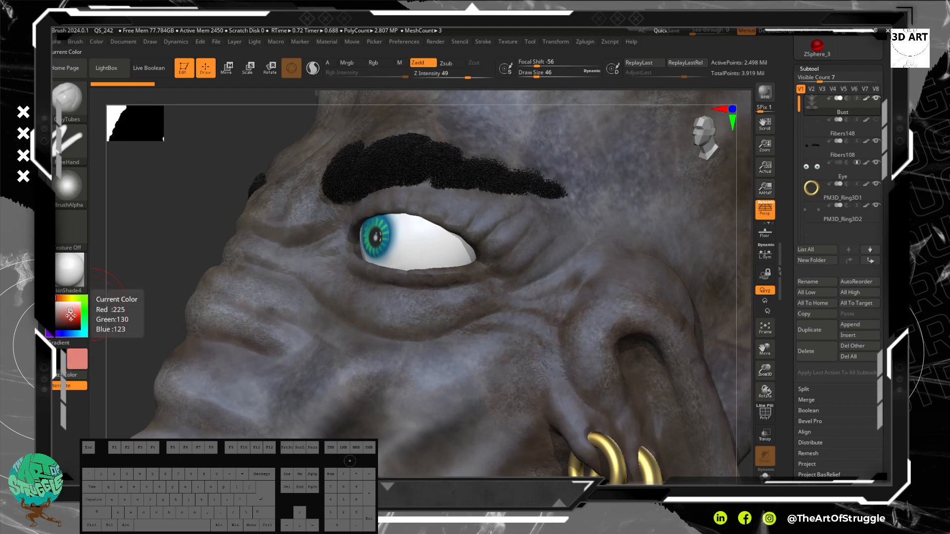
left_click(447, 247, "alt")
left_click(375, 64)
left_click(417, 62)
Step: Try a pink stroke on the white of the eye, undo it and look through the stroke types
left_click_drag(430, 246, 455, 258)
key("ctrl+z")
left_click(77, 145)
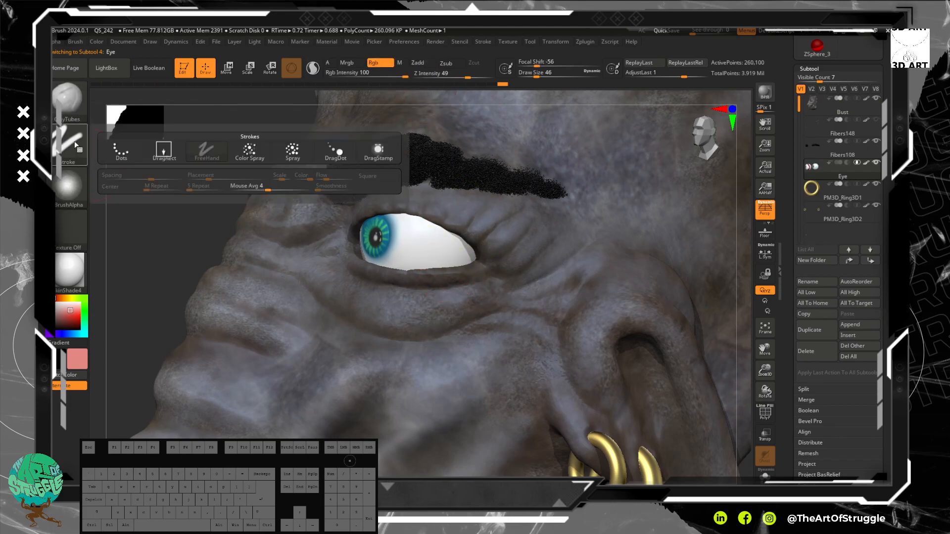
left_click(114, 157)
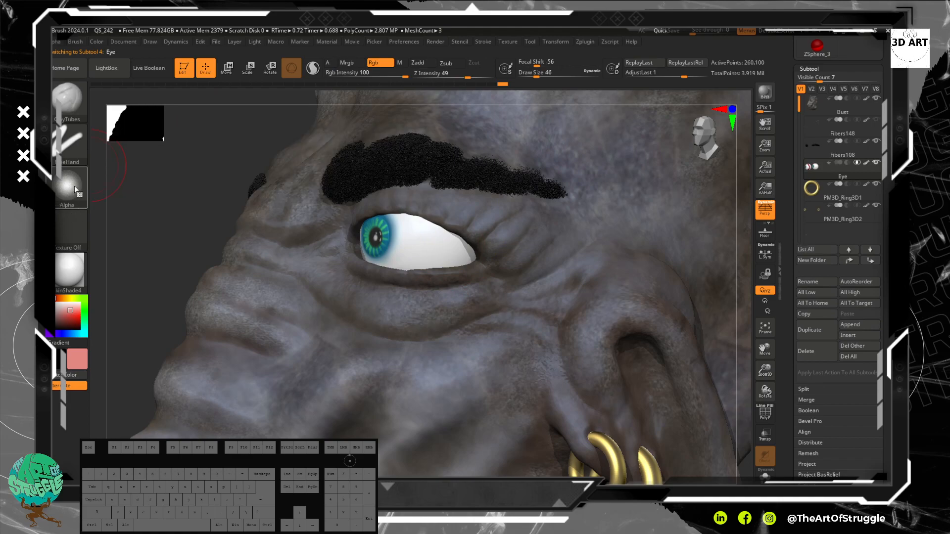
Step: Try the ClayTubesConst brush with Alpha 16 on the white of the eye
left_click(69, 97)
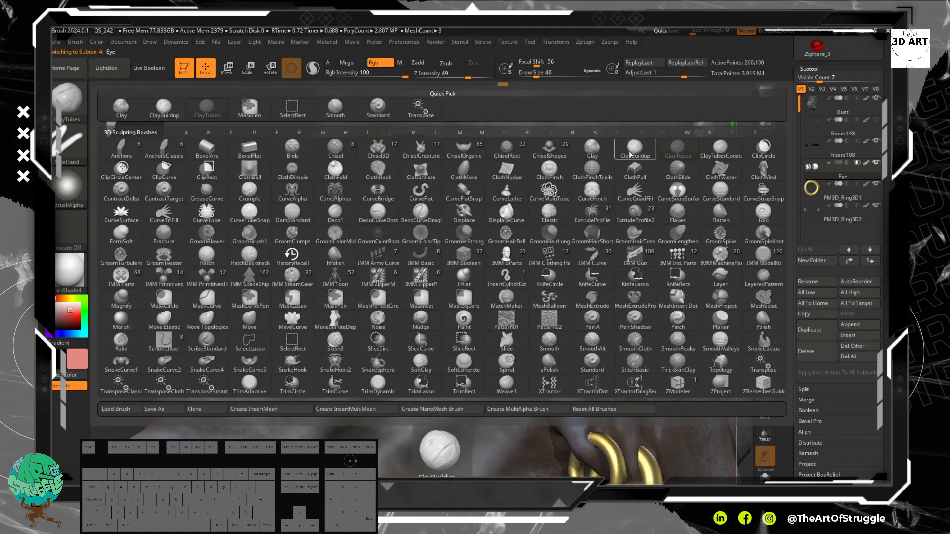
left_click(716, 150)
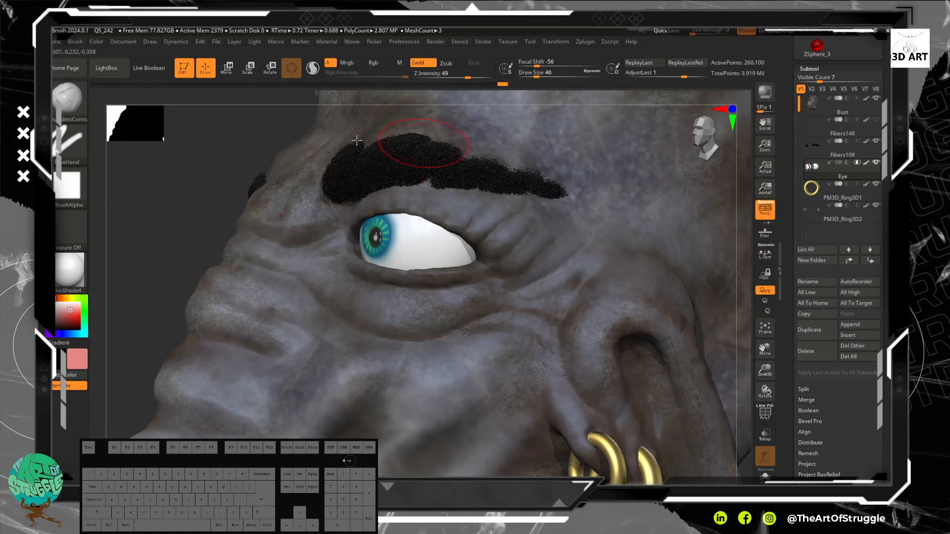
left_click(70, 187)
left_click(506, 192)
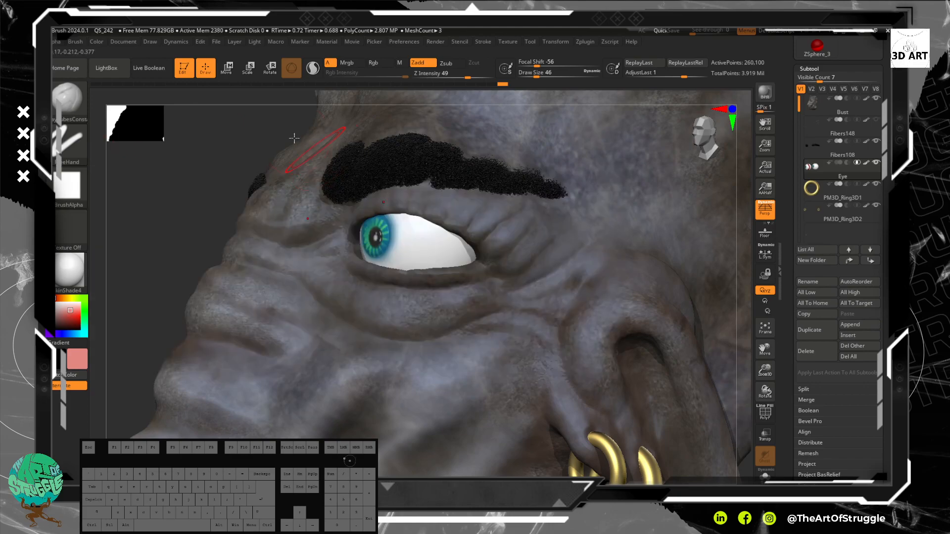
left_click(75, 197)
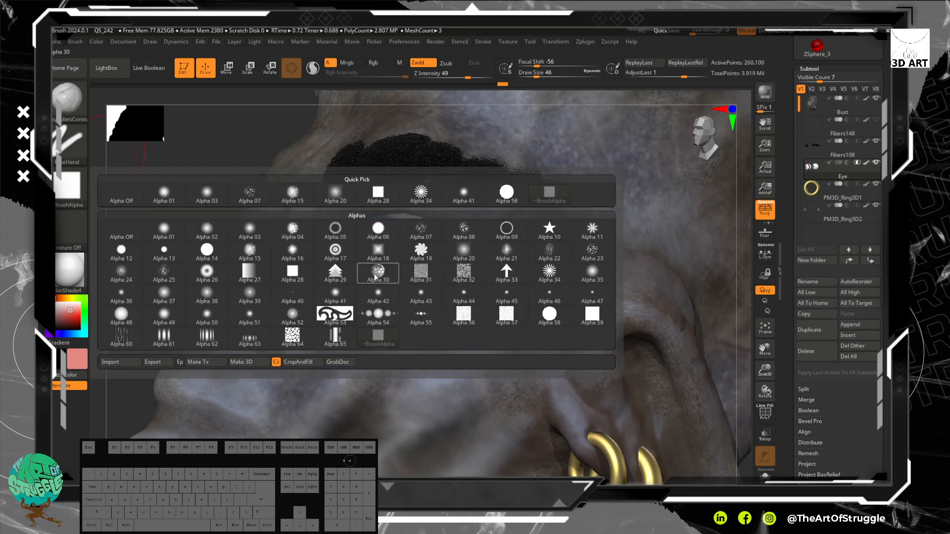
left_click(296, 249)
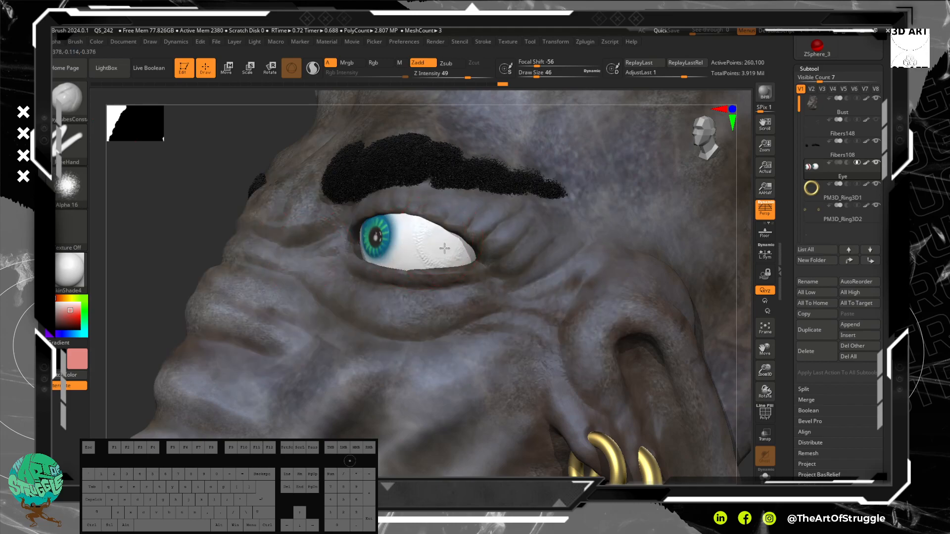
Step: Switch the brush to Rgb only and try pink strokes near the eye's outer corner, reducing the draw size to 9
left_click(381, 63)
left_click(342, 65)
left_click(344, 64)
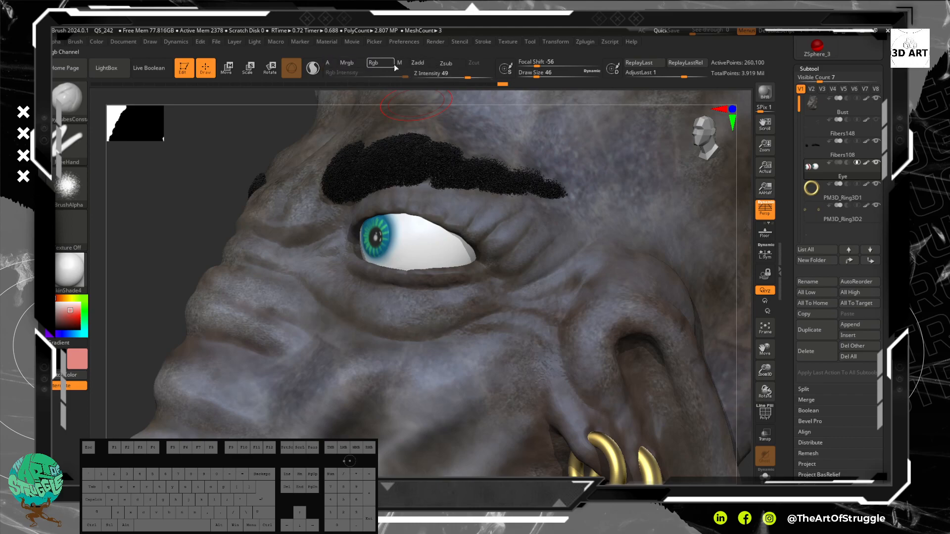
left_click(438, 238, "alt")
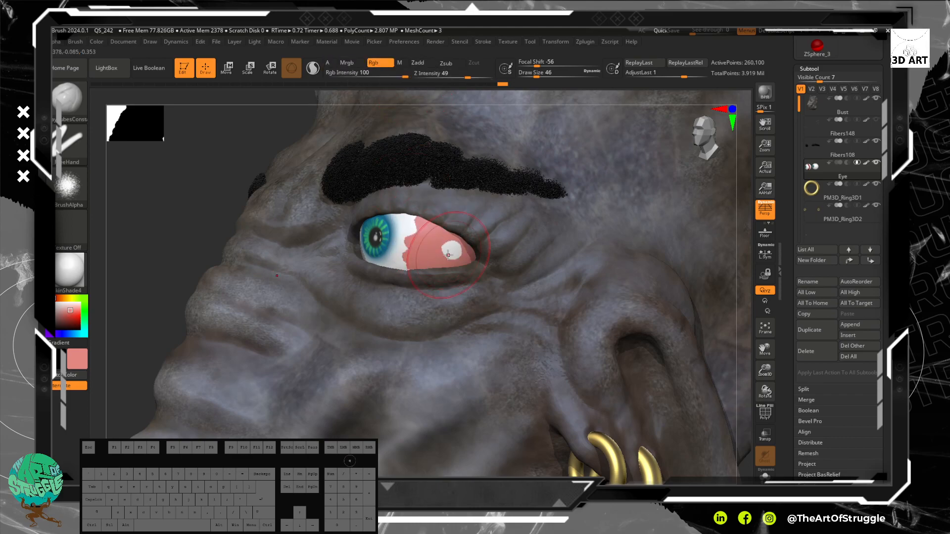
key("bracketleft")
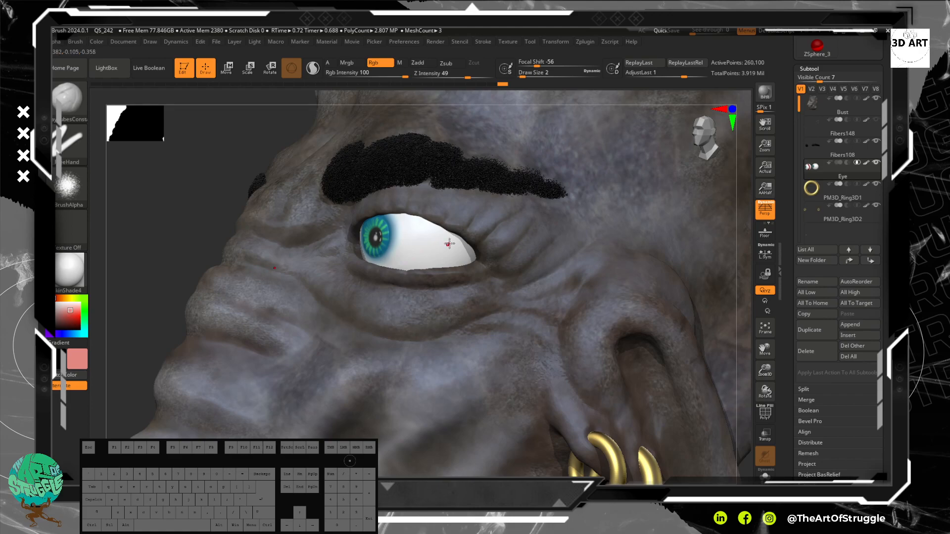
left_click_drag(461, 246, 461, 261)
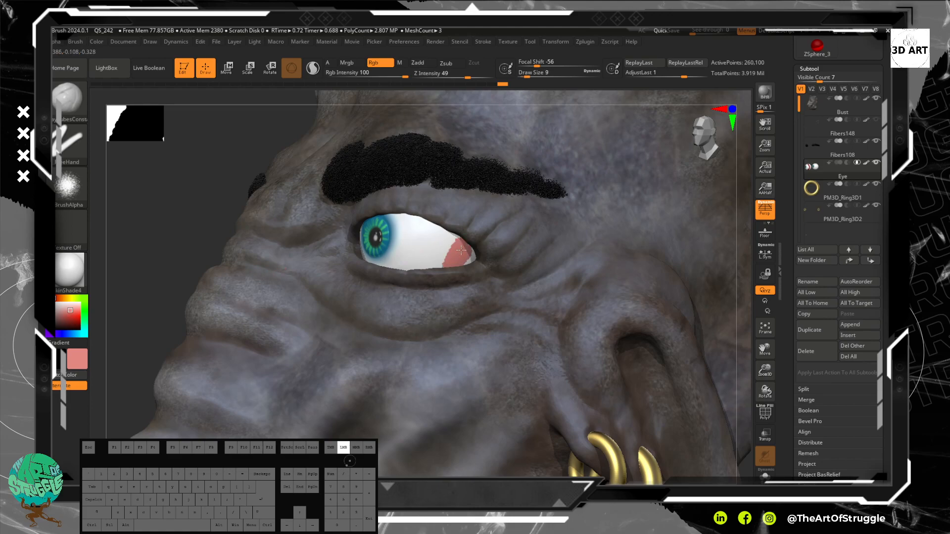
Step: Try the Spray stroke type at the eye's outer corner and undo the pink strokes there
left_click(68, 152)
left_click(292, 151)
left_click_drag(453, 246, 435, 263)
key("ctrl+z")
key("ctrl+z")
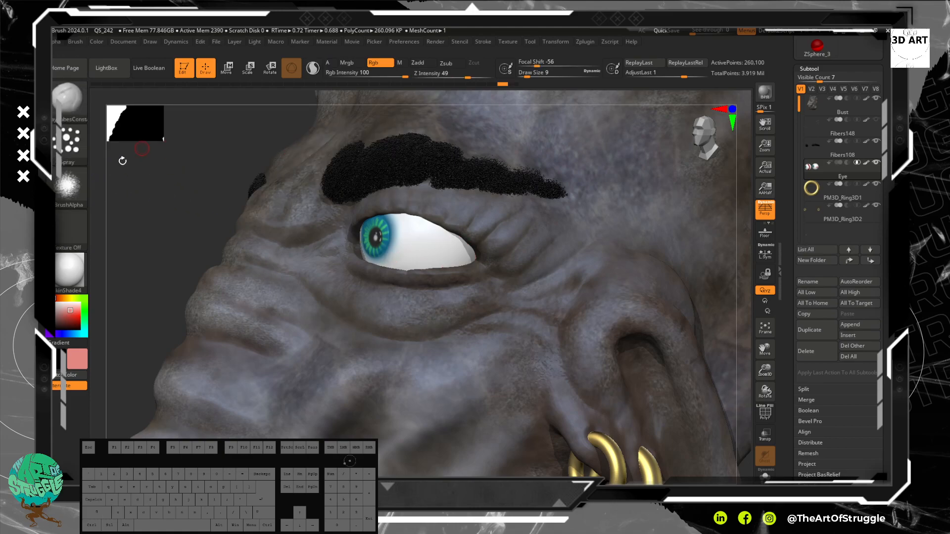
Step: Change to the Clay brush with Alpha 08, turn its texture off and use draw size 26
left_click(68, 97)
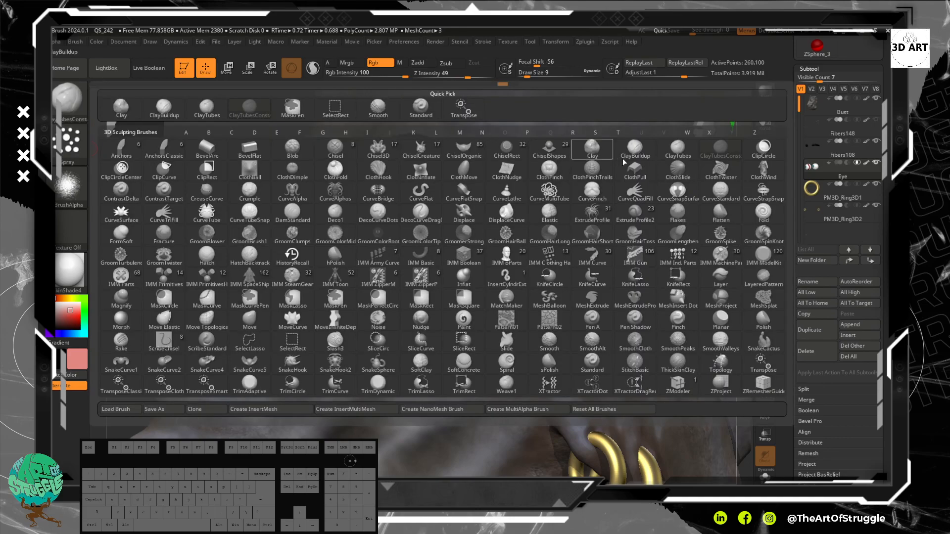
left_click(596, 148)
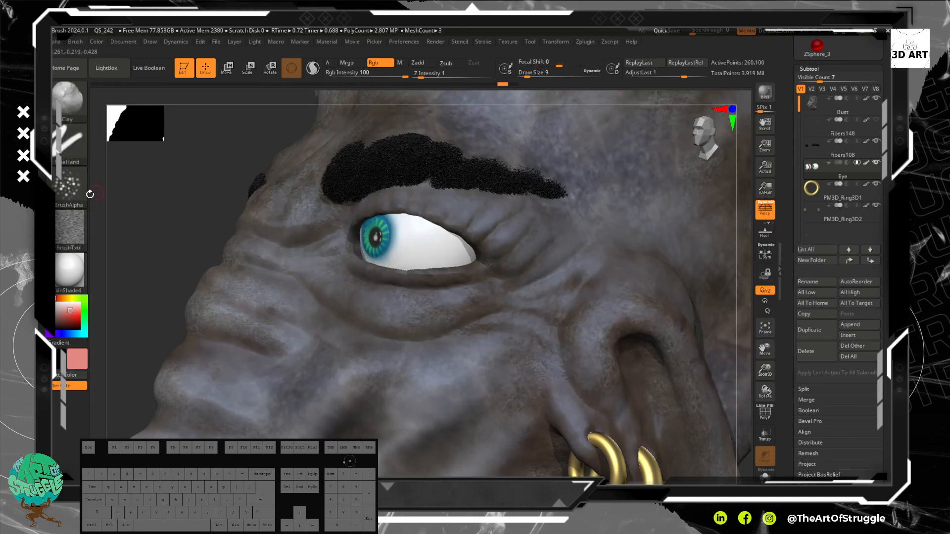
left_click(69, 187)
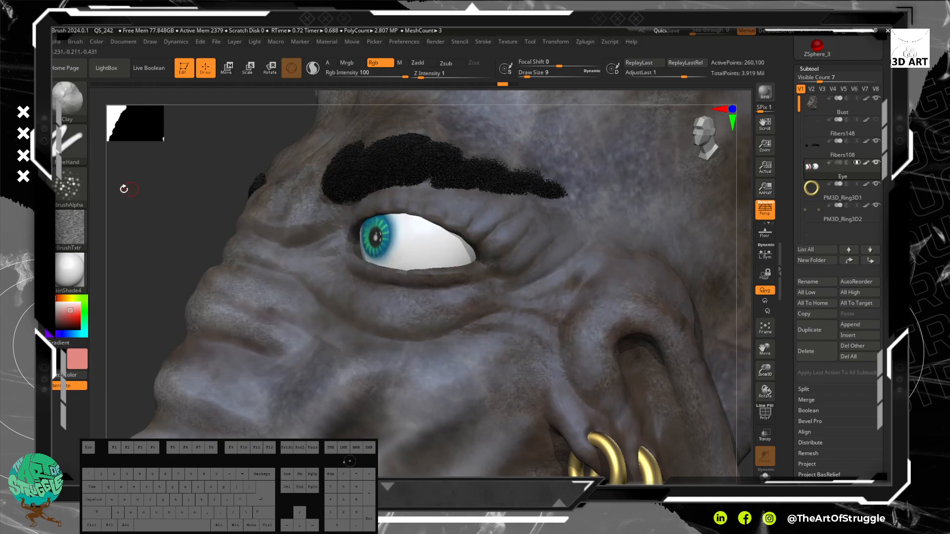
left_click(69, 186)
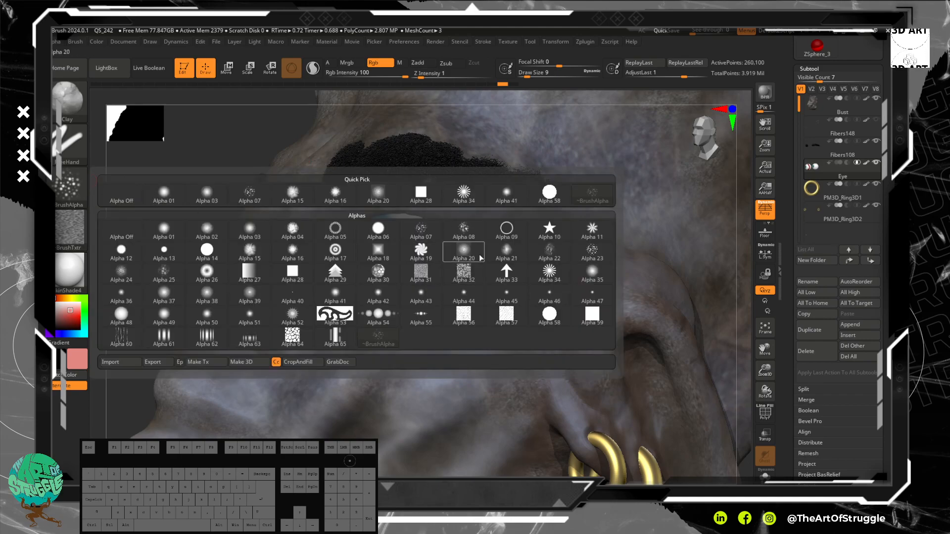
left_click(456, 234)
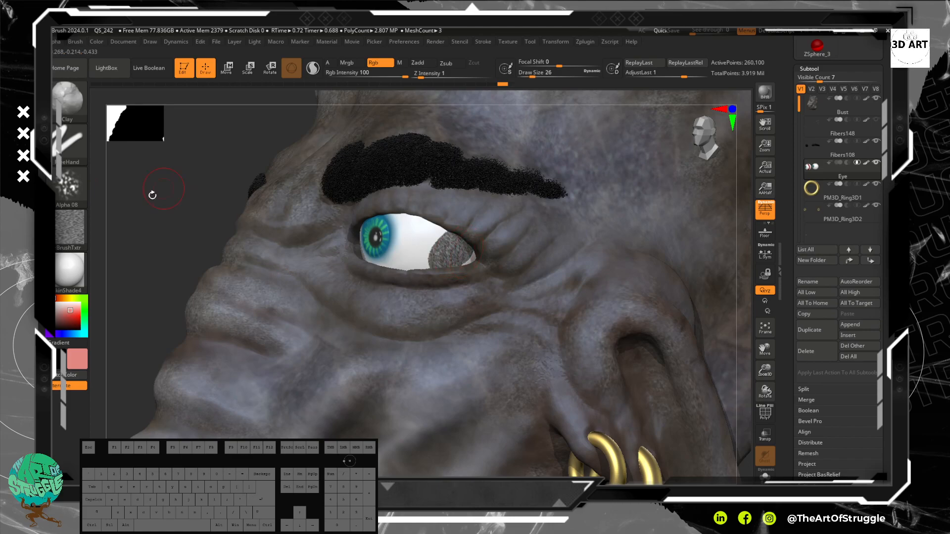
left_click(69, 227)
left_click(120, 233)
Step: Paint the outer and inner corners of the eyes pink, redoing the outer patch smaller and smoothing its edge
left_click_drag(441, 230, 467, 254)
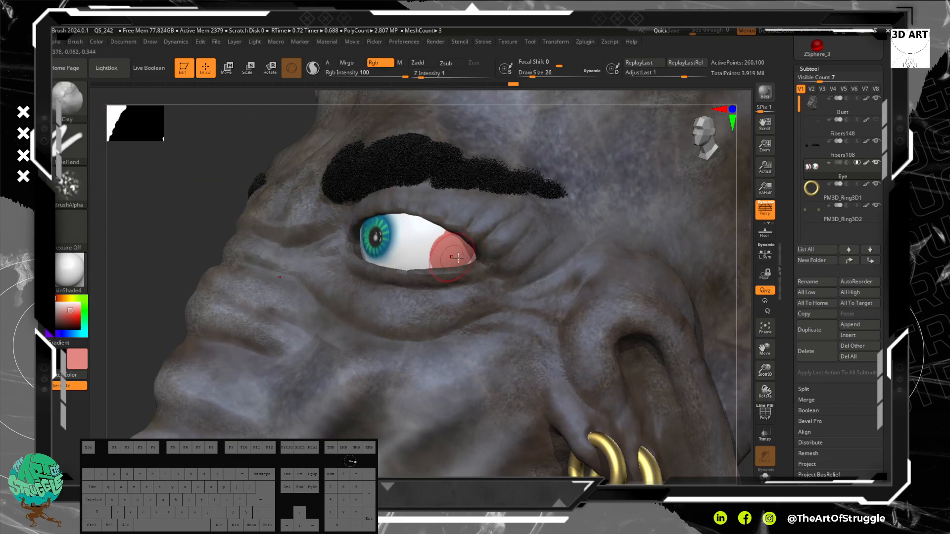
key("shift")
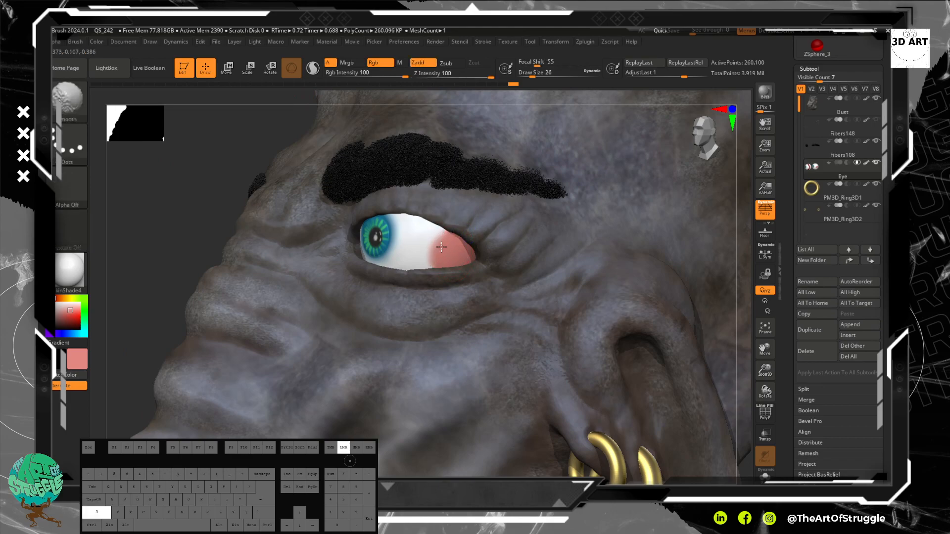
key("ctrl")
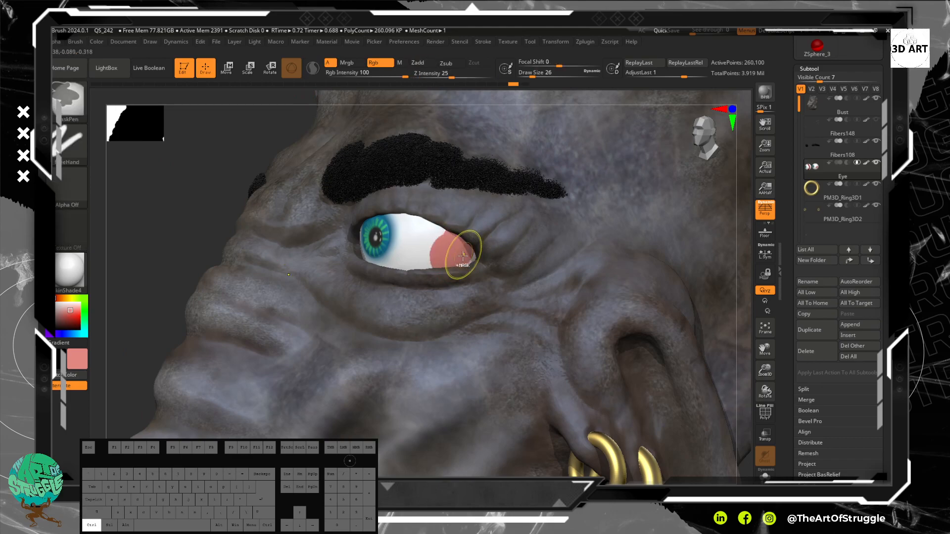
key("ctrl+z")
mouse_move(473, 259)
left_mouse_down()
mouse_move(448, 265)
mouse_move(491, 267)
mouse_move(475, 250)
mouse_move(446, 264)
left_mouse_up()
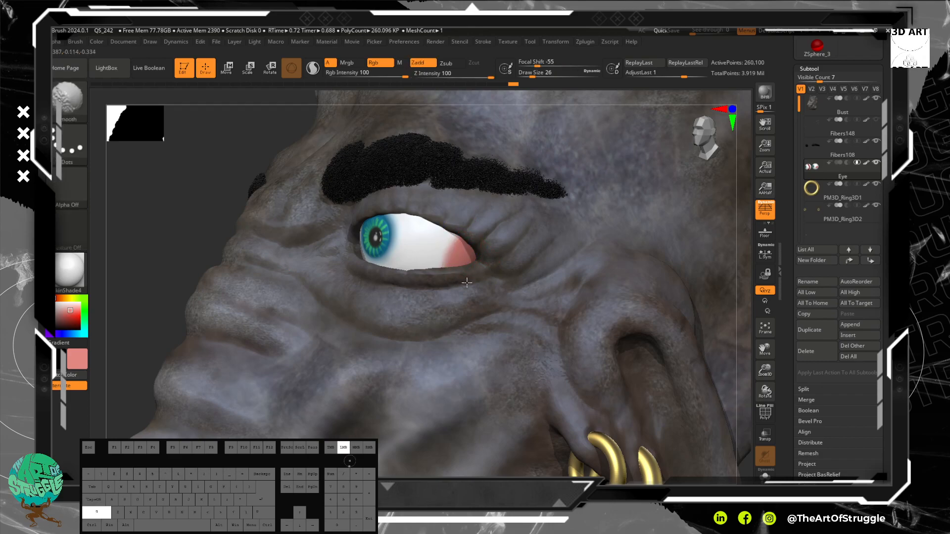
left_click_drag(150, 223, 267, 225)
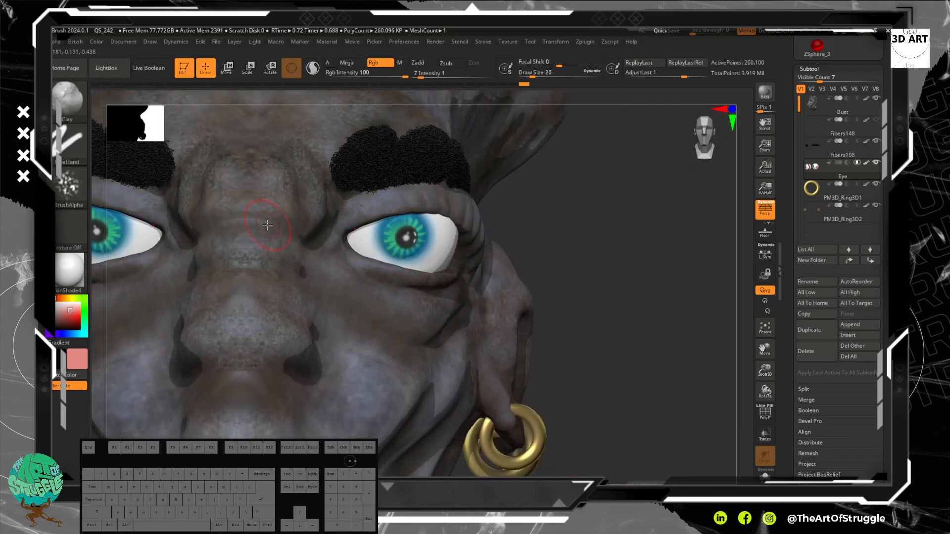
mouse_move(352, 230)
left_mouse_down()
mouse_move(341, 244)
mouse_move(357, 255)
mouse_move(341, 223)
left_mouse_up()
Step: Set the paint colour to white, trim the pink at the eye's outer corner with draw size 14 and smooth the transition
left_click_drag(582, 263, 578, 218, "alt")
mouse_move(589, 232)
left_mouse_down()
mouse_move(557, 242)
mouse_move(588, 222)
mouse_move(607, 289)
mouse_move(603, 277)
mouse_move(600, 299)
left_mouse_up()
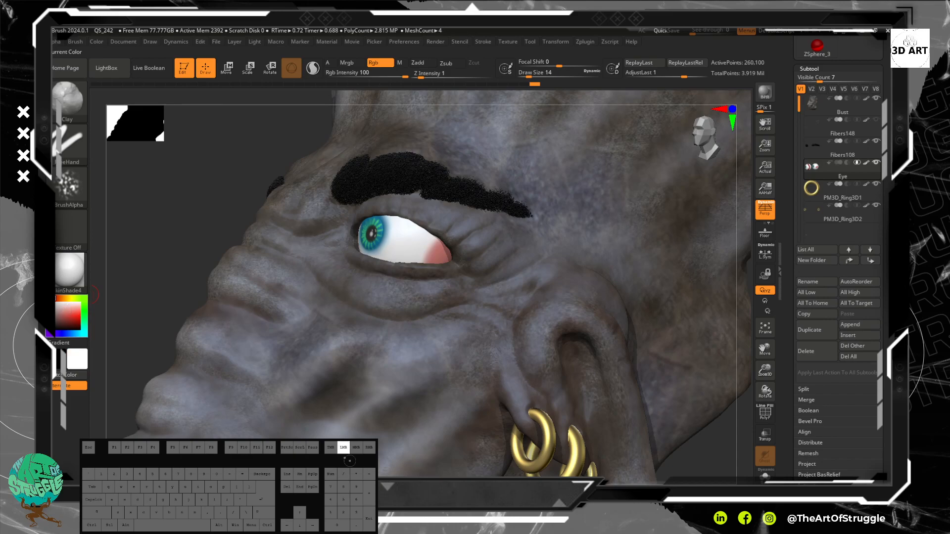
left_click_drag(73, 298, 51, 300)
mouse_move(407, 230)
left_mouse_down()
mouse_move(433, 235)
mouse_move(431, 244)
left_mouse_up()
key("shift")
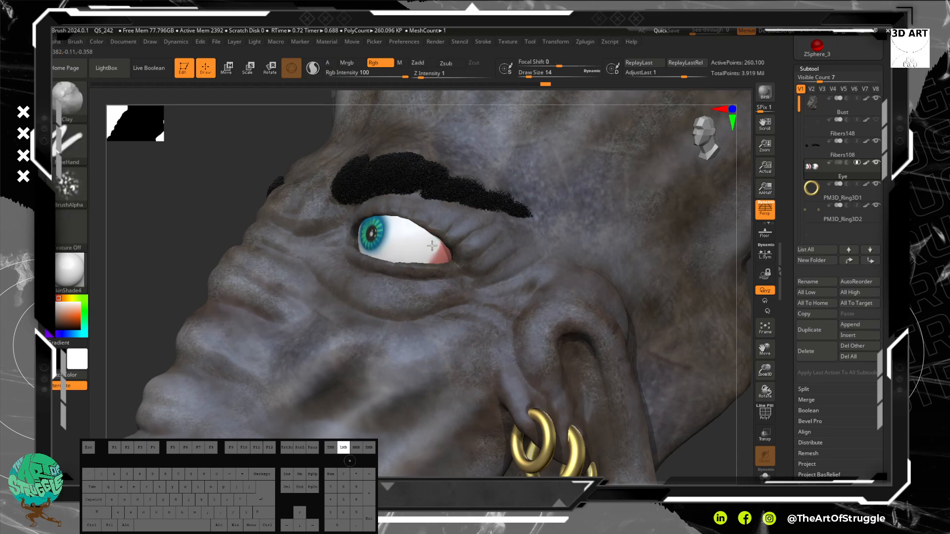
key("shift")
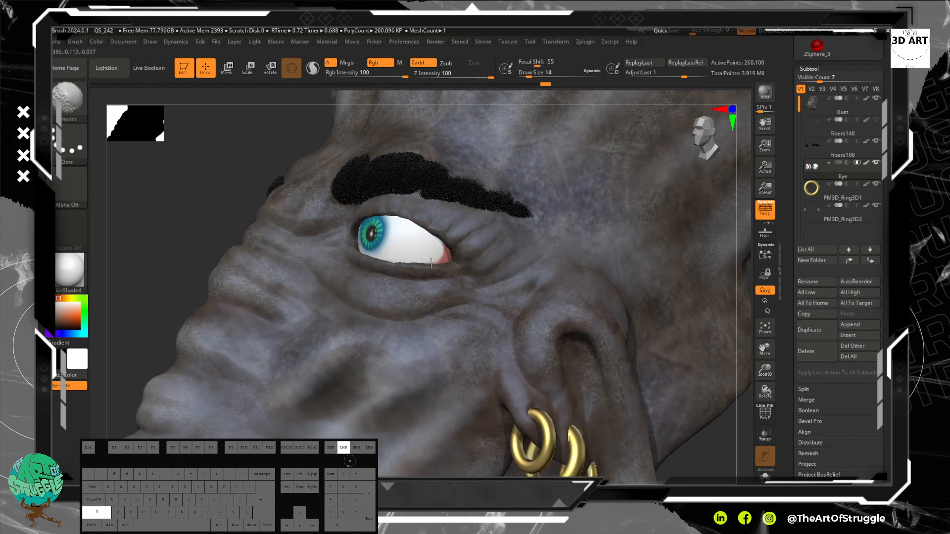
mouse_move(447, 240)
left_mouse_down("shift")
mouse_move(433, 244)
mouse_move(432, 264)
left_mouse_up("shift")
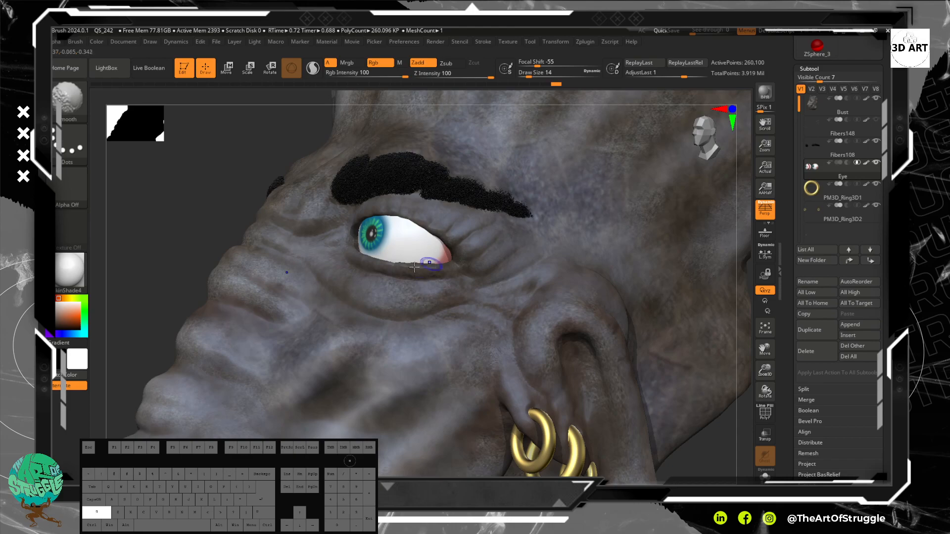
Step: Trim the pink at the eye's inner corner with white at draw size 7 and smooth the transition
left_click_drag(197, 219, 179, 105, "alt")
left_click_drag(197, 203, 302, 242)
left_click_drag(505, 237, 458, 346, "alt")
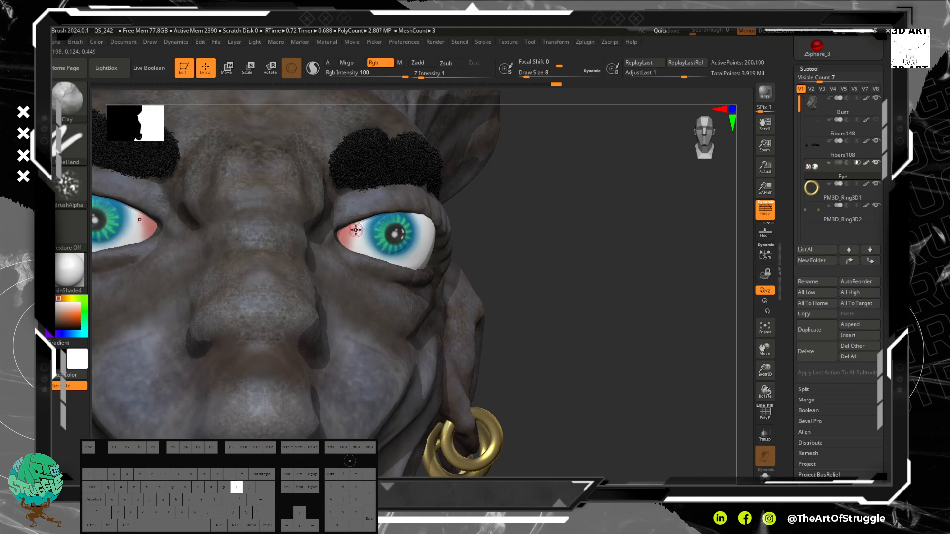
mouse_move(357, 225)
left_mouse_down()
mouse_move(351, 241)
mouse_move(362, 226)
left_mouse_up()
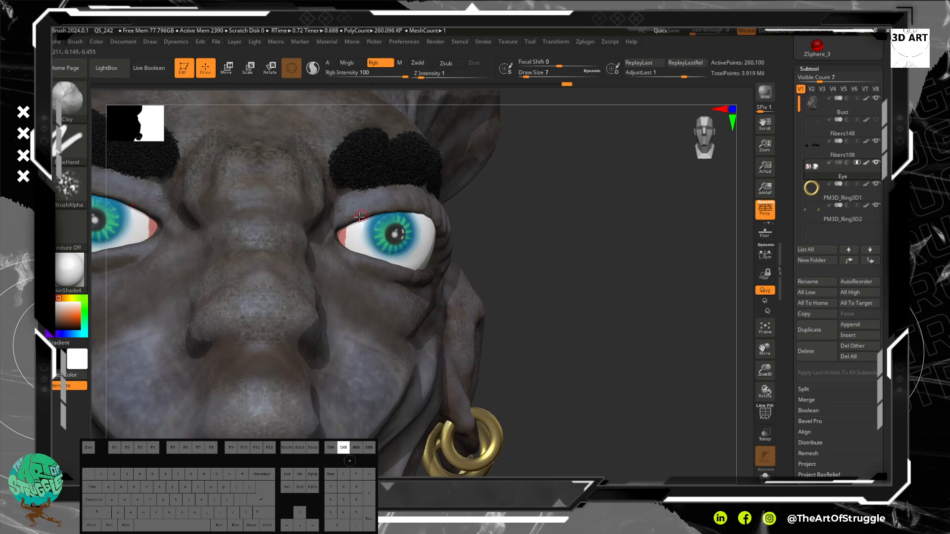
key("shift")
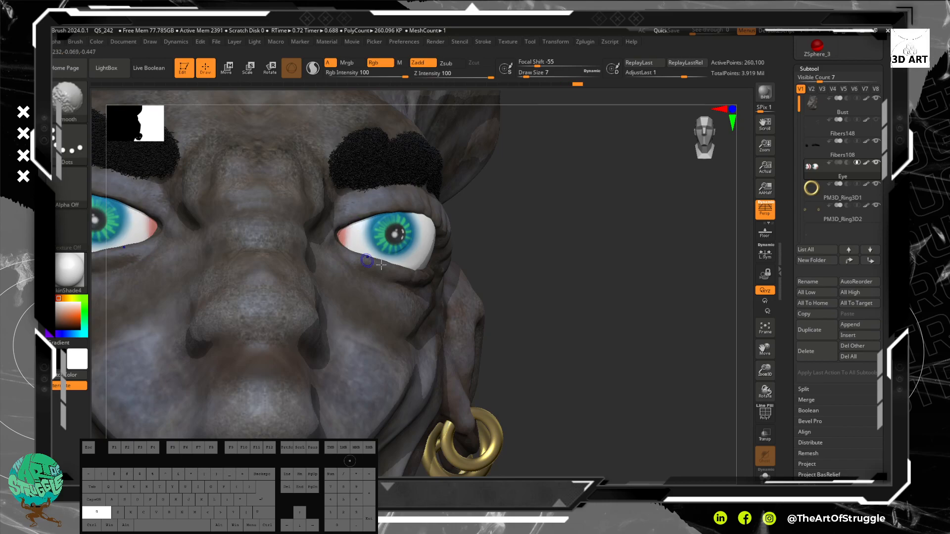
Step: Give the Clay brush Alpha 22 and a DragRect stroke for the vein texture on the eye
left_click_drag(596, 333, 542, 200, "alt")
left_click_drag(571, 240, 577, 360)
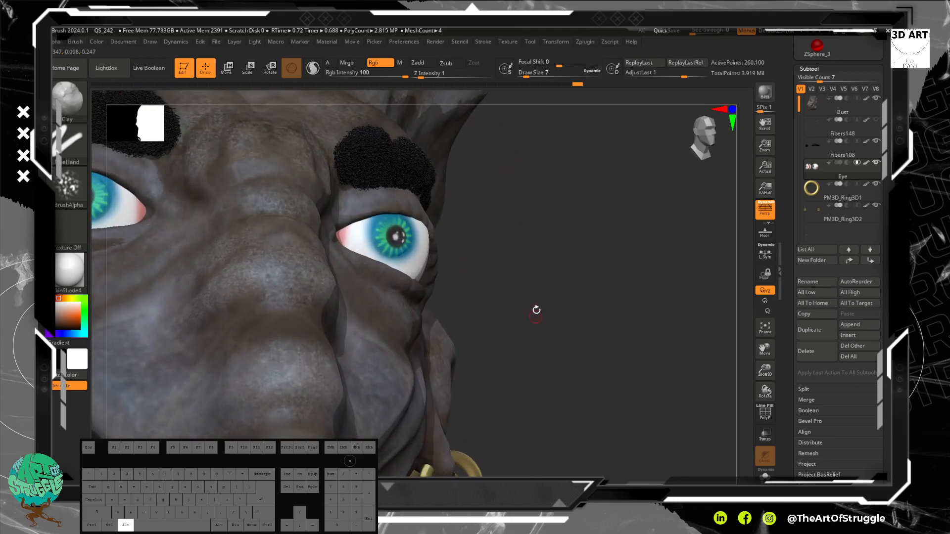
left_click_drag(536, 314, 567, 283, "alt")
left_click(72, 186)
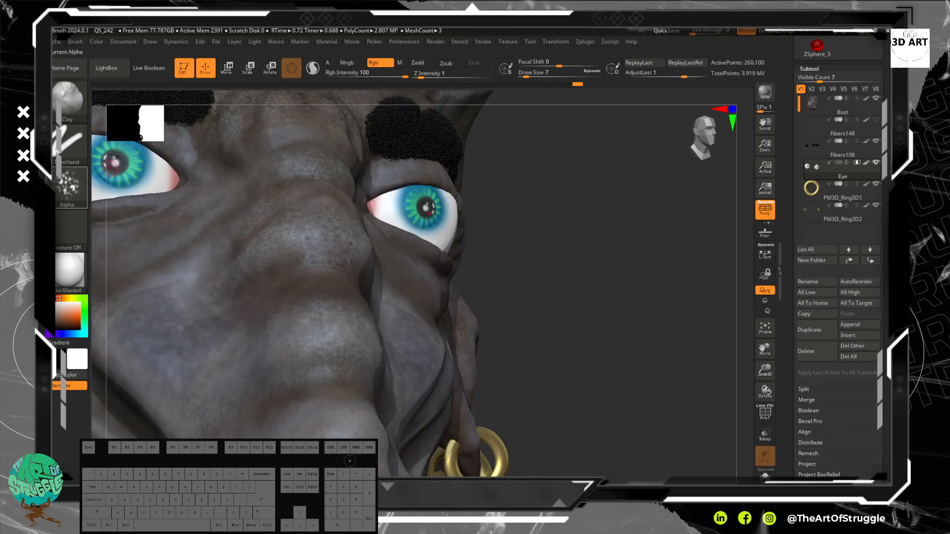
left_click(63, 194)
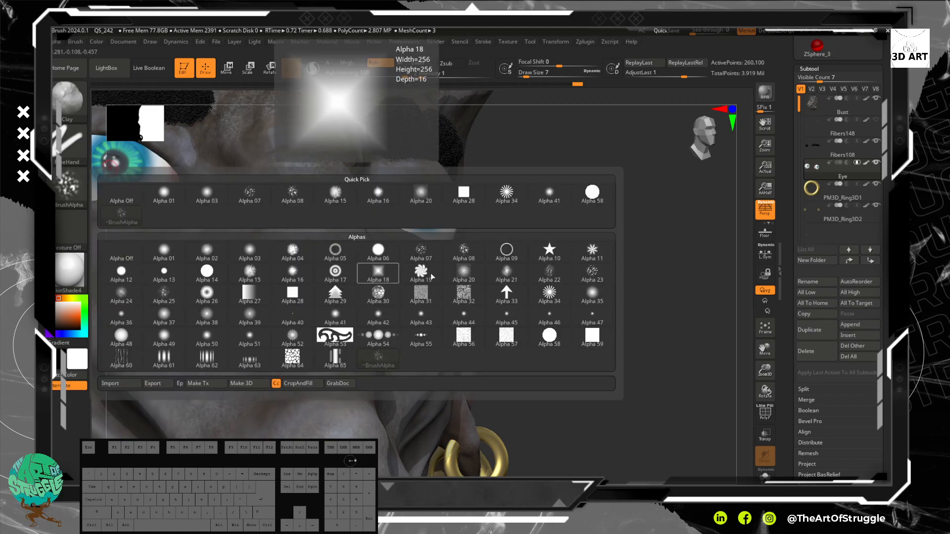
left_click(550, 273)
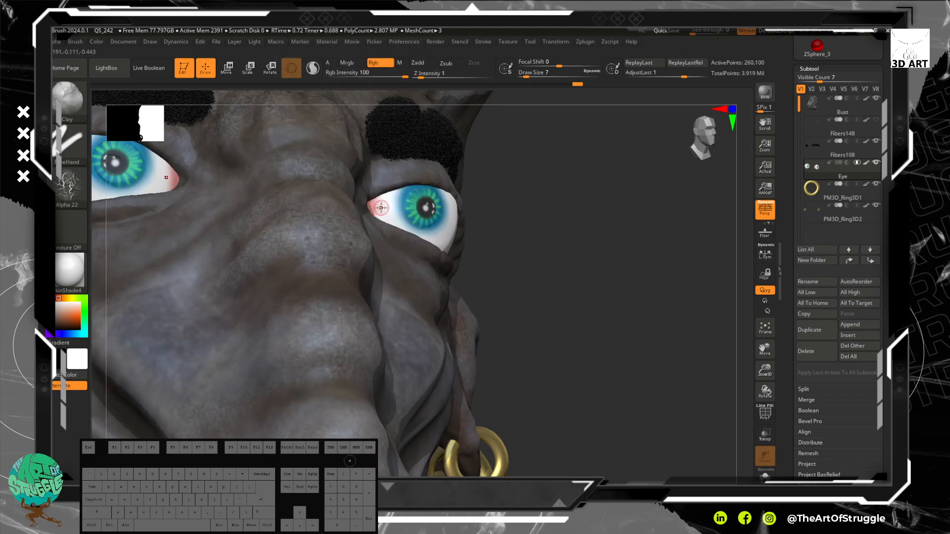
left_click(69, 143)
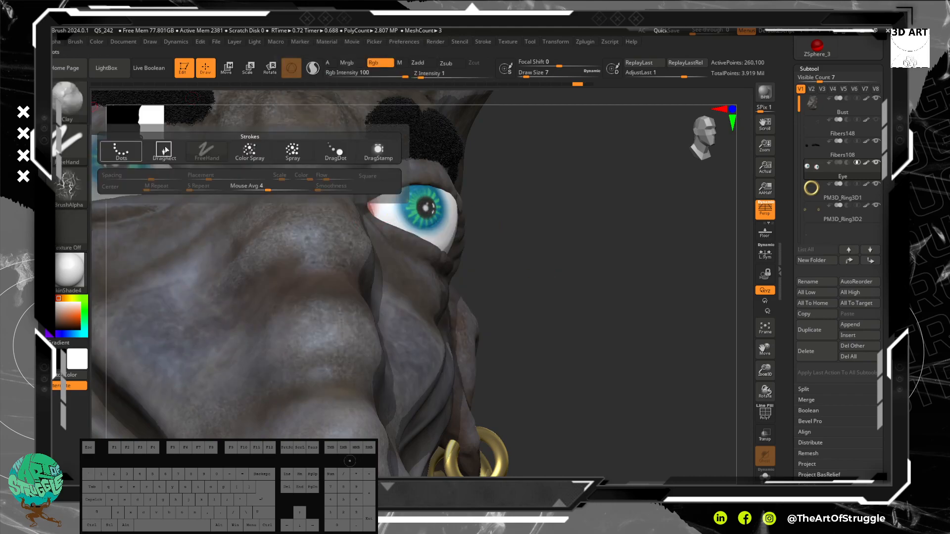
left_click(232, 165)
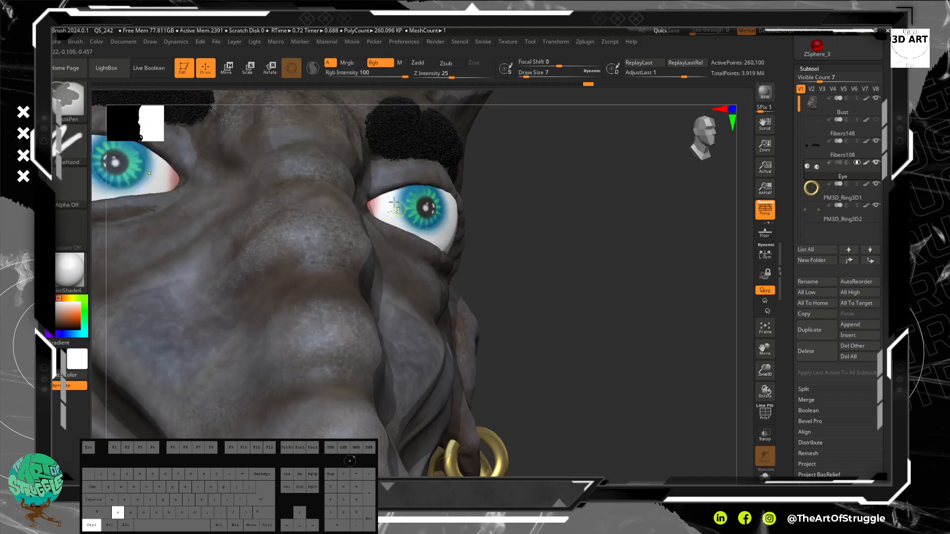
Step: Switch to the ClayTubes brush with Alpha 22, try a freehand stroke at the eye's inner corner and undo it
left_click(75, 105)
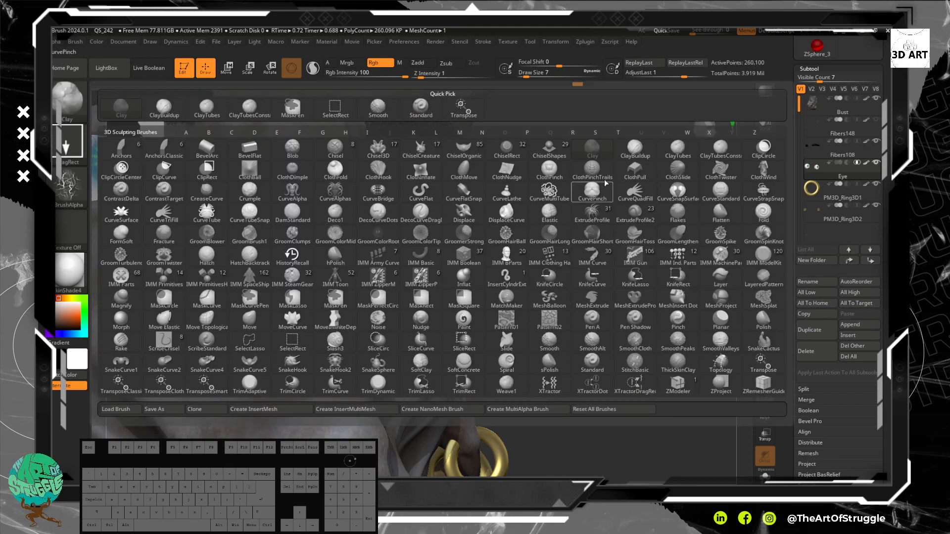
left_click(638, 153)
left_click_drag(539, 183, 551, 267, "alt")
left_click(73, 102)
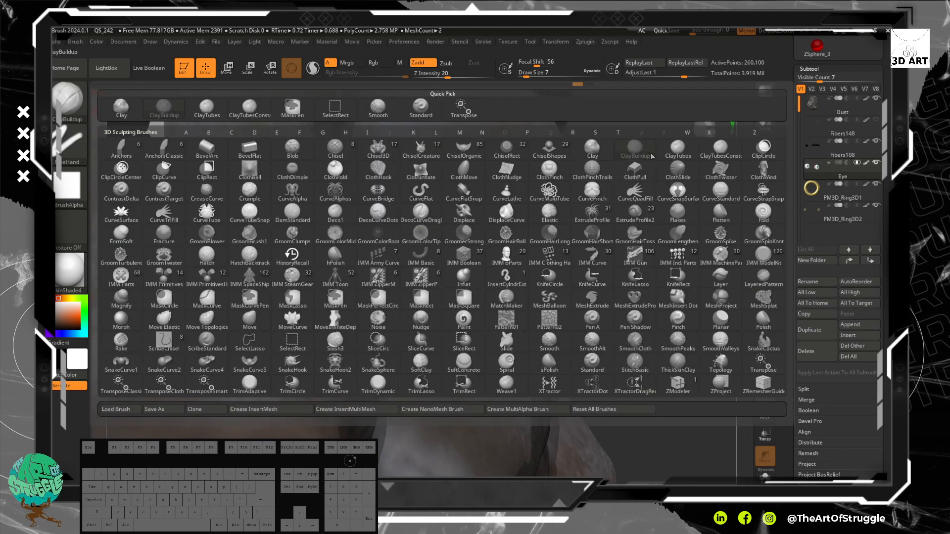
left_click(684, 149)
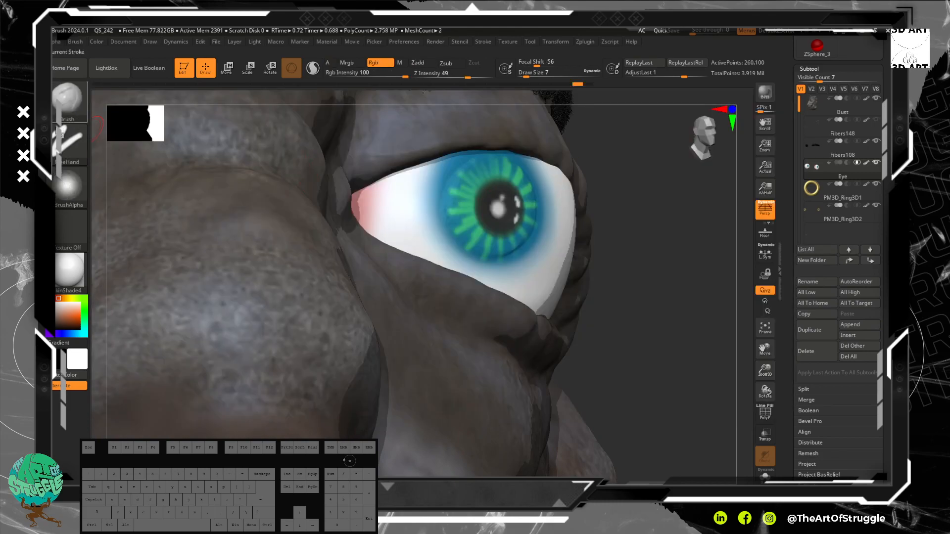
left_click(68, 186)
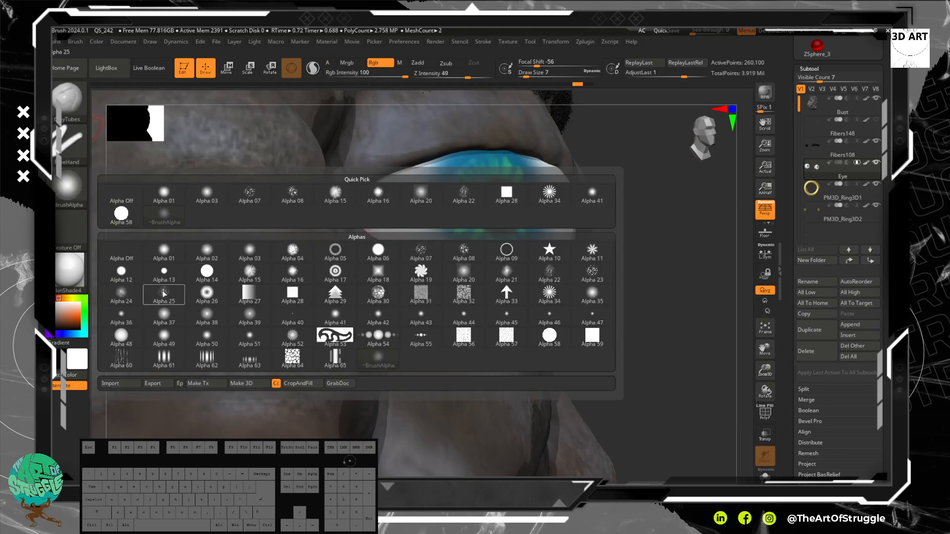
mouse_move(470, 277)
left_click(549, 275)
left_click_drag(368, 197, 371, 218)
key("ctrl+z")
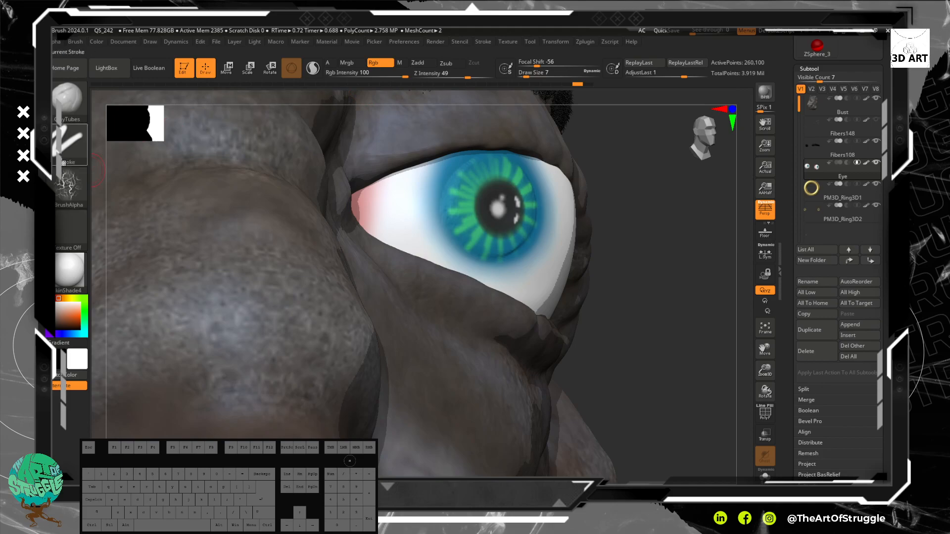
Step: Change the ClayTubes stroke to DragRect, try stamping veins at the eye's inner corner and undo it
left_click(71, 144)
left_click(171, 156)
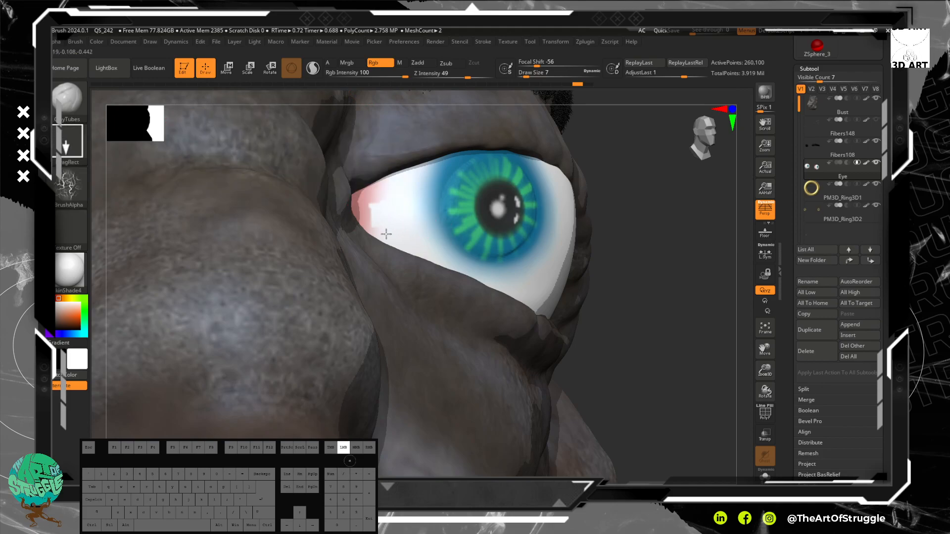
key("ctrl")
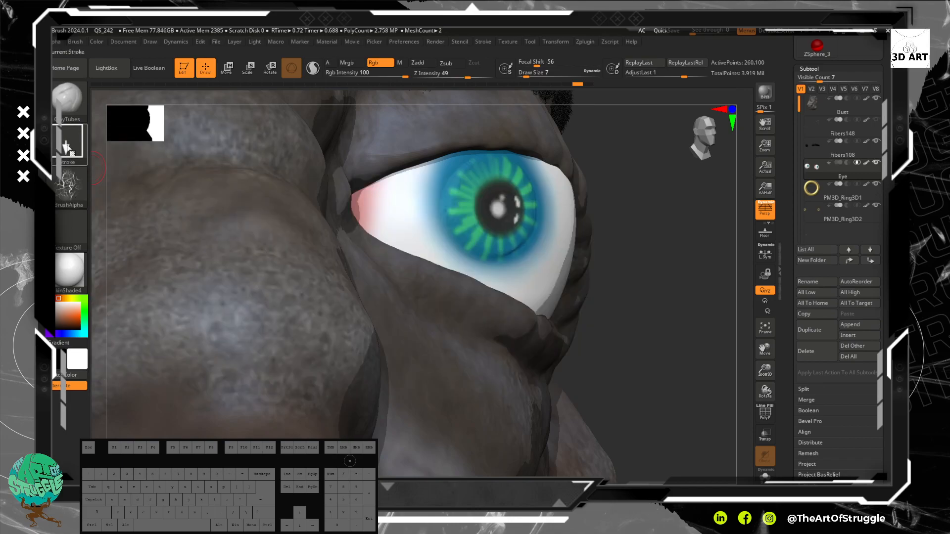
Step: Switch to the ClayBuildup brush with Alpha 22, try a freehand stroke at the eye's inner corner and undo it
left_click(73, 112)
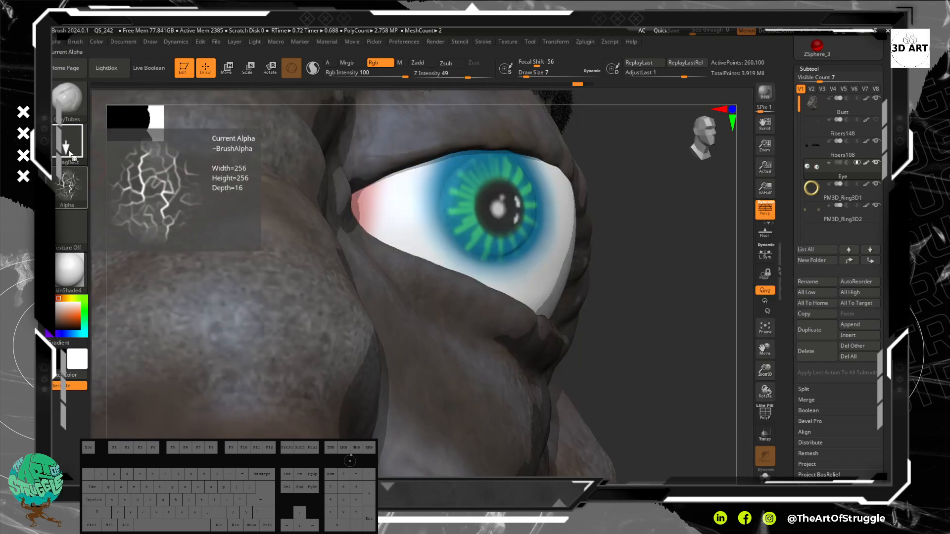
left_click(82, 117)
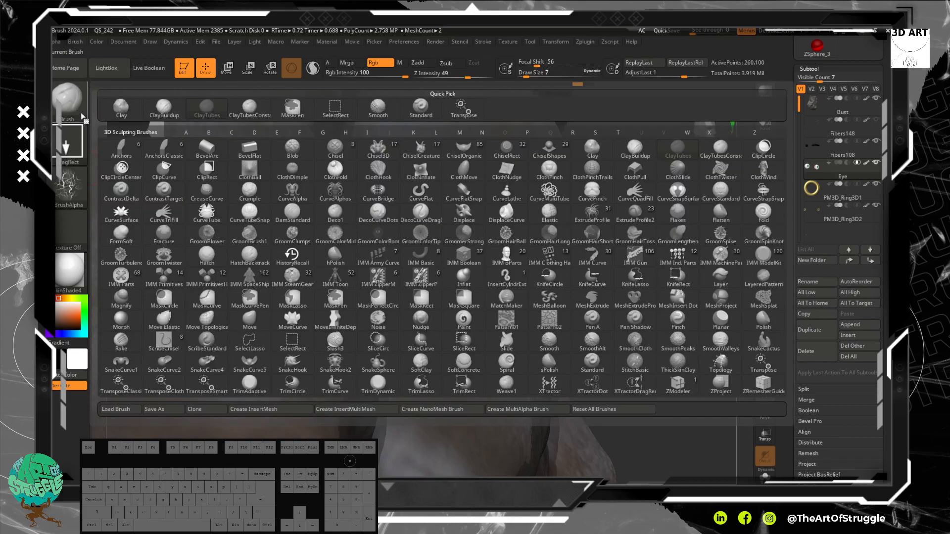
left_click(647, 155)
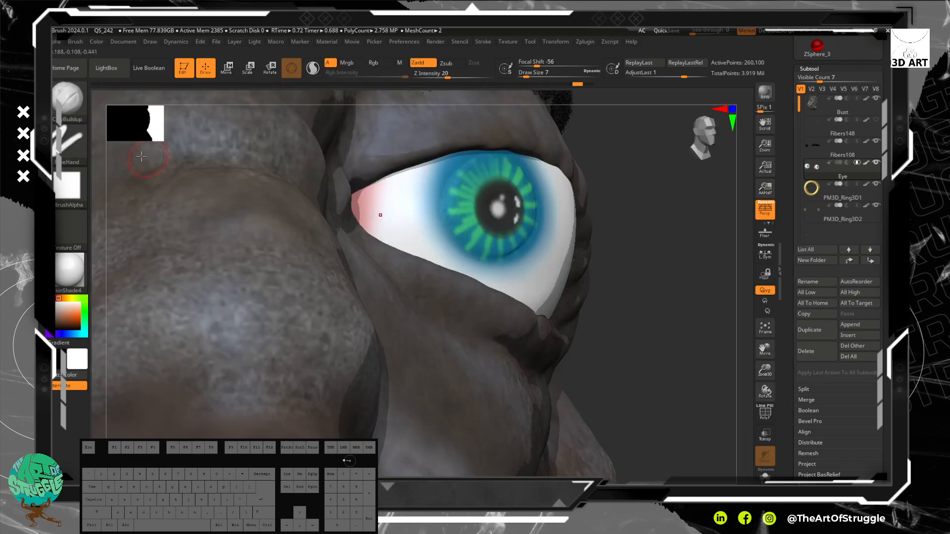
left_click(69, 187)
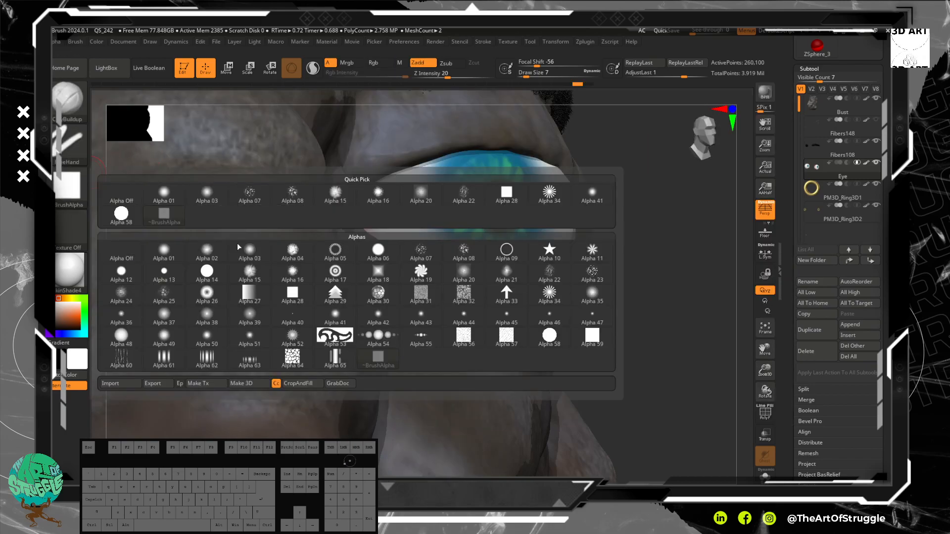
left_click(124, 298)
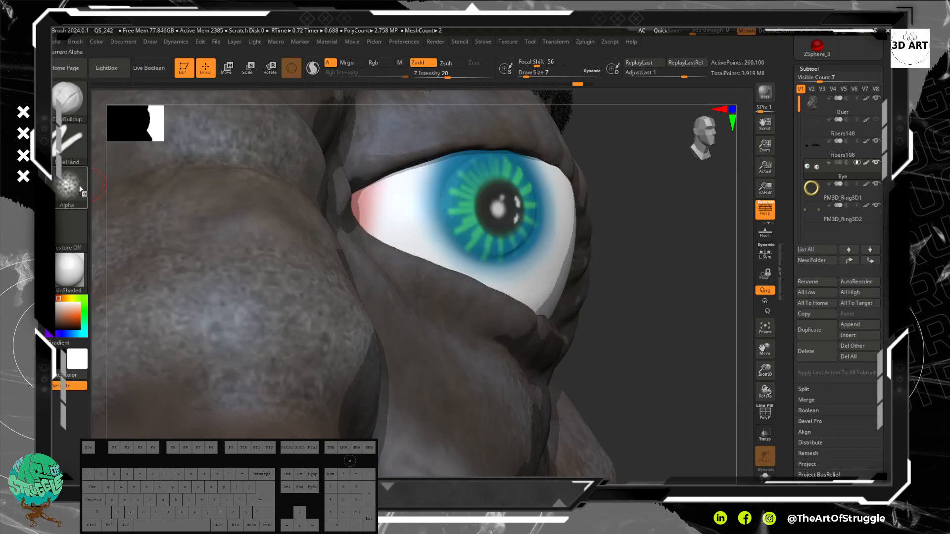
left_click(70, 188)
left_click(549, 271)
left_click_drag(378, 208, 396, 239)
key("ctrl+z")
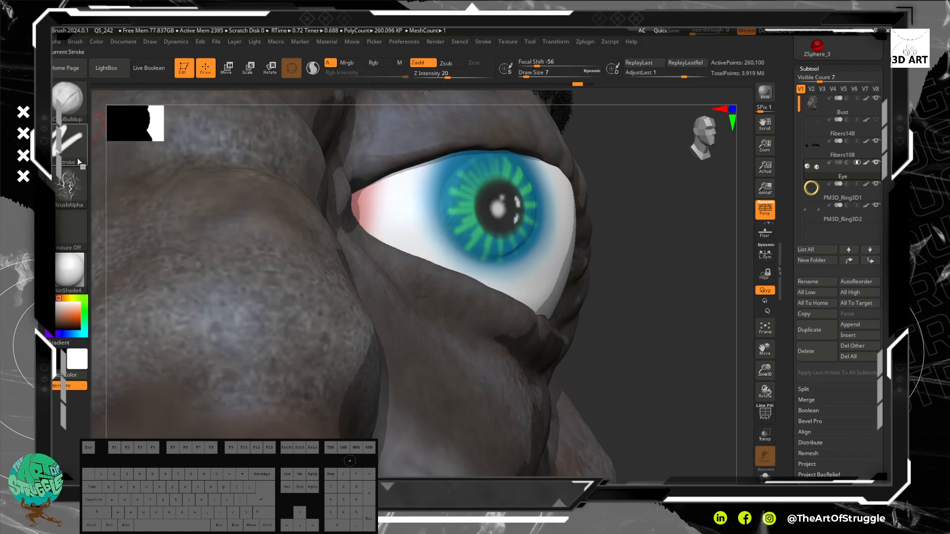
Step: Set the ClayBuildup stroke to DragRect, enable Rgb and turn Zadd off, testing the stamp at the eye's inner corner
left_click(69, 143)
left_click(164, 149)
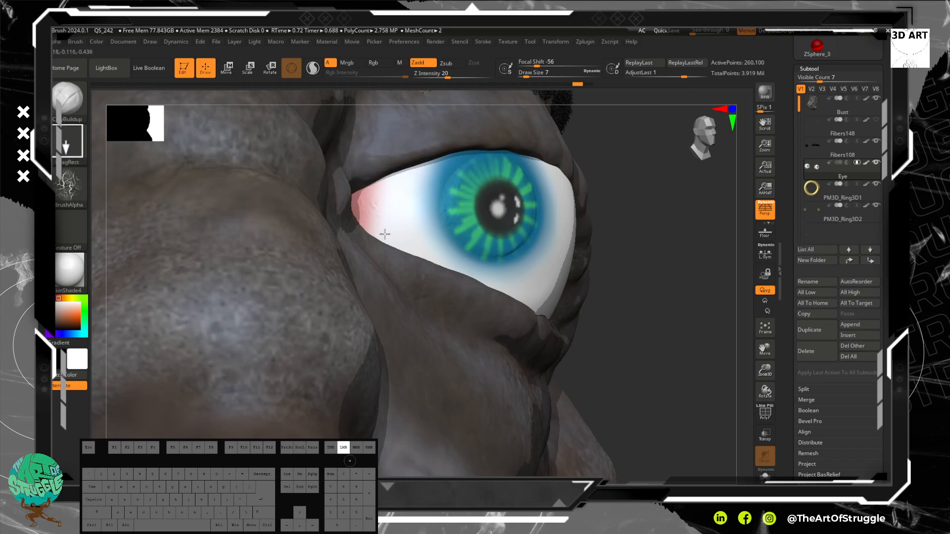
left_click(379, 64)
mouse_move(378, 203)
left_mouse_down()
mouse_move(382, 257)
mouse_move(395, 225)
left_mouse_up()
left_click(417, 63)
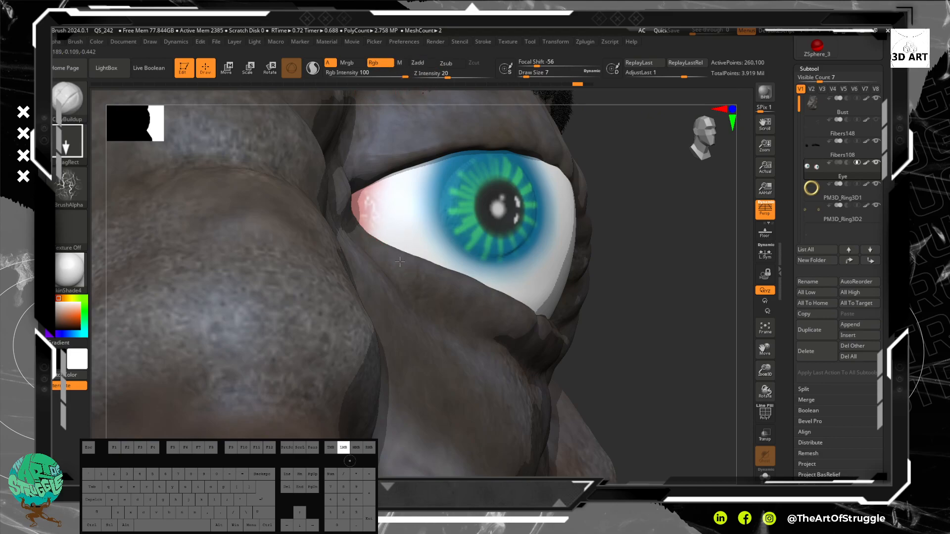
Step: Set the paint colour to light red (235, 117, 105) and stamp veins at the eye's inner corner, redoing the first stamp
left_click(80, 317)
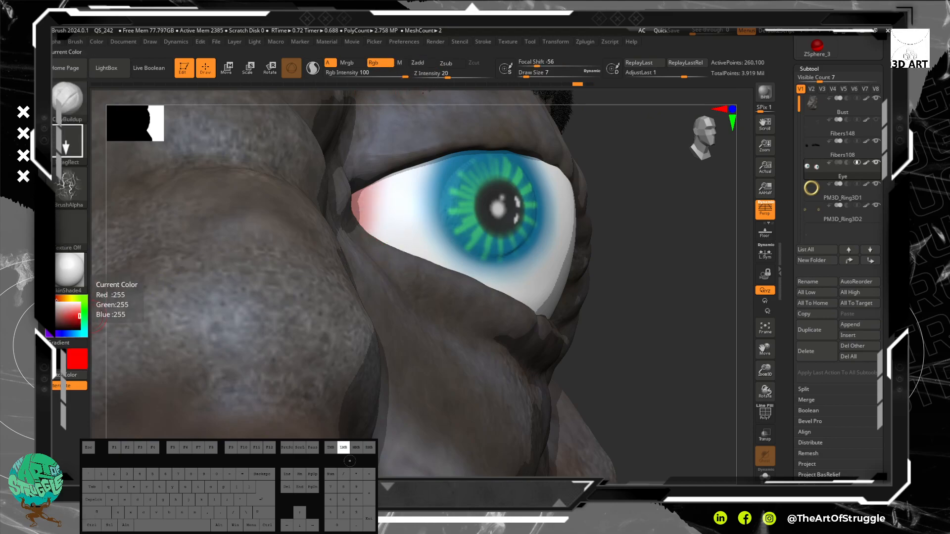
left_click(74, 311)
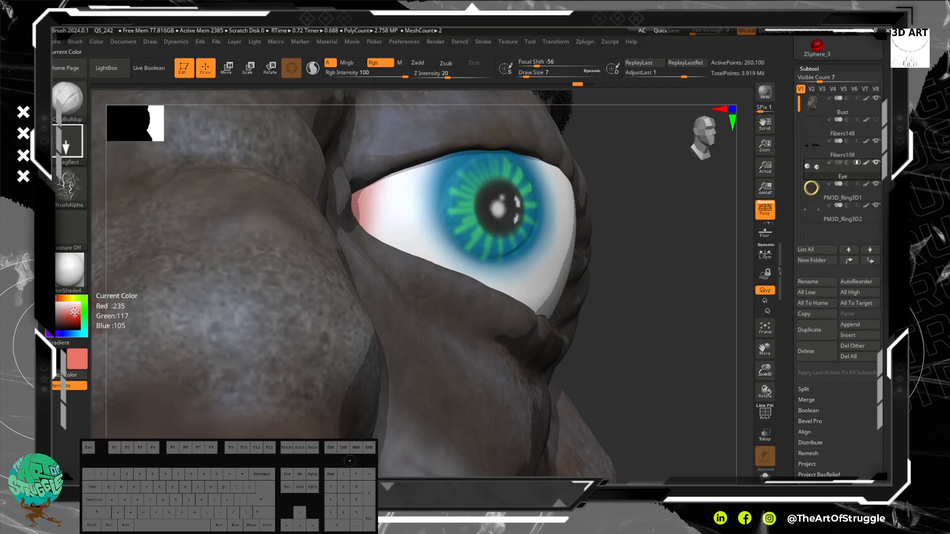
mouse_move(367, 197)
left_mouse_down()
mouse_move(400, 235)
mouse_move(415, 295)
left_mouse_up()
key("ctrl+z")
left_click_drag(370, 232, 394, 282)
Step: Stamp light red veins on the white at the eye's outer corner and smooth their upper edge
mouse_move(685, 371)
left_mouse_down("alt")
mouse_move(618, 233)
mouse_move(554, 277)
left_mouse_up("alt")
left_click_drag(662, 356, 665, 413, "alt")
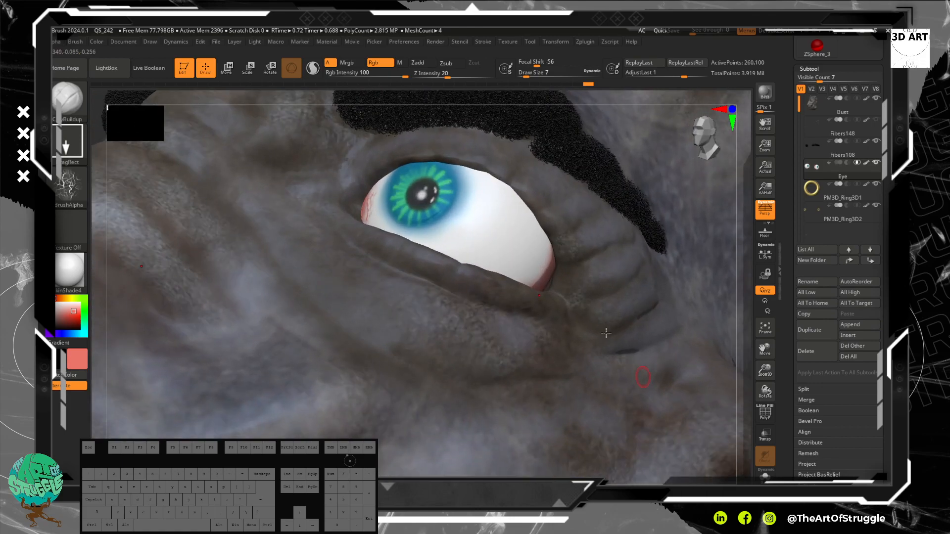
left_click_drag(536, 268, 559, 305)
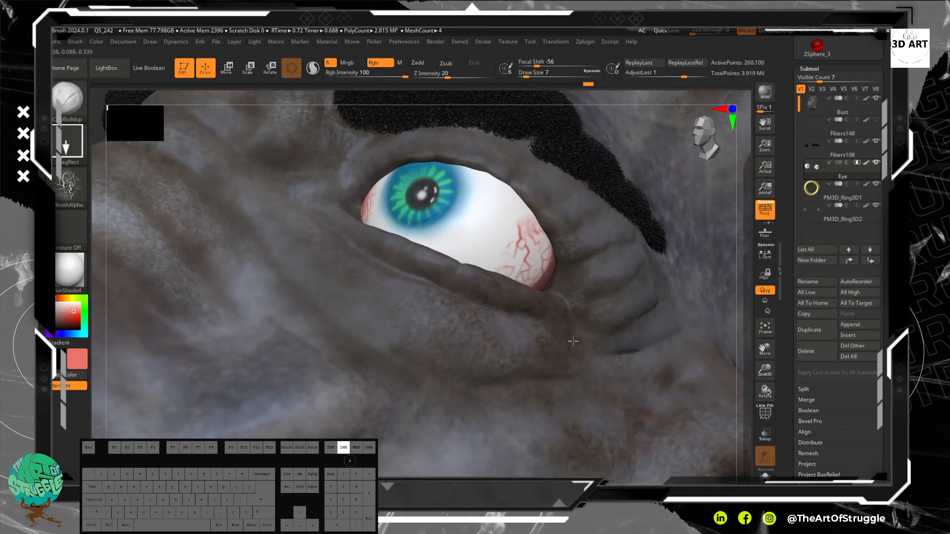
mouse_move(582, 350)
left_mouse_down()
mouse_move(593, 303)
mouse_move(583, 315)
mouse_move(528, 322)
left_mouse_up()
key("shift")
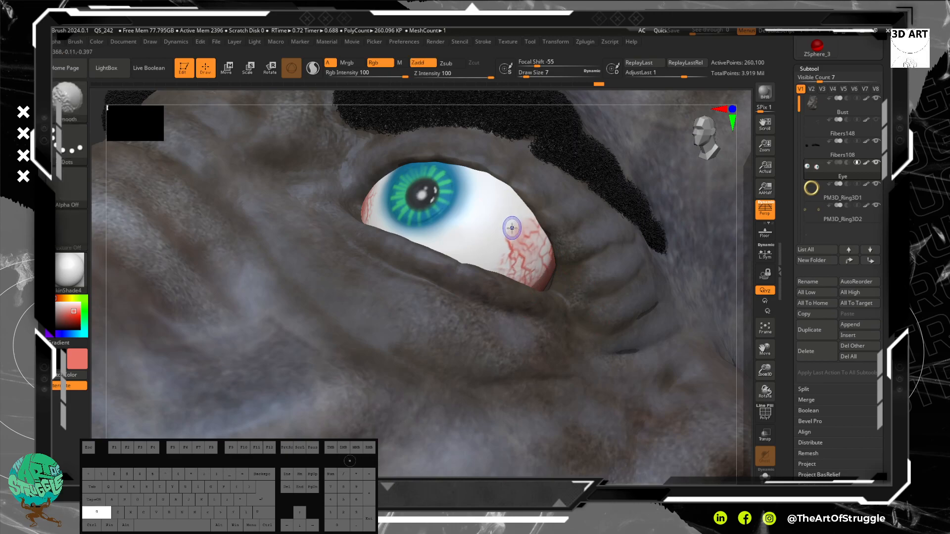
key("ctrl")
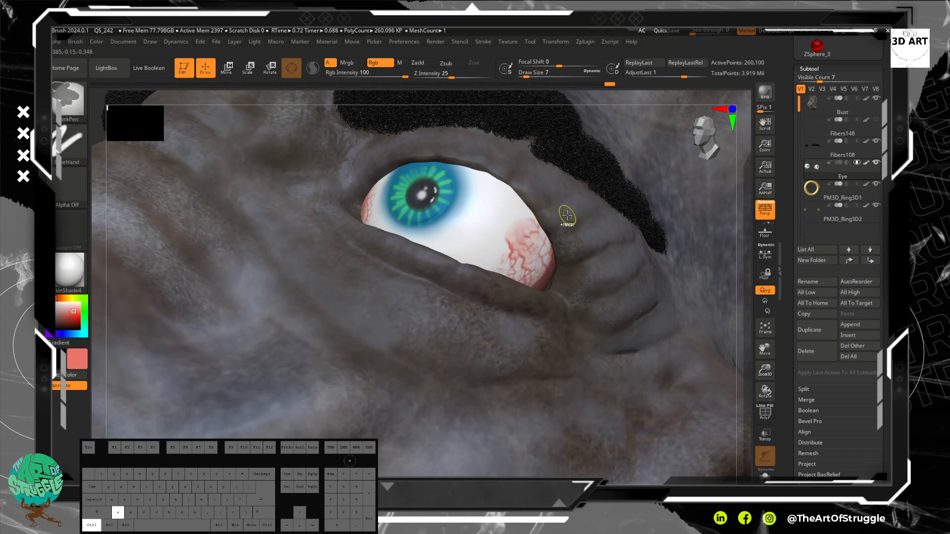
key("alt")
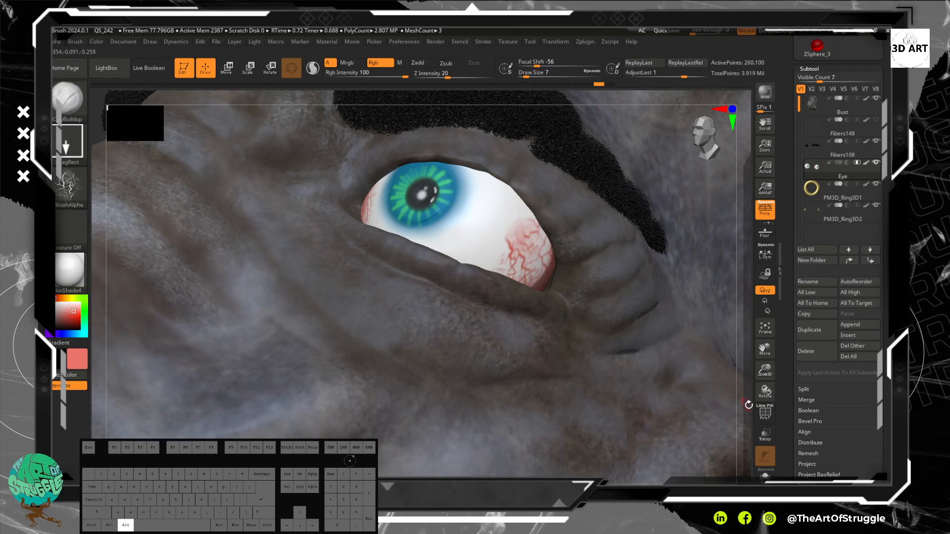
Step: Review the veins on the whole bust and up close, and undo those at the eye's outer corner
left_click_drag(745, 408, 698, 258, "alt")
left_click_drag(672, 331, 682, 361, "shift")
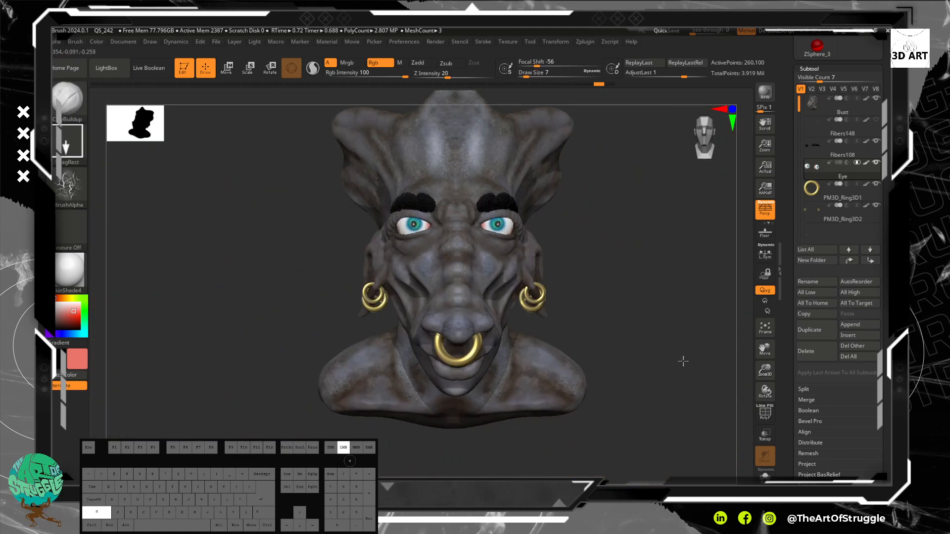
mouse_move(645, 282)
left_mouse_down("alt")
mouse_move(712, 337)
mouse_move(703, 312)
left_mouse_up("alt")
key("ctrl")
key("ctrl")
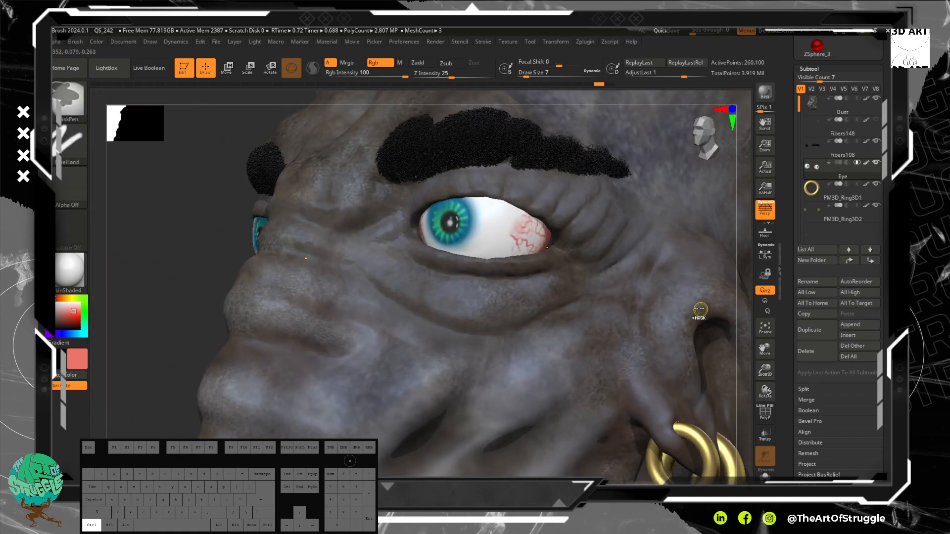
key("ctrl+z")
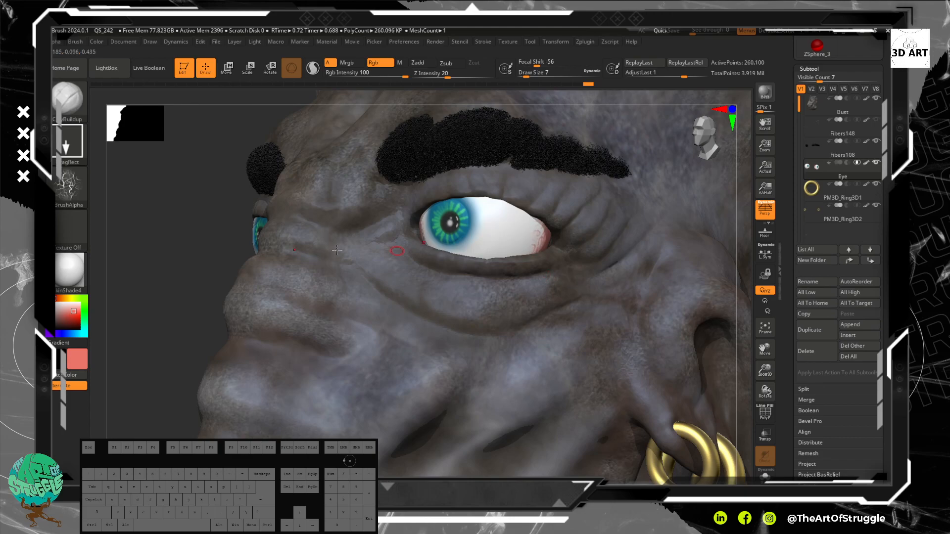
Step: Examine the veined inner eye corners from the front and the whole bust at an angle
left_click_drag(179, 217, 359, 226)
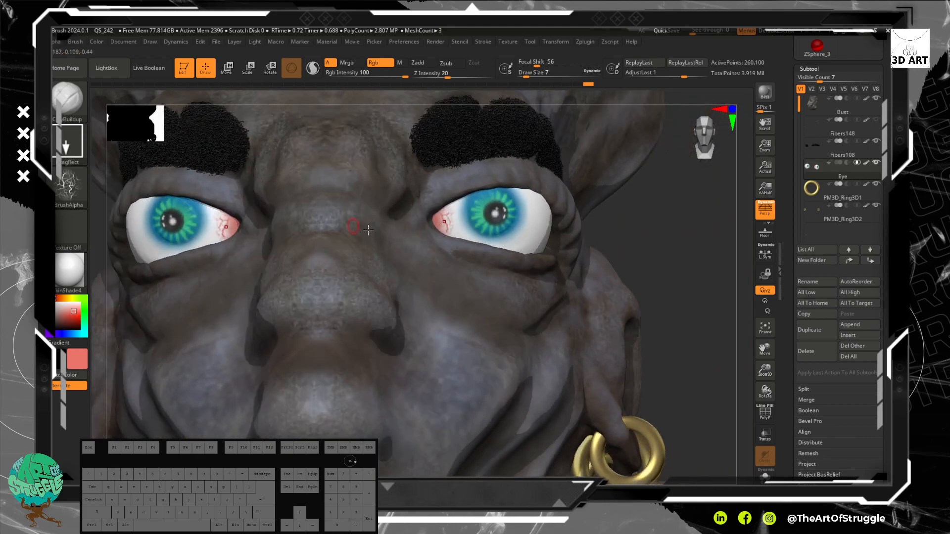
key("f")
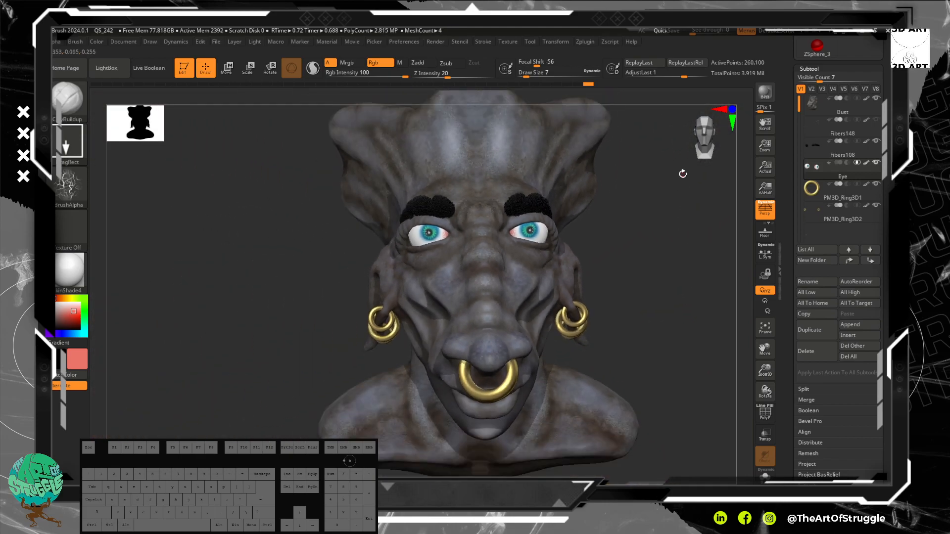
mouse_move(631, 310)
left_mouse_down()
mouse_move(660, 313)
mouse_move(589, 310)
mouse_move(614, 309)
left_mouse_up()
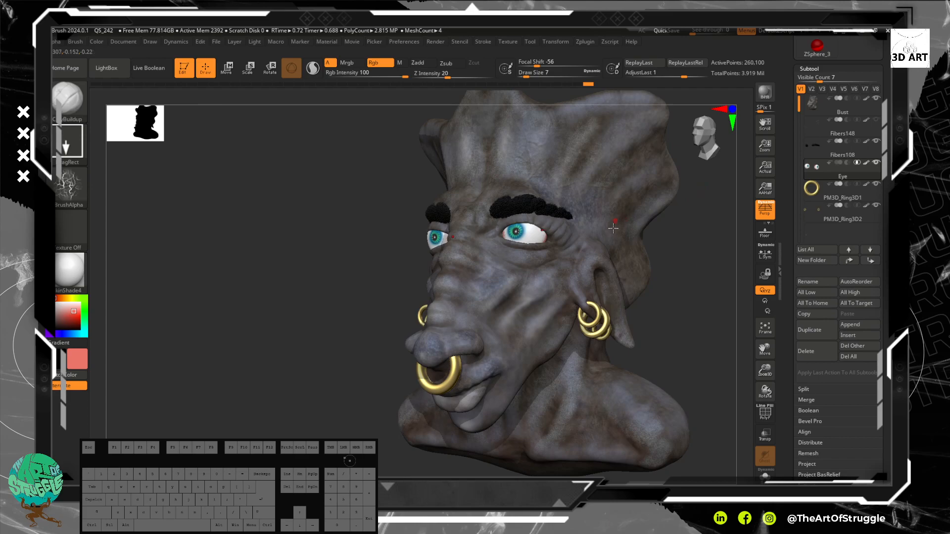
left_click_drag(695, 272, 650, 447, "alt")
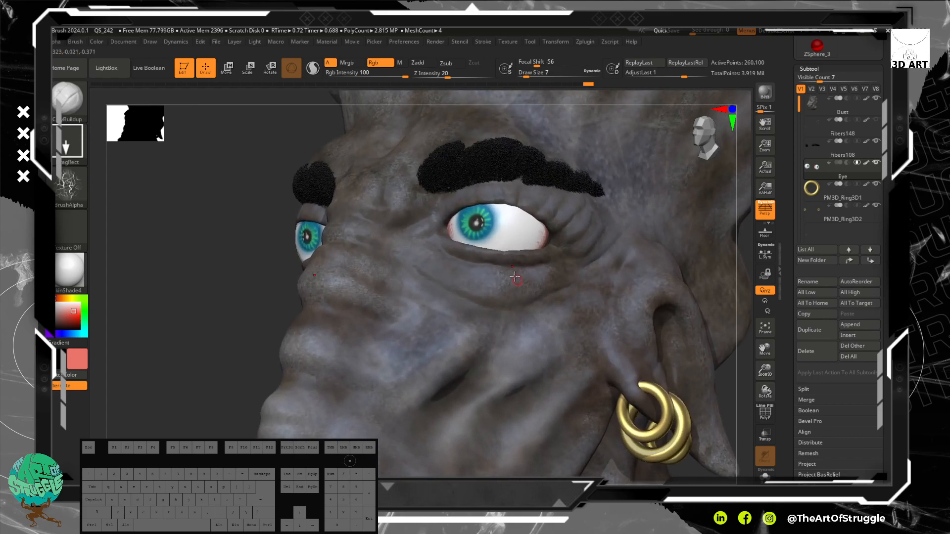
Step: Undo the last stroke on the eye, isolate the eyeballs in Solo mode and turn their veined undersides into view
left_click_drag(513, 269, 604, 269)
key("ctrl+z")
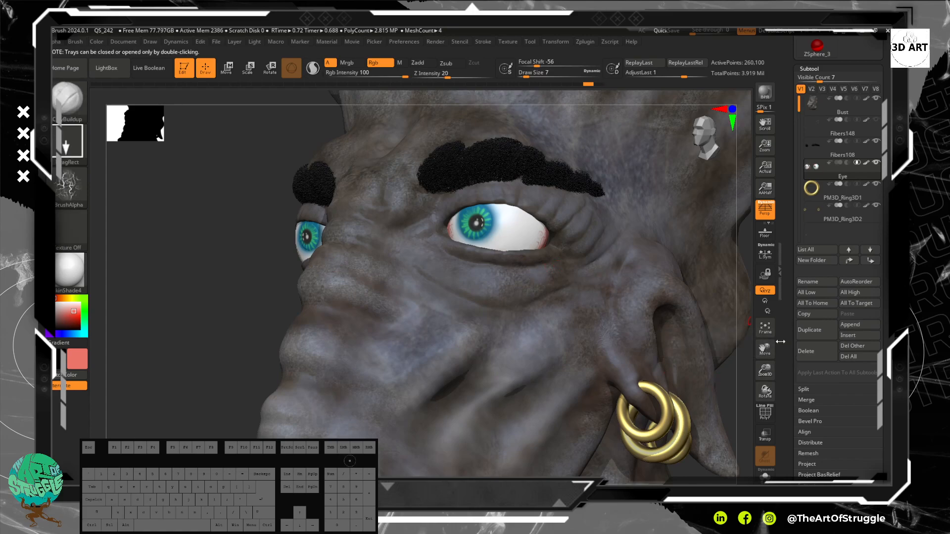
left_click_drag(776, 347, 775, 347)
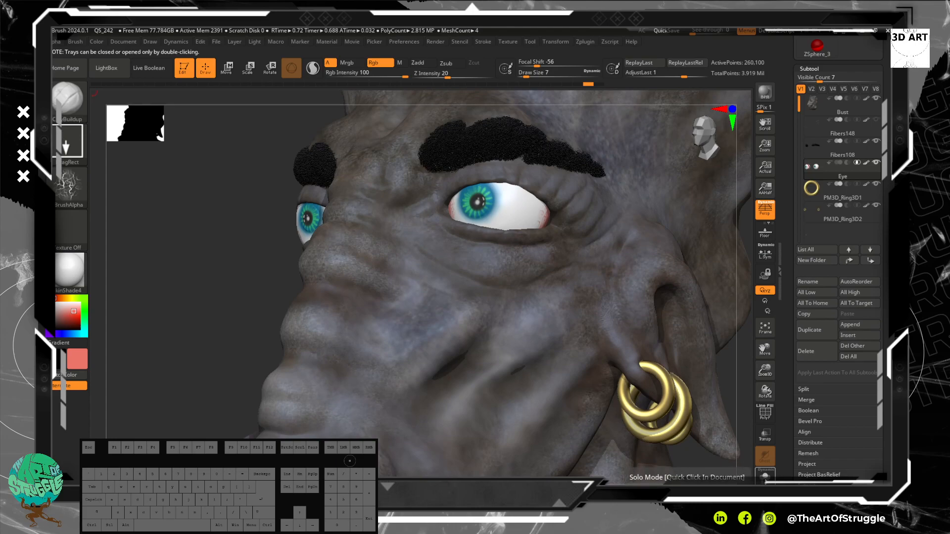
left_click(765, 475)
left_click_drag(460, 295, 525, 310)
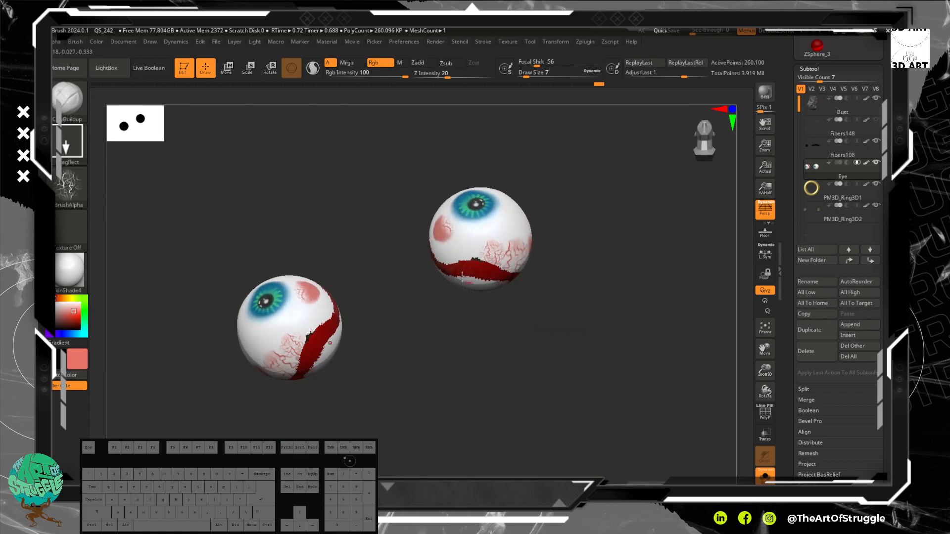
Step: Stamp light red veins on the eyeball's white along the dark red band, redoing one stamp
left_click_drag(473, 275, 478, 293)
left_click_drag(600, 329, 383, 263)
left_click_drag(532, 287, 564, 316)
left_click_drag(525, 267, 534, 313, "alt")
left_click_drag(423, 260, 439, 299)
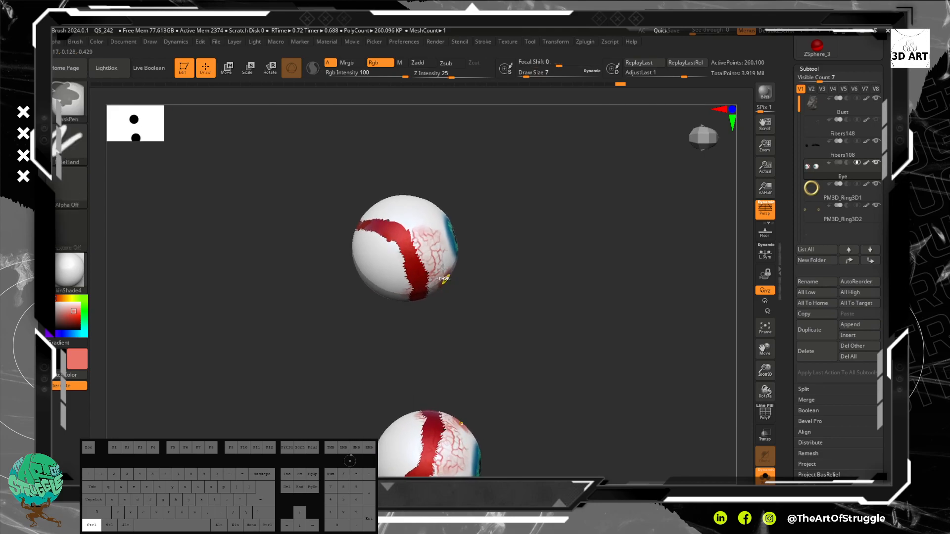
key("ctrl+z")
left_click_drag(422, 257, 439, 297)
left_click_drag(478, 302, 517, 338)
left_click_drag(408, 246, 419, 266)
Step: Stamp more light red veins on both sides of the dark red band, including below the pink corner patch
left_click_drag(460, 287, 332, 237)
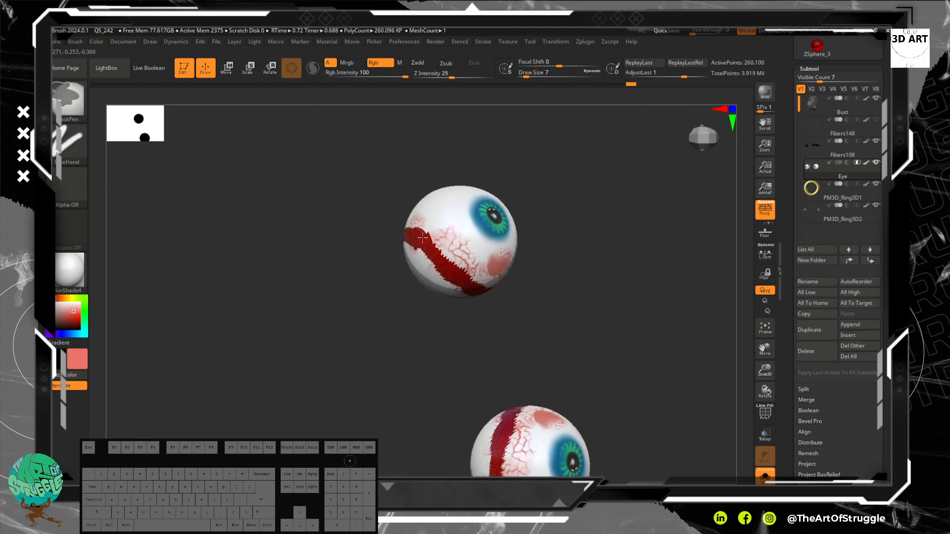
left_click_drag(376, 290, 380, 270)
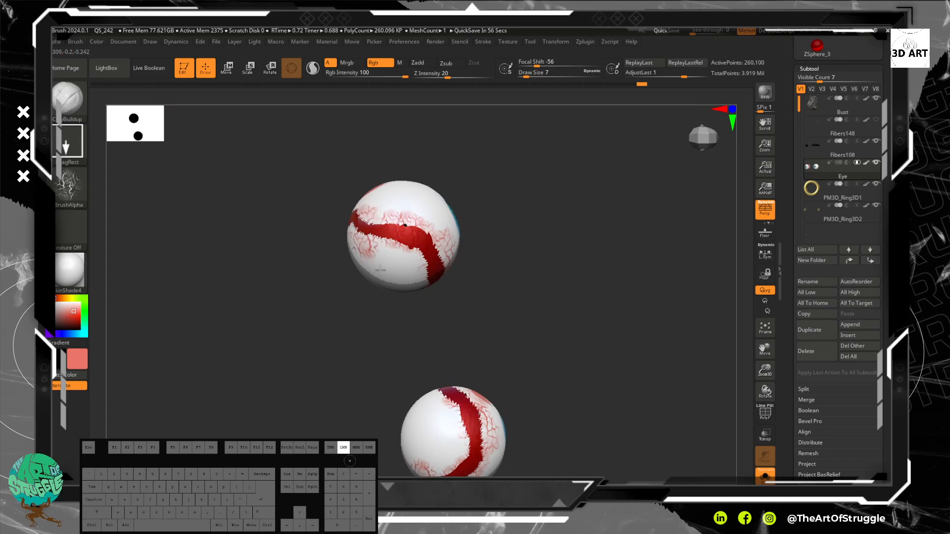
left_click_drag(531, 307, 480, 275)
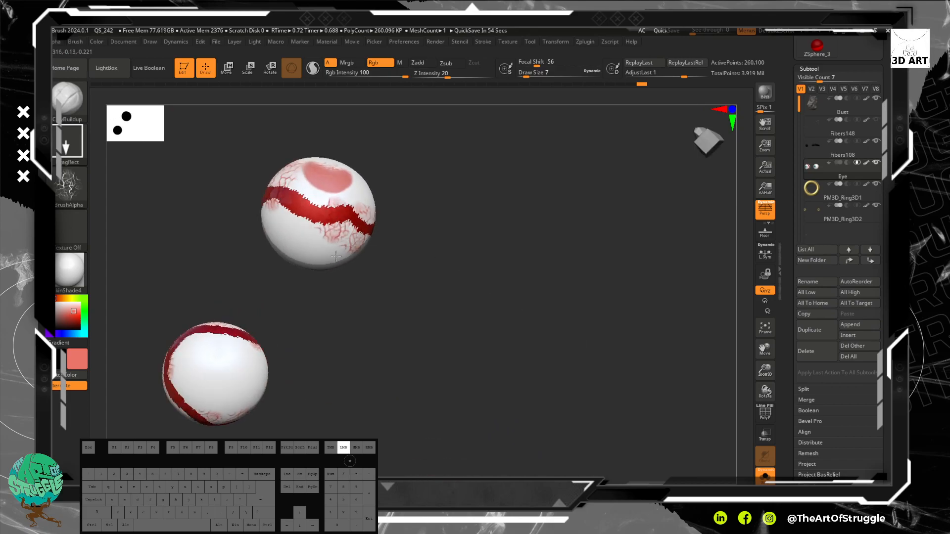
left_click_drag(313, 219, 324, 246)
left_click_drag(298, 197, 313, 226)
left_click_drag(399, 217, 394, 238)
left_click_drag(331, 198, 345, 224)
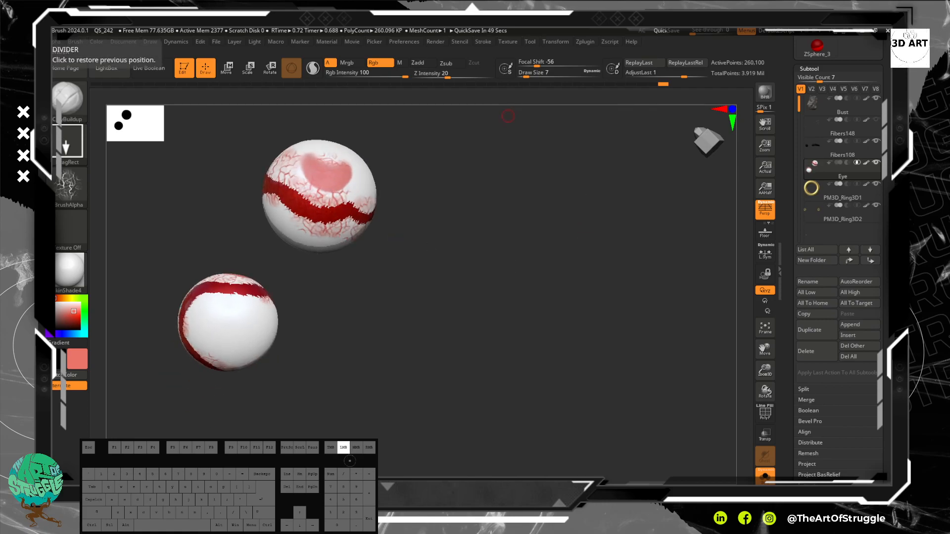
left_click_drag(457, 348, 332, 196)
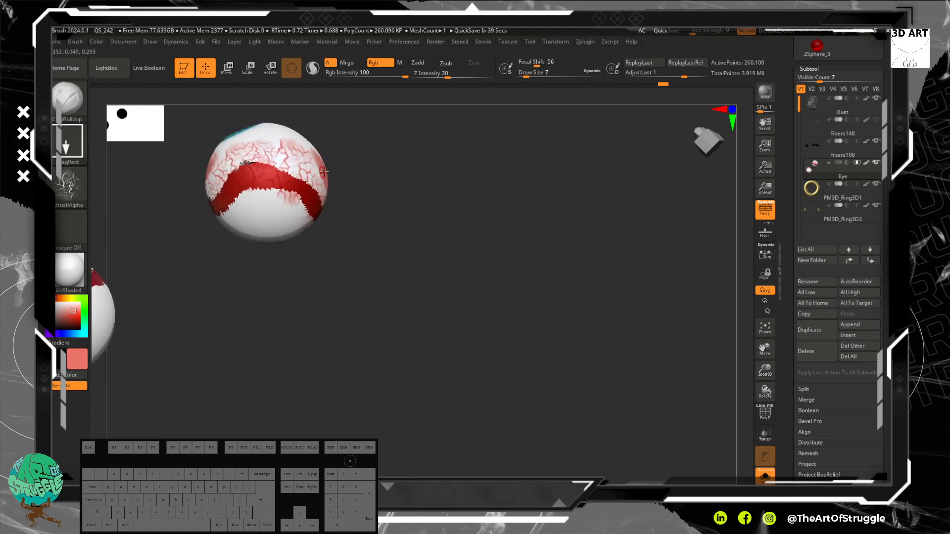
left_click_drag(397, 193, 355, 184)
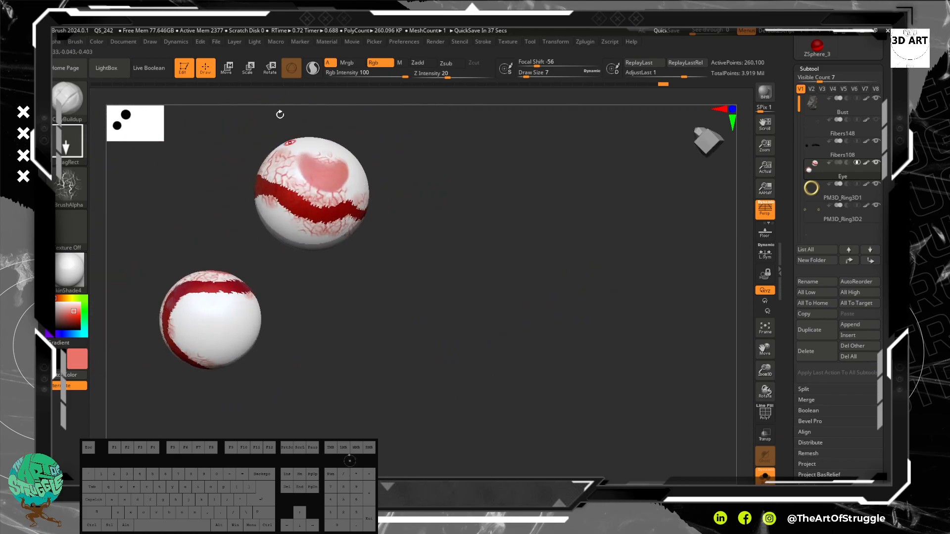
Step: Set the brush to the FreeHand stroke with Alpha 01
left_click(67, 144)
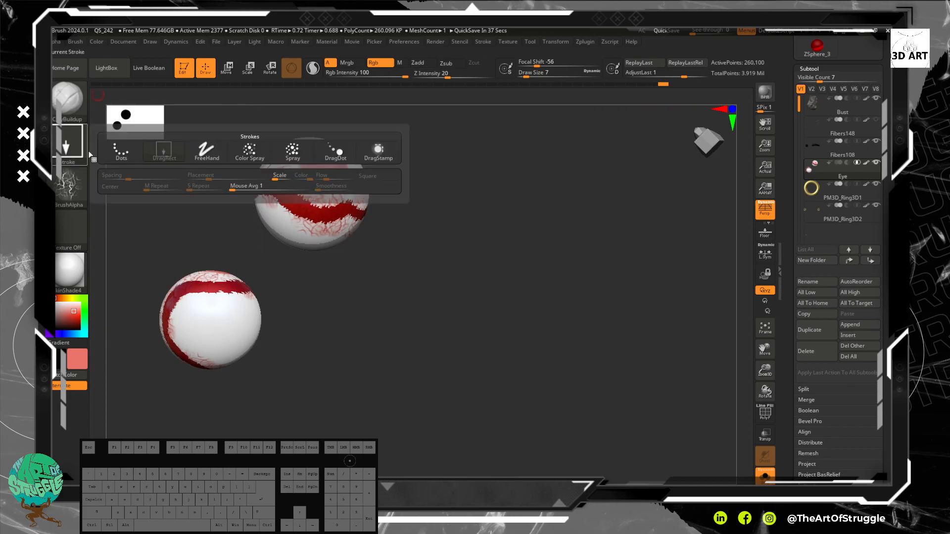
left_click(195, 156)
left_click(69, 186)
left_click(159, 200)
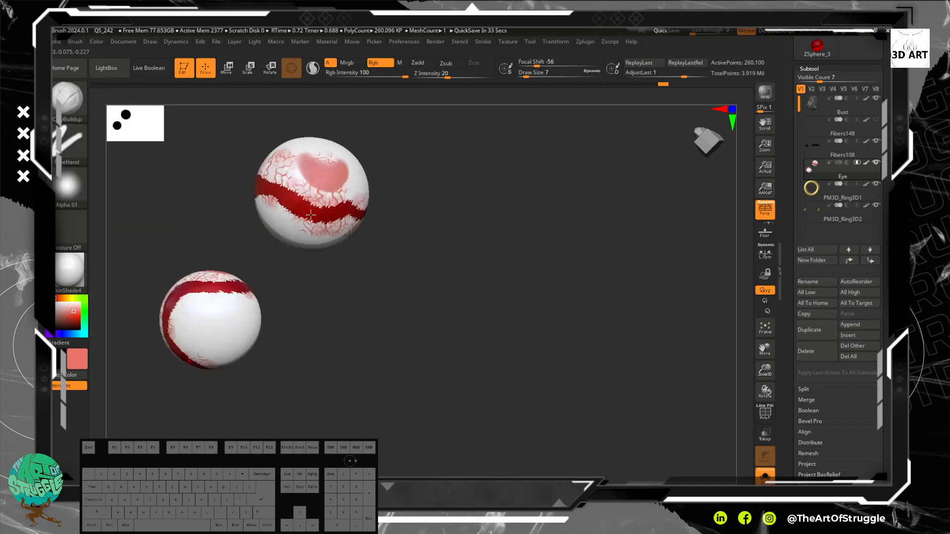
left_click_drag(371, 196, 388, 153)
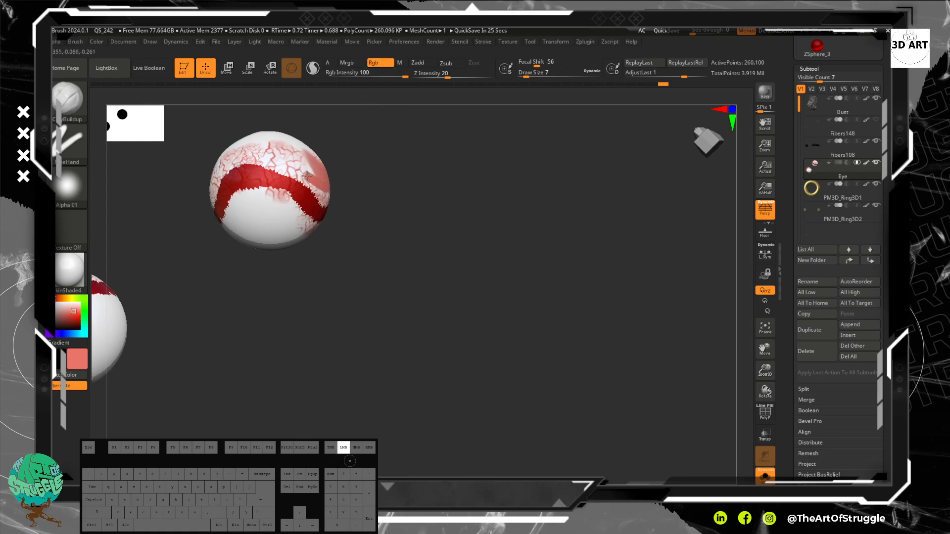
Step: Paint light red from the pink corner patch along the dark red band, undoing the first stroke
left_click_drag(240, 167, 234, 171)
key("ctrl+z")
mouse_move(374, 186)
left_mouse_down()
mouse_move(424, 207)
mouse_move(320, 190)
mouse_move(237, 214)
left_mouse_up()
mouse_move(368, 204)
left_mouse_down()
mouse_move(409, 210)
mouse_move(401, 207)
left_mouse_up()
left_click_drag(295, 204, 241, 187)
left_click_drag(375, 235, 350, 240)
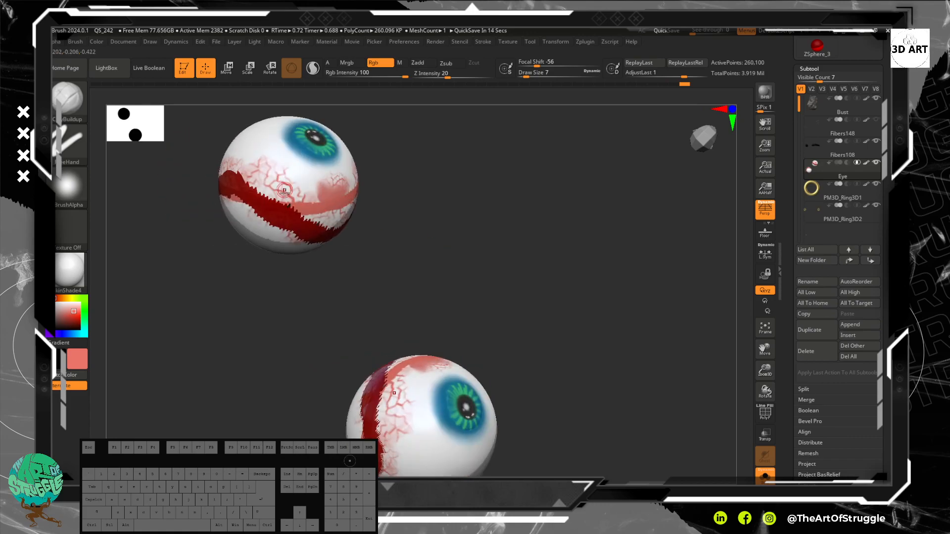
left_click_drag(397, 212, 566, 235)
left_click_drag(498, 251, 504, 278)
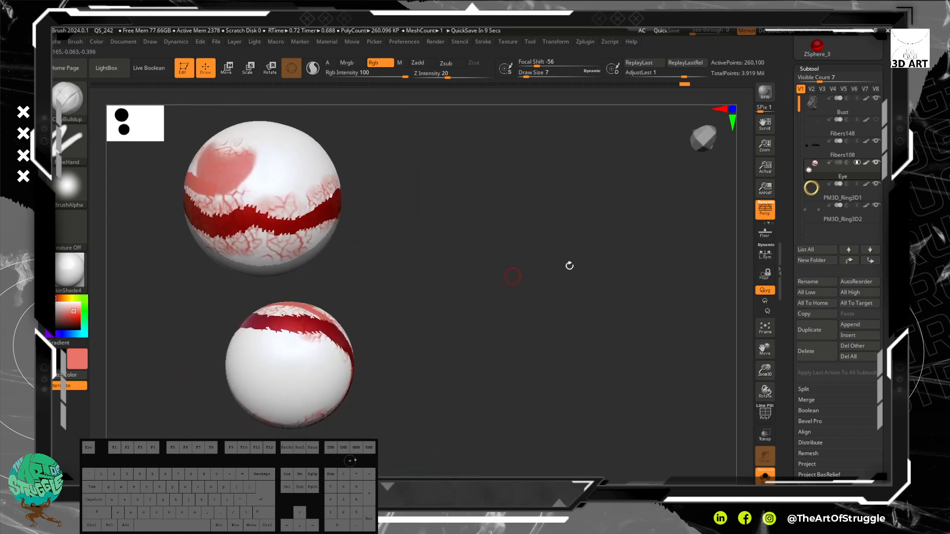
Step: Leave Solo mode and review the painted eyes on the whole face from the front
left_click(765, 476)
left_click_drag(524, 176, 510, 251, "alt")
left_click_drag(682, 225, 653, 111, "alt")
left_click_drag(554, 257, 551, 324, "shift")
left_click_drag(377, 338, 638, 296)
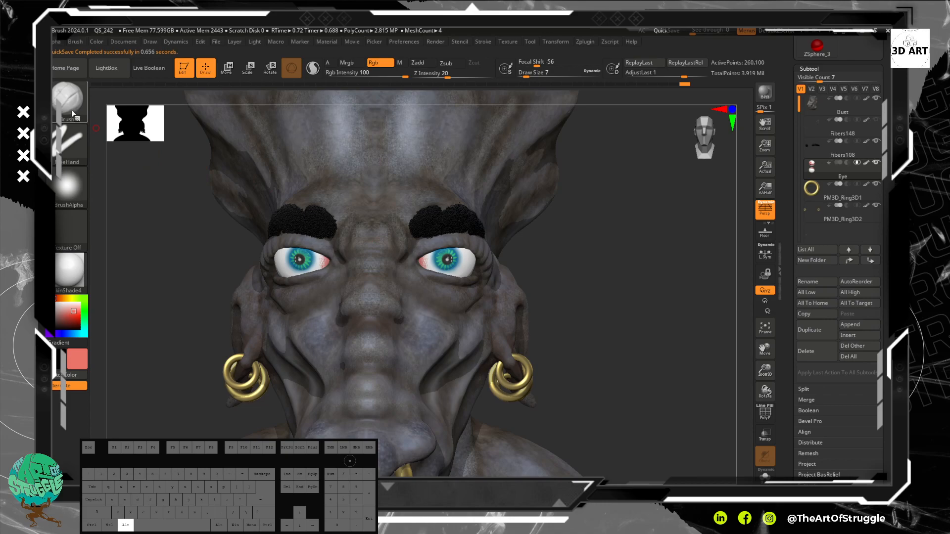
Step: Switch to the Move brush on the Bust subtool and reshape the upper and lower eyelids from the front
key("b")
key("m")
key("v")
left_click(386, 196, "alt")
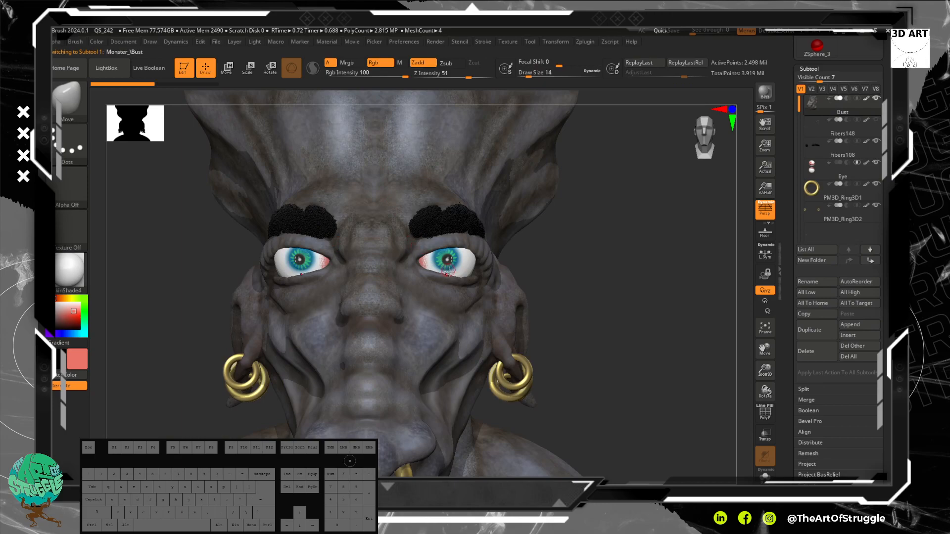
left_click_drag(445, 281, 479, 278)
left_click_drag(450, 248, 439, 248)
key("bracketright")
key("bracketright")
left_click_drag(467, 282, 466, 288)
left_click_drag(437, 280, 437, 271)
Step: Adjust the upper eyelid and the skin below the brow from the side with the Move brush at sizes 94 to 78
mouse_move(571, 289)
left_mouse_down()
mouse_move(495, 282)
mouse_move(428, 292)
left_mouse_up()
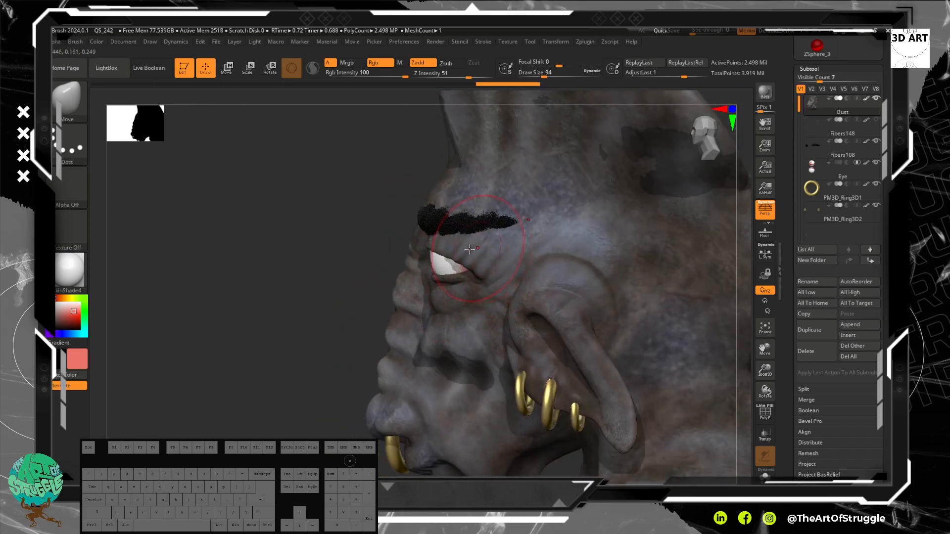
left_click_drag(471, 248, 468, 247)
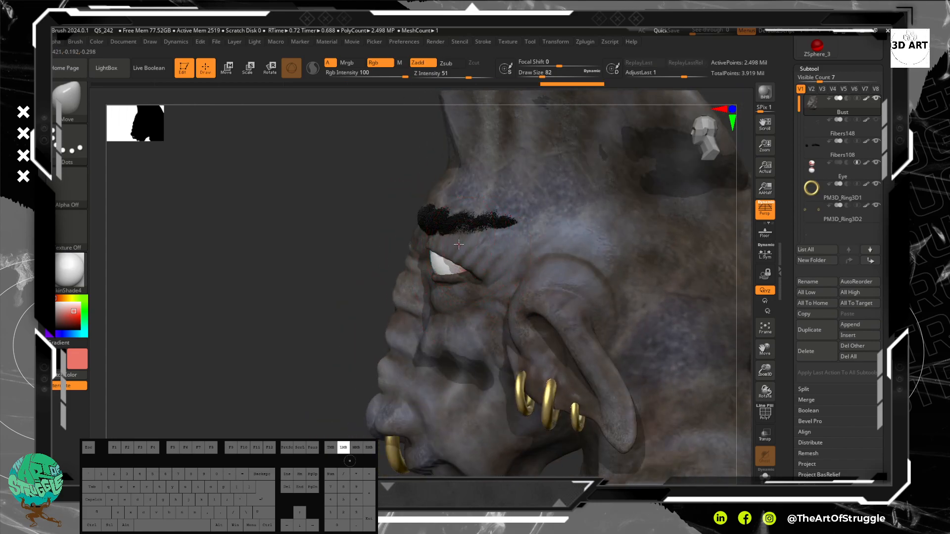
mouse_move(278, 235)
left_mouse_down()
mouse_move(247, 217)
mouse_move(283, 214)
left_mouse_up()
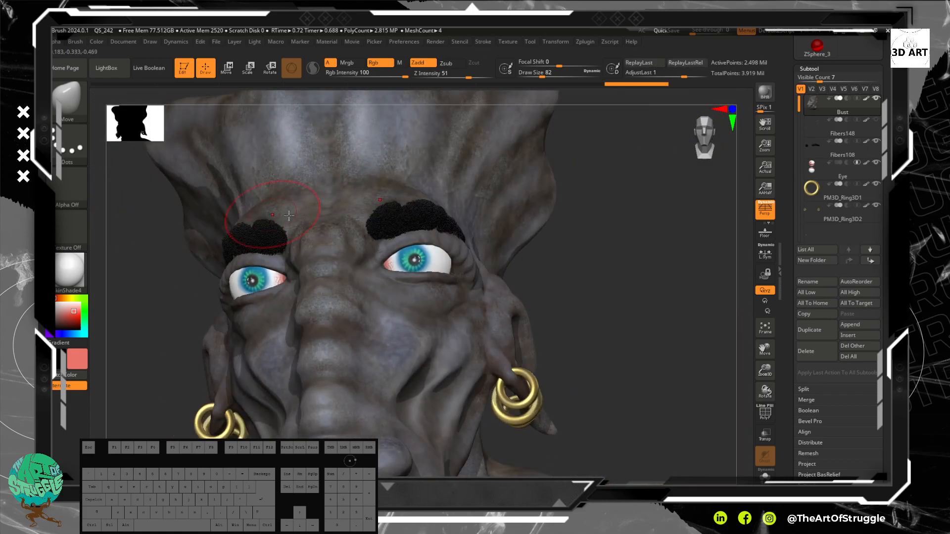
left_click_drag(675, 285, 636, 314)
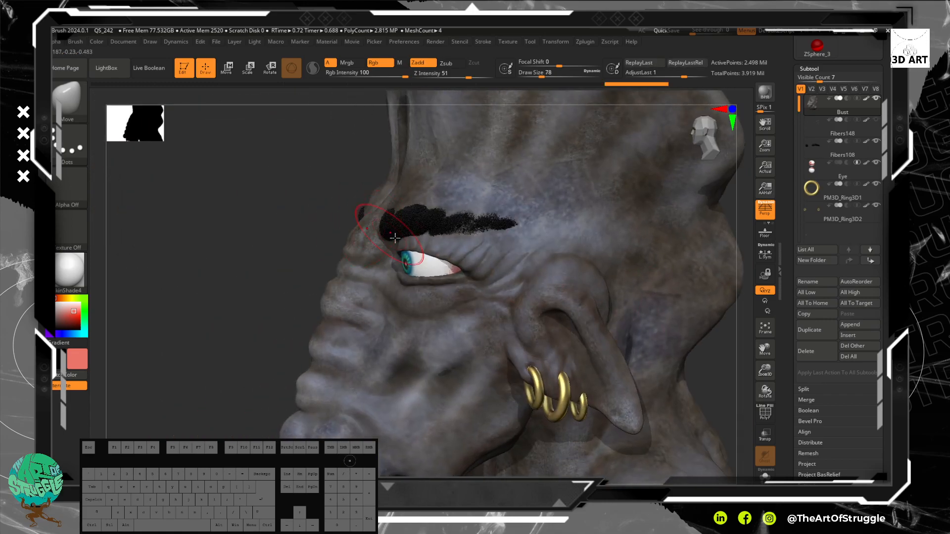
left_click_drag(423, 245, 424, 247)
mouse_move(180, 219)
left_mouse_down()
mouse_move(226, 208)
mouse_move(216, 202)
mouse_move(228, 208)
left_mouse_up()
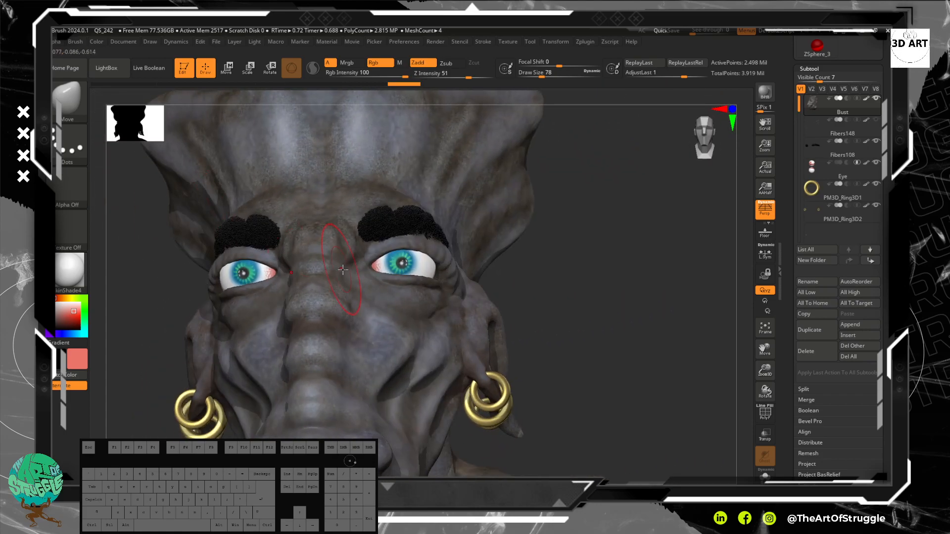
Step: Try to shift the eyeballs with the Move brush on the Eye subtool, undo it and check the eyes from several angles
left_click(426, 270, "alt")
left_click_drag(434, 263, 433, 262)
key("ctrl+z")
left_click_drag(566, 266, 457, 275)
left_click_drag(409, 246, 409, 246)
left_click_drag(209, 179, 399, 252)
mouse_move(499, 253)
left_mouse_down()
mouse_move(414, 277)
mouse_move(403, 259)
left_mouse_up()
left_click_drag(277, 230, 386, 234)
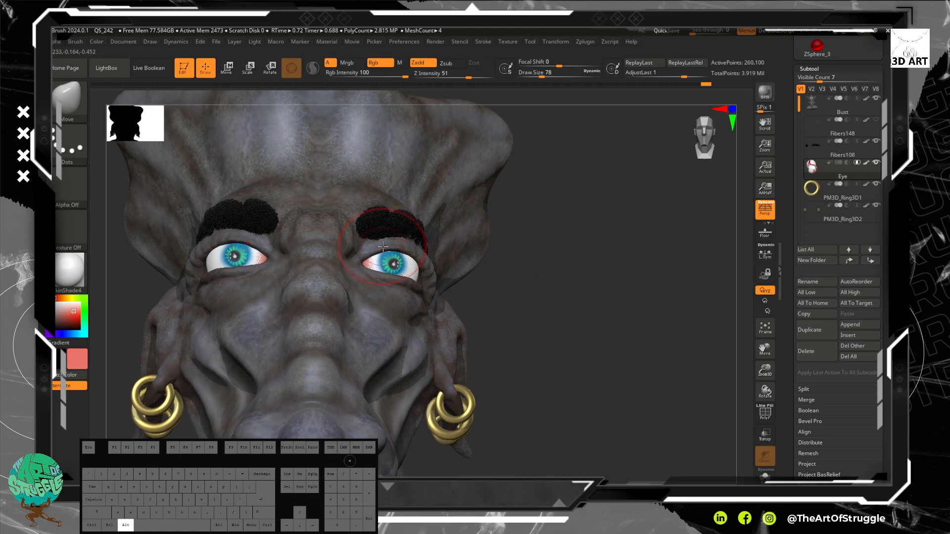
Step: Refine the upper eyelid's edge on the Bust subtool with the Move brush at sizes 38 and 22
left_click(387, 246, "alt")
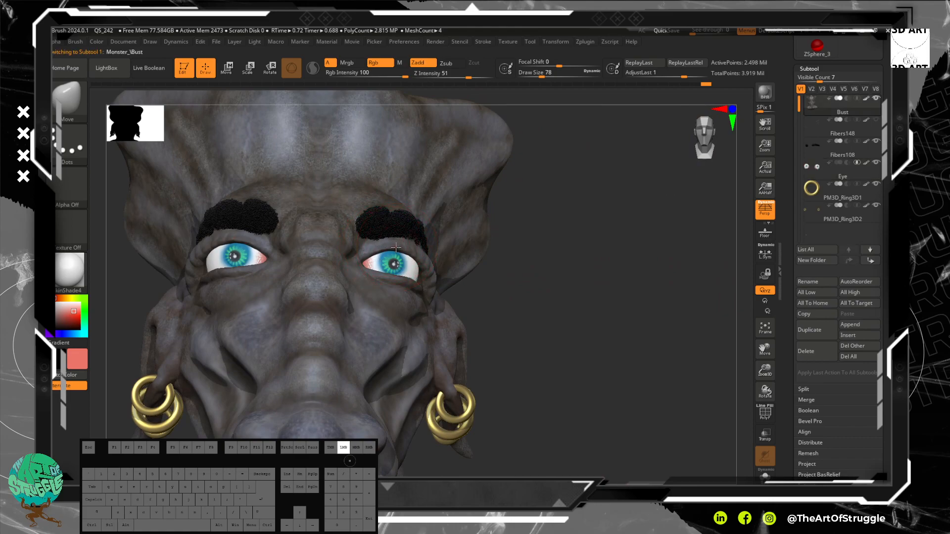
key("bracketleft")
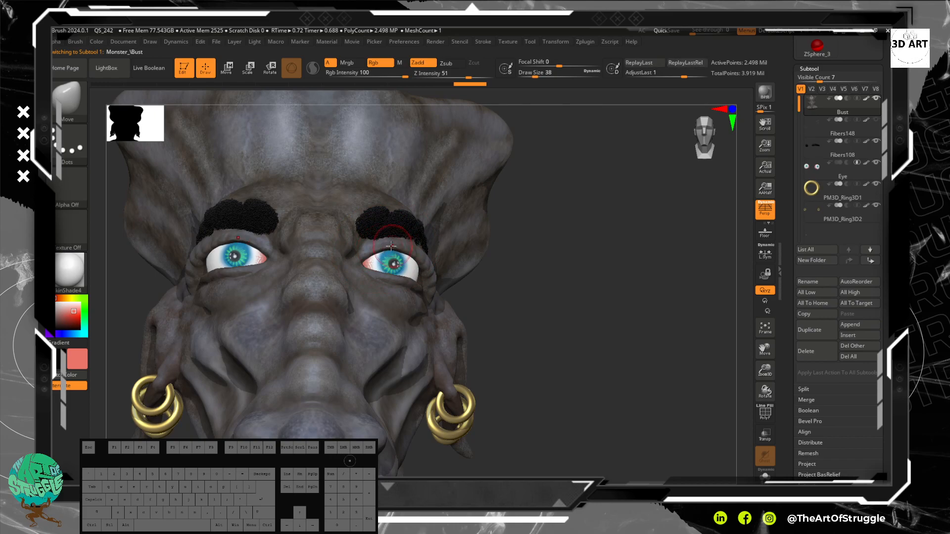
left_click_drag(373, 246, 374, 245)
left_click_drag(375, 247, 376, 246)
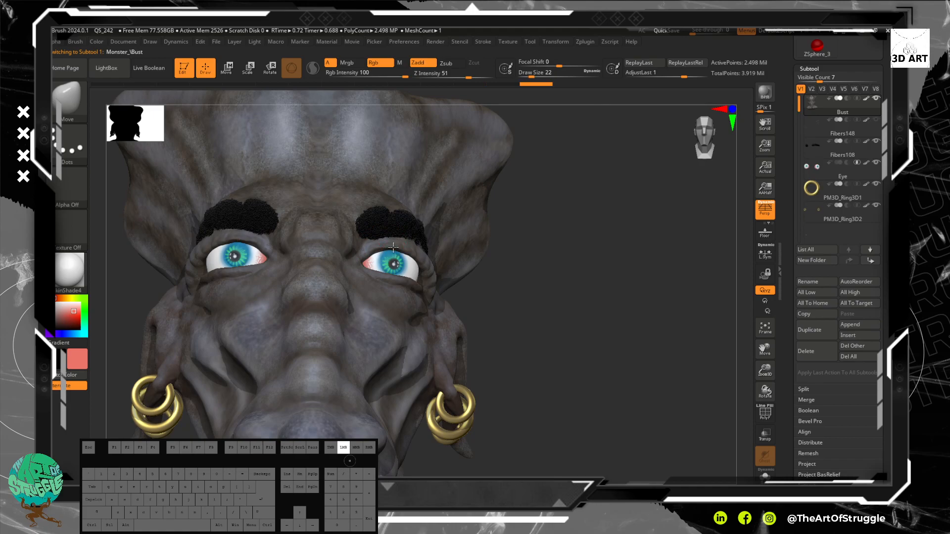
left_click_drag(402, 249, 402, 250)
left_click_drag(409, 256, 421, 263)
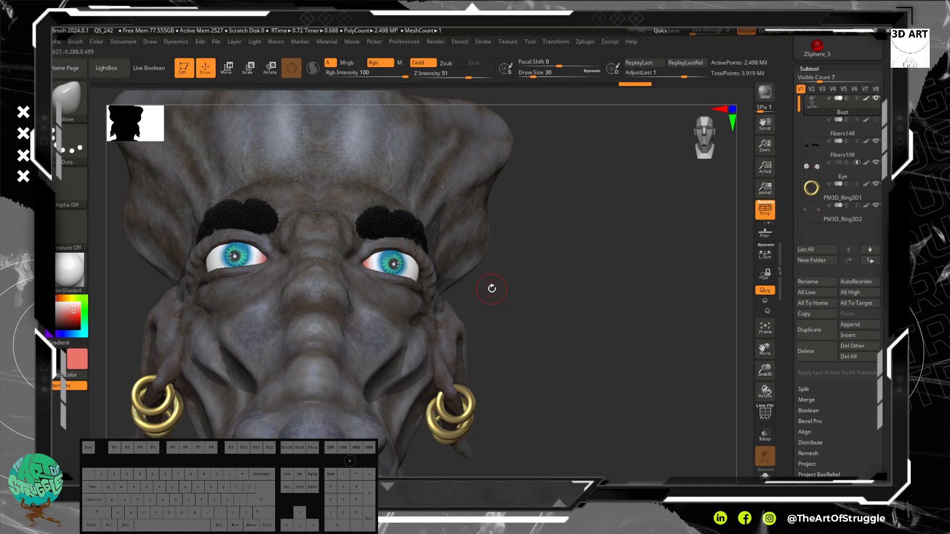
Step: Reshape the skin between the eye's outer corner and the ear with the Move brush enlarged to sizes 50 and 86
key("bracketright")
mouse_move(517, 291)
left_mouse_down()
mouse_move(406, 293)
mouse_move(502, 289)
left_mouse_up()
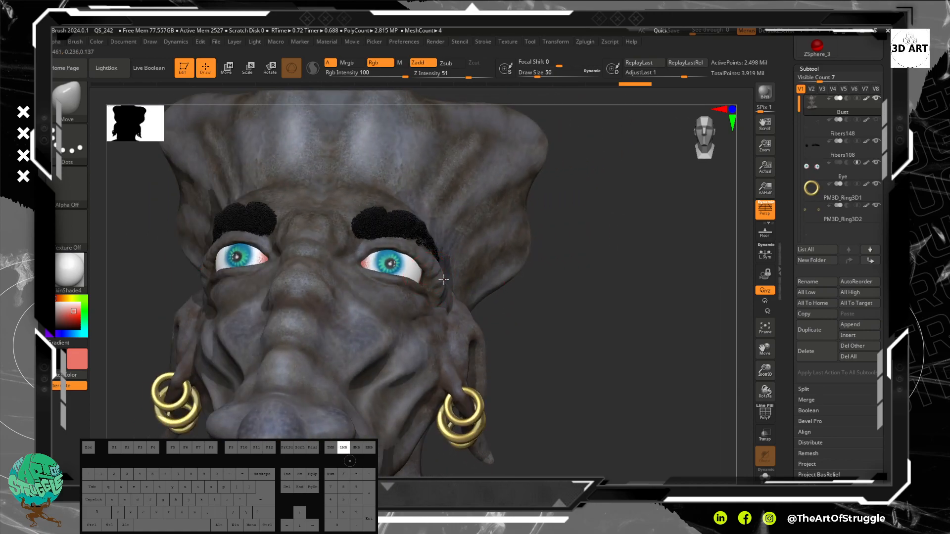
key("bracketright")
left_click_drag(440, 279, 487, 332)
key("bracketright")
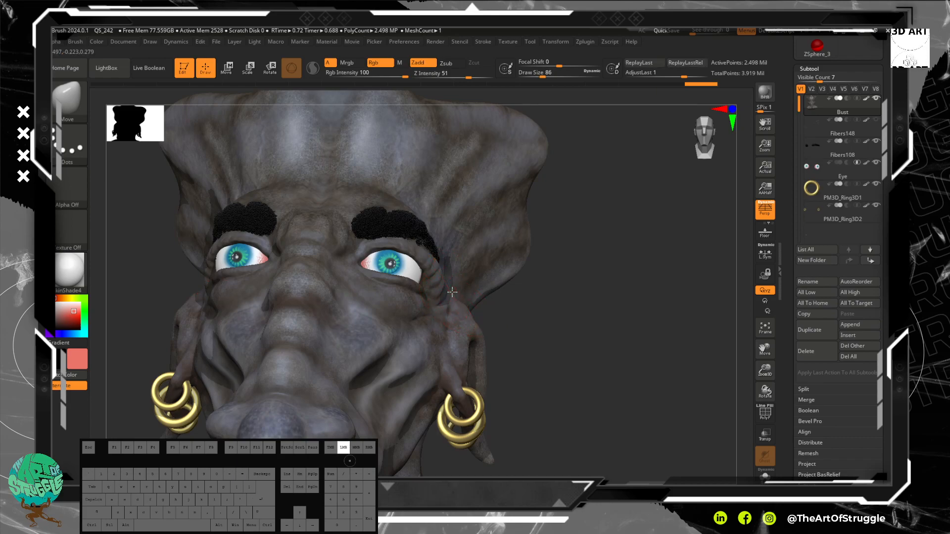
left_click_drag(519, 314, 479, 256)
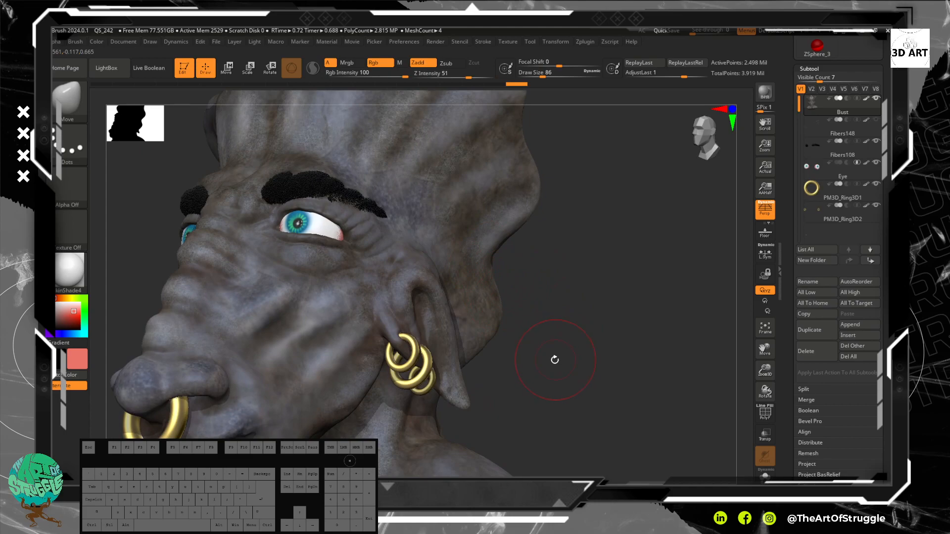
Step: Render the face from the front with Best-Preview Render and turn the whole bust to a three-quarter view
mouse_move(595, 386)
left_mouse_down("alt")
mouse_move(658, 369)
mouse_move(594, 314)
mouse_move(613, 269)
mouse_move(602, 288)
mouse_move(651, 356)
mouse_move(653, 338)
mouse_move(628, 339)
mouse_move(645, 344)
mouse_move(640, 267)
left_mouse_up("alt")
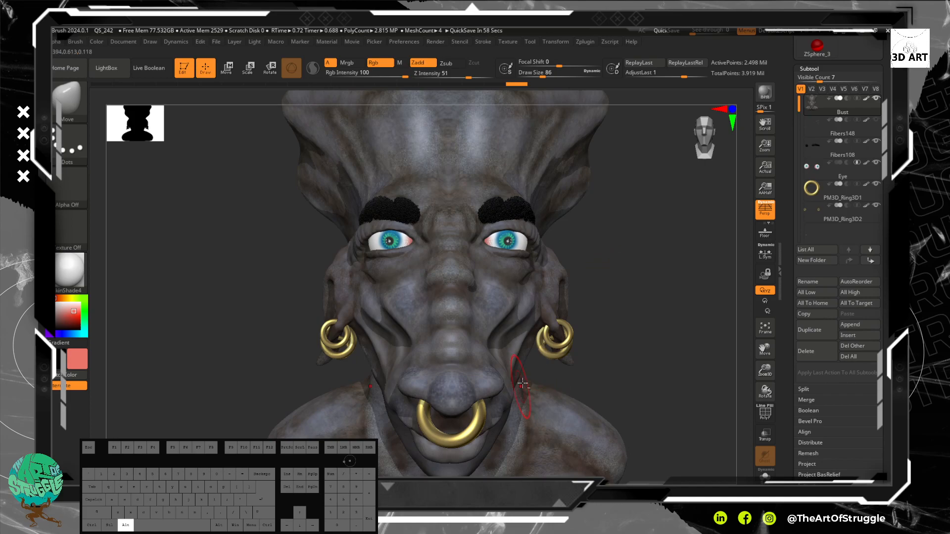
left_click_drag(638, 259, 641, 186, "alt")
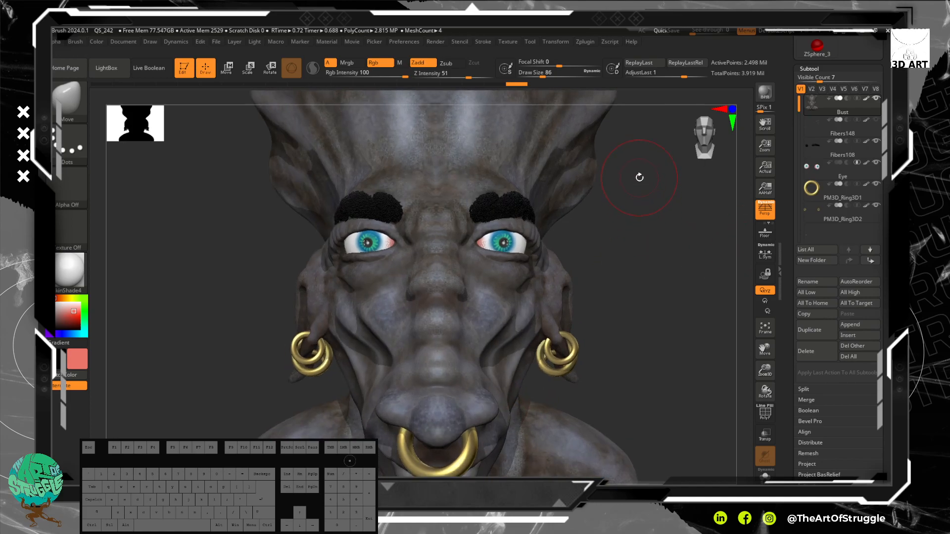
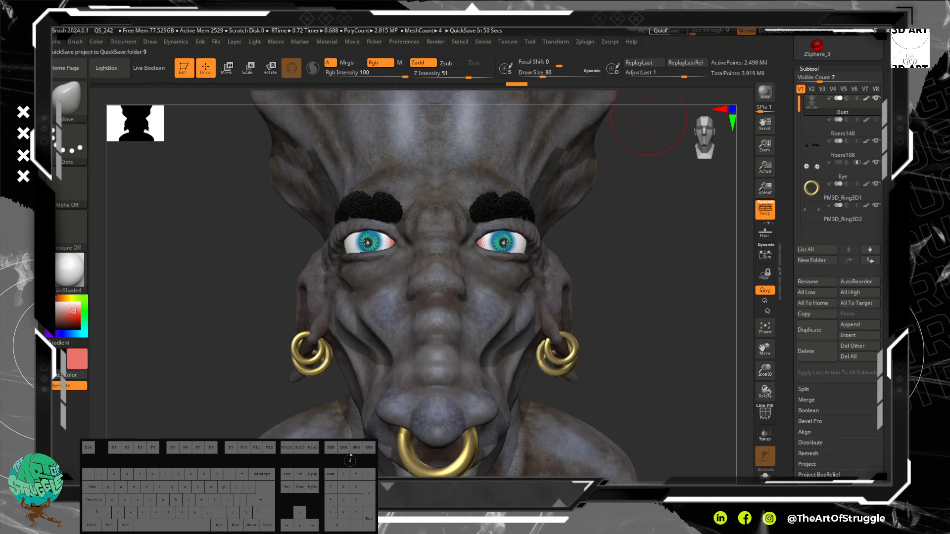
left_click(763, 95)
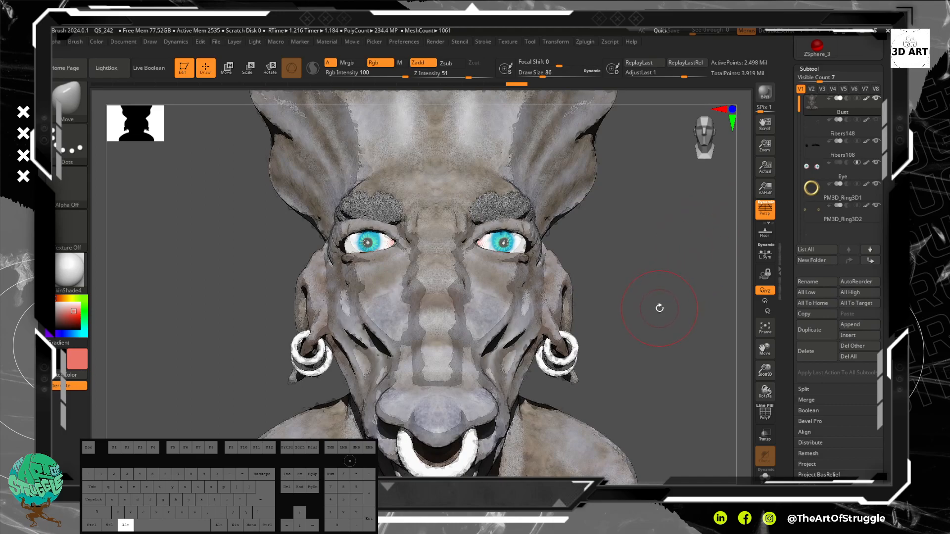
mouse_move(651, 335)
left_mouse_down()
mouse_move(636, 314)
mouse_move(597, 333)
mouse_move(616, 311)
left_mouse_up()
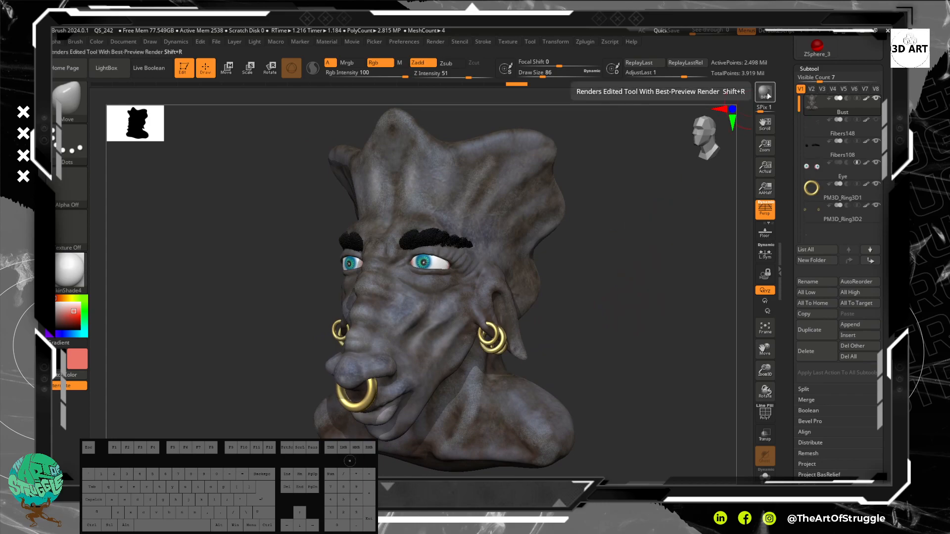
Step: Adjust the outer end of the eyebrows on the Fibers108 subtool with the Move brush enlarged to size 138
left_click(440, 240, "alt")
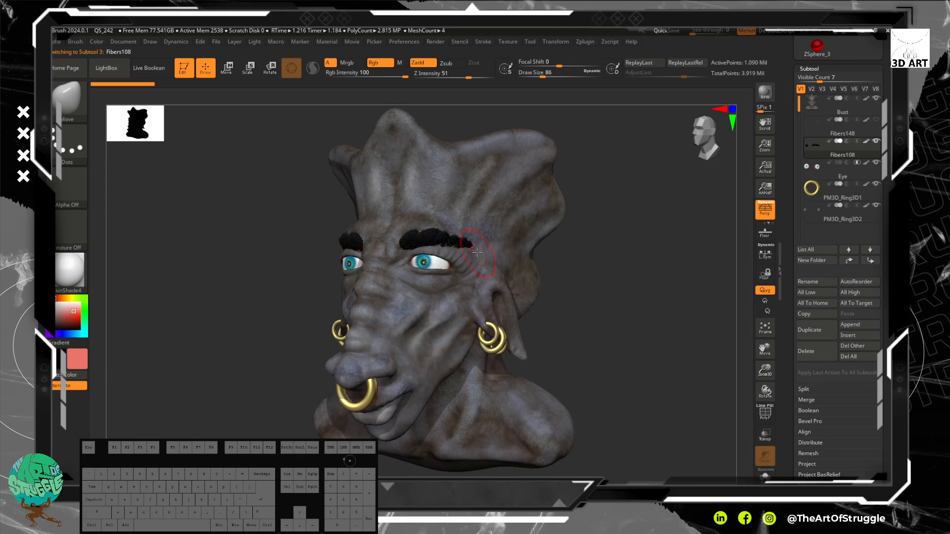
left_click_drag(470, 252, 475, 252)
key("ctrl+z")
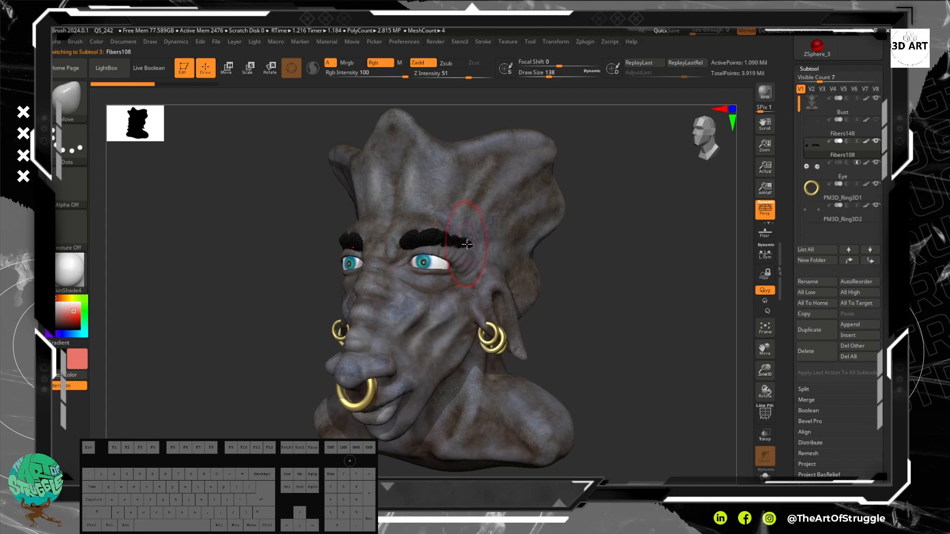
left_click_drag(474, 247, 475, 245)
left_click_drag(684, 278, 616, 286)
left_click_drag(458, 257, 471, 249)
key("ctrl+z")
left_click_drag(307, 207, 403, 212)
left_click_drag(680, 269, 572, 267)
key("ctrl+z")
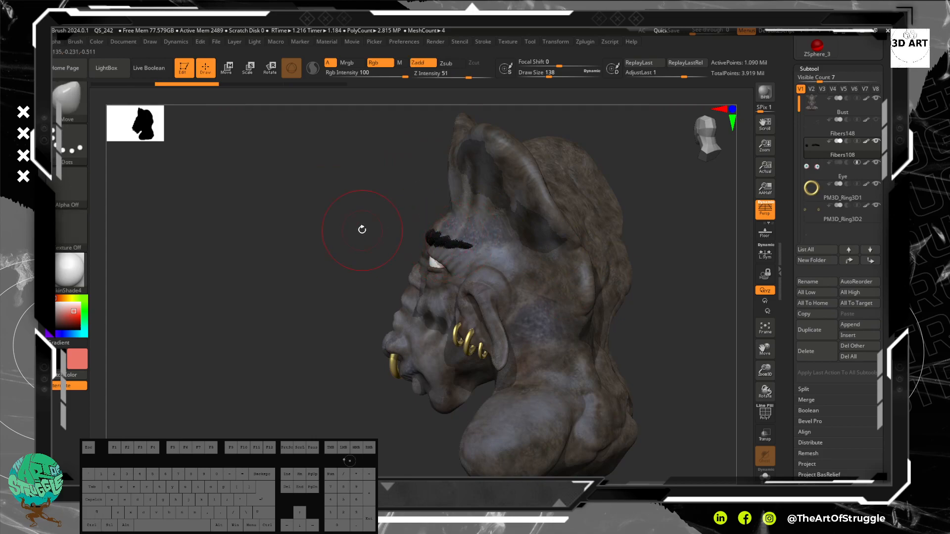
left_click_drag(362, 230, 398, 238)
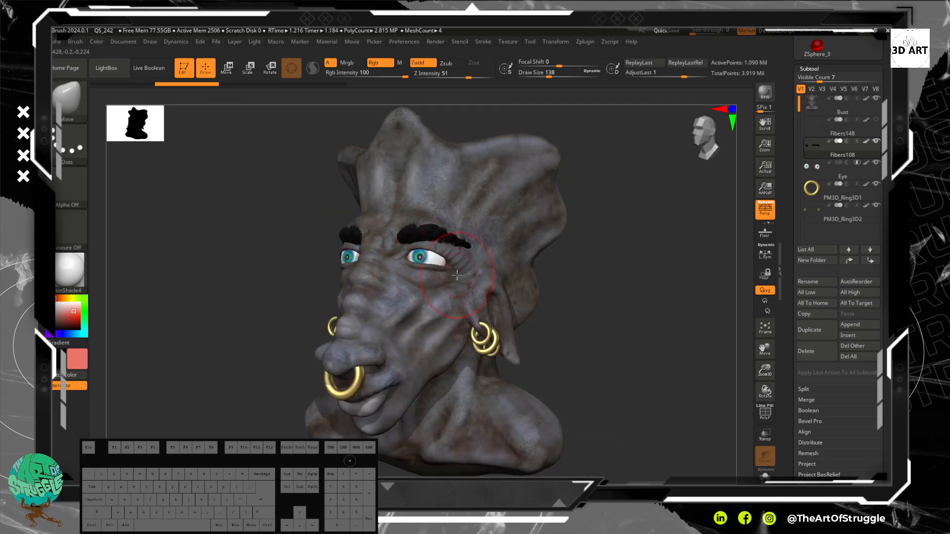
left_click_drag(572, 264, 589, 261)
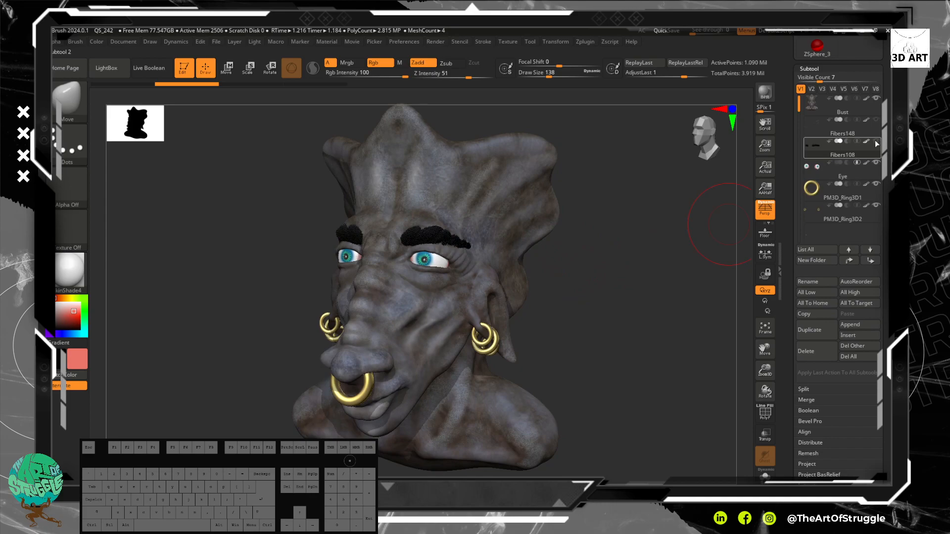
Step: Select the Eye subtool, make the Fibers148 eyelashes visible and check them close up around both eyes
left_click(841, 171)
left_click_drag(519, 297, 556, 295)
left_click_drag(613, 322, 601, 272)
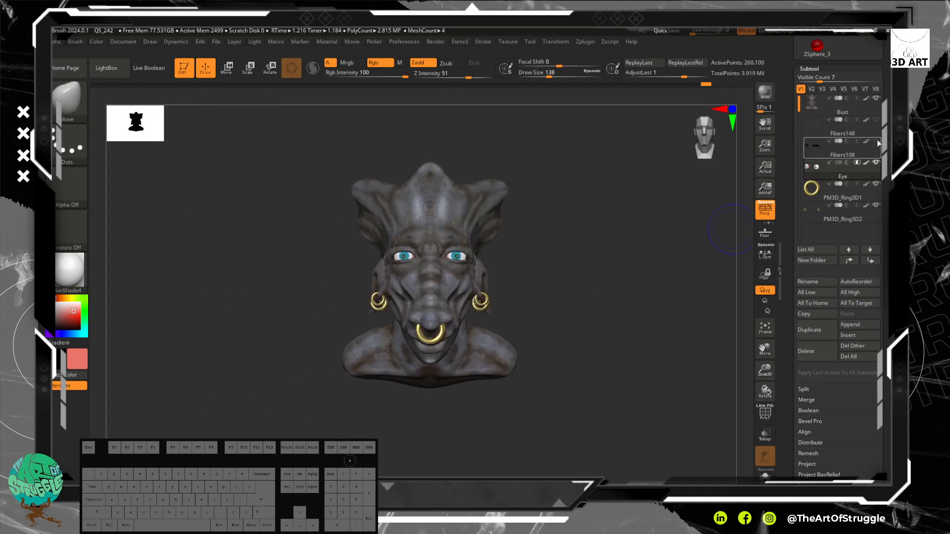
left_click(876, 120)
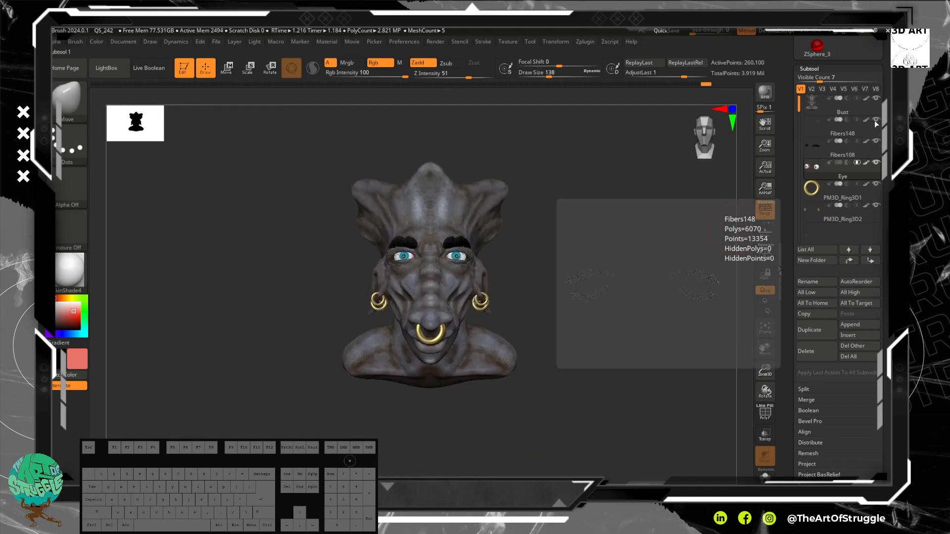
left_click_drag(561, 251, 531, 398, "alt")
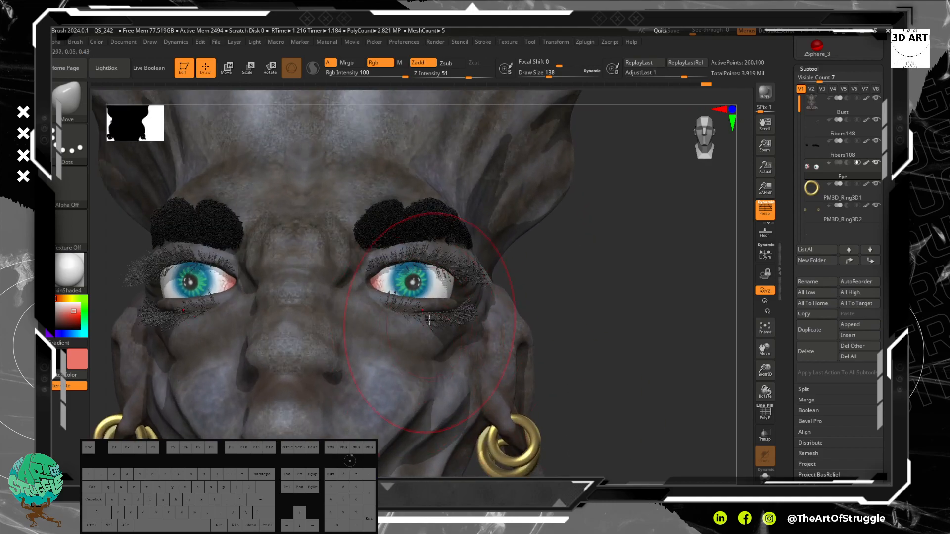
left_click_drag(720, 324, 745, 267)
Step: Delete the Fibers148 eyelash subtool
left_click(863, 133)
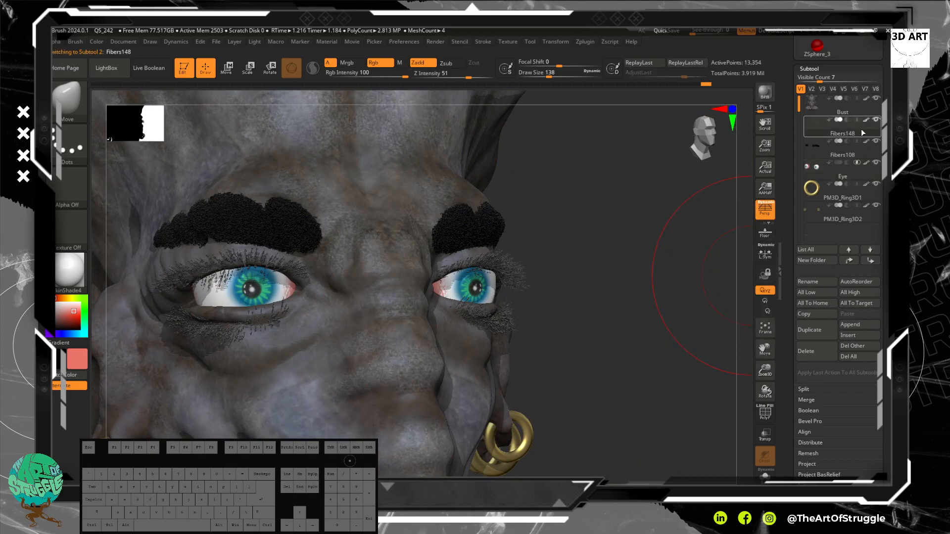
left_click(807, 351)
left_click(731, 372)
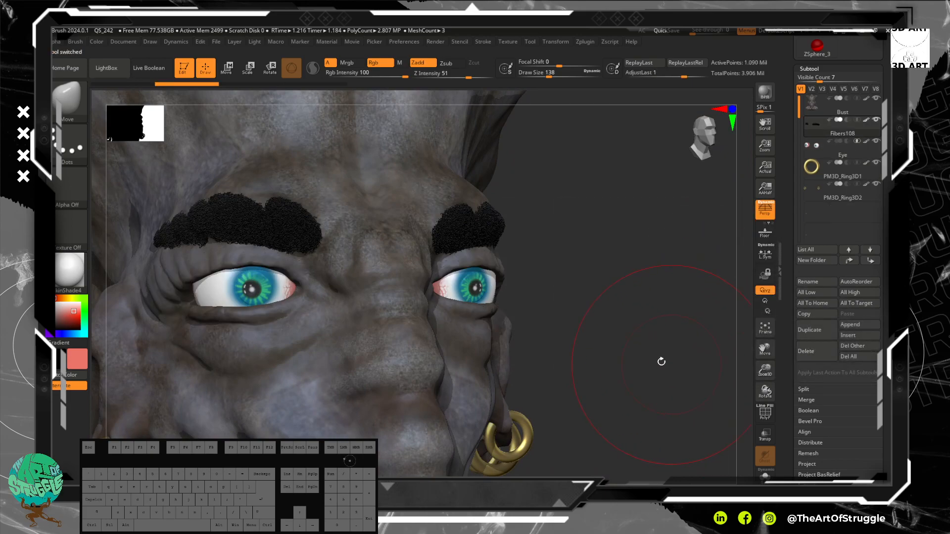
Step: Prepare to work on the lower lip from below by selecting the Bust subtool and reducing the brush to size 66
left_click_drag(650, 297, 636, 250, "alt")
mouse_move(706, 296)
left_mouse_down("shift")
mouse_move(681, 297)
mouse_move(681, 244)
left_mouse_up("shift")
left_click_drag(659, 286, 682, 268, "alt")
left_click_drag(657, 340, 657, 268)
left_click_drag(687, 238, 709, 291, "alt")
left_click_drag(697, 330, 689, 293, "alt")
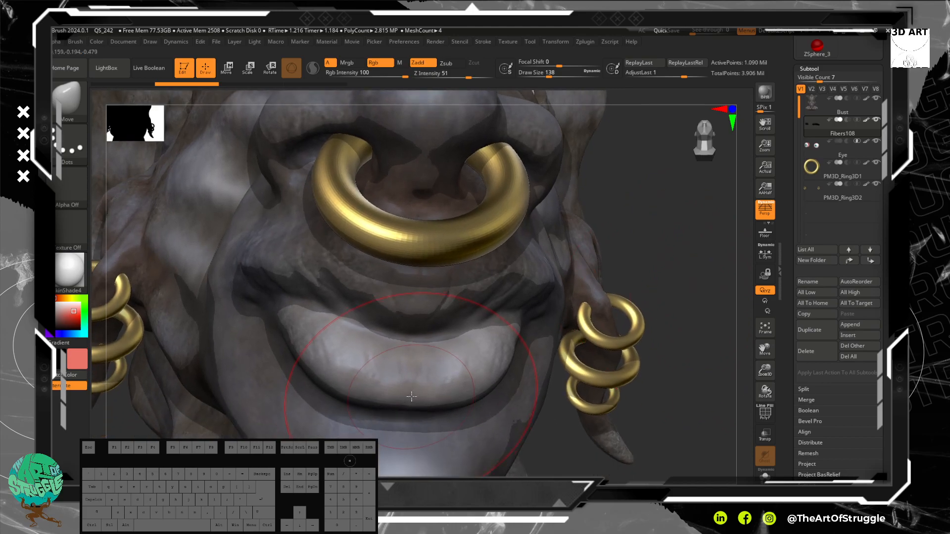
key("bracketleft")
key("bracketleft")
key("bracketleft")
key("bracketleft")
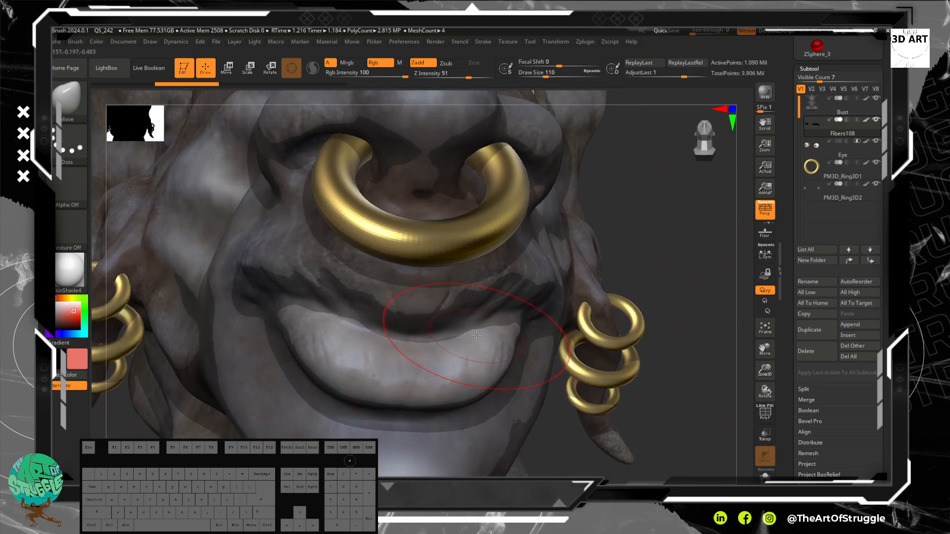
left_click(839, 106)
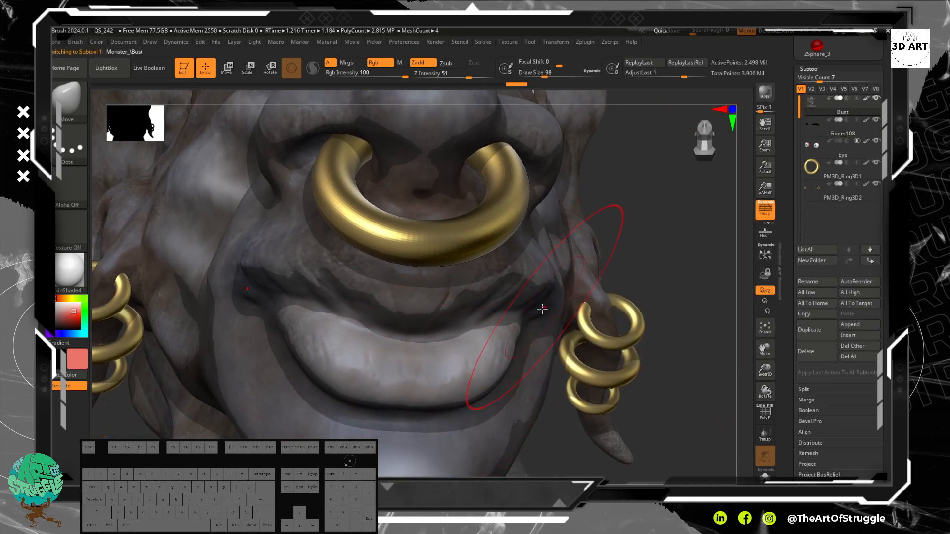
key("bracketleft")
key("bracketleft")
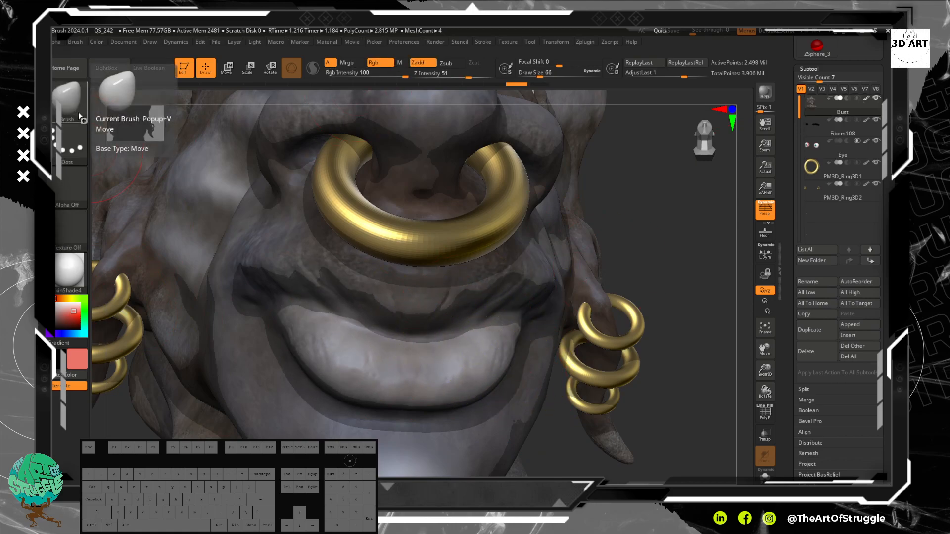
Step: Try a ClayTubes paint stroke on the lower lip and undo it
left_click(79, 116)
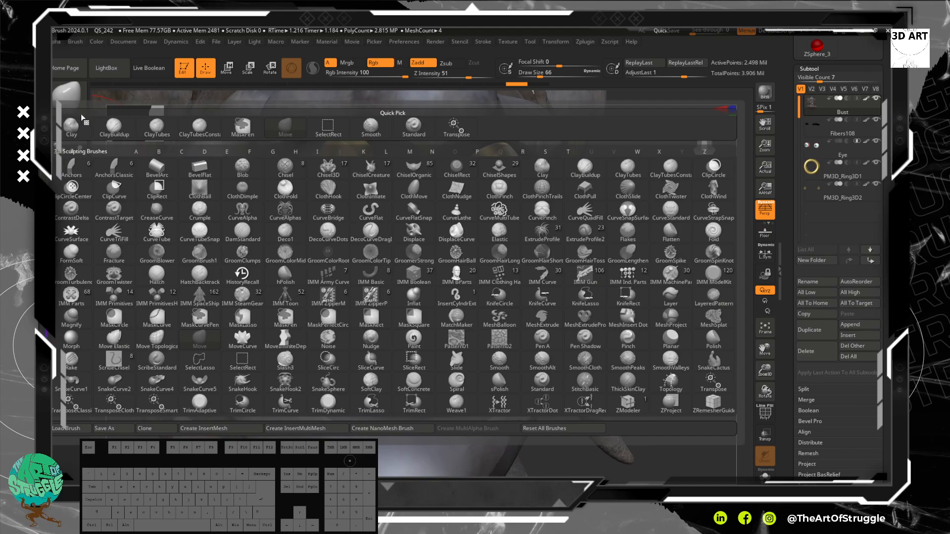
left_click(629, 170)
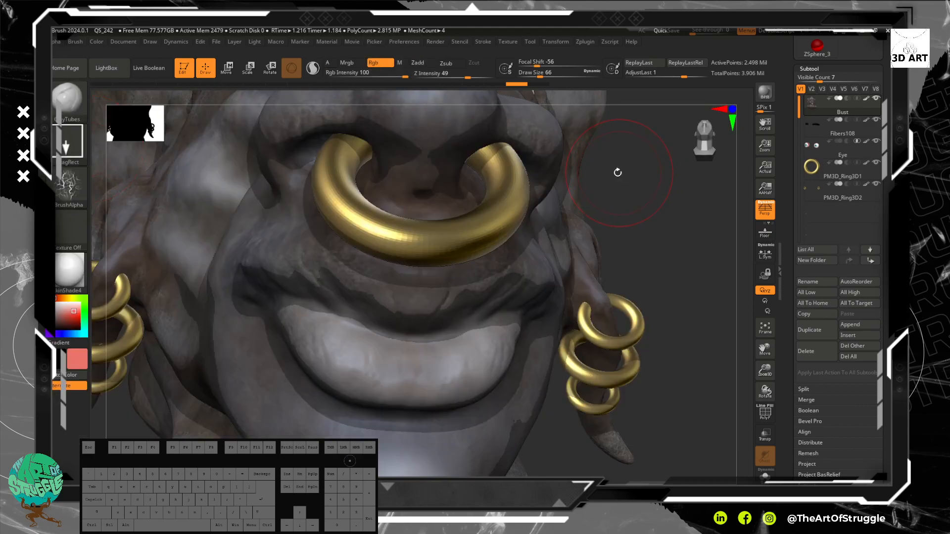
left_click_drag(446, 338, 461, 376)
key("ctrl+z")
Step: Paint the lower lip salmon red with the ClayBuildup brush at size 66, using color only without sculpting
key("b")
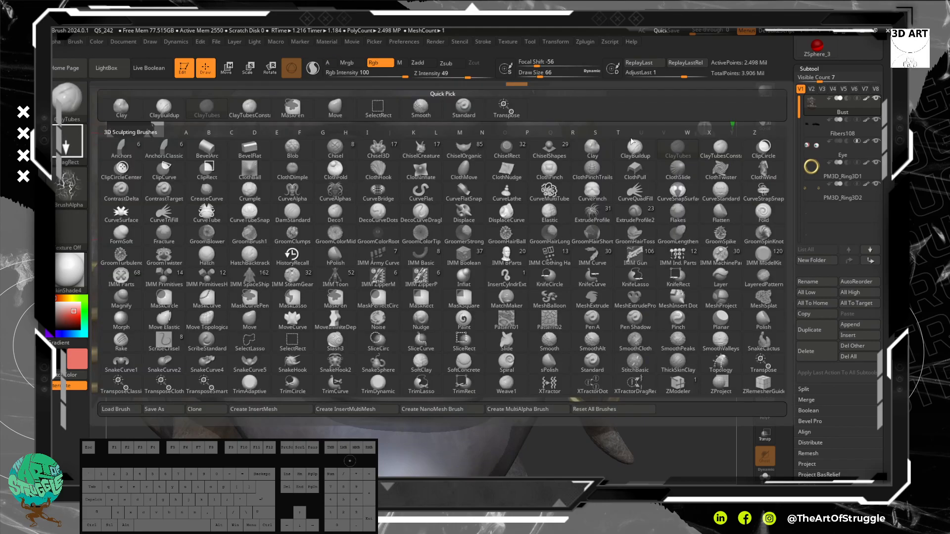
left_click(635, 148)
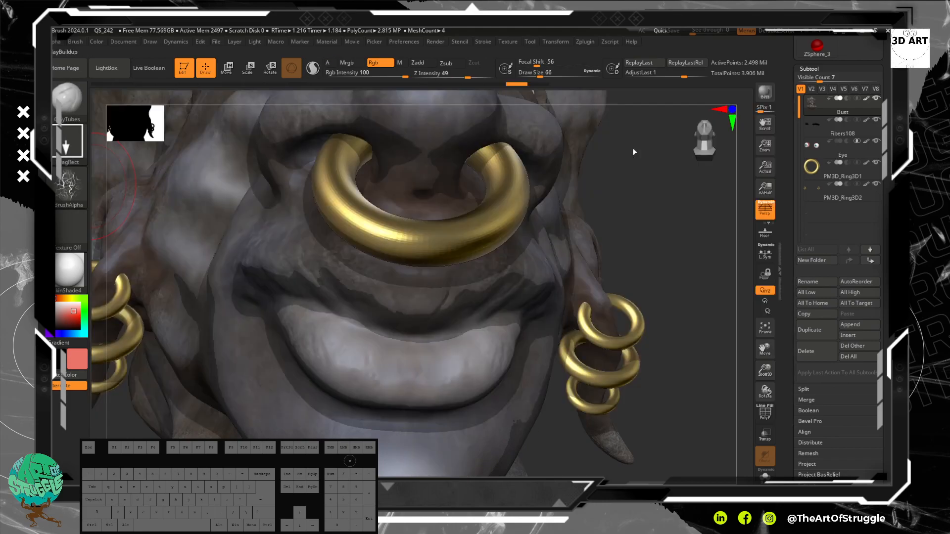
mouse_move(458, 341)
left_mouse_down()
mouse_move(445, 378)
mouse_move(470, 370)
left_mouse_up()
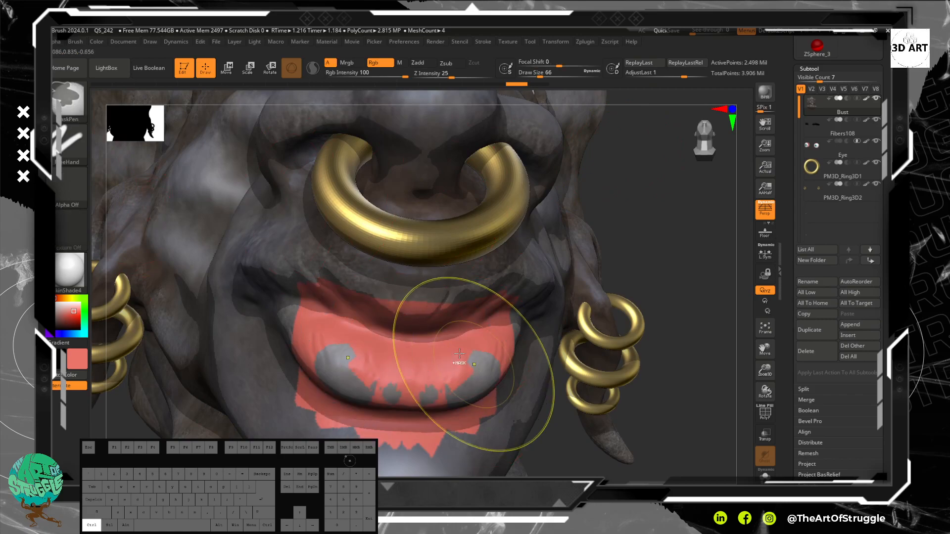
Step: Undo the large pink strokes around the mouth and reduce the brush draw size to 9
key("ctrl+z")
key("bracketleft")
key("bracketleft")
key("bracketleft")
key("bracketleft")
key("bracketleft")
mouse_move(498, 339)
left_mouse_down()
mouse_move(473, 382)
mouse_move(506, 358)
left_mouse_up()
key("ctrl+z")
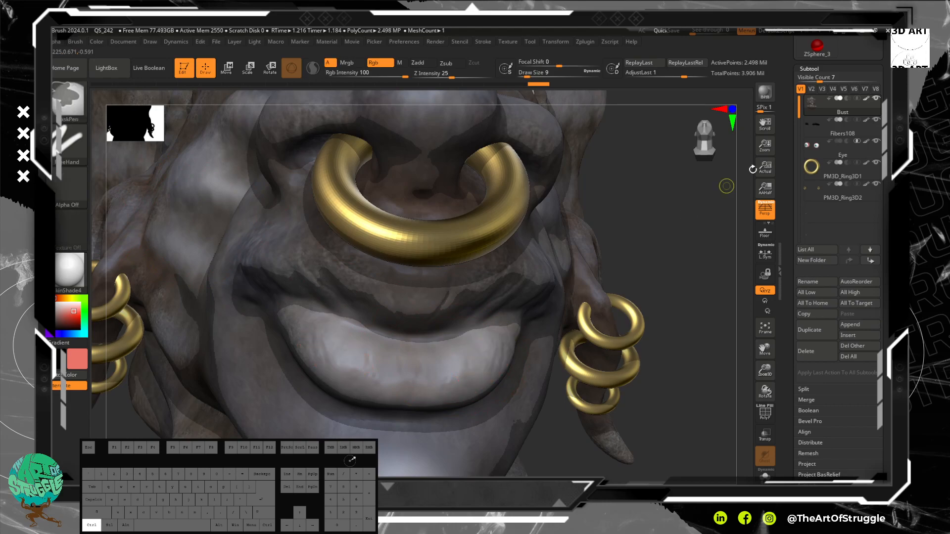
Step: Switch to the Clay brush with the FreeHand stroke and try painting the lower lip pink, undoing the test stroke
left_click(812, 122)
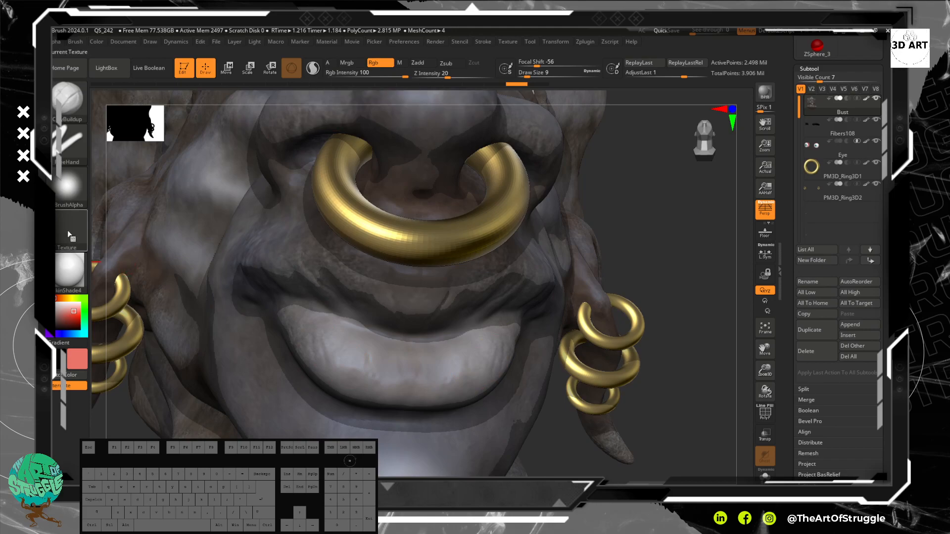
left_click(63, 114)
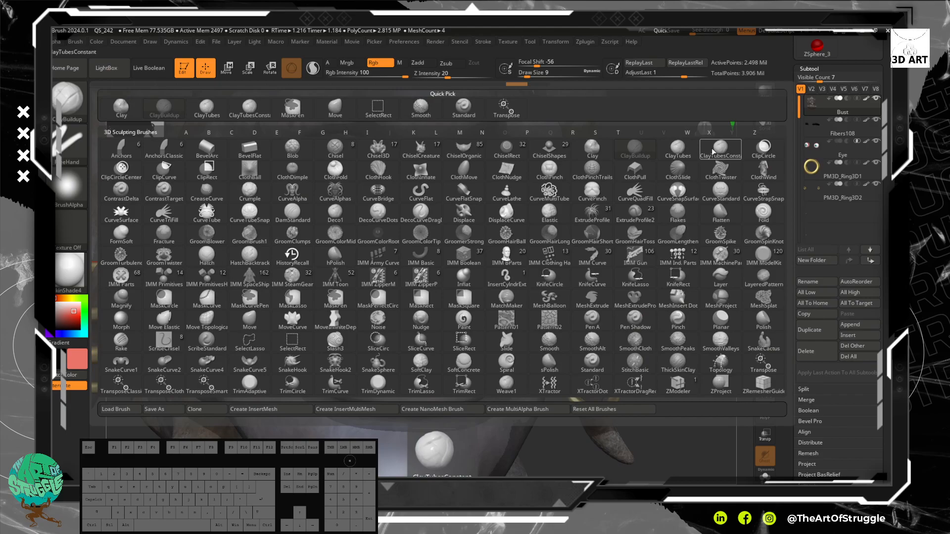
left_click(584, 147)
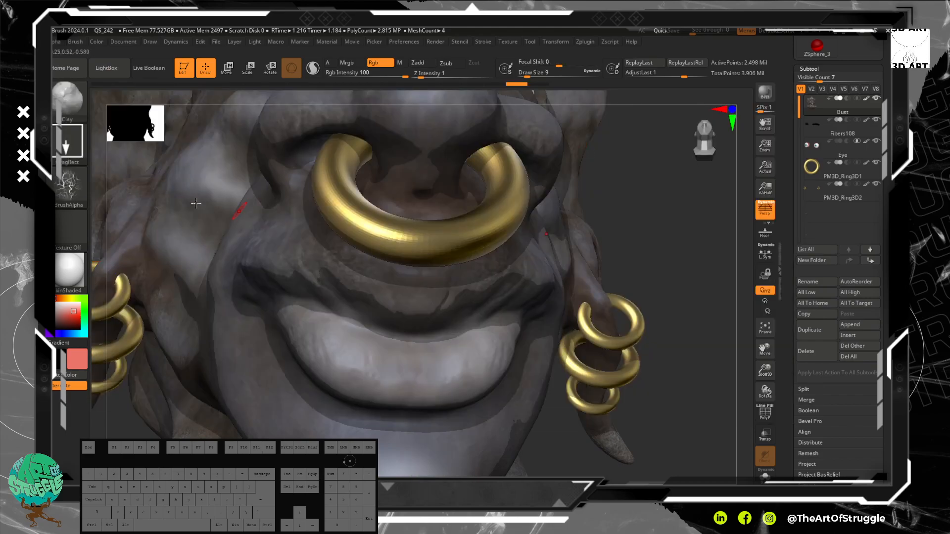
left_click(81, 154)
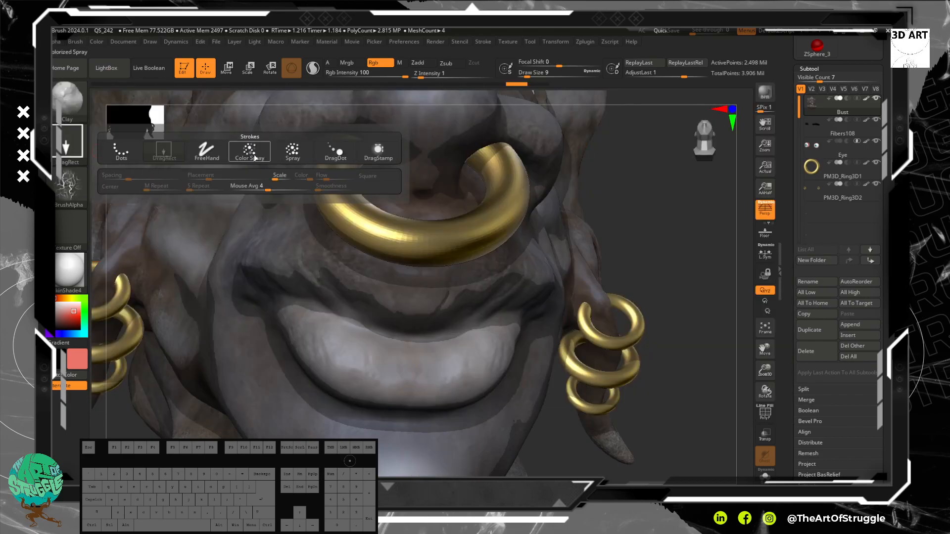
left_click(206, 151)
mouse_move(505, 323)
left_mouse_down()
mouse_move(457, 365)
mouse_move(430, 369)
mouse_move(450, 385)
mouse_move(509, 346)
mouse_move(484, 381)
left_mouse_up()
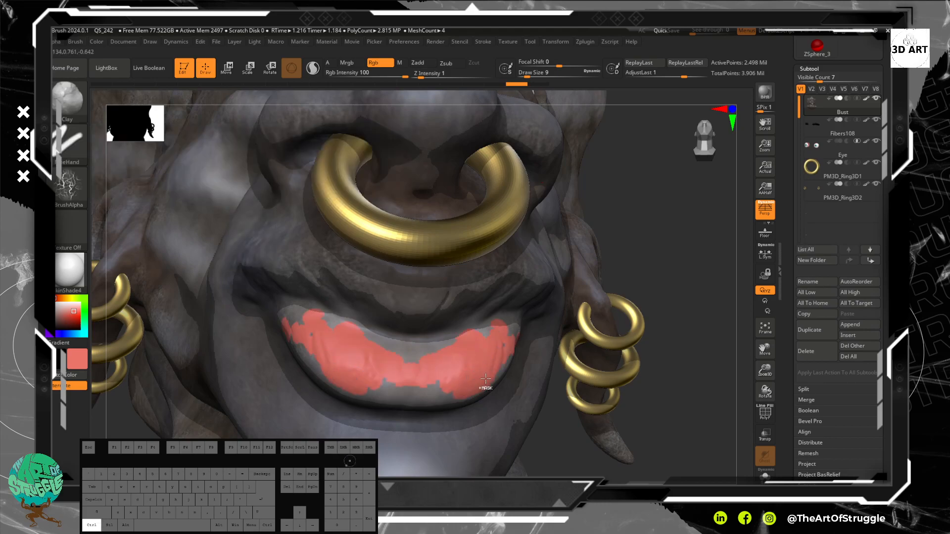
key("ctrl+z")
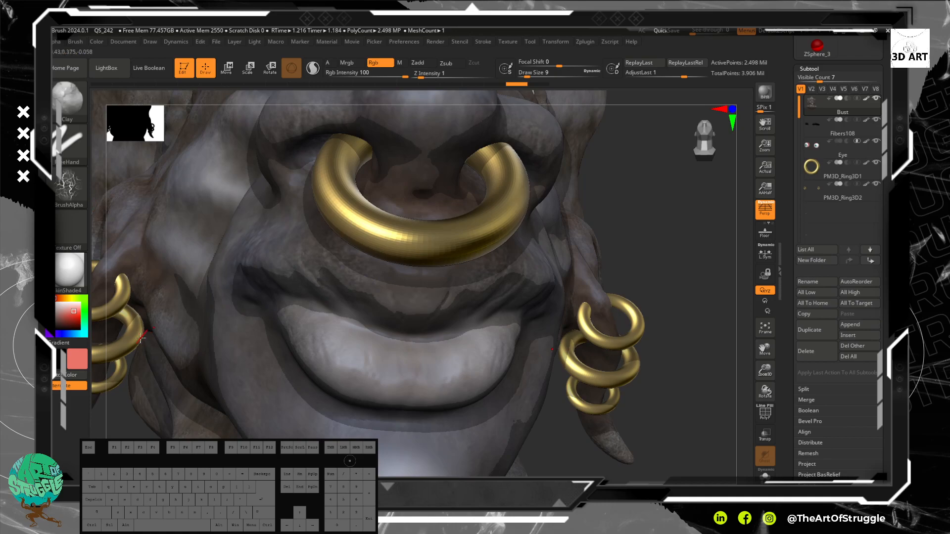
Step: Paint the lower lip in a lighter pink with the Clay brush at draw size 22
left_click_drag(688, 343, 671, 360)
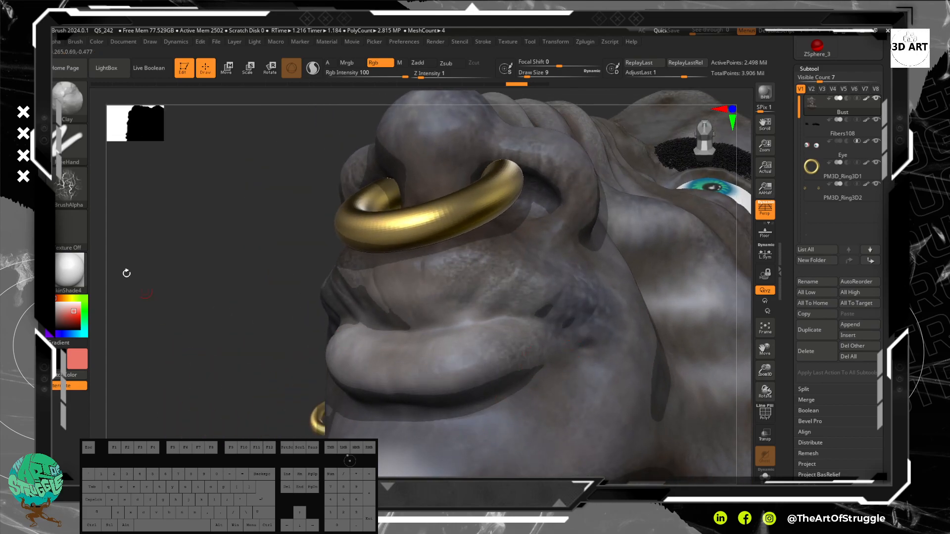
left_click(70, 310)
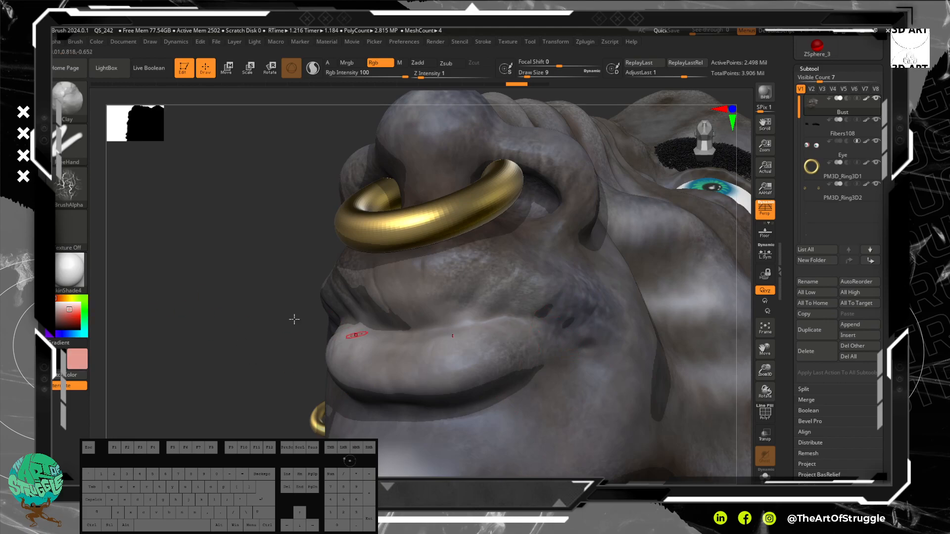
left_click(69, 187)
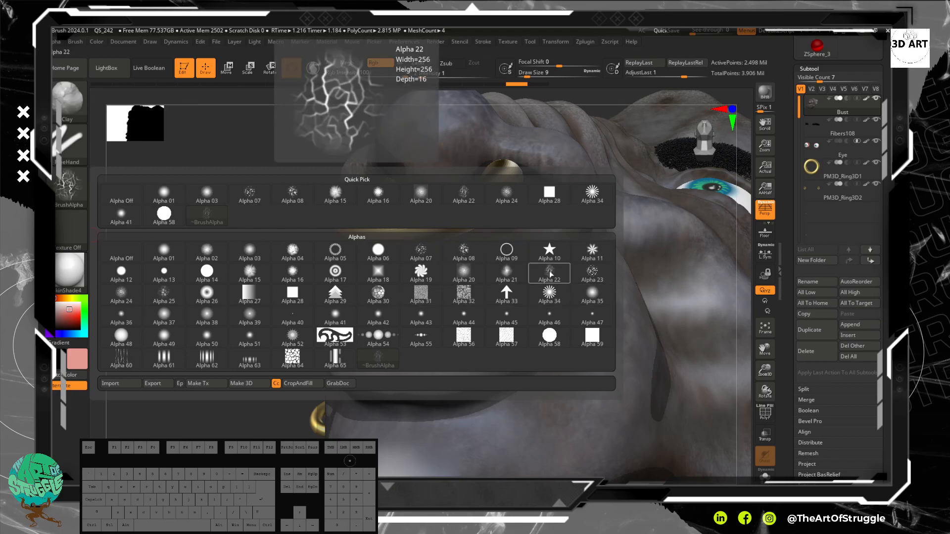
left_click(127, 258)
left_click_drag(221, 246, 227, 261)
mouse_move(547, 329)
left_mouse_down()
mouse_move(470, 354)
mouse_move(495, 366)
mouse_move(552, 341)
mouse_move(559, 327)
mouse_move(455, 368)
mouse_move(384, 361)
mouse_move(471, 354)
left_mouse_up()
key("ctrl")
key("ctrl+z")
key("bracketright")
key("bracketright")
mouse_move(519, 327)
left_mouse_down()
mouse_move(346, 301)
mouse_move(448, 336)
mouse_move(440, 337)
left_mouse_up()
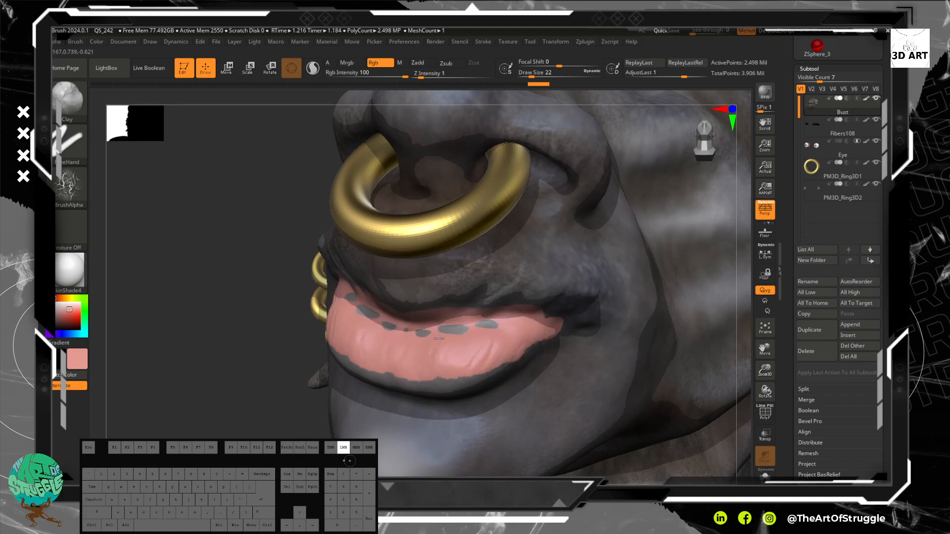
Step: Blend the edges of the pink paint on the lower lip with the Smooth brush
key("shift")
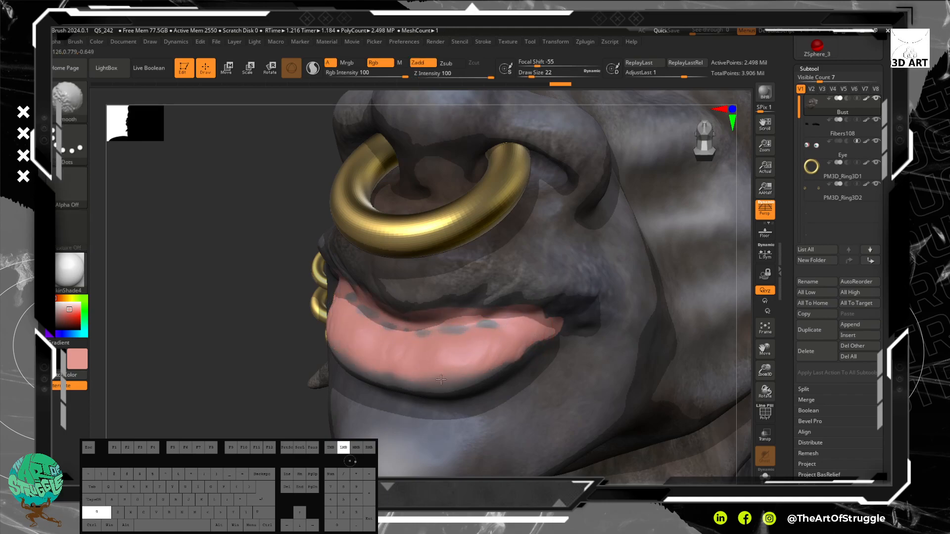
left_click_drag(449, 326, 452, 326, "shift")
mouse_move(180, 269)
left_mouse_down()
mouse_move(218, 238)
mouse_move(277, 233)
left_mouse_up()
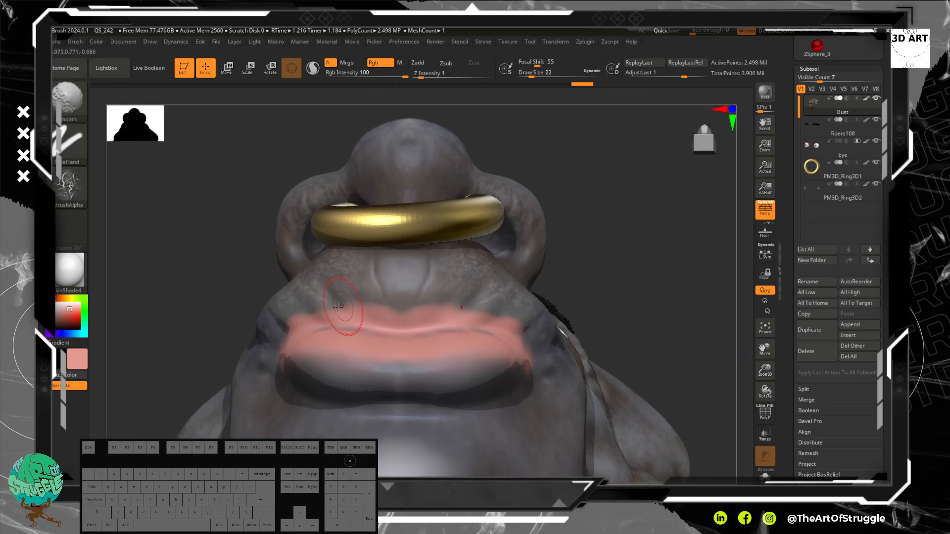
Step: Paint a duller pink onto the upper lip and smooth the transition where it meets the lower lip
left_click_drag(339, 305, 445, 297)
left_click_drag(64, 310, 59, 312)
left_click_drag(317, 317, 420, 308, "shift")
mouse_move(451, 302)
left_mouse_down()
mouse_move(462, 312)
mouse_move(409, 309)
left_mouse_up()
mouse_move(647, 285)
left_mouse_down()
mouse_move(625, 312)
mouse_move(554, 316)
left_mouse_up()
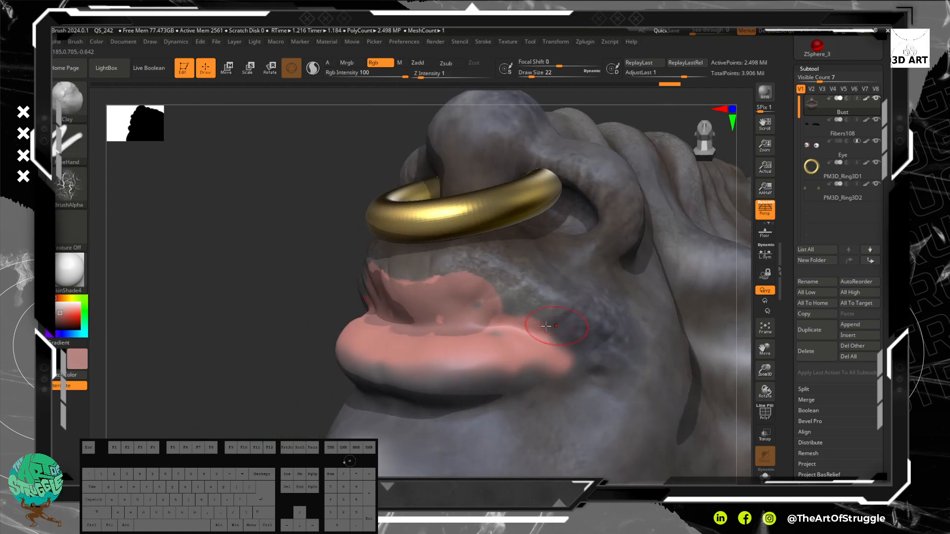
left_click_drag(462, 322, 488, 332, "shift")
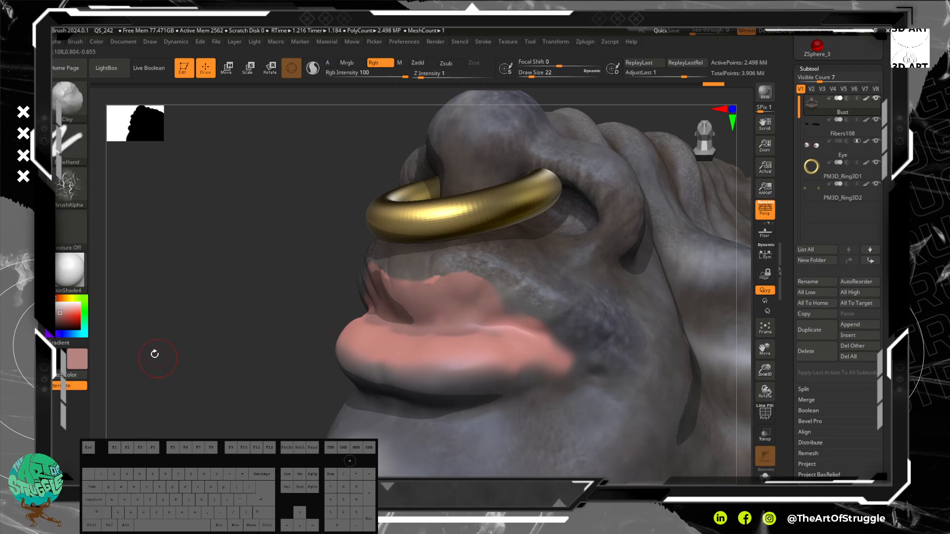
Step: Pick a darker reddish pink and paint the upper lip out to its corners, reducing the draw size to 9
left_click(60, 316)
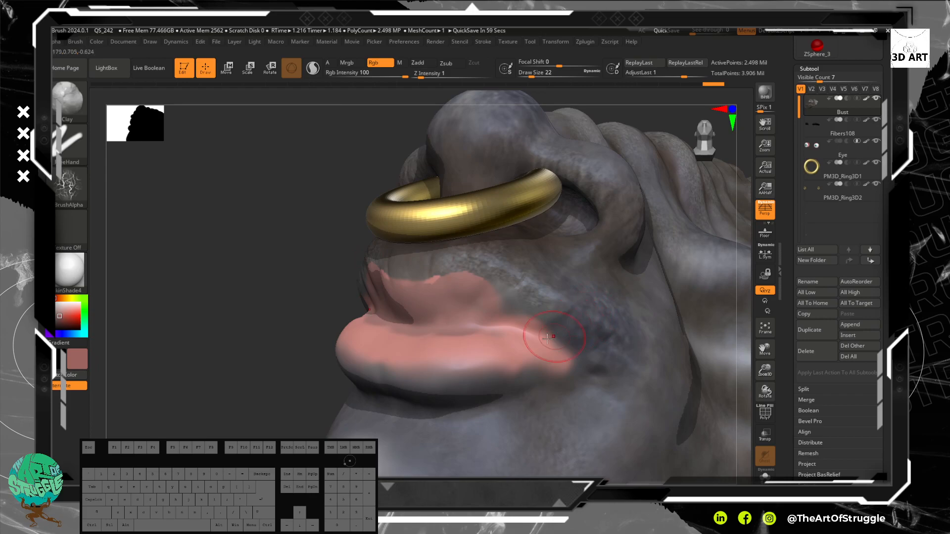
mouse_move(239, 318)
left_mouse_down()
mouse_move(201, 321)
mouse_move(204, 311)
left_mouse_up()
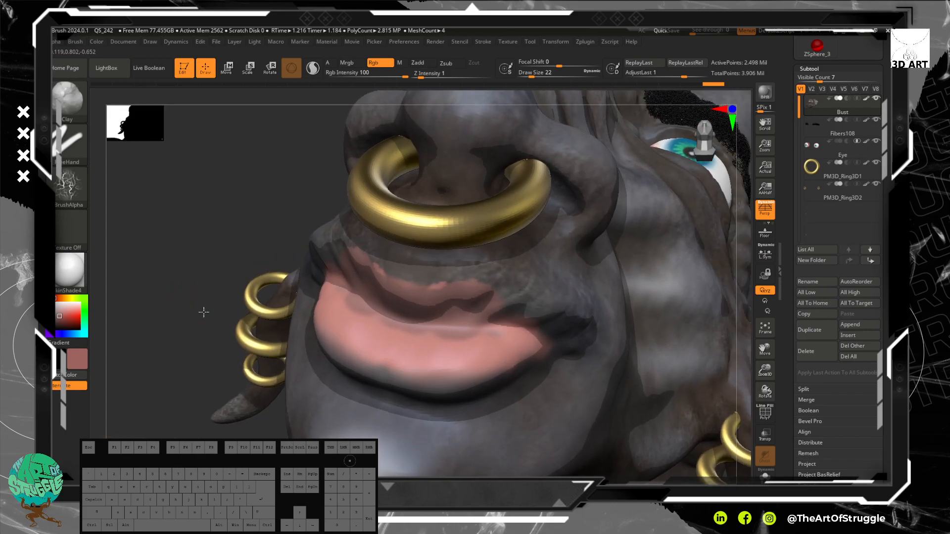
mouse_move(368, 305)
left_mouse_down()
mouse_move(385, 294)
mouse_move(519, 340)
mouse_move(536, 325)
mouse_move(512, 322)
mouse_move(457, 288)
left_mouse_up()
key("bracketleft")
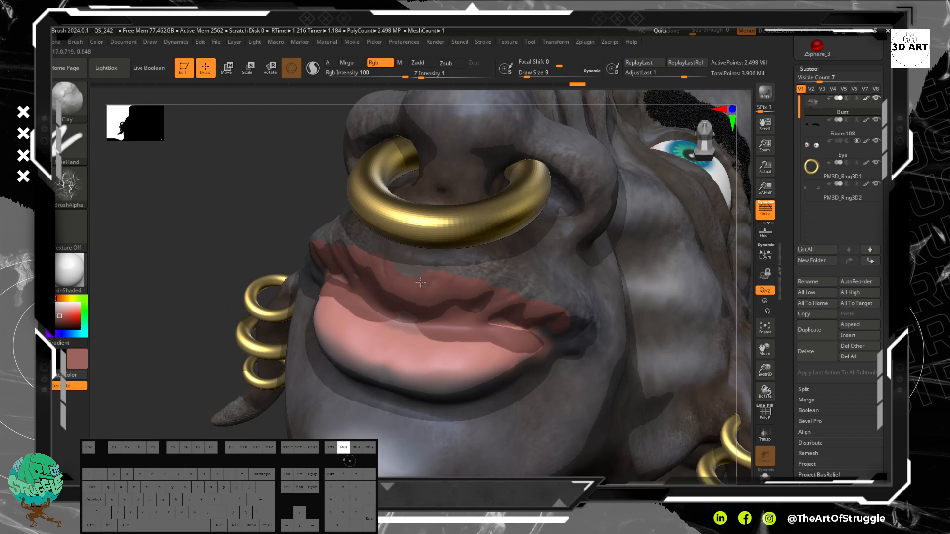
mouse_move(528, 313)
left_mouse_down()
mouse_move(504, 306)
mouse_move(500, 292)
mouse_move(438, 279)
left_mouse_up()
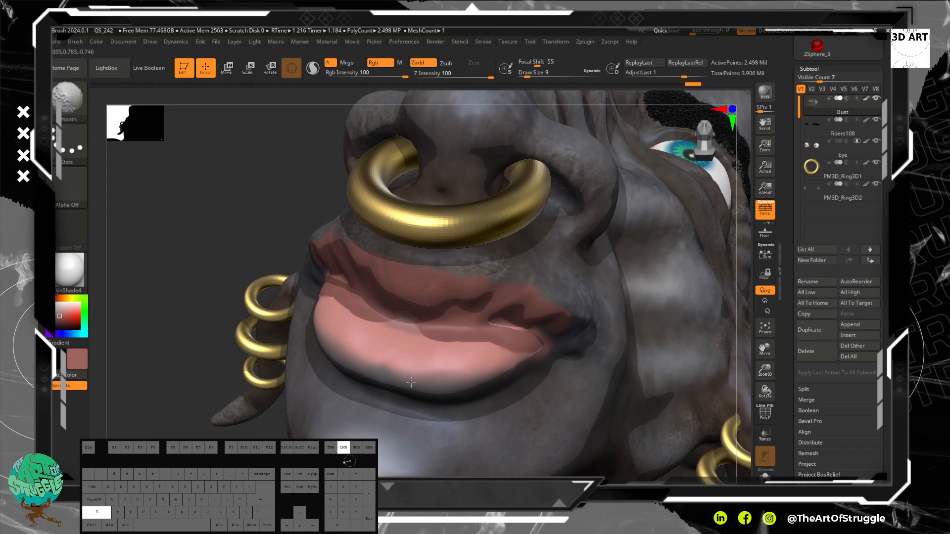
Step: Smooth the paint edges along the upper lip and at the corners of the mouth
left_click_drag(367, 266, 361, 263, "shift")
left_click_drag(153, 198, 247, 220)
mouse_move(270, 251)
left_mouse_down("shift")
mouse_move(306, 276)
mouse_move(247, 259)
mouse_move(228, 268)
mouse_move(219, 252)
mouse_move(252, 279)
left_mouse_up("shift")
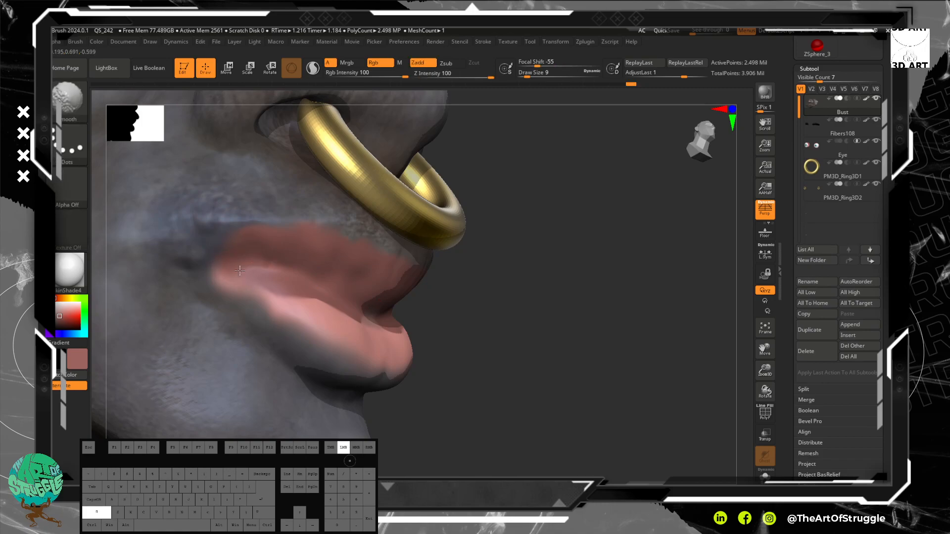
left_click_drag(435, 346, 339, 339, "shift")
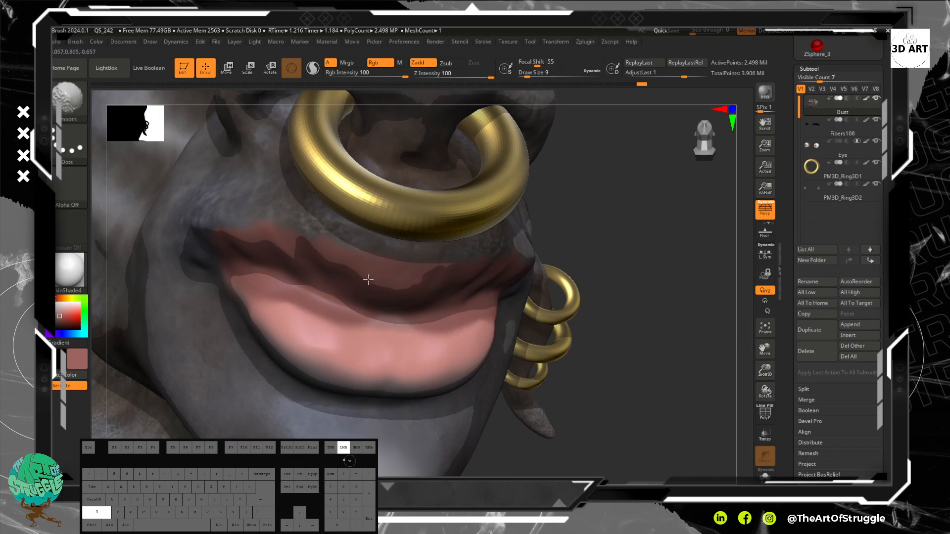
Step: Step back through the undo history and turn off Zadd for the Smooth brush
key("ctrl")
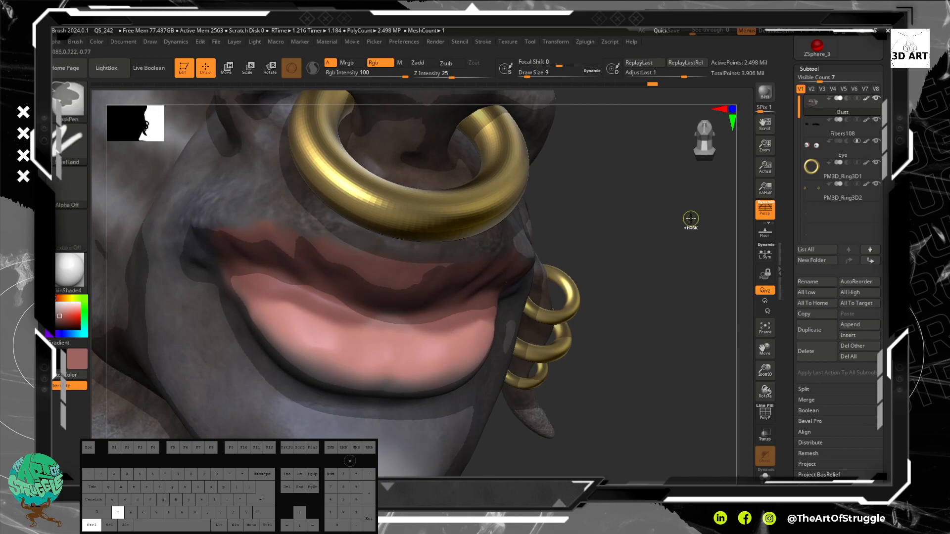
left_click_drag(587, 86, 563, 88)
key("shift")
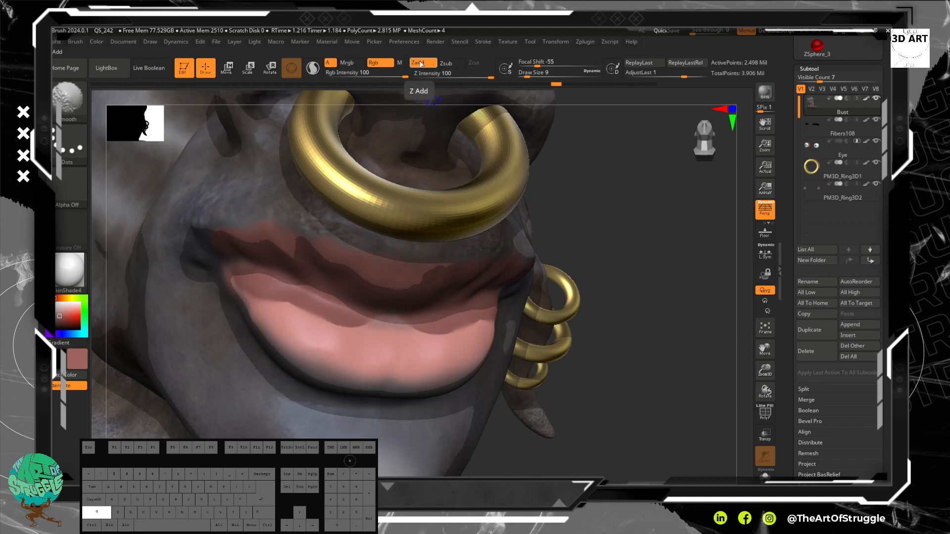
left_click(421, 63)
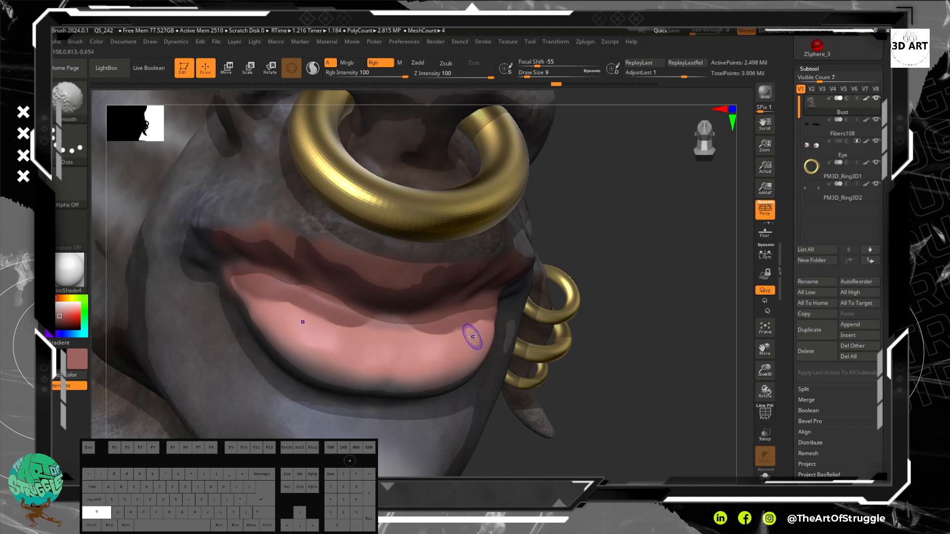
Step: Turn on Zadd for the Clay brush and roll the undo history back to before the lips were painted
key("ctrl")
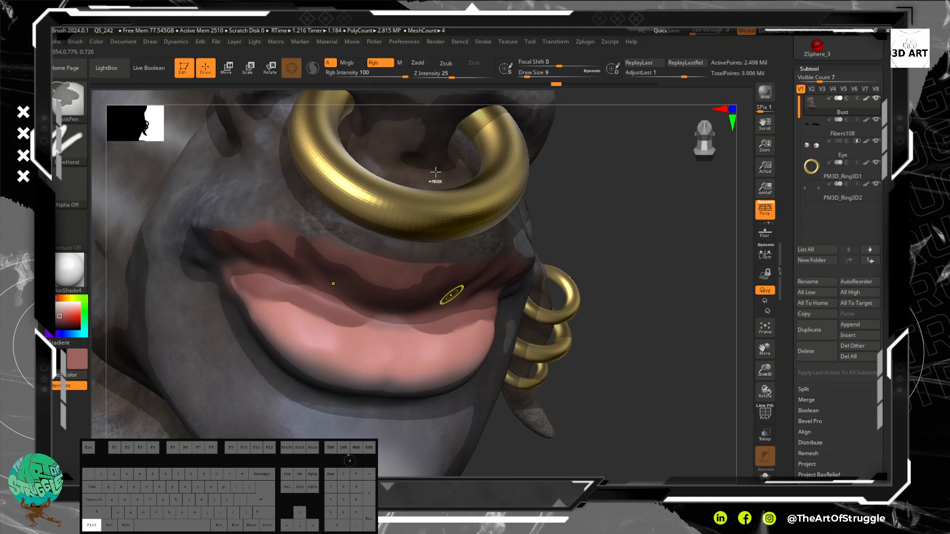
key("ctrl+z")
key("ctrl+z")
left_click(422, 65)
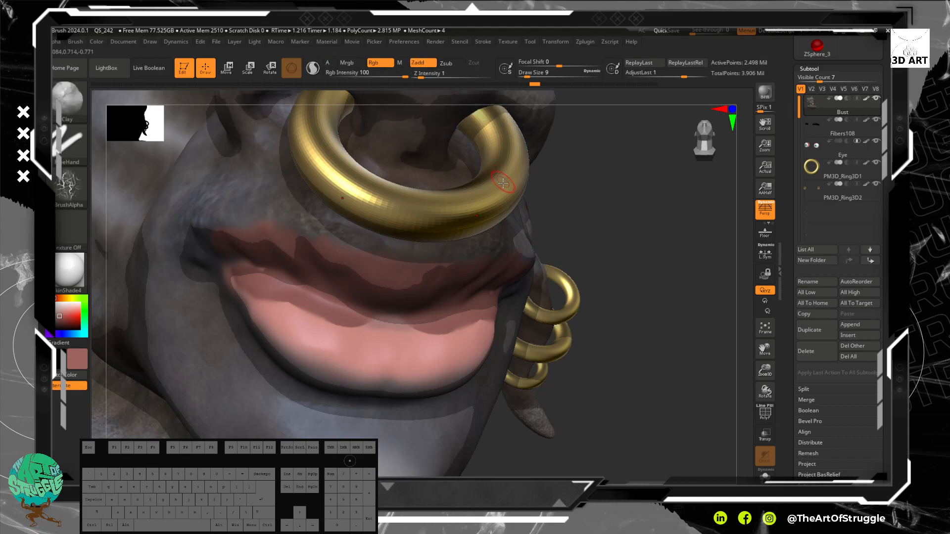
key("ctrl+z")
key("ctrl+z")
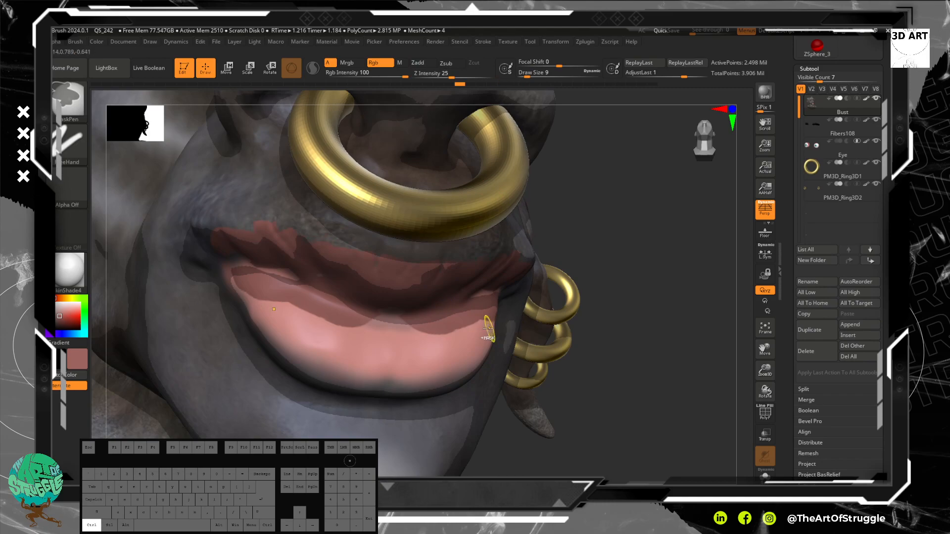
left_click_drag(404, 80, 294, 85)
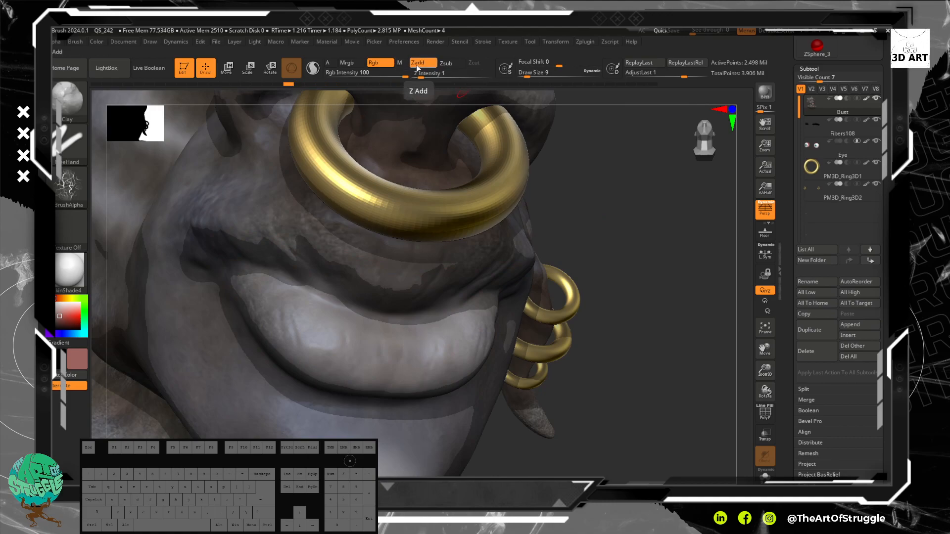
key("shift")
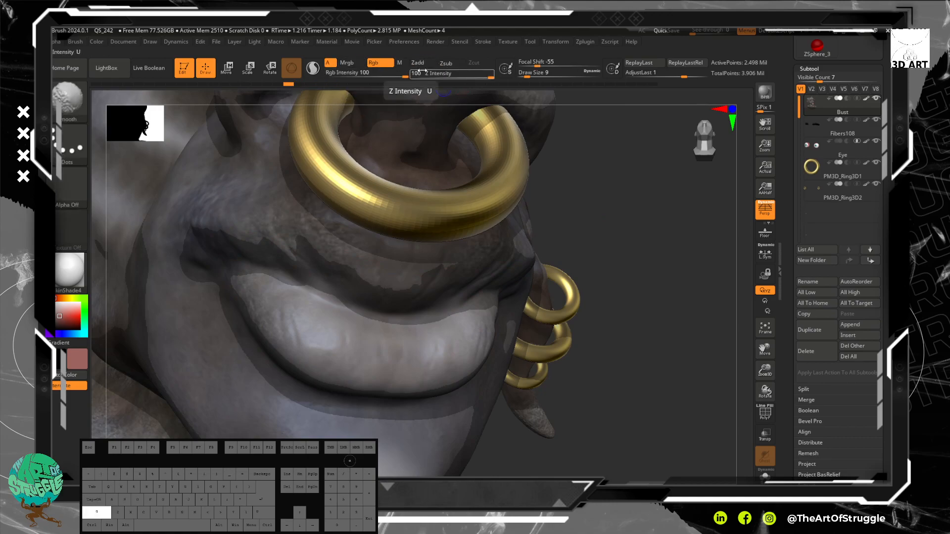
left_click(423, 63, "shift")
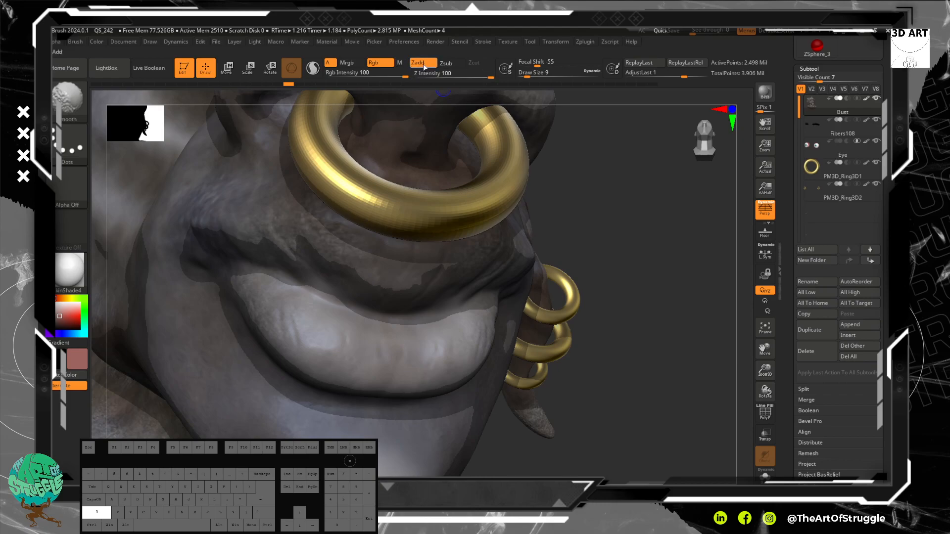
left_click(369, 64, "shift")
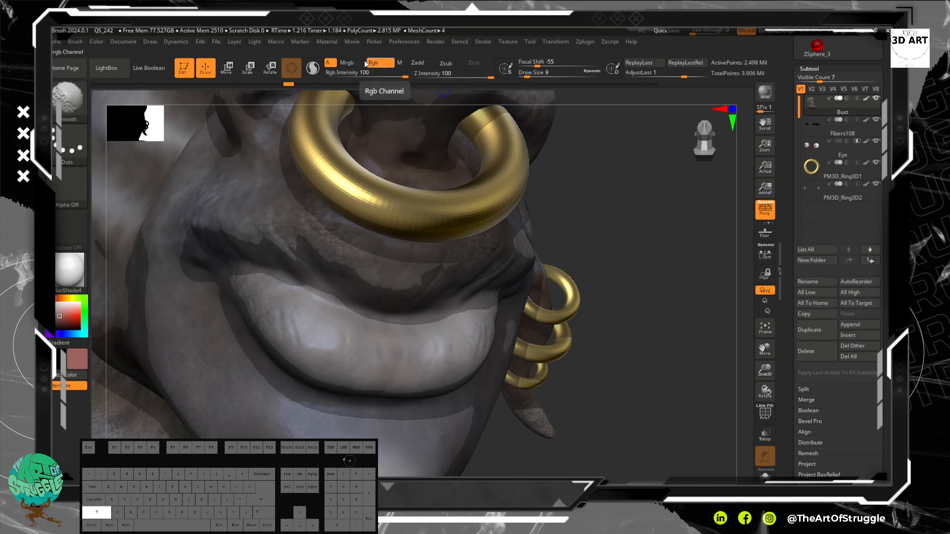
Step: Repaint the lower lip in the reddish pink, accepting removal of the later undo entries, and smooth the paint's edges
mouse_move(273, 290)
left_mouse_down()
mouse_move(299, 327)
mouse_move(337, 349)
mouse_move(342, 342)
mouse_move(295, 295)
mouse_move(435, 337)
mouse_move(426, 321)
mouse_move(260, 289)
left_mouse_up()
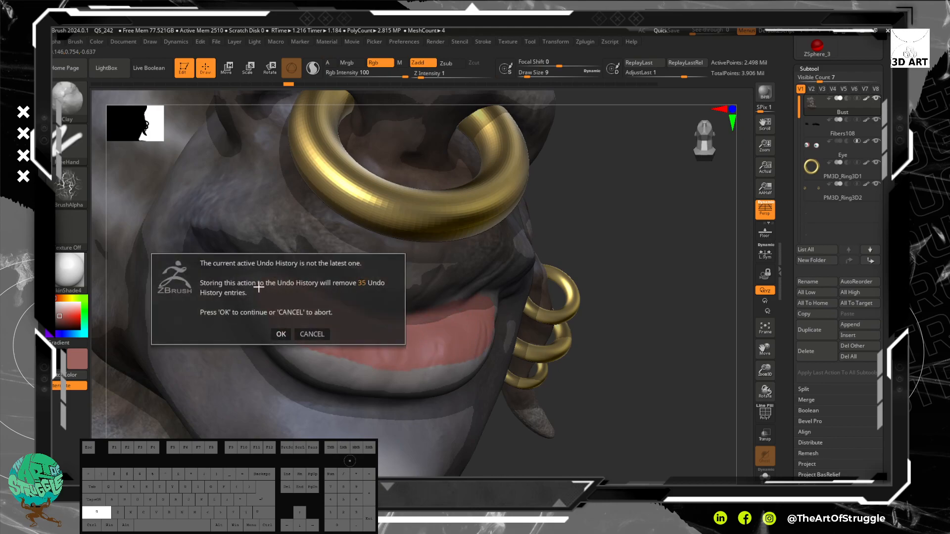
left_click(280, 334)
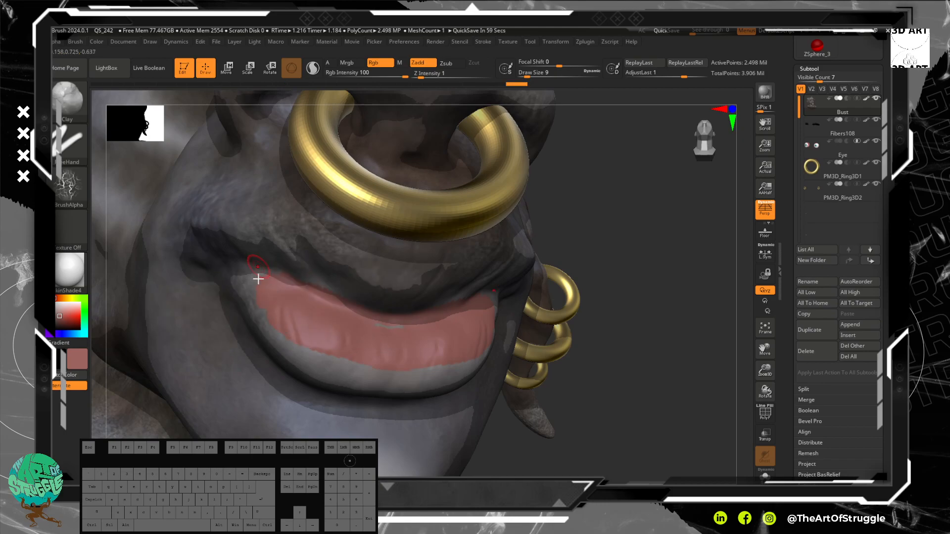
key("shift")
left_click_drag(256, 292, 262, 306, "shift")
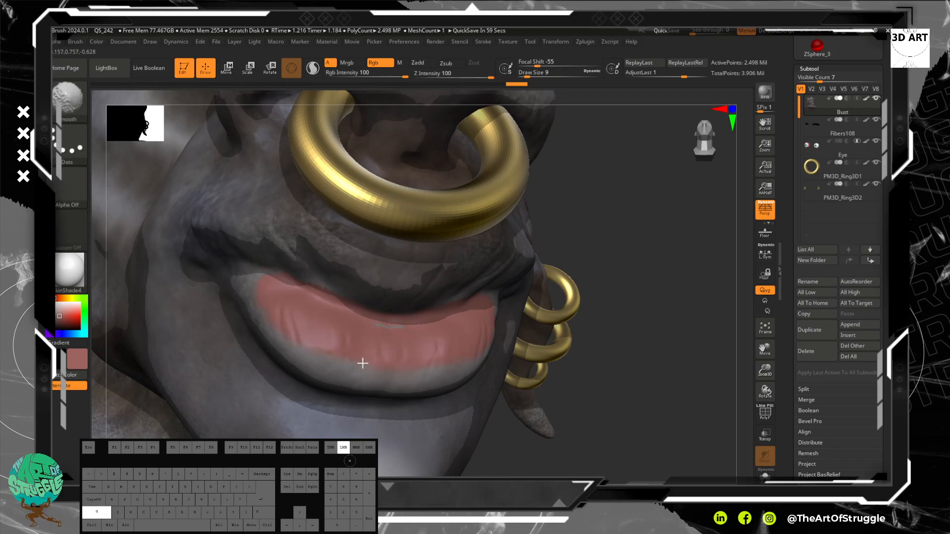
left_click_drag(447, 339, 474, 337, "shift")
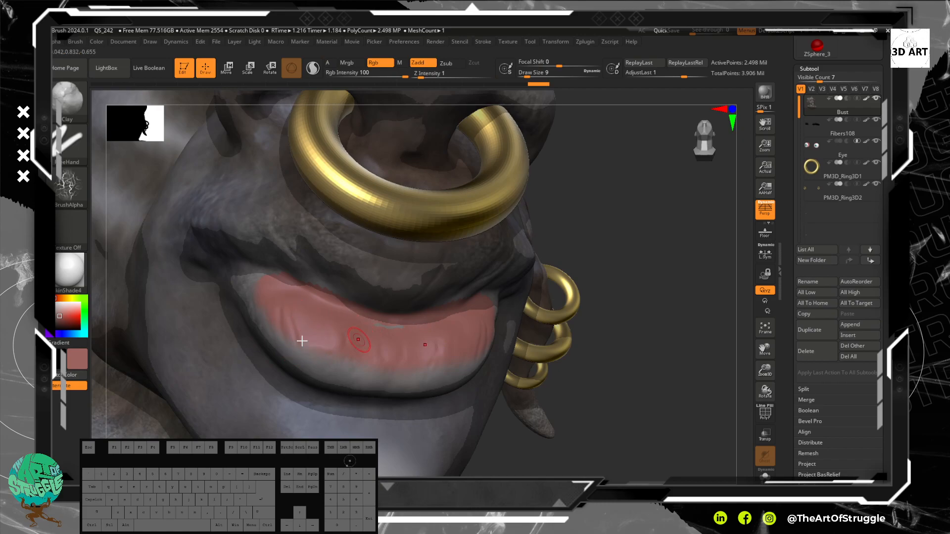
Step: Extend the reddish pink over the rest of the lower lip and smooth the edges of the paint
left_click_drag(400, 323, 369, 320, "shift")
mouse_move(278, 271)
left_mouse_down("shift")
mouse_move(271, 260)
mouse_move(257, 293)
mouse_move(315, 356)
mouse_move(403, 378)
left_mouse_up("shift")
left_click_drag(326, 364, 296, 357, "shift")
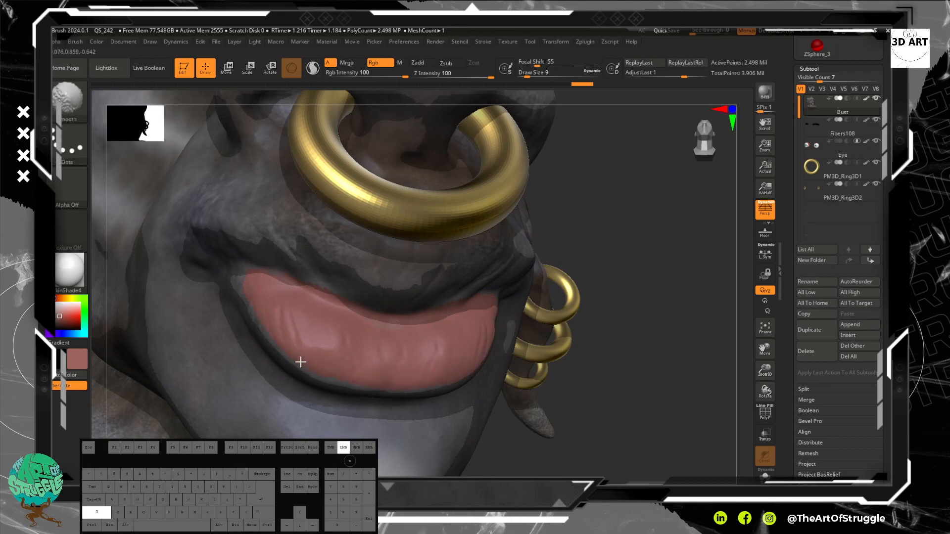
left_click_drag(398, 395, 468, 358, "shift")
mouse_move(710, 321)
left_mouse_down()
mouse_move(613, 319)
mouse_move(682, 322)
left_mouse_up()
left_click_drag(536, 324, 516, 311)
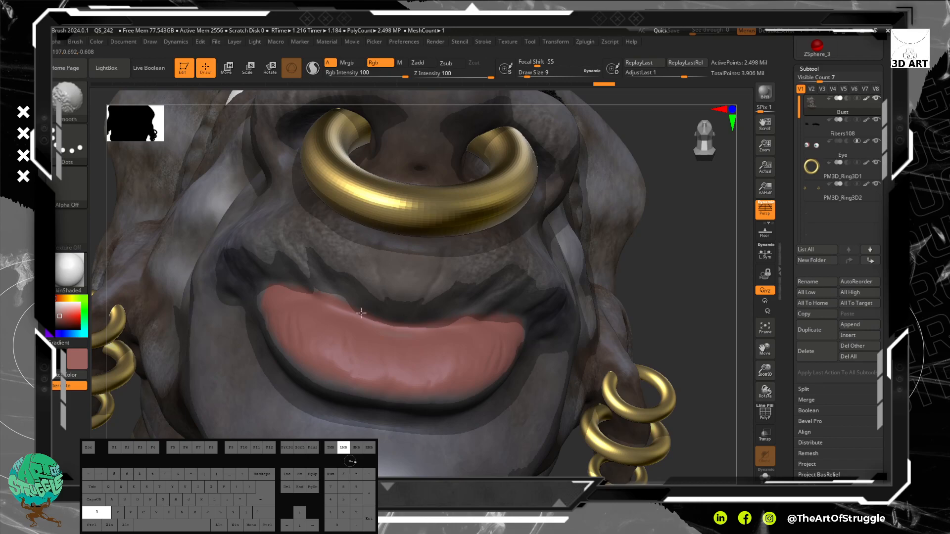
Step: Paint the upper lip reddish pink out to both corners of the mouth and smooth the paint's upper edge
left_click_drag(293, 280, 300, 272)
left_click_drag(453, 299, 523, 296)
left_click_drag(423, 272, 530, 292)
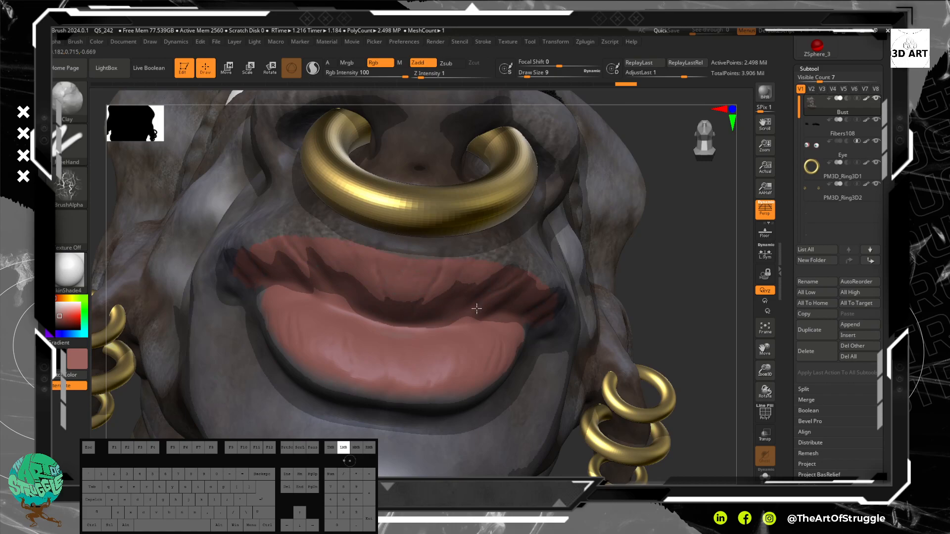
left_click_drag(545, 320, 556, 322)
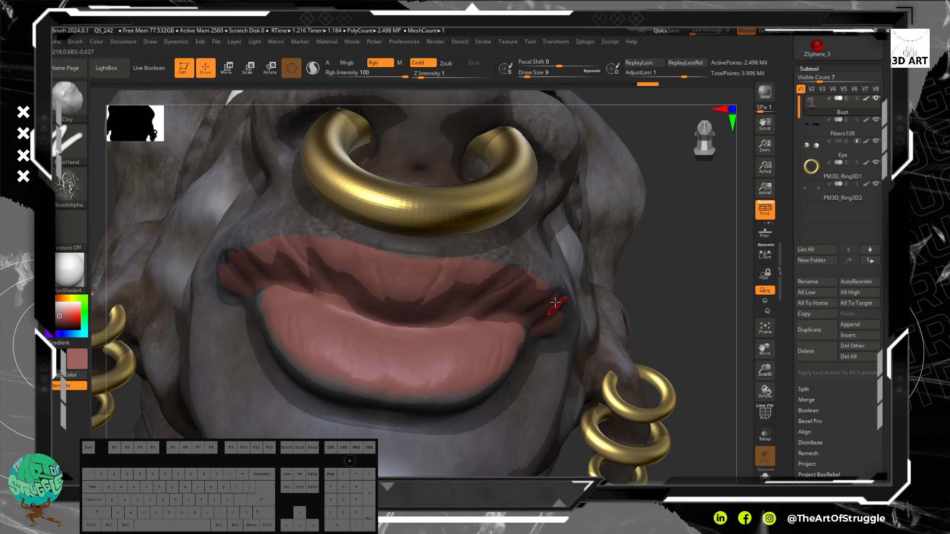
key("shift")
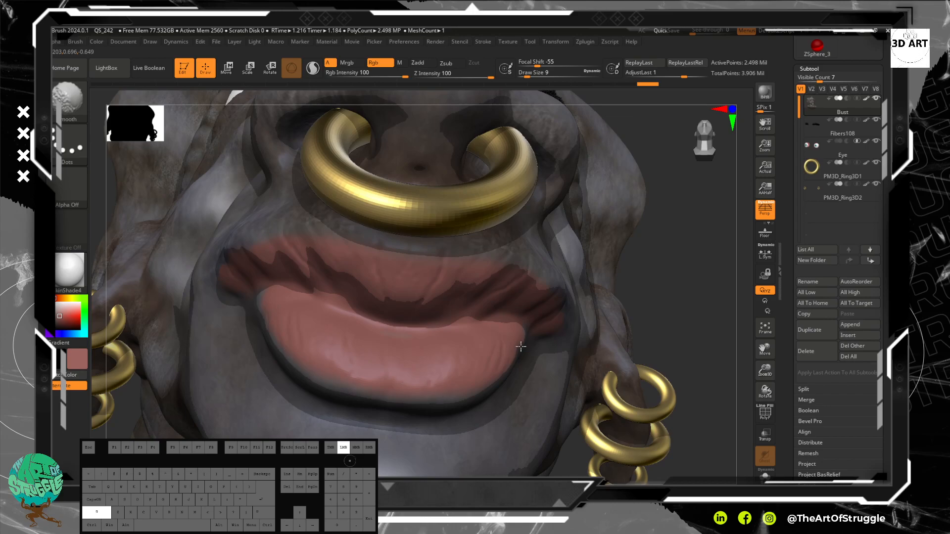
Step: Extend the pink around the mouth corner from the side and smooth its border along the upper lip
left_click_drag(744, 347, 709, 365)
mouse_move(631, 311)
left_mouse_down()
mouse_move(413, 261)
mouse_move(450, 270)
left_mouse_up()
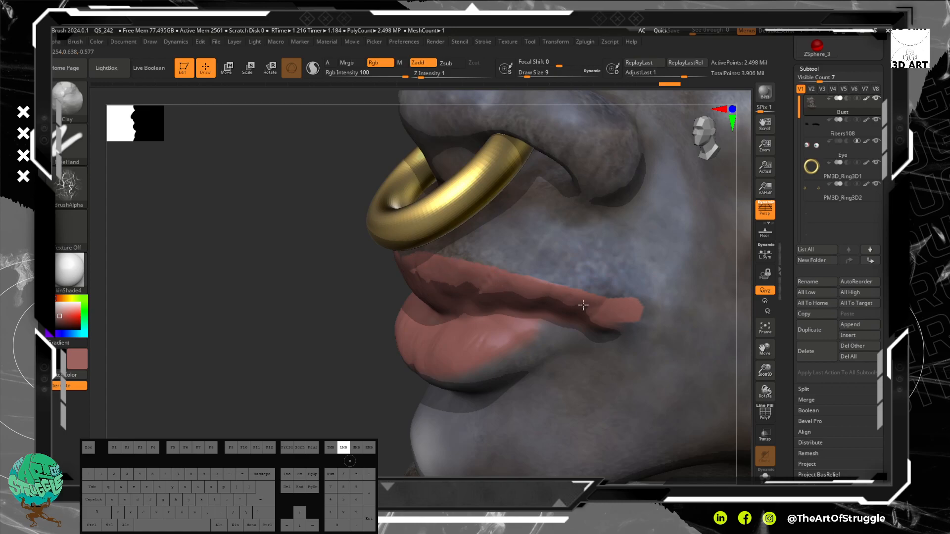
key("shift")
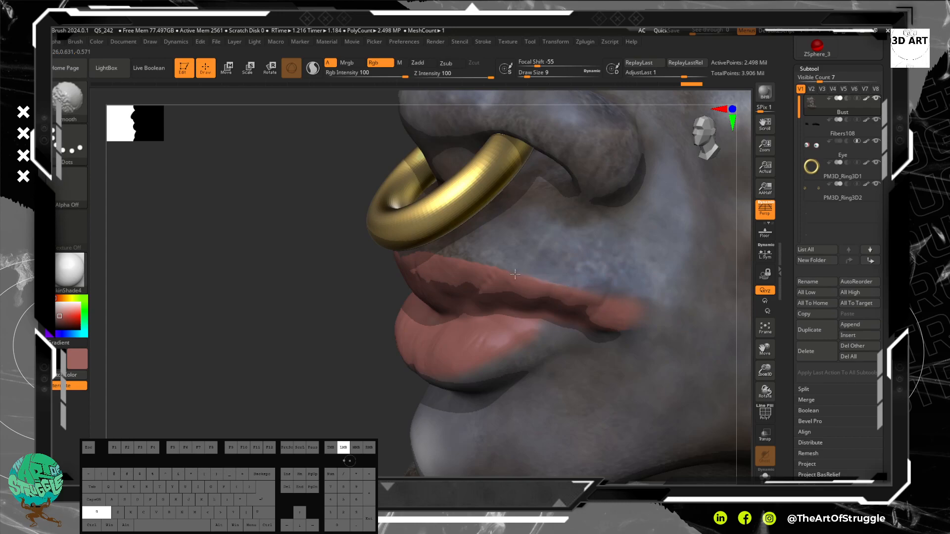
left_click_drag(451, 257, 415, 267, "shift")
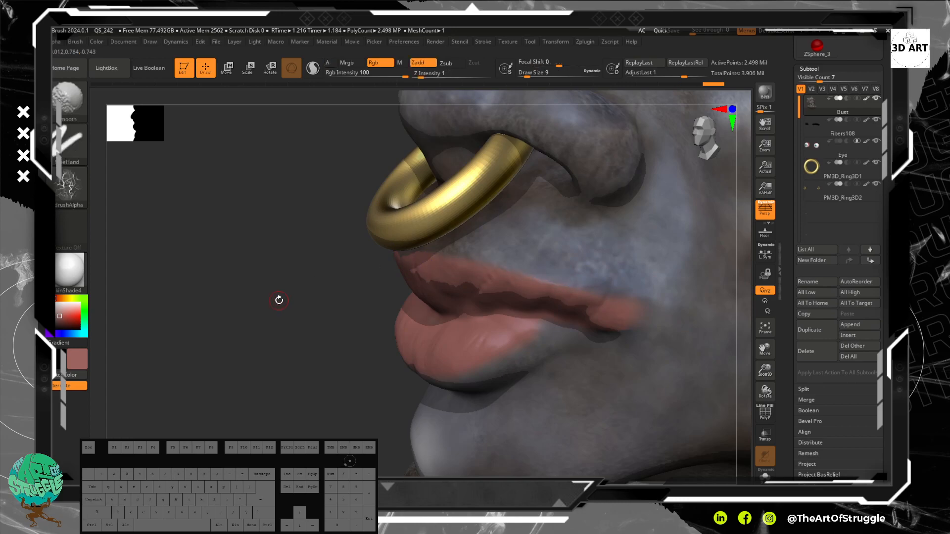
left_click_drag(278, 299, 346, 296)
mouse_move(464, 255)
left_mouse_down("shift")
mouse_move(446, 248)
mouse_move(410, 289)
left_mouse_up("shift")
Step: Paint the outer end of the lower lip up to the mouth corner and smooth its lower edge
mouse_move(493, 340)
left_mouse_down("shift")
mouse_move(555, 328)
mouse_move(532, 327)
mouse_move(557, 333)
left_mouse_up("shift")
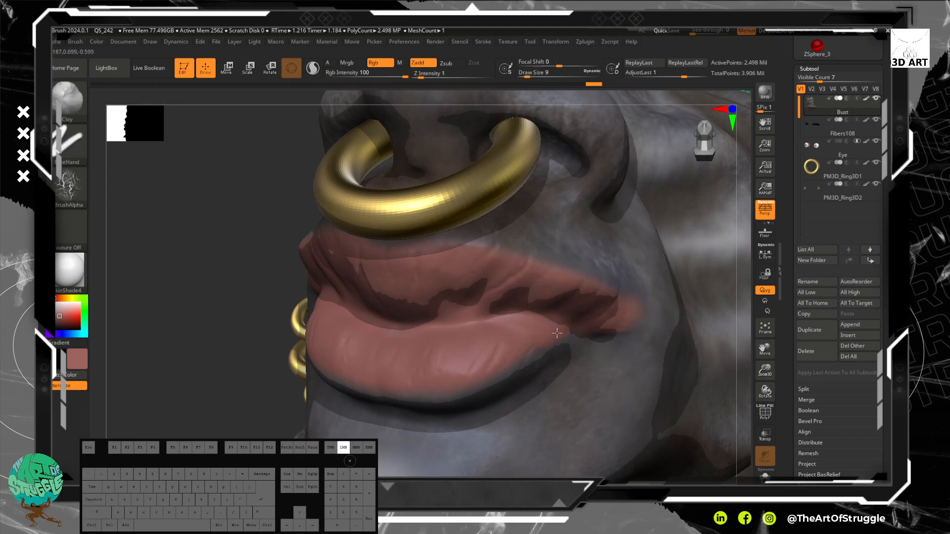
key("shift")
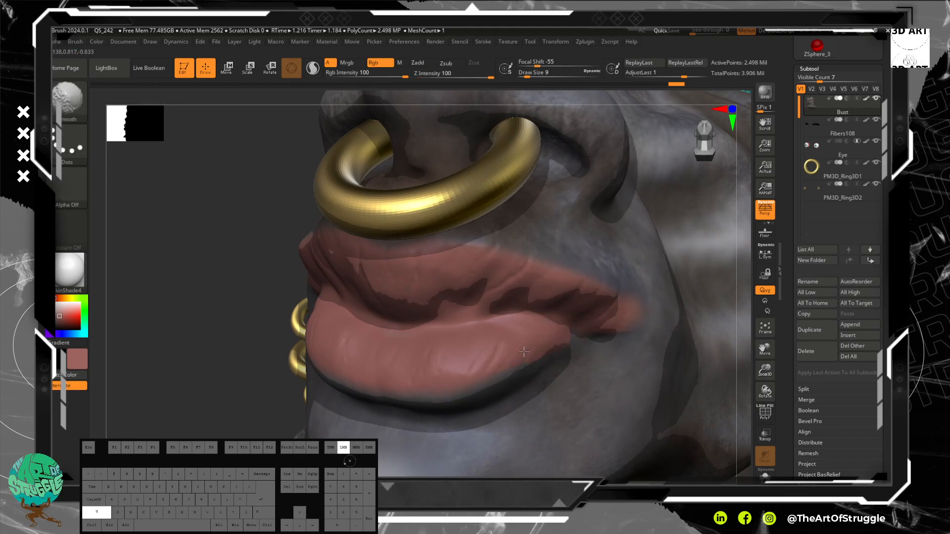
mouse_move(544, 334)
left_mouse_down("shift")
mouse_move(505, 371)
mouse_move(463, 388)
left_mouse_up("shift")
left_click_drag(498, 372, 506, 372, "shift")
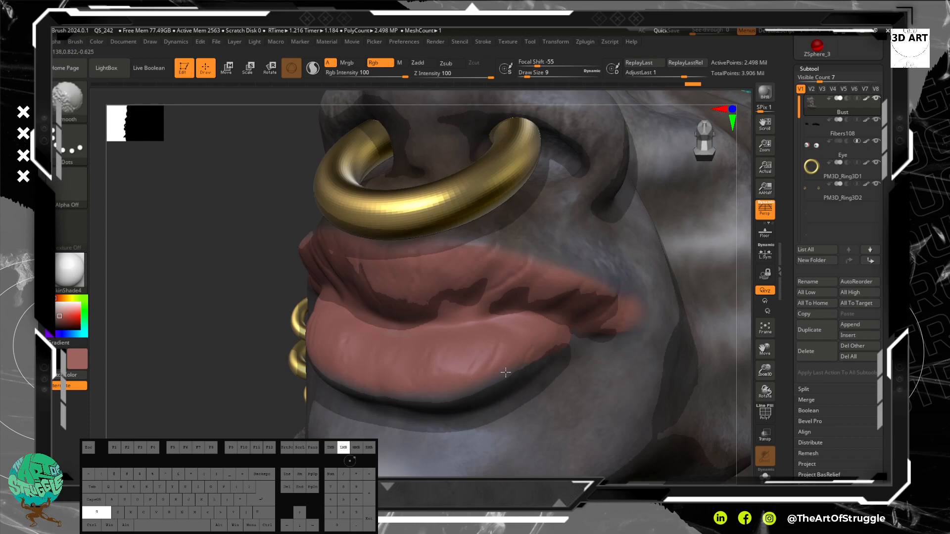
left_click_drag(553, 346, 543, 354, "shift")
Step: Switch to the ClayBuildup brush with Zadd on and set its Z Intensity to 6
key("b")
key("c")
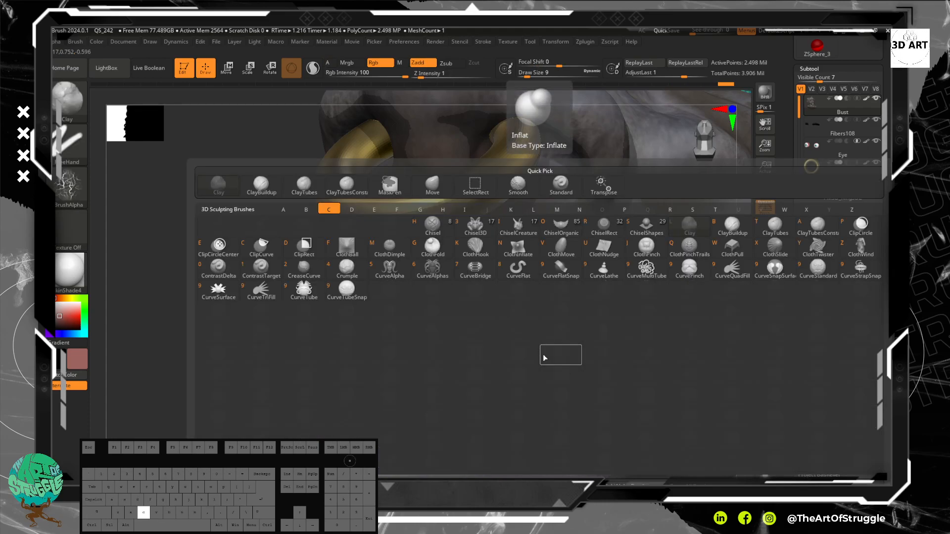
key("b")
left_click_drag(527, 347, 522, 370)
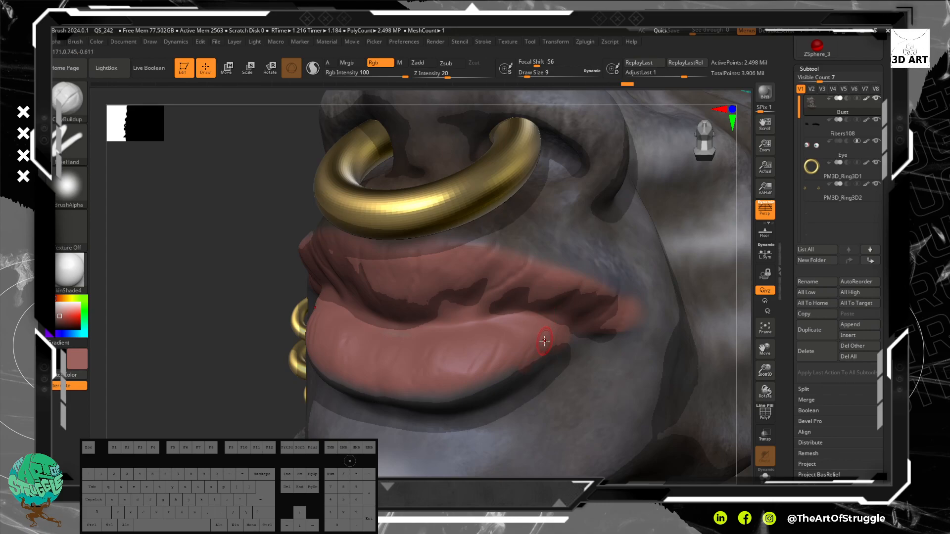
left_click(418, 62)
left_click_drag(441, 77, 438, 78)
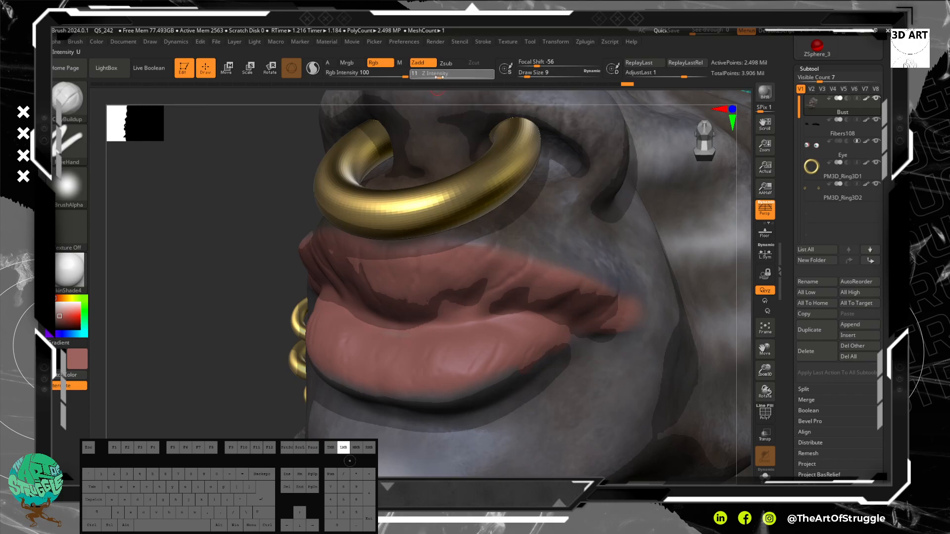
Step: Sculpt a row of vertical wrinkle ridges across the lower lip with ClayBuildup
left_click_drag(549, 320, 505, 370)
mouse_move(529, 346)
left_mouse_down()
mouse_move(507, 374)
mouse_move(465, 388)
left_mouse_up()
mouse_move(475, 354)
left_mouse_down()
mouse_move(439, 391)
mouse_move(417, 396)
left_mouse_up()
left_click_drag(434, 367, 421, 387)
left_click_drag(441, 356, 423, 381)
left_click_drag(435, 363, 411, 393)
mouse_move(405, 358)
left_mouse_down()
mouse_move(396, 385)
mouse_move(383, 388)
left_mouse_up()
left_click_drag(377, 364, 370, 388)
Step: Sculpt slanted wrinkle ridges along the upper lip from its middle toward the mouth corner
left_click_drag(486, 261, 482, 289)
left_click_drag(505, 257, 488, 286)
left_click_drag(513, 264, 485, 288)
left_click_drag(497, 278, 445, 305)
left_click_drag(548, 263, 524, 298)
left_click_drag(565, 277, 540, 303)
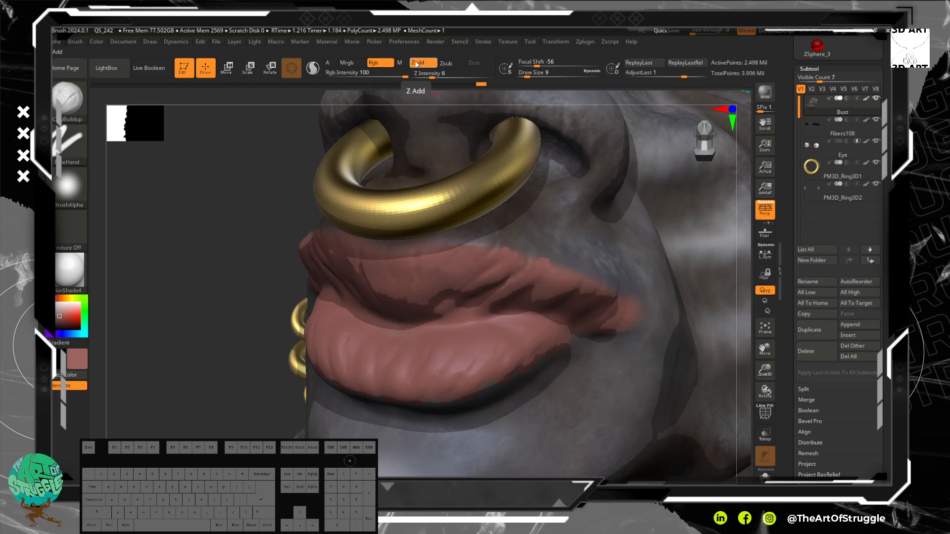
Step: Turn off Rgb for ClayBuildup and smooth the paint along the upper lip's outer edge
left_click(388, 66)
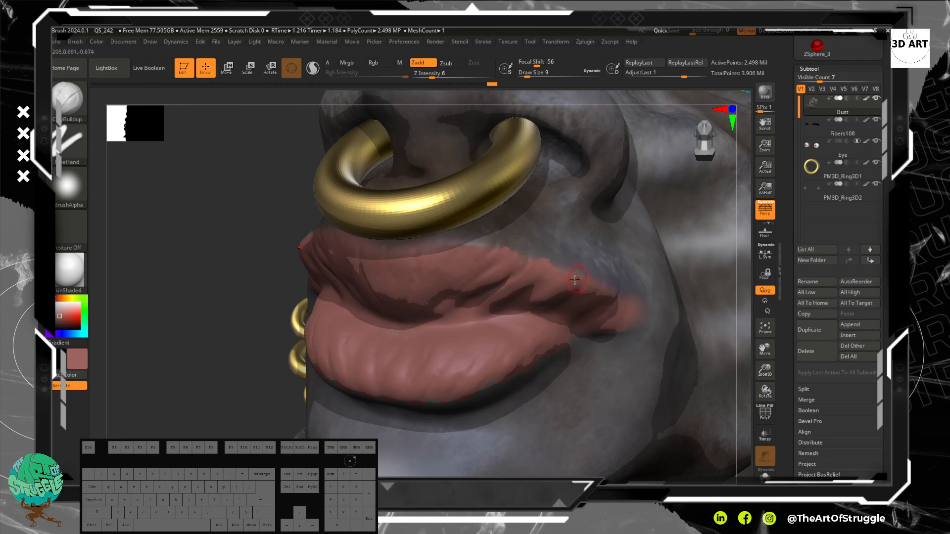
key("shift")
left_click_drag(535, 255, 568, 286, "shift")
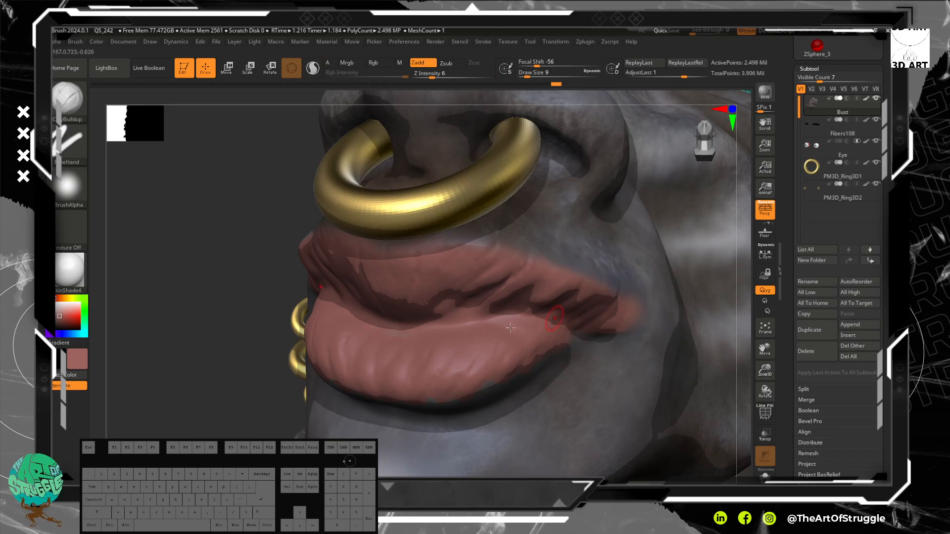
Step: Add more wrinkle ridges across the middle of the upper lip and build up and carve folds at the mouth corner
left_click_drag(415, 276, 402, 286)
left_click_drag(475, 236, 469, 244, "shift")
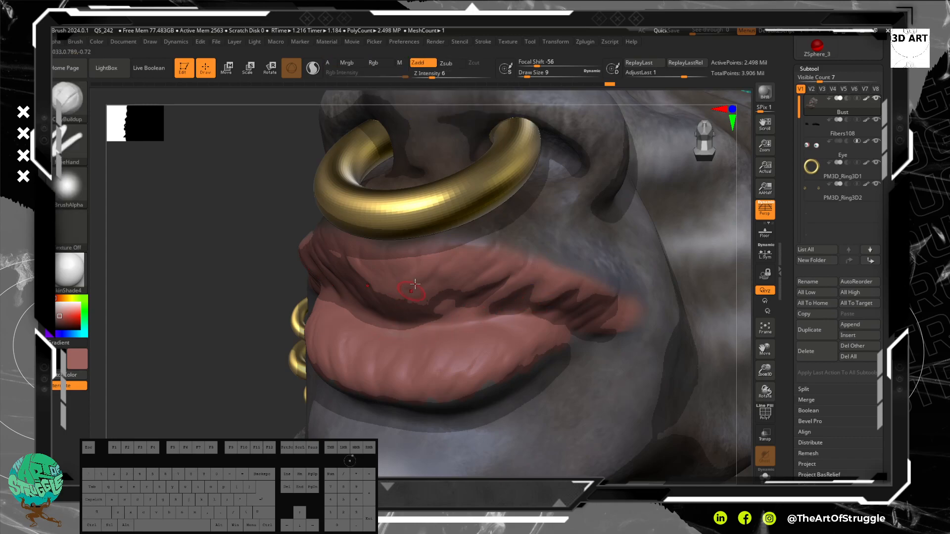
mouse_move(467, 254)
left_mouse_down()
mouse_move(446, 279)
mouse_move(474, 280)
mouse_move(457, 284)
left_mouse_up()
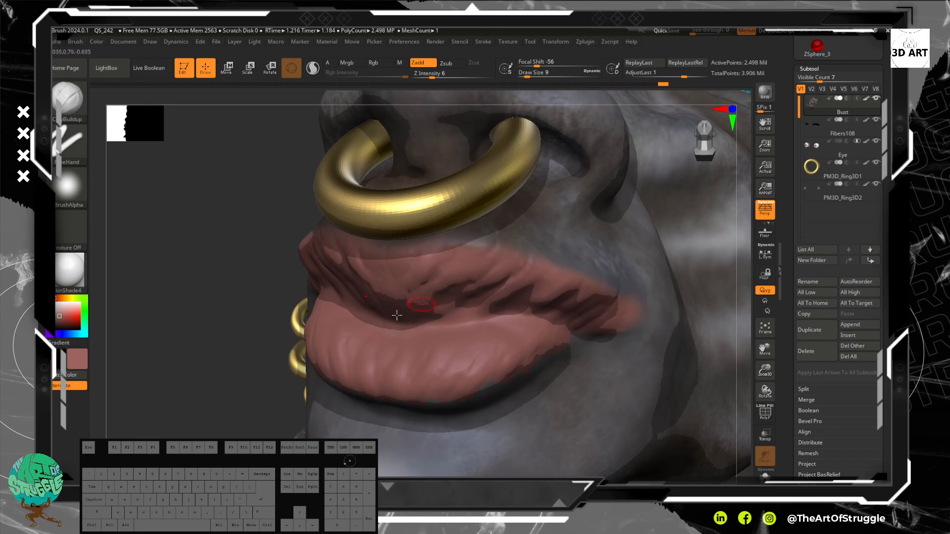
left_click_drag(405, 307, 477, 315)
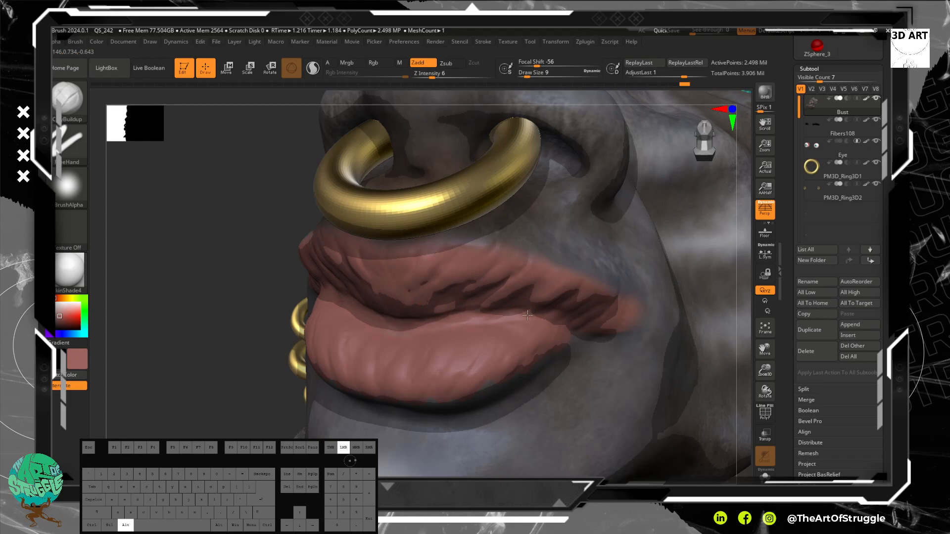
left_click_drag(550, 319, 579, 298, "alt")
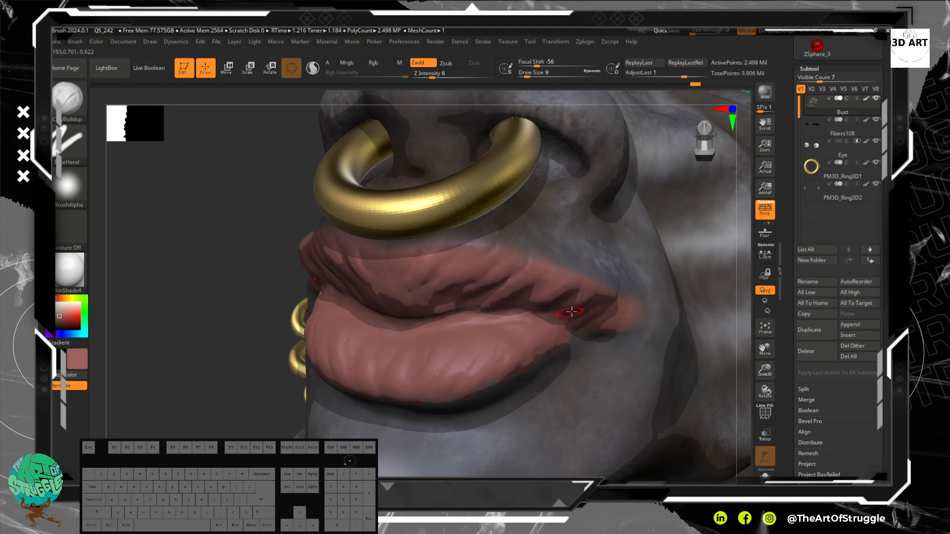
mouse_move(633, 310)
left_mouse_down()
mouse_move(599, 334)
mouse_move(632, 309)
mouse_move(617, 325)
left_mouse_up()
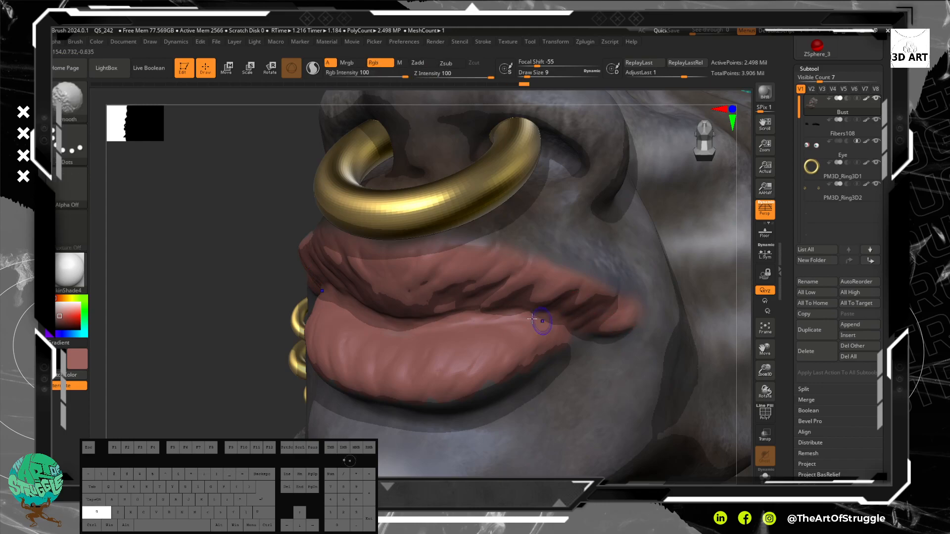
Step: Smooth the ragged paint edge beneath the lower lip toward the mouth corner
key("shift")
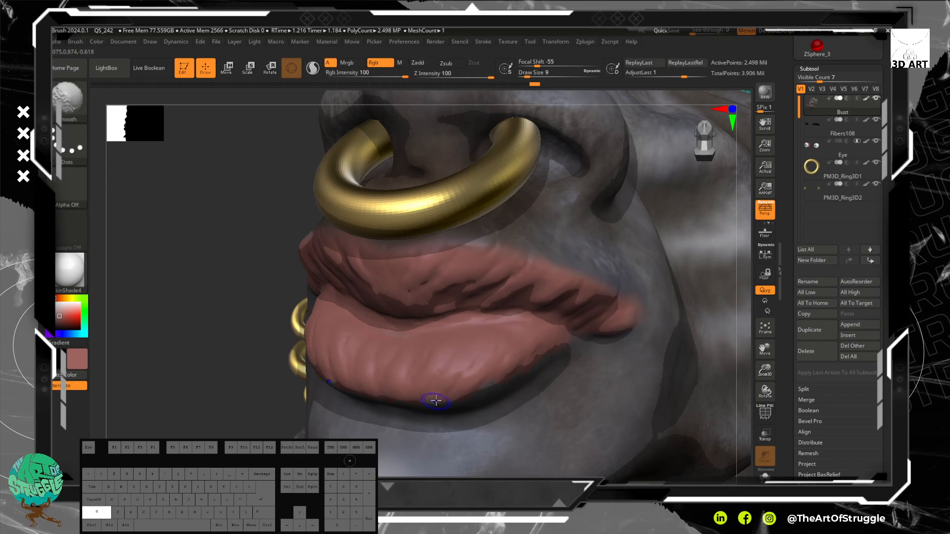
mouse_move(460, 406)
left_mouse_down("shift")
mouse_move(495, 374)
mouse_move(484, 390)
left_mouse_up("shift")
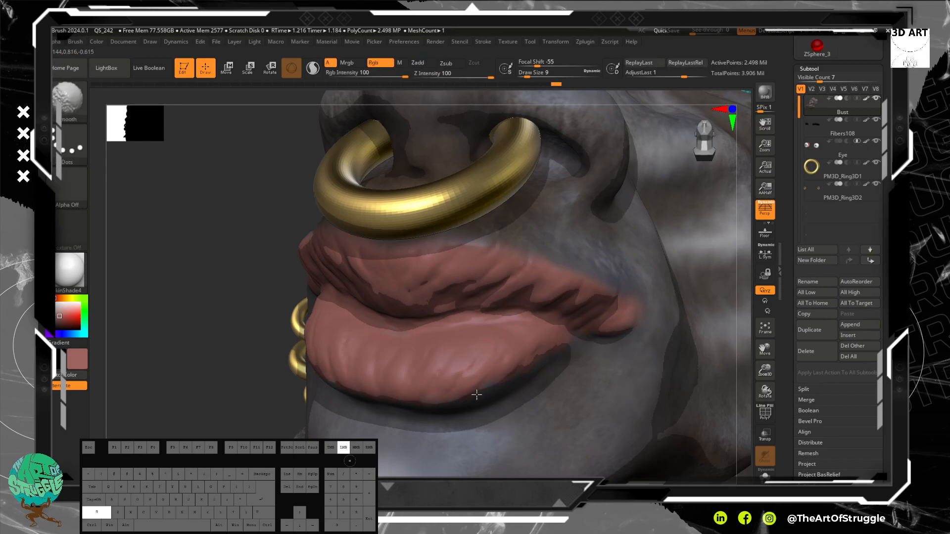
left_click_drag(531, 359, 552, 346, "shift")
Step: Raise the draw size to 26 and try smoothing the pink at the other mouth corner and between the lips
mouse_move(195, 354)
left_mouse_down("alt")
mouse_move(203, 191)
mouse_move(221, 261)
mouse_move(242, 275)
left_mouse_up("alt")
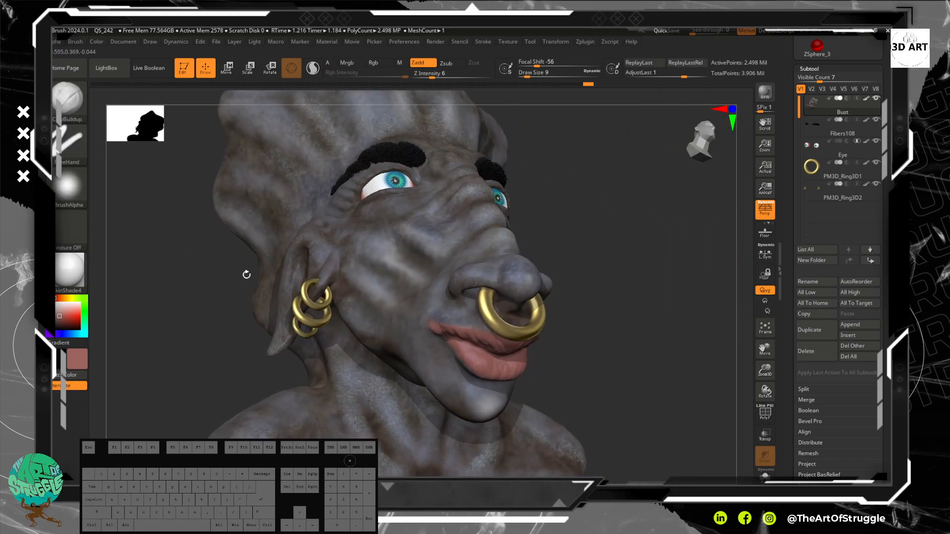
mouse_move(632, 325)
left_mouse_down("alt")
mouse_move(619, 412)
mouse_move(651, 384)
mouse_move(638, 391)
mouse_move(634, 381)
mouse_move(712, 392)
mouse_move(684, 262)
mouse_move(727, 350)
mouse_move(694, 366)
mouse_move(514, 363)
left_mouse_up("alt")
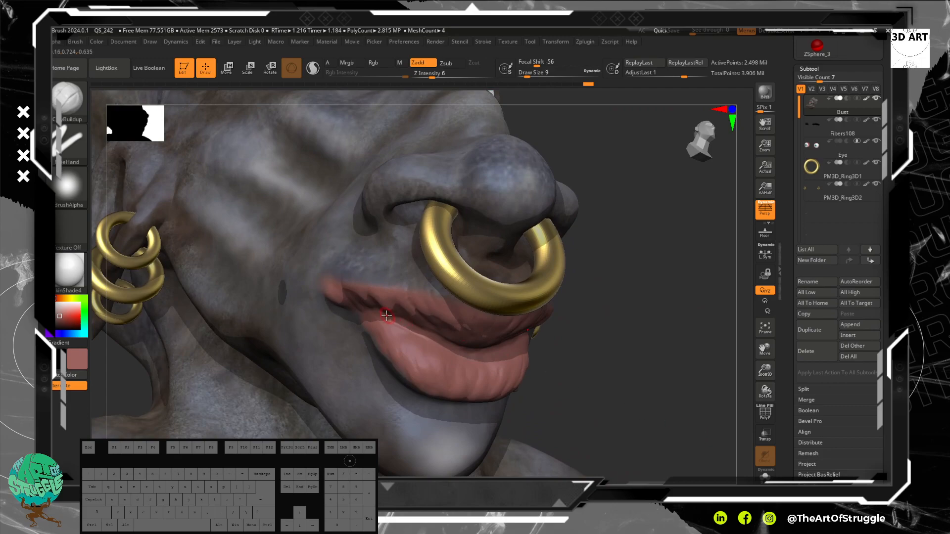
key("bracketright")
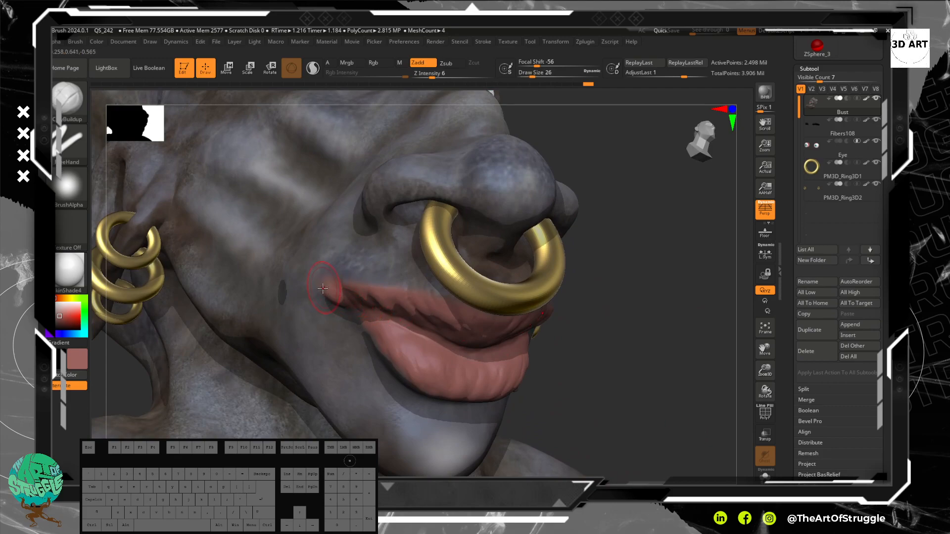
left_click_drag(322, 287, 348, 305, "shift")
left_click_drag(417, 332, 440, 322, "shift")
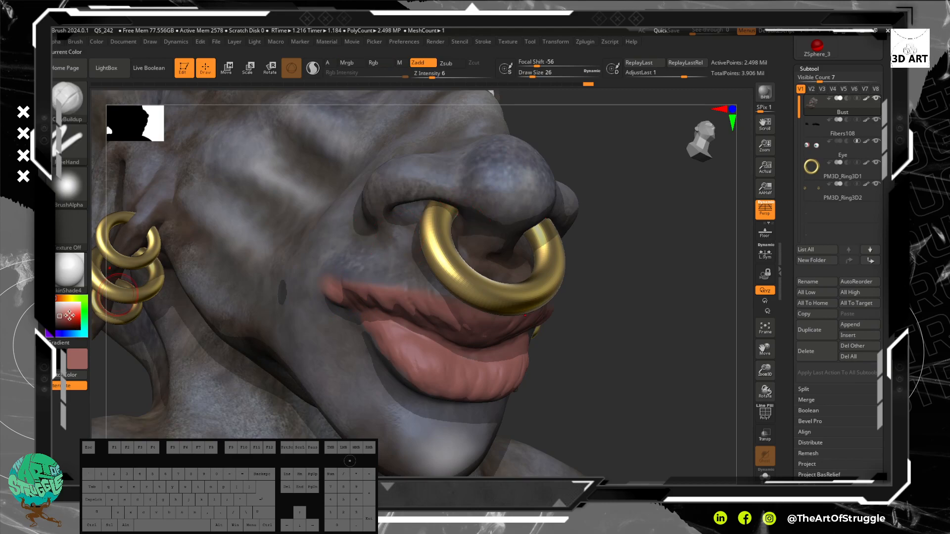
Step: Change the paint colour to a muted, desaturated bluish purple
key("alt")
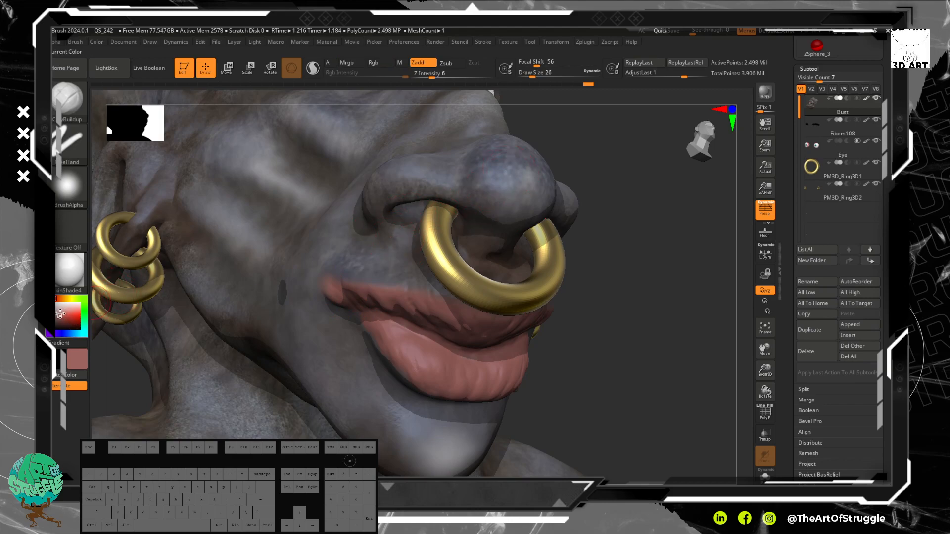
left_click(77, 358)
left_click(88, 338)
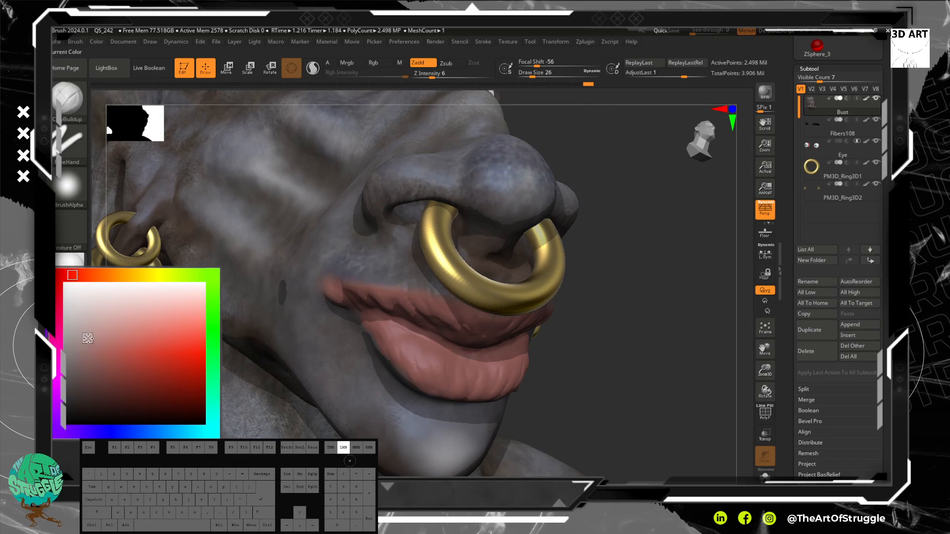
left_click(56, 403)
left_click(90, 430)
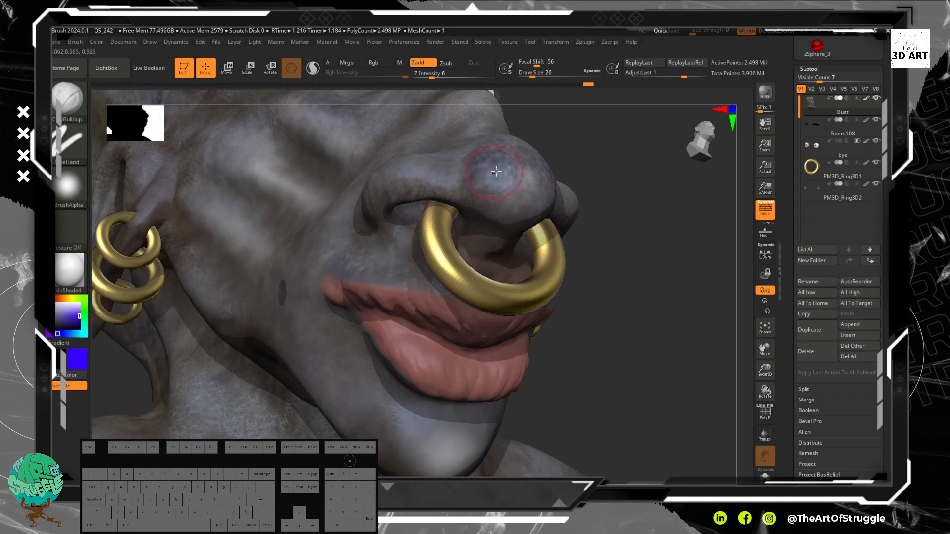
left_click_drag(69, 321, 57, 321)
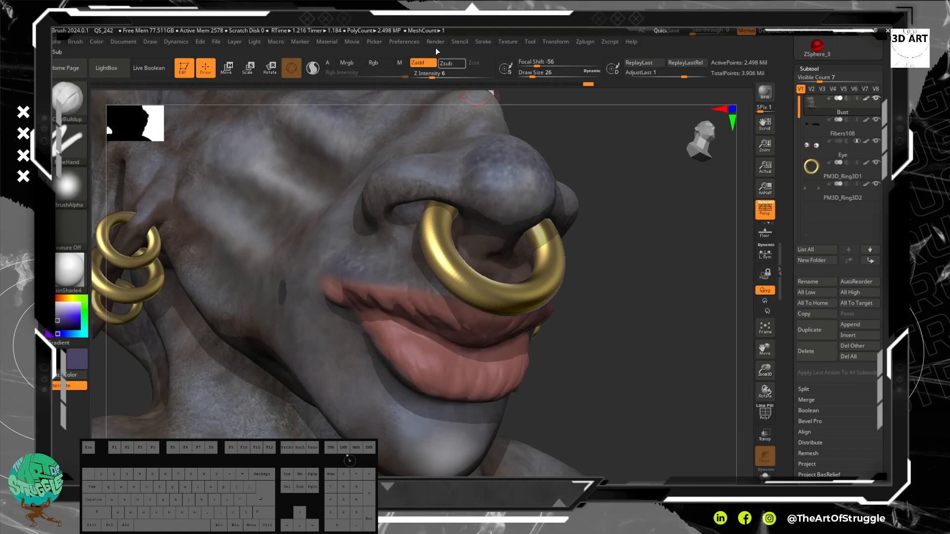
Step: Turn on Rgb and turn off Zadd for ClayBuildup, try a purple stroke on the lower lip, and undo it
left_click(373, 63)
left_click(418, 63)
left_click_drag(424, 339, 474, 346)
key("ctrl+z")
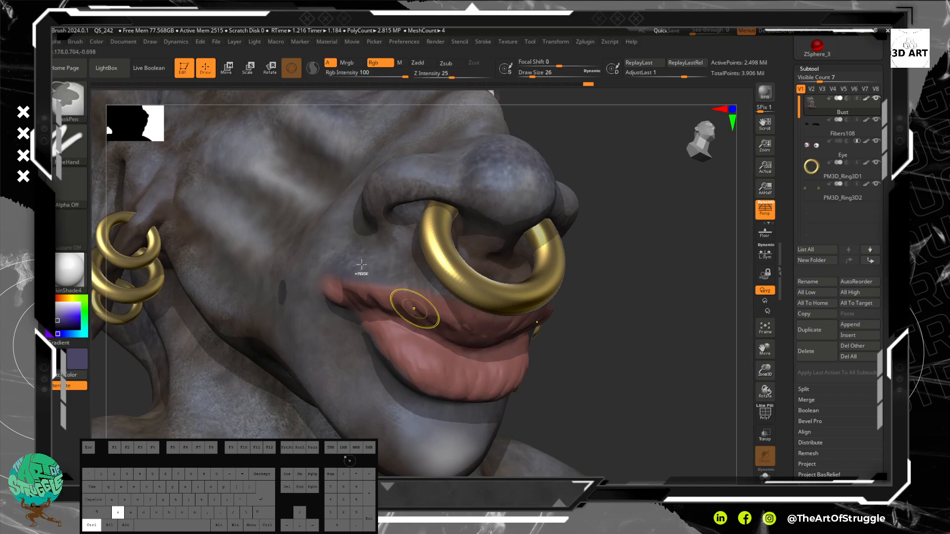
Step: Switch to the Clay brush, try a short purple stroke on the lower lip, and undo it
left_click(69, 107)
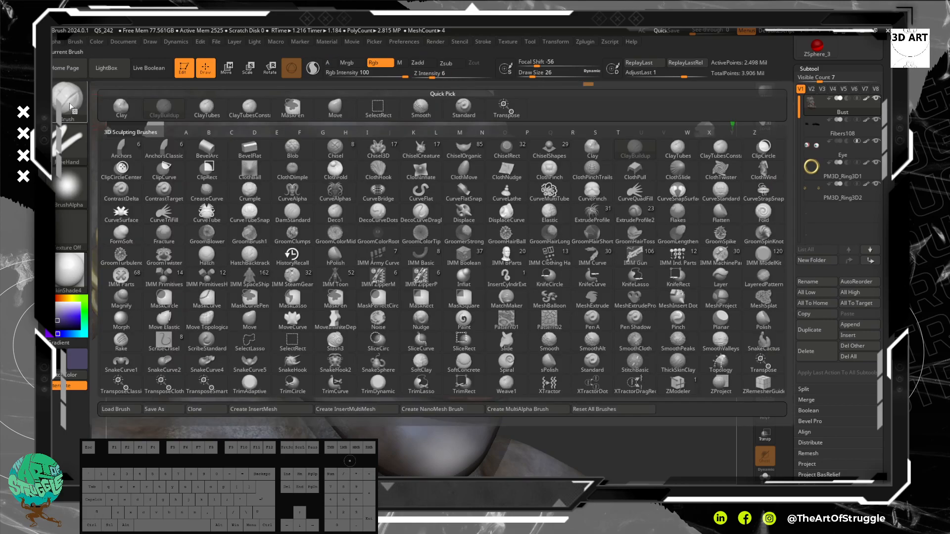
left_click(595, 151)
left_click_drag(418, 346, 431, 357)
key("ctrl+z")
Step: Switch to the ClayTubes brush, try a purple stroke on the lower lip, and undo it
left_click(70, 106)
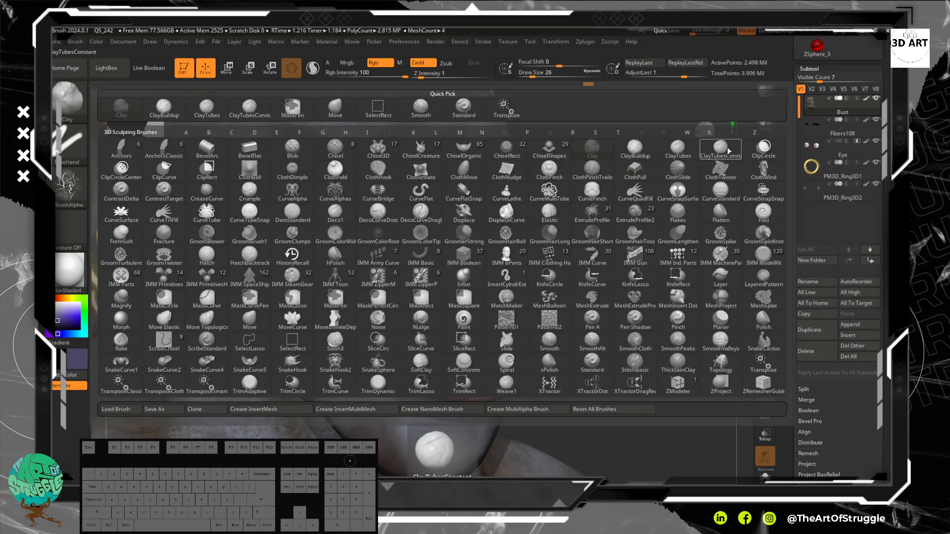
left_click(683, 155)
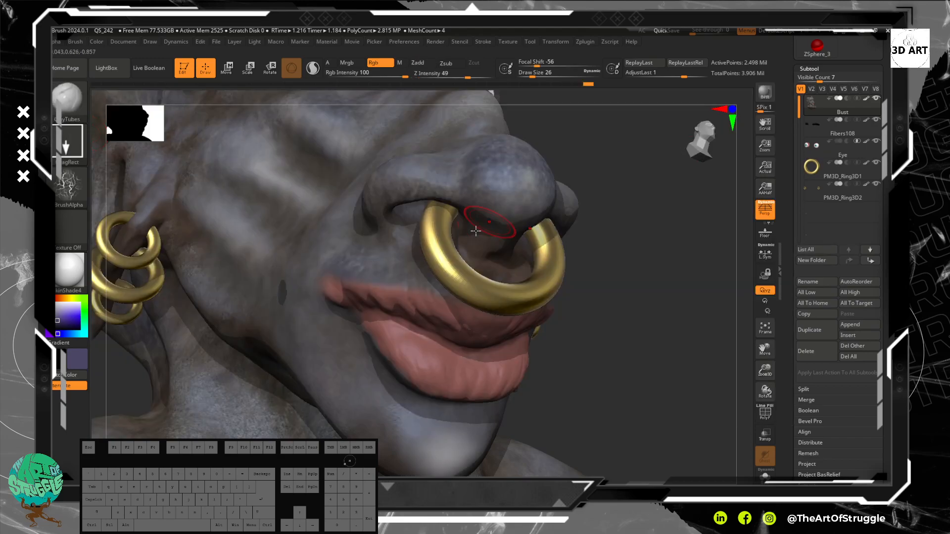
mouse_move(469, 320)
left_mouse_down()
mouse_move(428, 337)
mouse_move(420, 363)
left_mouse_up()
key("ctrl+z")
Step: Set the ClayTubes stroke type to Color Spray, test it on the lower lip, and undo the test
left_click(71, 158)
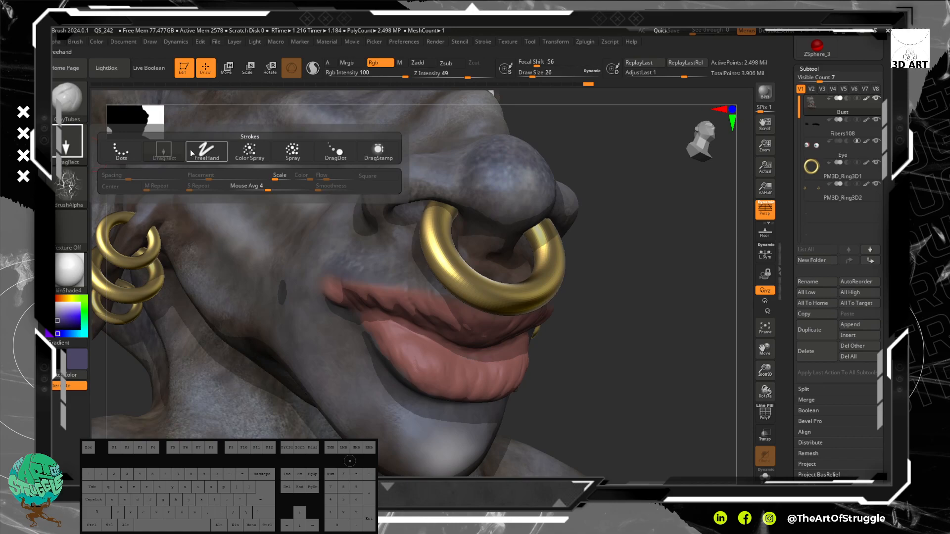
left_click(259, 155)
mouse_move(421, 343)
left_mouse_down()
mouse_move(494, 365)
mouse_move(470, 370)
left_mouse_up()
key("ctrl+z")
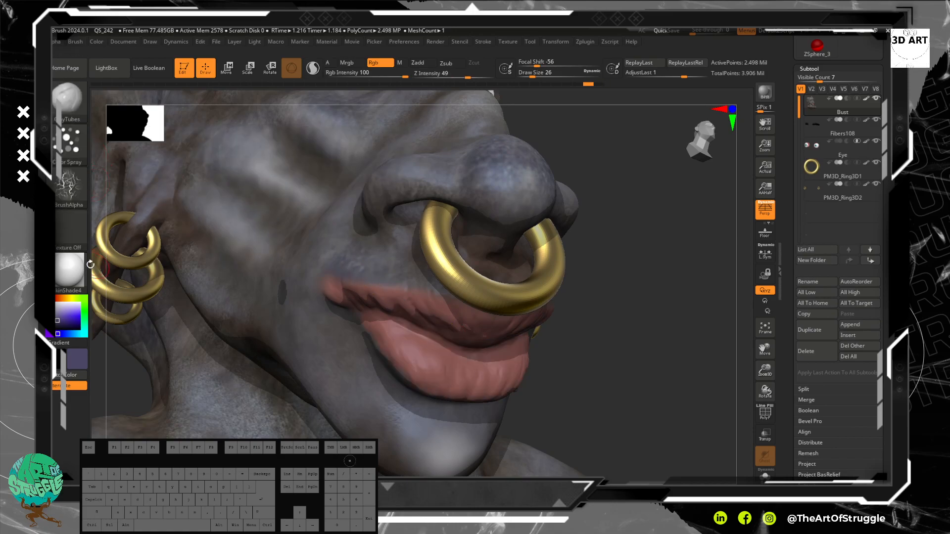
Step: Return to the ClayBuildup brush, try a short purple stroke on the lower lip, and undo it
key("b")
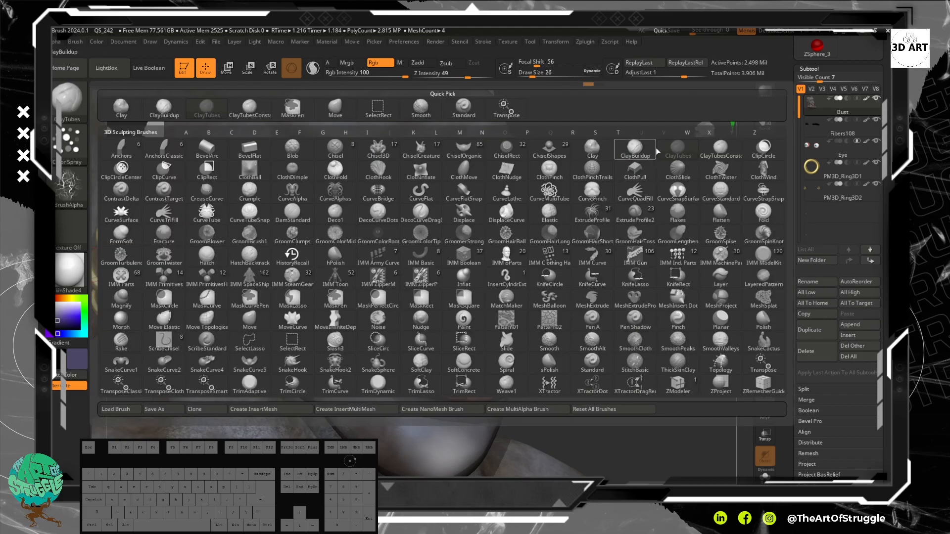
left_click(636, 149)
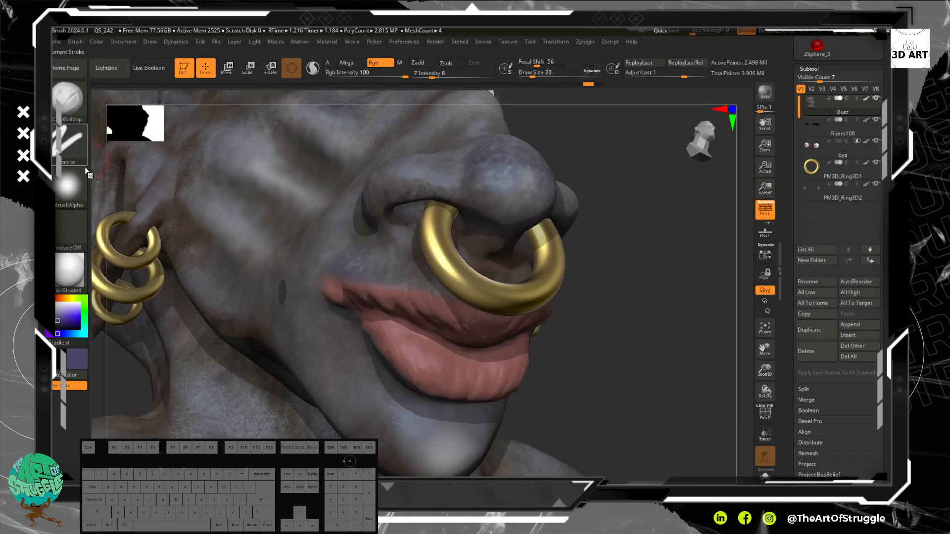
mouse_move(406, 359)
left_mouse_down()
mouse_move(515, 371)
mouse_move(409, 352)
mouse_move(485, 379)
mouse_move(421, 372)
left_mouse_up()
key("ctrl+z")
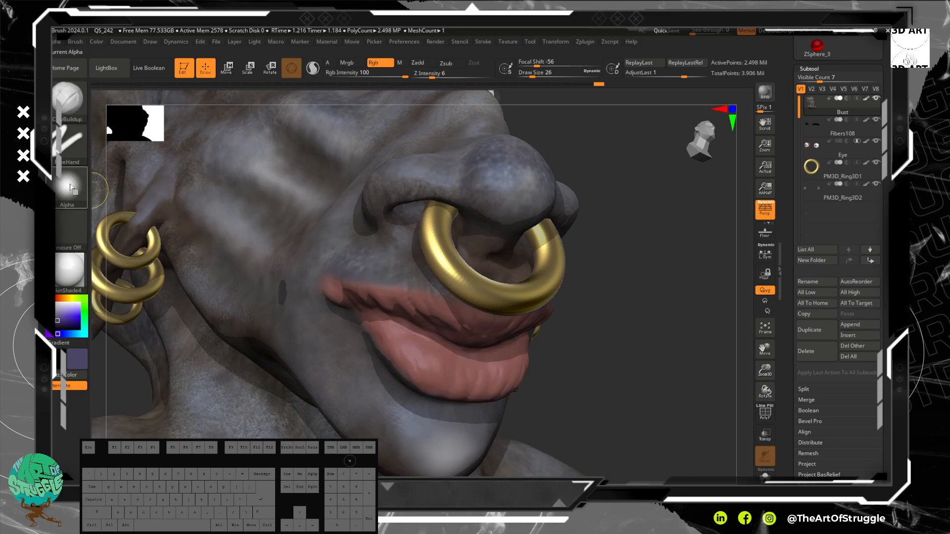
Step: Assign Alpha 01 to ClayBuildup, test purple paint across the lower lip, and undo it
left_click(70, 187)
left_click(161, 193)
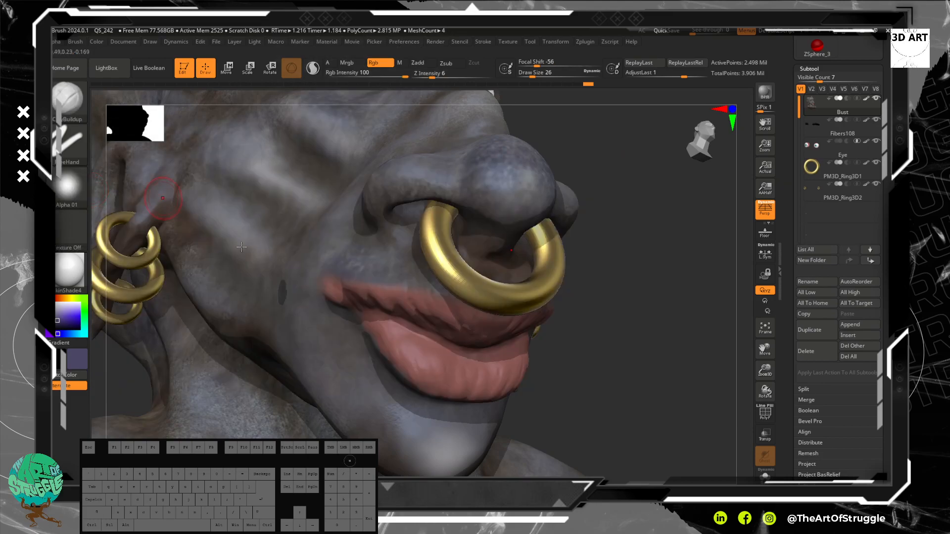
mouse_move(393, 354)
left_mouse_down()
mouse_move(483, 375)
mouse_move(432, 372)
left_mouse_up()
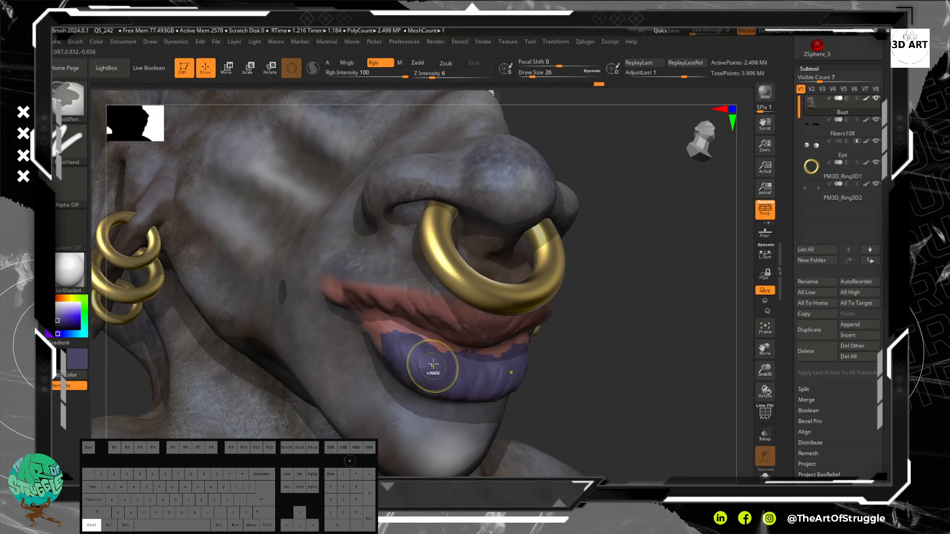
key("ctrl+z")
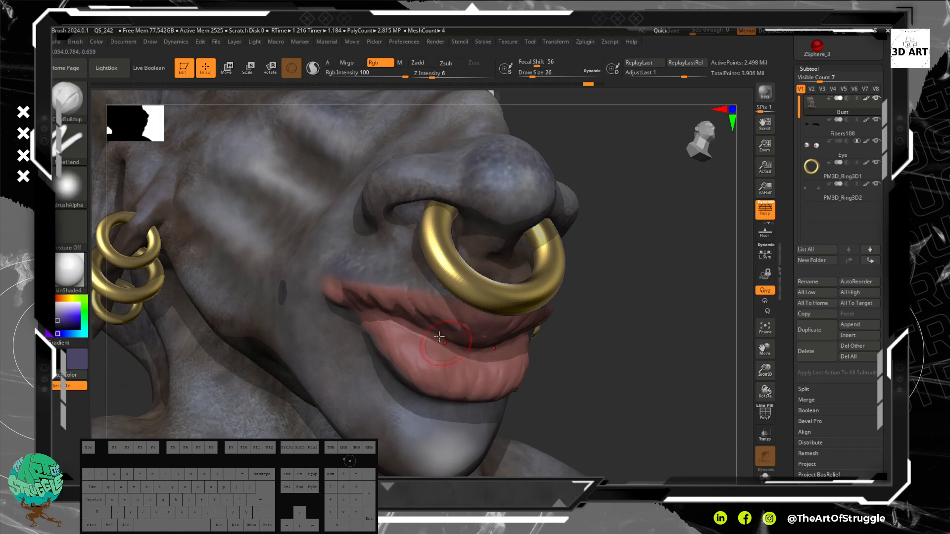
Step: Lower Z Intensity to 1, try painting and smoothing purple on the lower lip, and undo the attempt
left_click_drag(431, 74, 420, 77)
left_click_drag(432, 371, 472, 367)
left_click_drag(475, 365, 489, 358, "shift")
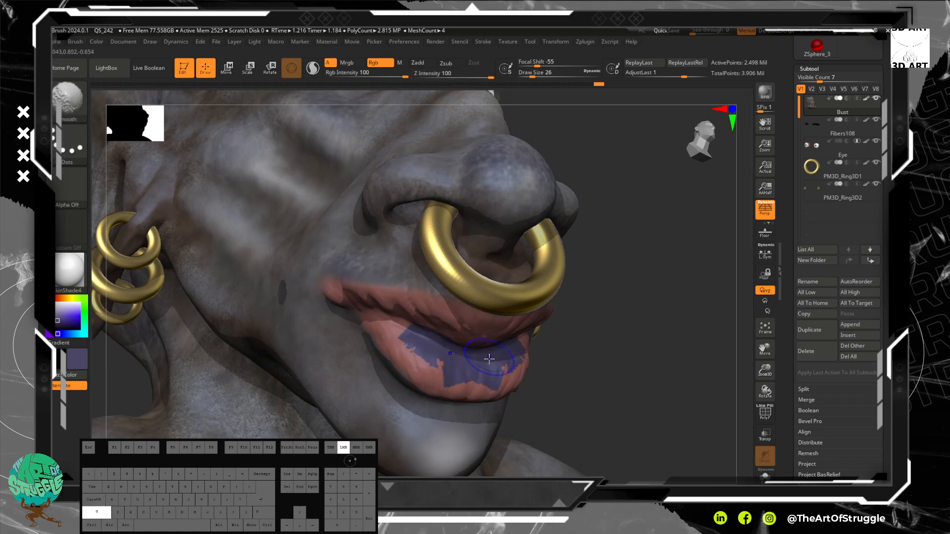
left_click_drag(425, 339, 412, 373, "shift")
key("ctrl+z")
left_click_drag(630, 398, 600, 386)
key("ctrl+z")
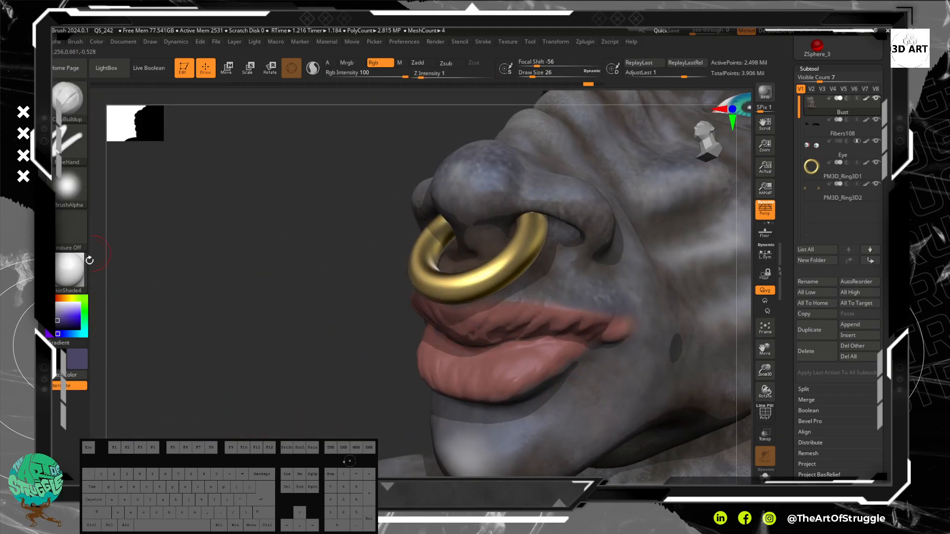
left_click(69, 102)
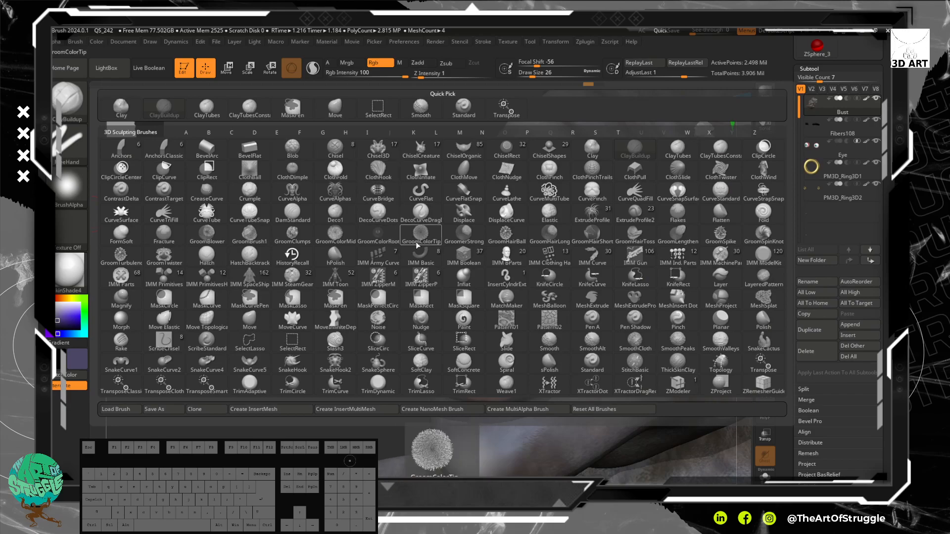
key("b")
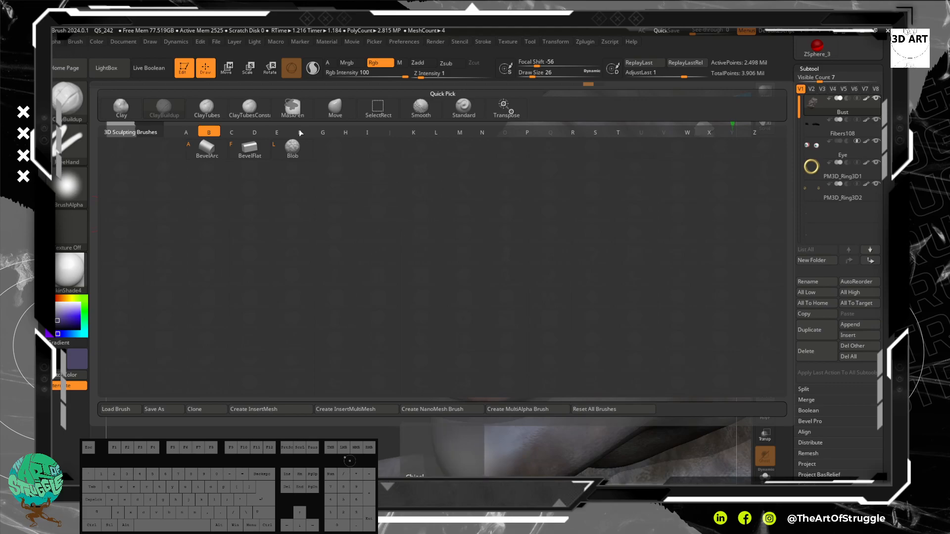
key("s")
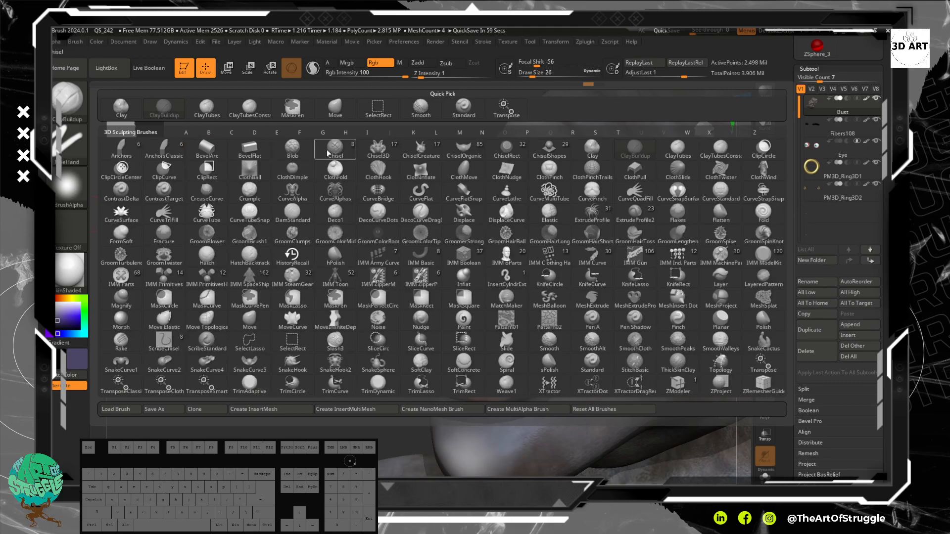
key("t")
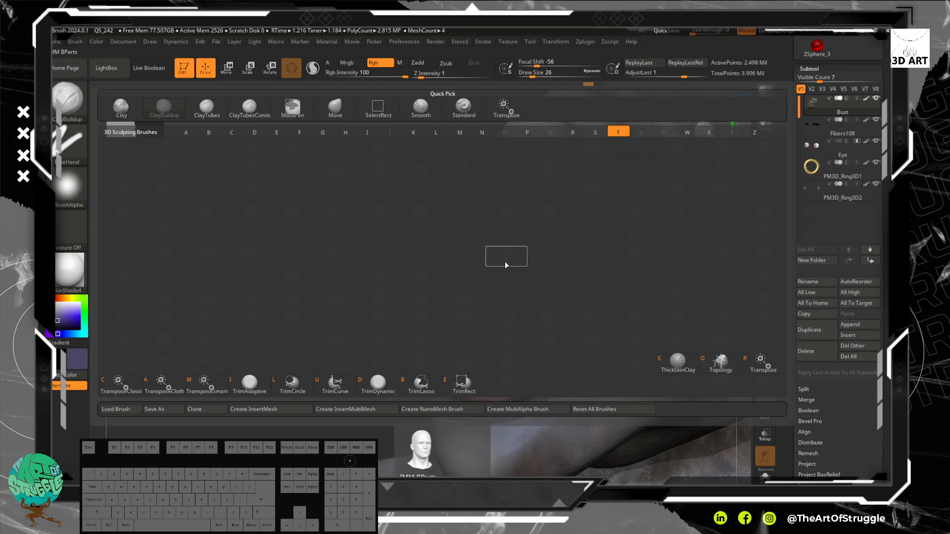
key("b")
left_click(476, 282)
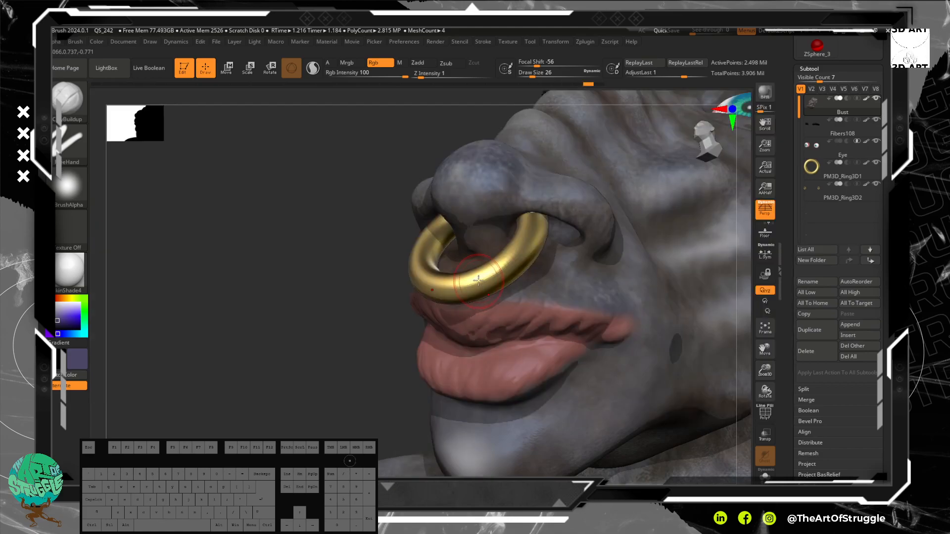
Step: Switch to the Standard brush for painting the lips
key("b")
key("s")
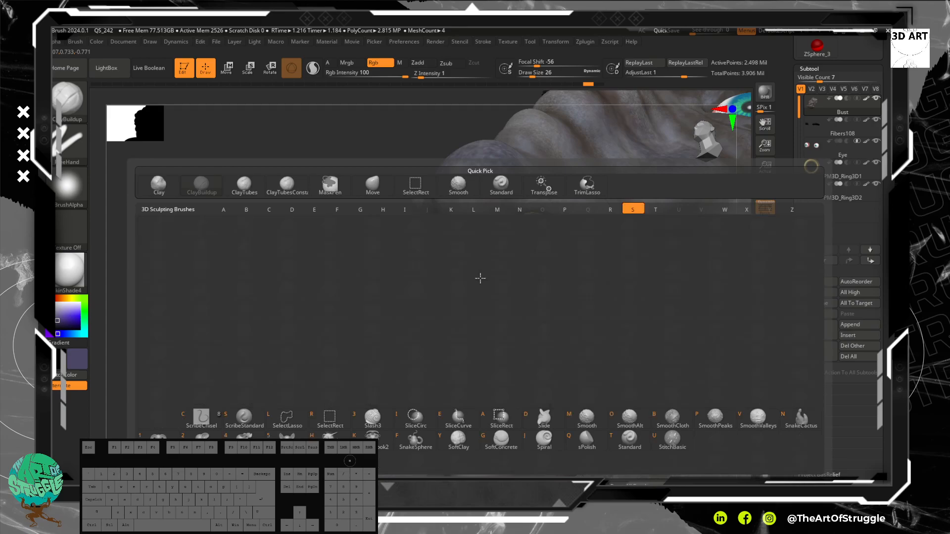
key("t")
left_click_drag(210, 268, 296, 289)
left_click(404, 347)
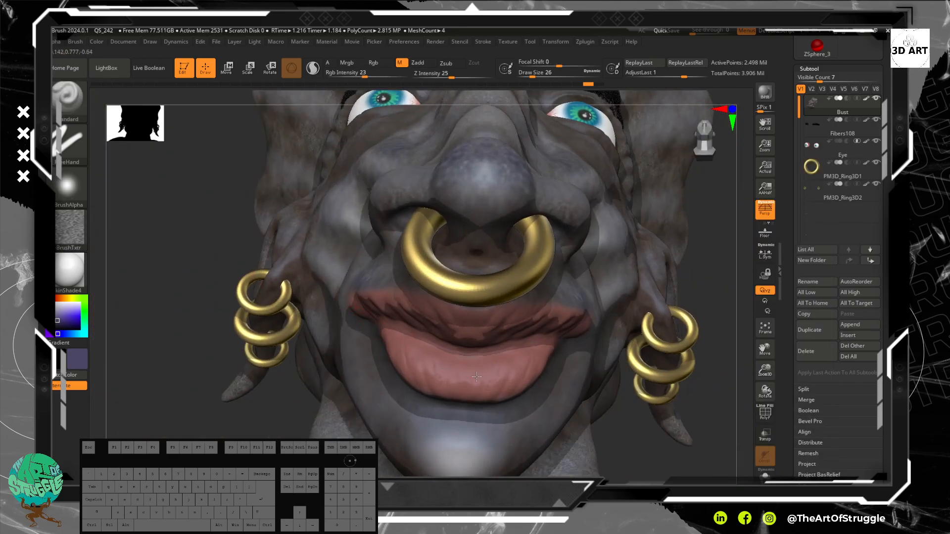
Step: Remove the Standard brush's texture and set it to paint colour only with Rgb
left_click(378, 63)
left_click(399, 63)
left_click(70, 227)
left_click(114, 229)
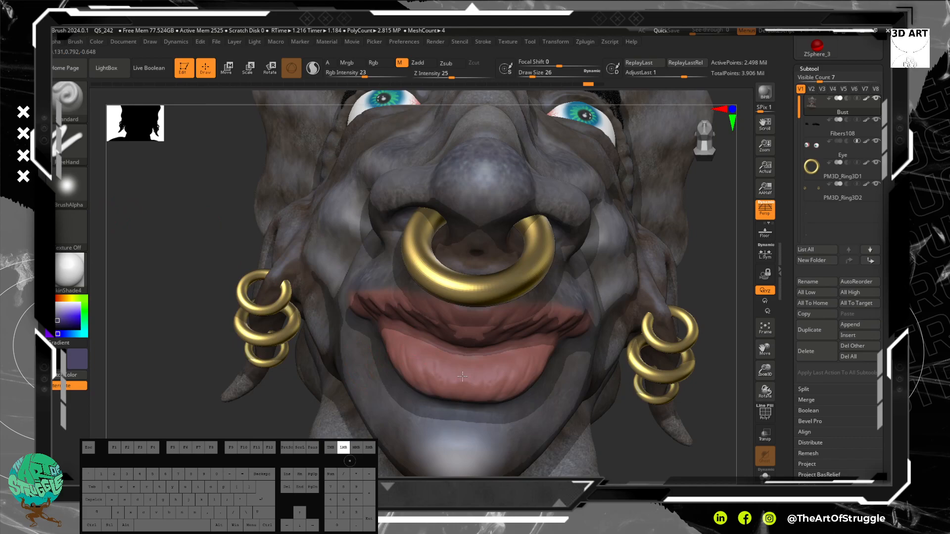
left_click(379, 63)
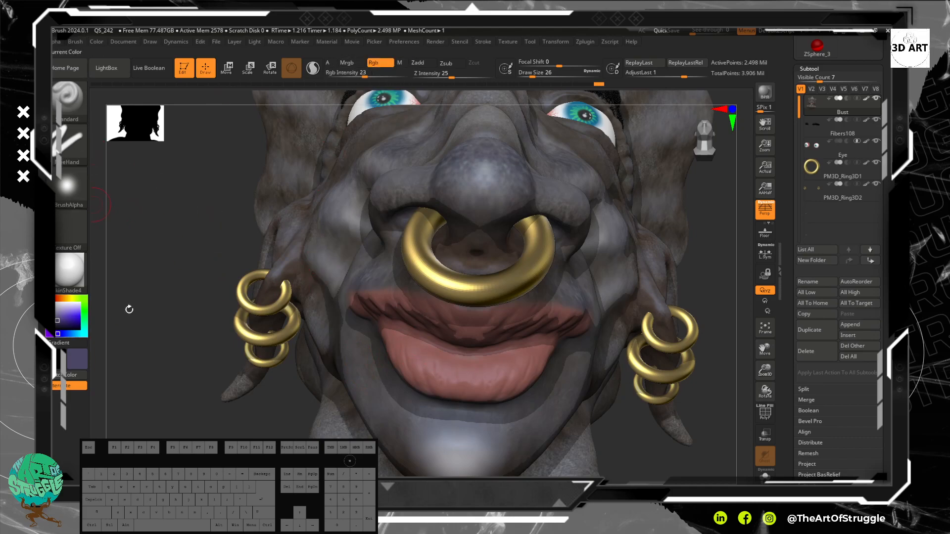
Step: Paint soft bluish purple over the lower lip and along the upper lip at Rgb Intensity 23
mouse_move(453, 360)
left_mouse_down()
mouse_move(493, 365)
mouse_move(495, 384)
mouse_move(470, 391)
left_mouse_up()
left_click_drag(518, 338, 551, 335)
mouse_move(554, 331)
left_mouse_down()
mouse_move(569, 322)
mouse_move(436, 316)
left_mouse_up()
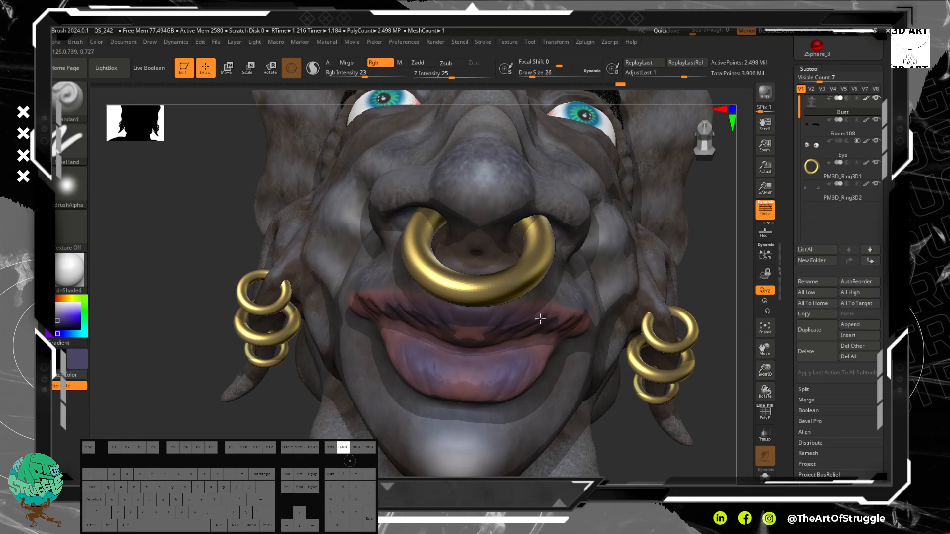
left_click_drag(561, 313, 582, 322)
Step: Extend the bluish-purple tint around the mouth corners and sides of both lips
left_click_drag(693, 428, 651, 361, "alt")
left_click_drag(732, 362, 690, 340)
mouse_move(594, 225)
left_mouse_down()
mouse_move(489, 197)
mouse_move(480, 249)
left_mouse_up()
left_click_drag(203, 261, 297, 269)
mouse_move(273, 184)
left_mouse_down()
mouse_move(341, 173)
mouse_move(227, 192)
mouse_move(237, 194)
left_mouse_up()
left_click_drag(570, 284, 558, 198, "alt")
left_click_drag(530, 210, 440, 232)
left_click_drag(551, 176, 638, 228, "alt")
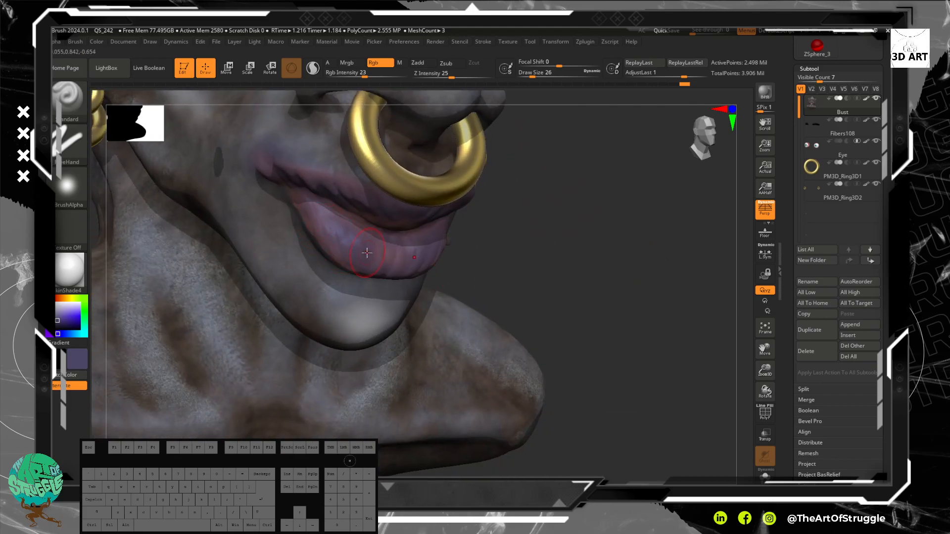
Step: Reduce the draw size to 9, assign Alpha 16, and paint purple detail on the side of the lower lip
key("bracketleft")
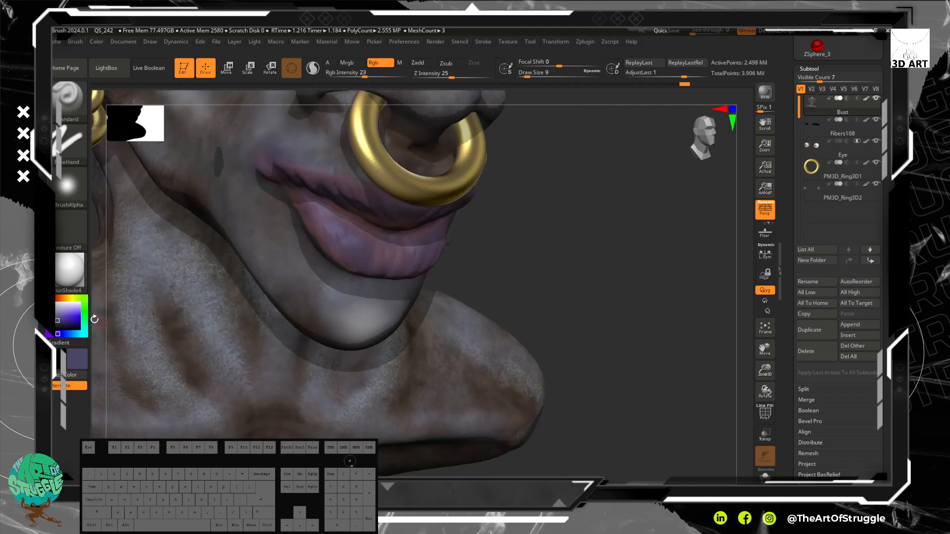
left_click(67, 187)
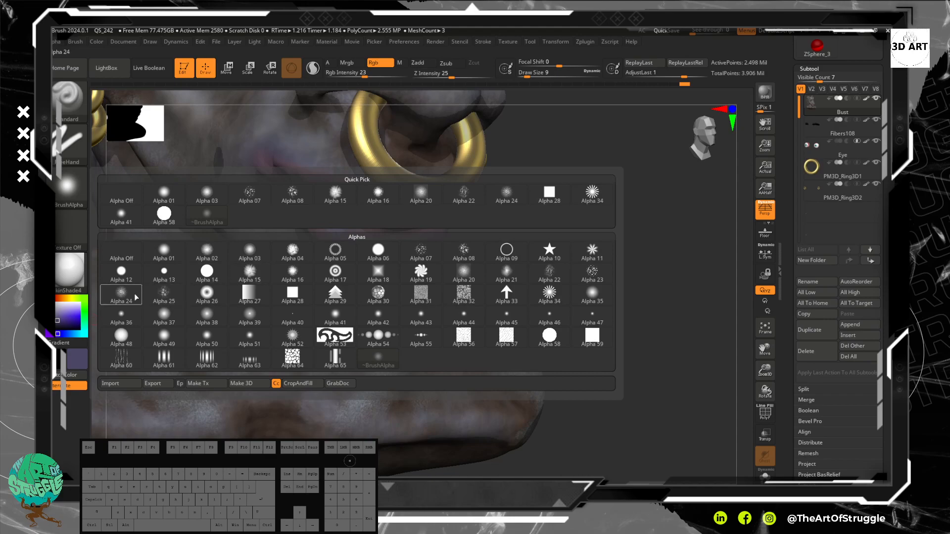
mouse_move(187, 299)
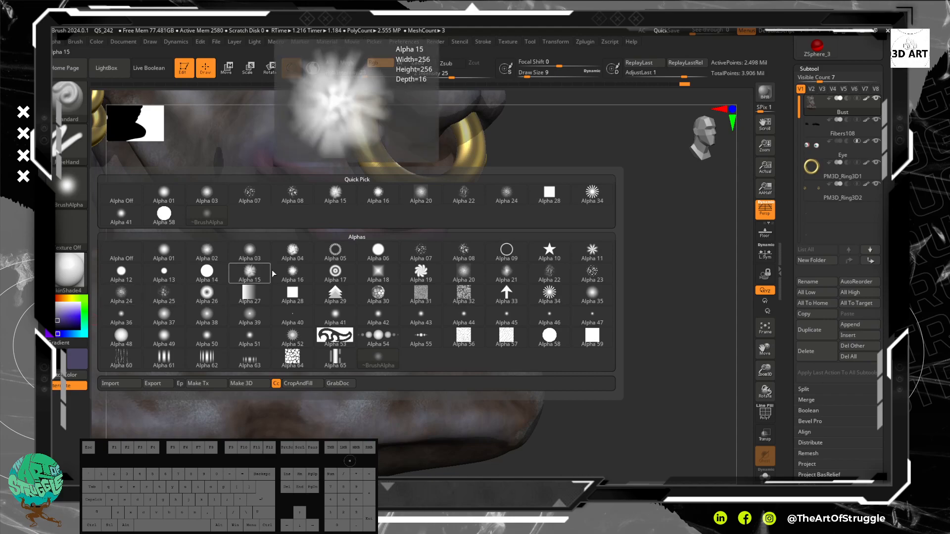
left_click(293, 271)
left_click_drag(580, 230, 590, 294, "alt")
left_click_drag(332, 271, 344, 324)
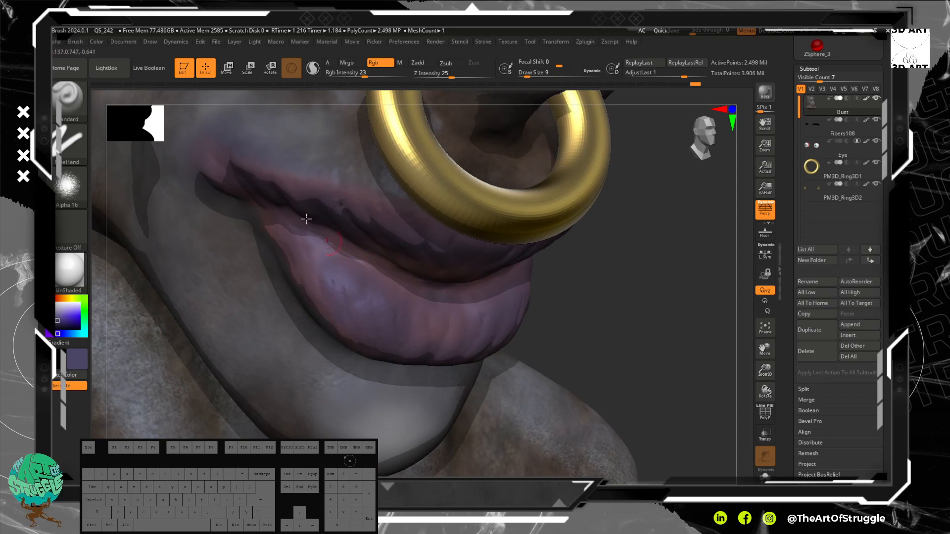
Step: Change the stroke type to DragRect and stamp a purple patch on the lower lip
left_click(68, 143)
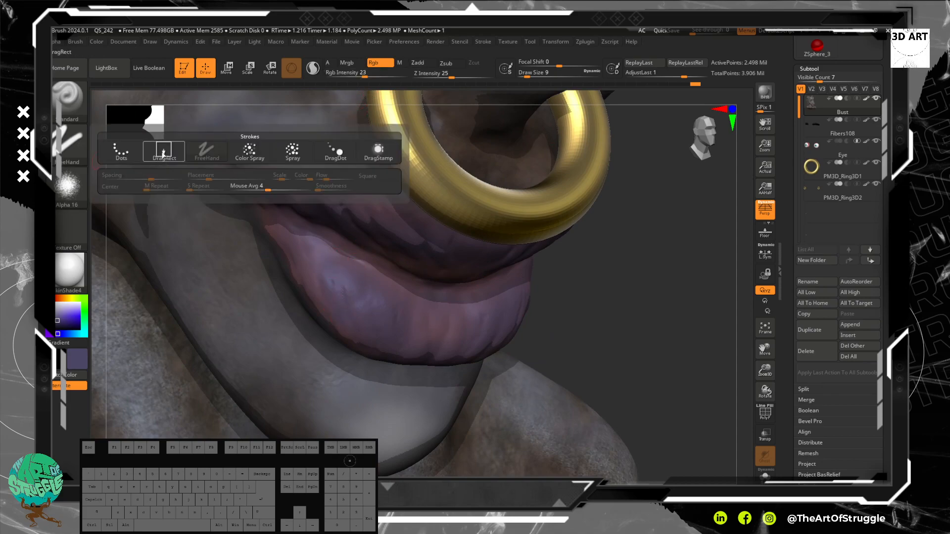
left_click(162, 151)
left_click_drag(375, 288, 397, 332)
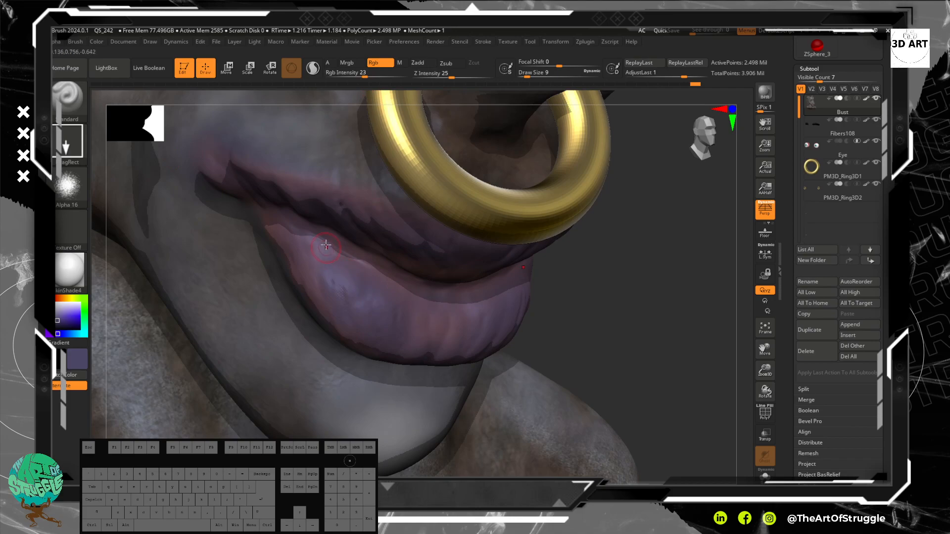
Step: Raise Z Intensity to 39 and stamp more purple patches on the lower lip and near the centre of the mouth
mouse_move(420, 75)
left_mouse_down()
mouse_move(466, 76)
mouse_move(438, 75)
left_mouse_up()
left_click_drag(379, 325, 395, 320)
left_click_drag(630, 374, 561, 324)
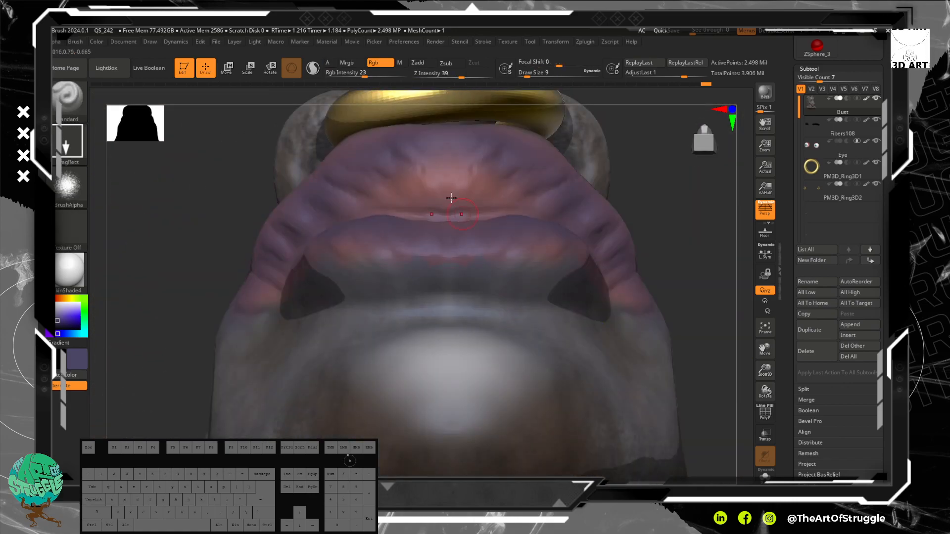
left_click_drag(664, 242, 521, 217, "alt")
left_click_drag(461, 219, 471, 210)
Step: Assign Alpha 04 to the brush and stamp mottled purple patches across the lower and upper lips
left_click(69, 186)
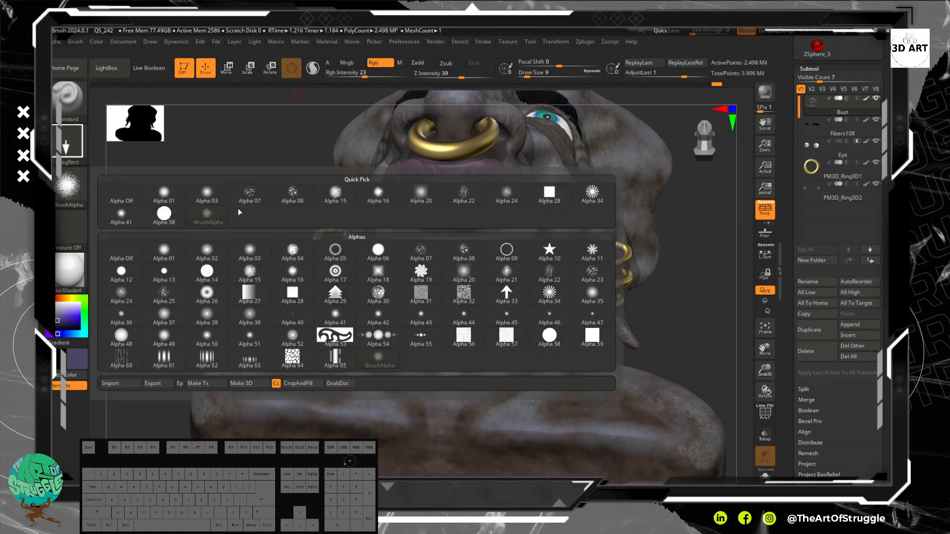
left_click(295, 253)
left_click_drag(720, 268, 428, 156, "alt")
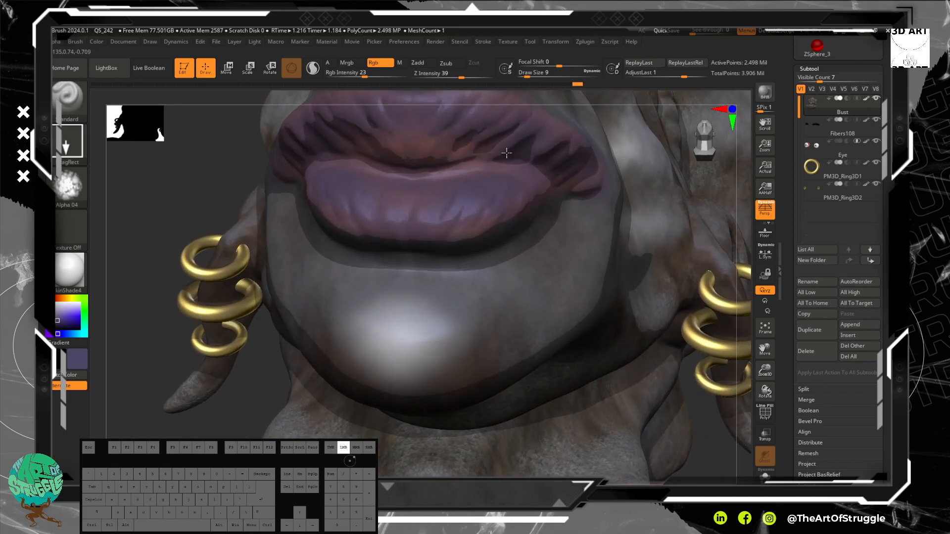
left_click_drag(520, 192, 519, 197)
left_click_drag(504, 215, 469, 227)
left_click_drag(393, 210, 392, 211)
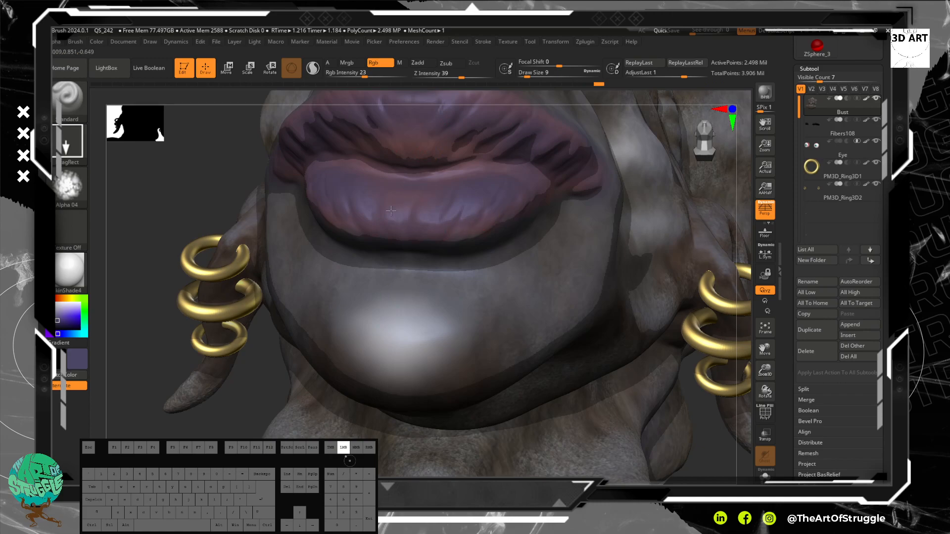
left_click_drag(413, 148, 412, 150)
left_click_drag(385, 215, 387, 220, "alt")
left_click_drag(374, 184, 372, 189, "alt")
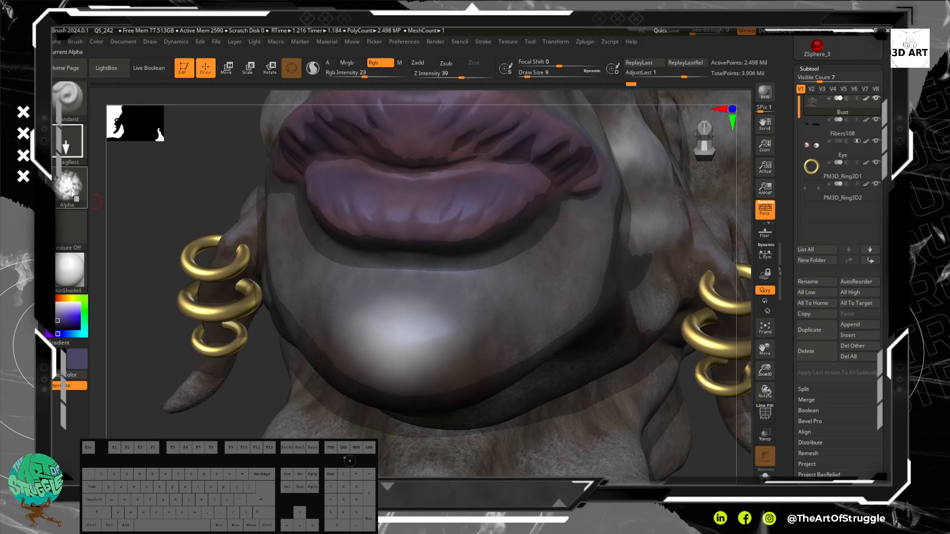
Step: Switch the stroke type to FreeHand, pick a lighter purple, and try a stroke on the lower lip, undoing it
left_click(67, 142)
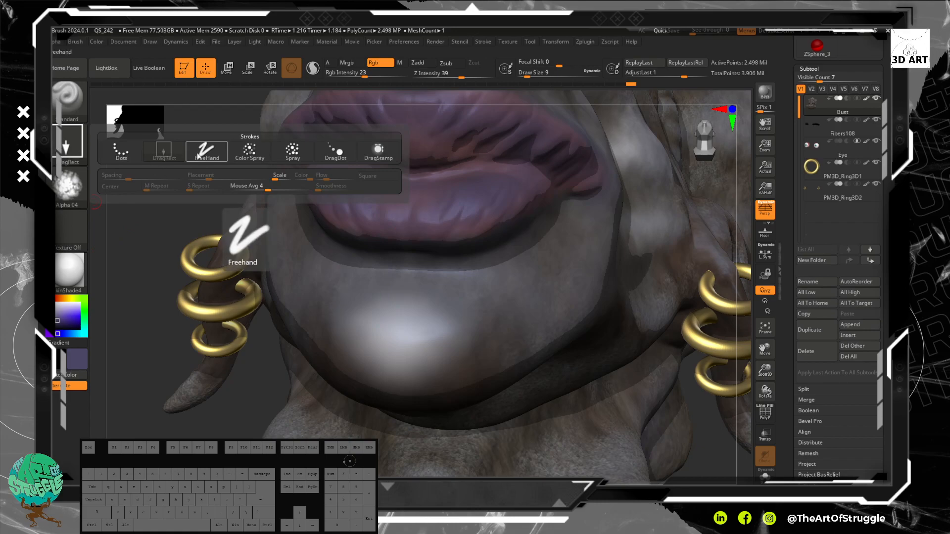
left_click(207, 150)
left_click(71, 188)
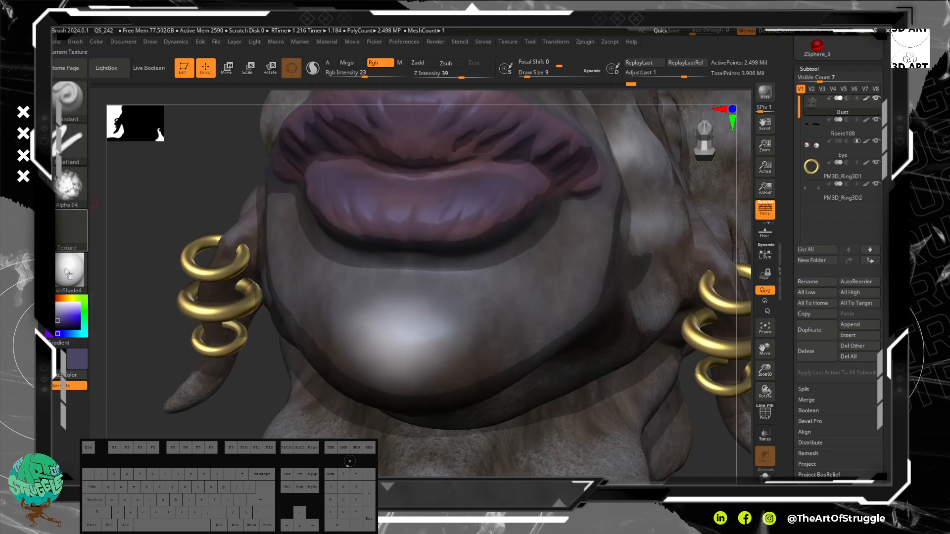
left_click(61, 313)
left_click_drag(349, 192, 363, 228)
key("ctrl+z")
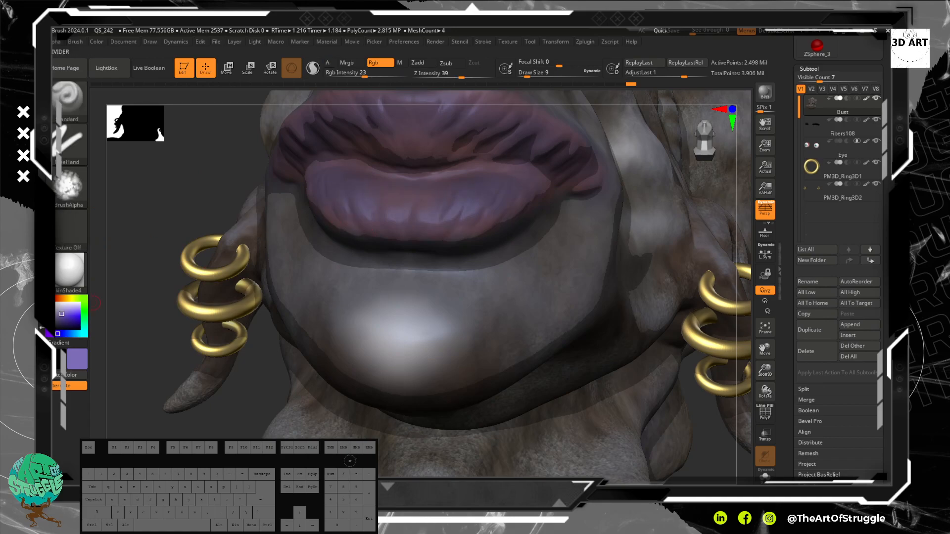
Step: Set the paint colour to a light pink of RGB 196, 144, 176 and paint freehand strokes on the upper and lower lips
left_click(60, 311)
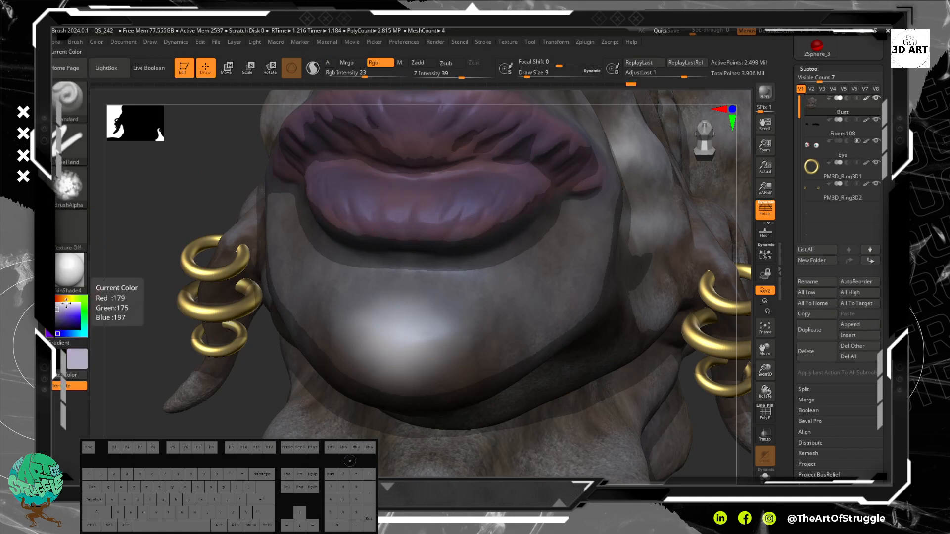
left_click(67, 298)
left_click(49, 333)
left_click(61, 311)
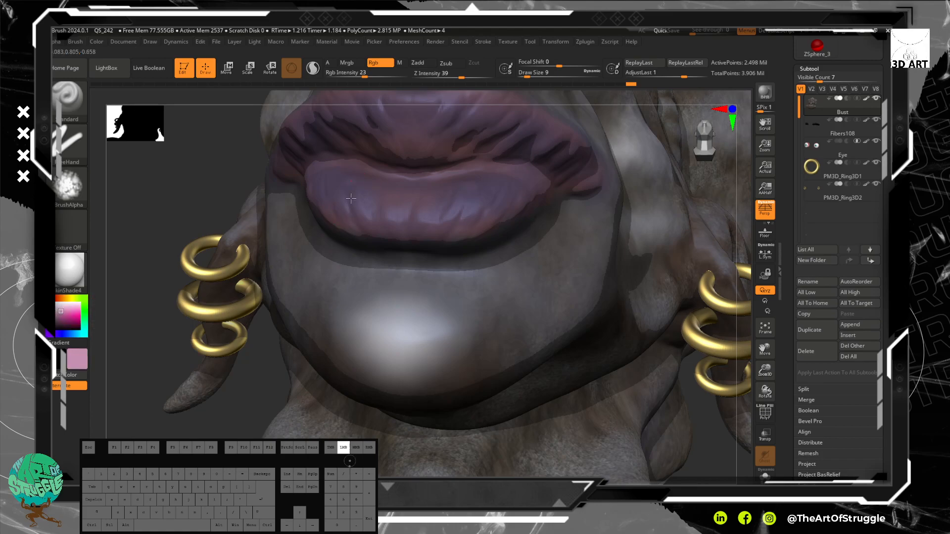
mouse_move(123, 208)
left_mouse_down()
mouse_move(152, 199)
mouse_move(581, 253)
mouse_move(589, 328)
left_mouse_up()
left_click_drag(353, 313, 344, 306)
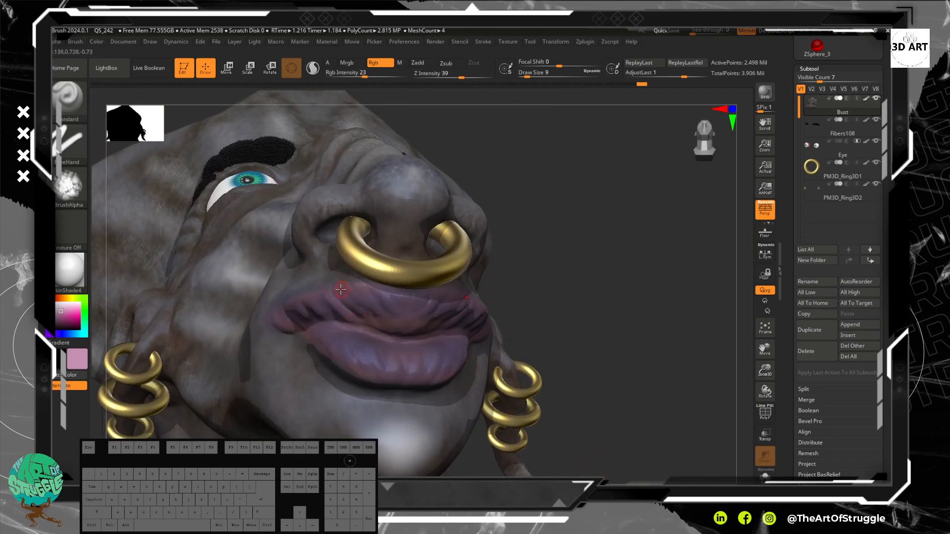
mouse_move(356, 293)
left_mouse_down()
mouse_move(383, 301)
mouse_move(347, 336)
left_mouse_up()
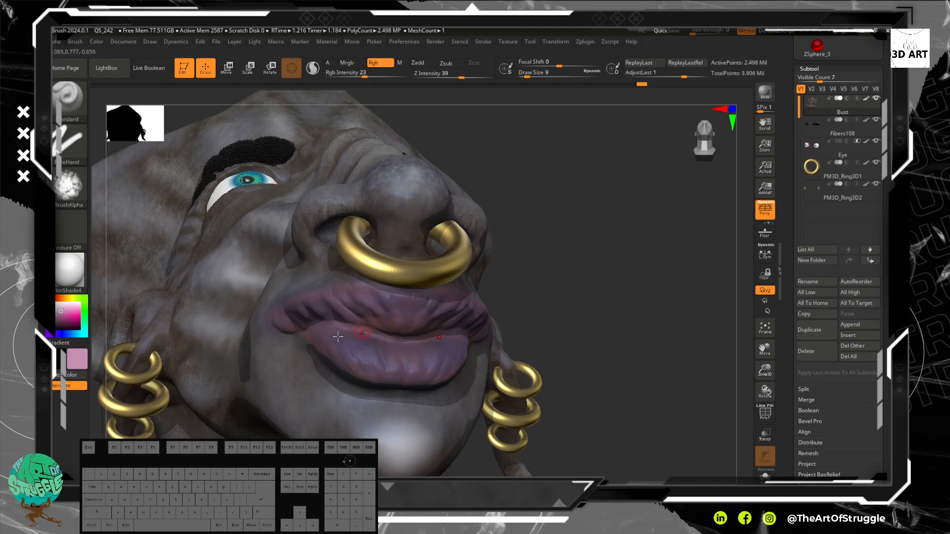
left_click_drag(308, 310, 372, 364)
left_click_drag(340, 337, 332, 335)
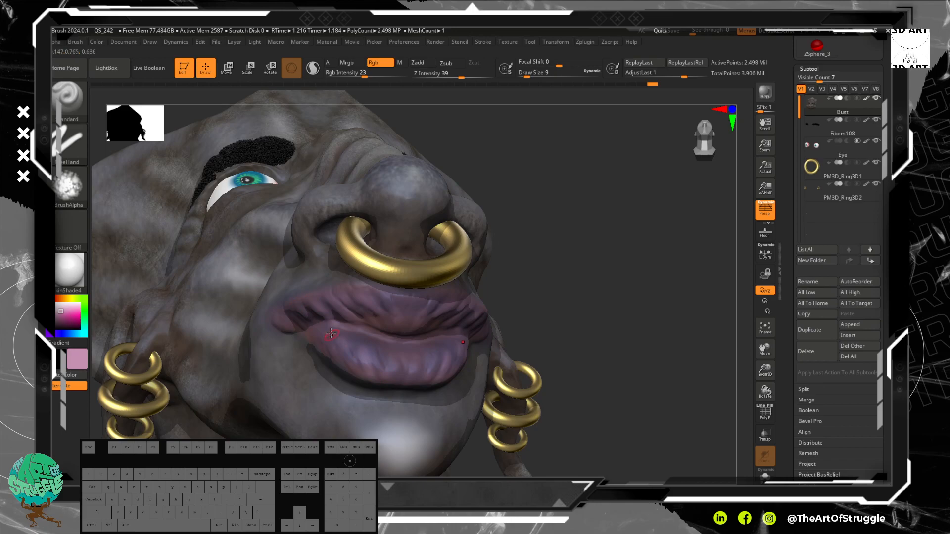
Step: Paint pink at the corner of the mouth from the side and smooth the colour along the lips
left_click_drag(589, 334, 404, 375)
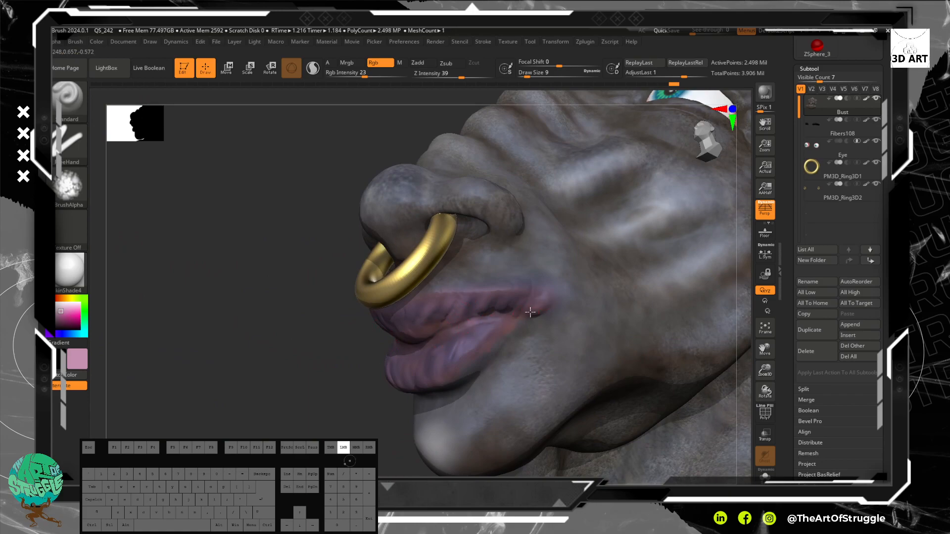
key("shift")
left_click_drag(507, 329, 501, 322, "shift")
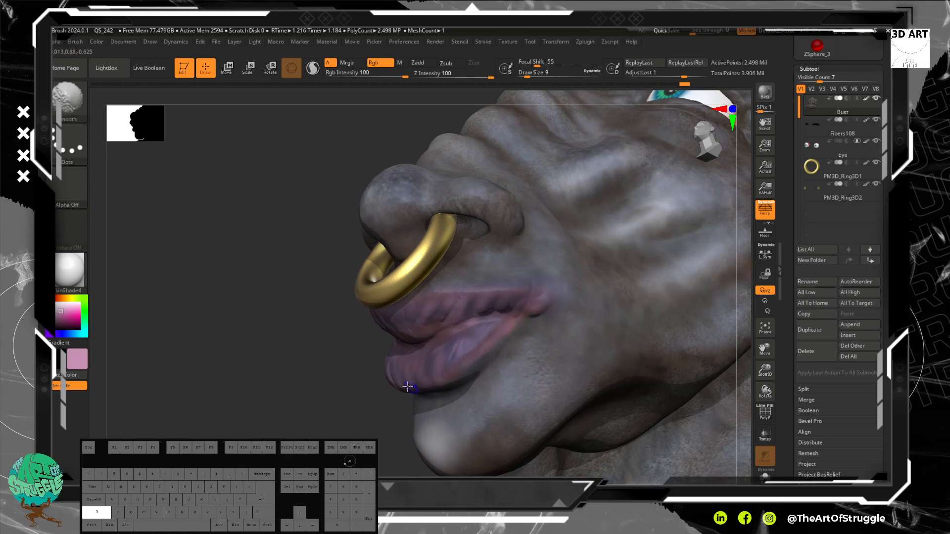
mouse_move(308, 349)
left_mouse_down()
mouse_move(274, 339)
mouse_move(321, 356)
left_mouse_up()
mouse_move(610, 307)
left_mouse_down()
mouse_move(615, 333)
mouse_move(622, 295)
mouse_move(554, 302)
mouse_move(619, 292)
left_mouse_up()
Step: Change the stroke type to DragRect, try Alpha 31, and assign Alpha 24 to the brush
left_click(76, 160)
left_click(153, 158)
left_click(68, 185)
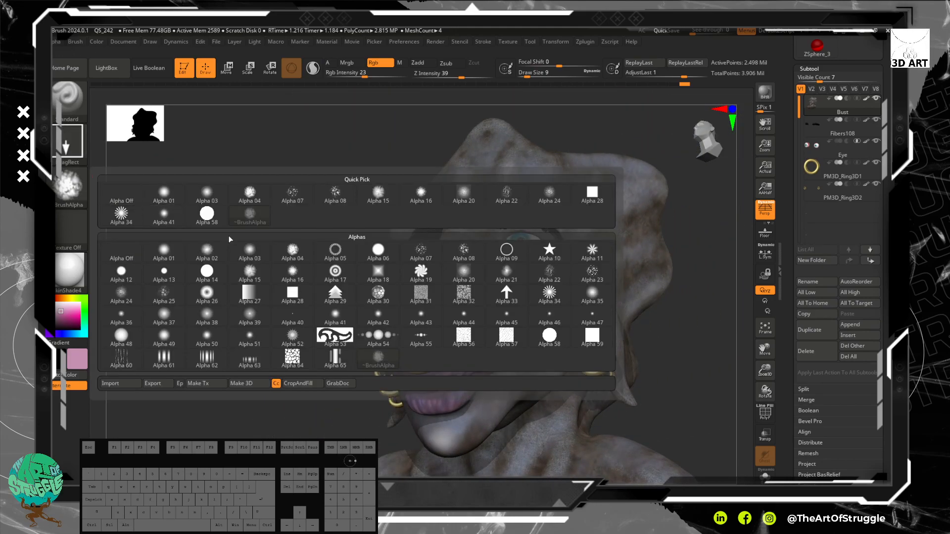
left_click(430, 298)
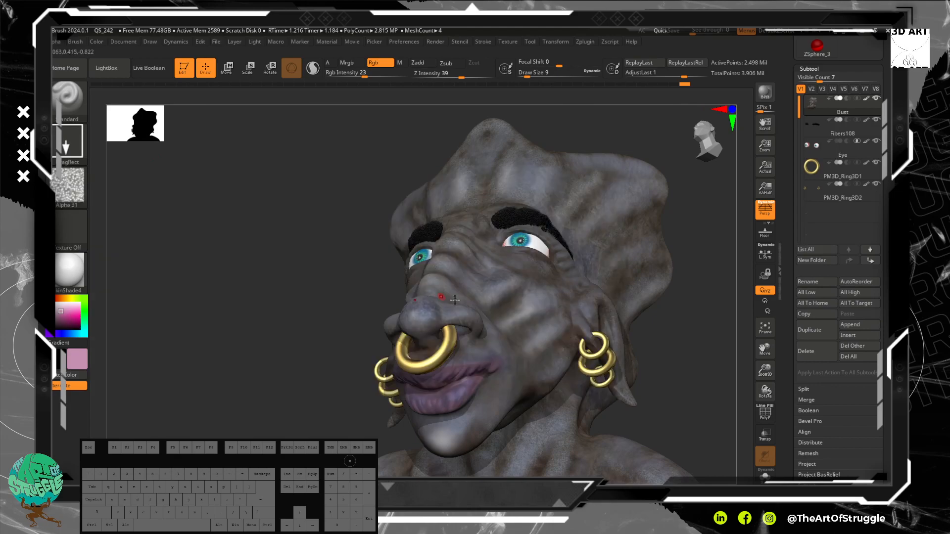
left_click(68, 185)
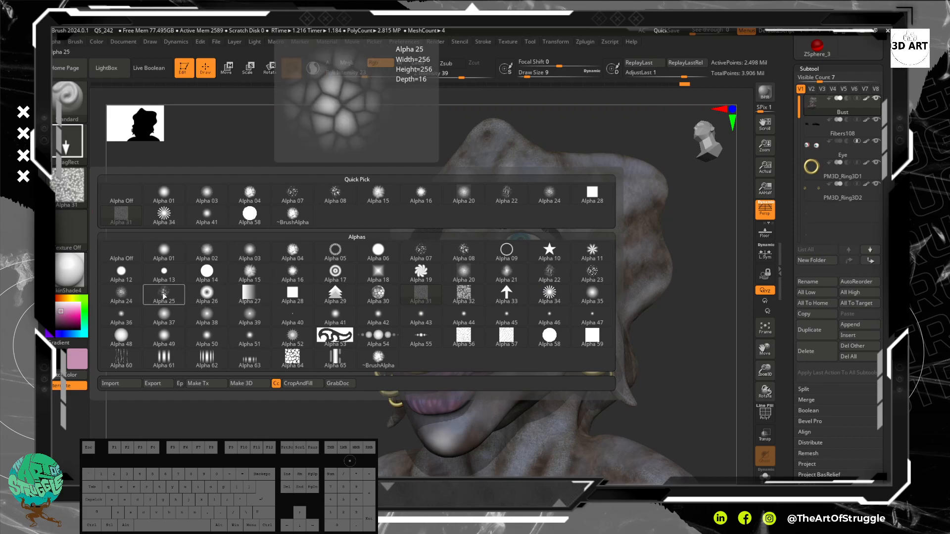
left_click(117, 296)
Step: Pick a muted orange colour and stamp Alpha 24 patches on the side of the lower lip
left_click_drag(671, 304, 648, 381, "alt")
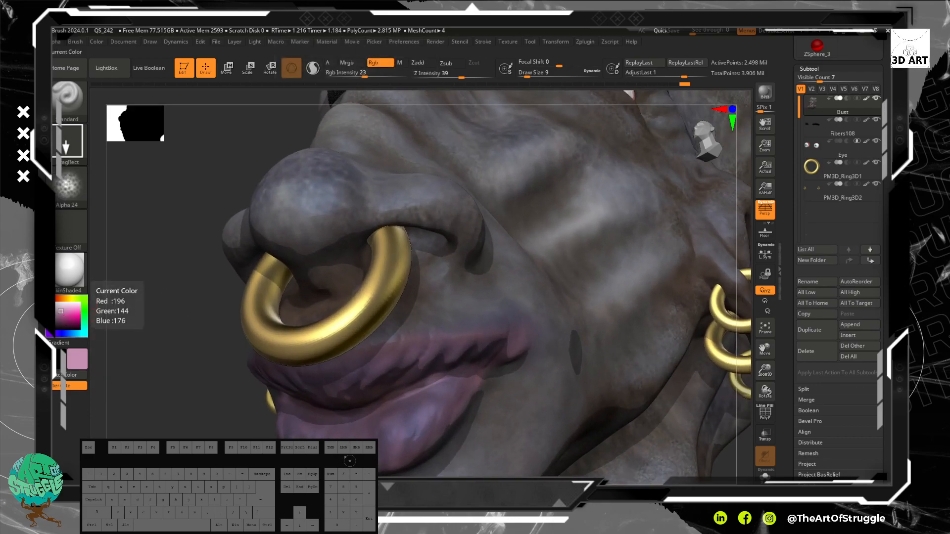
left_click(59, 296)
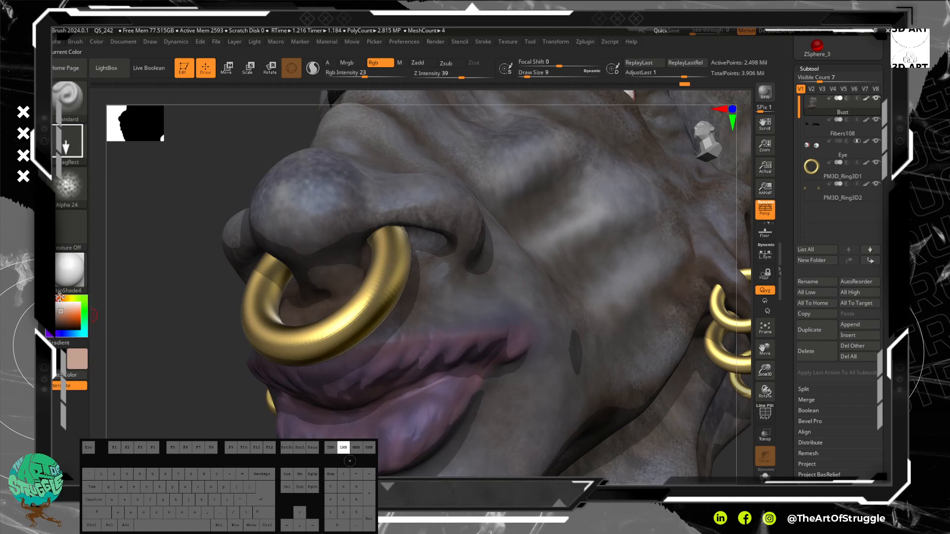
left_click_drag(62, 311, 65, 315)
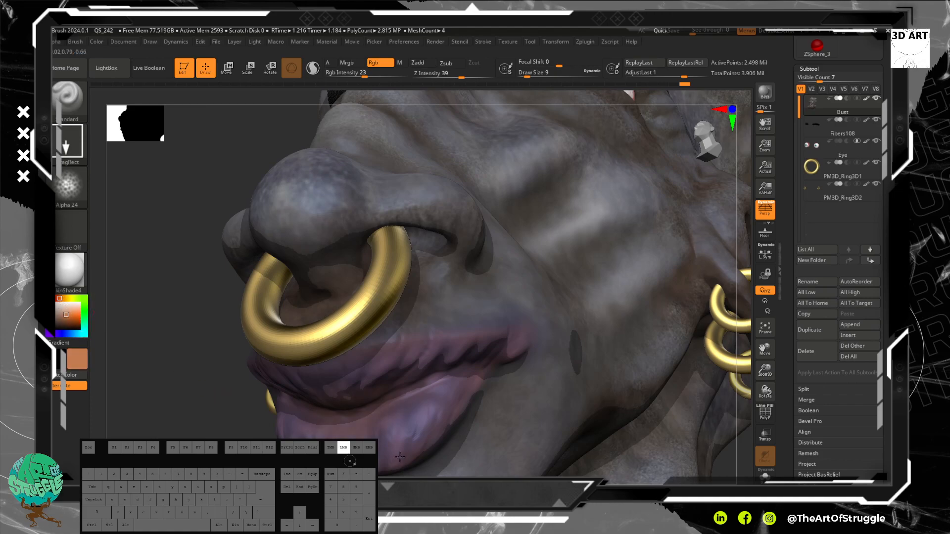
left_click_drag(456, 450, 458, 449)
left_click_drag(434, 412, 455, 392)
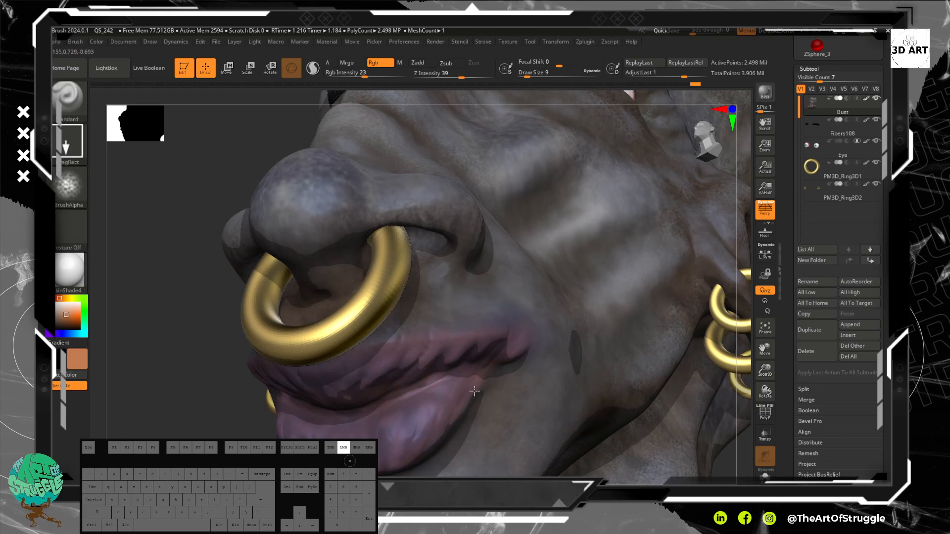
left_click_drag(478, 438, 283, 276)
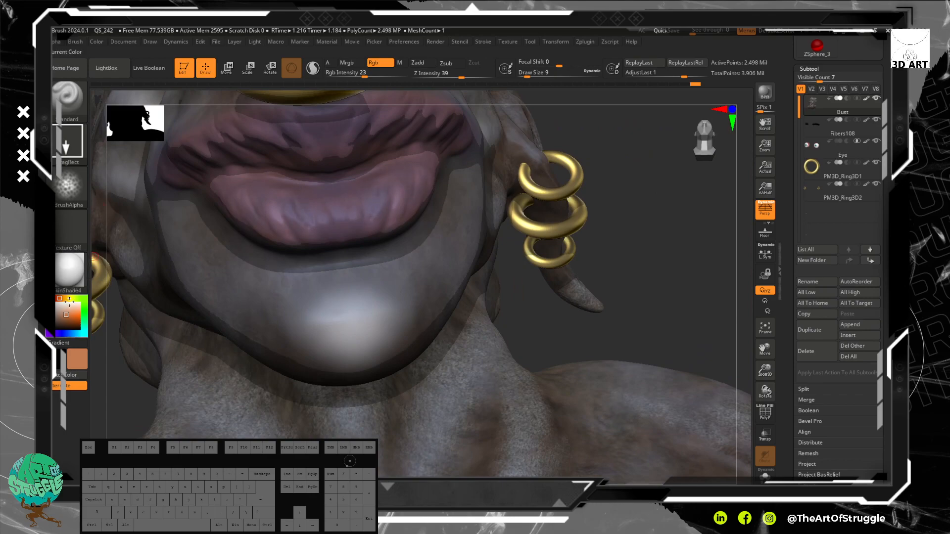
Step: Pick a medium purple, assign Texture 26 to the brush, and stamp patches near the corner of the upper lip
left_click(57, 334)
left_click(71, 229)
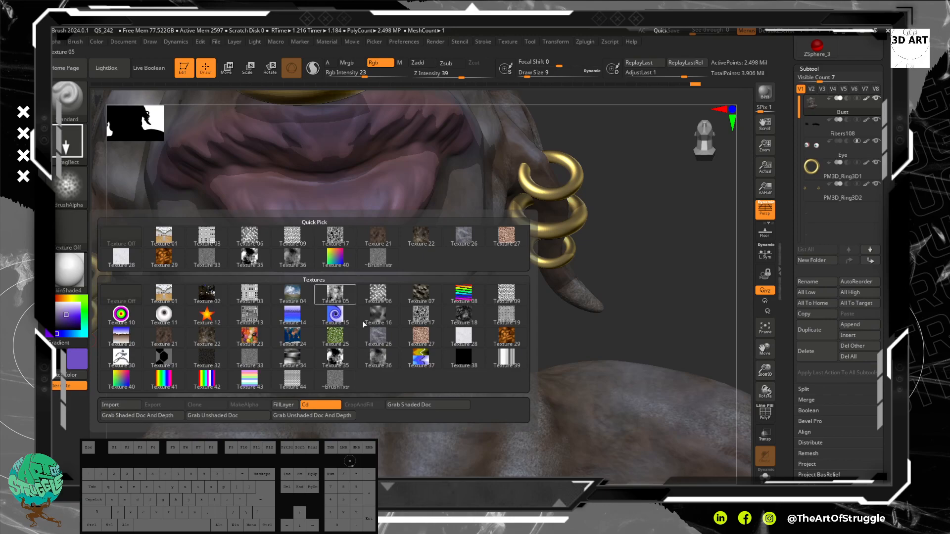
left_click(384, 341)
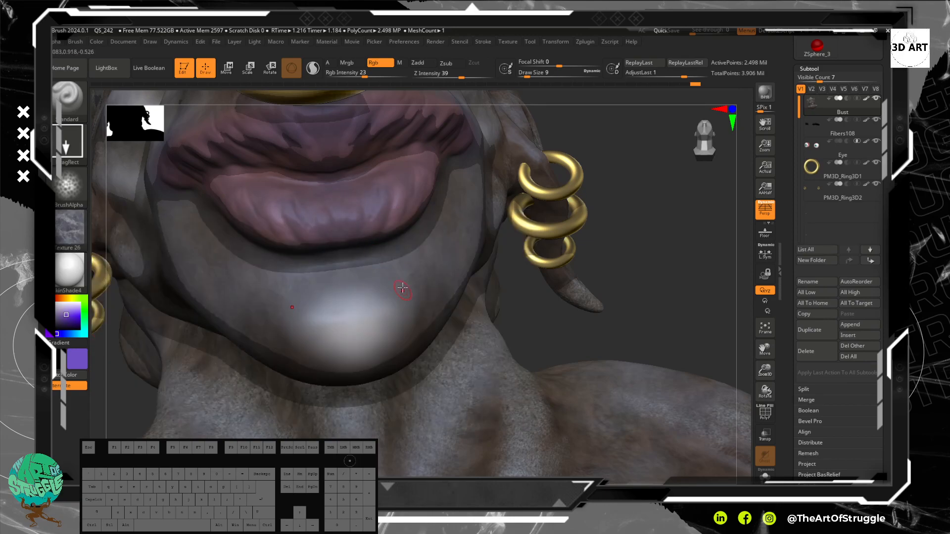
left_click_drag(420, 210, 449, 276)
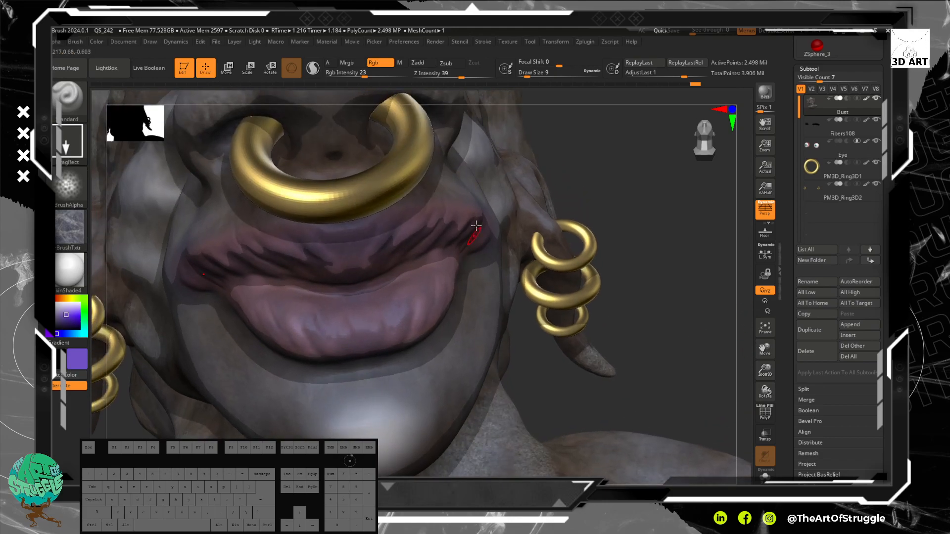
left_click_drag(501, 296, 507, 318)
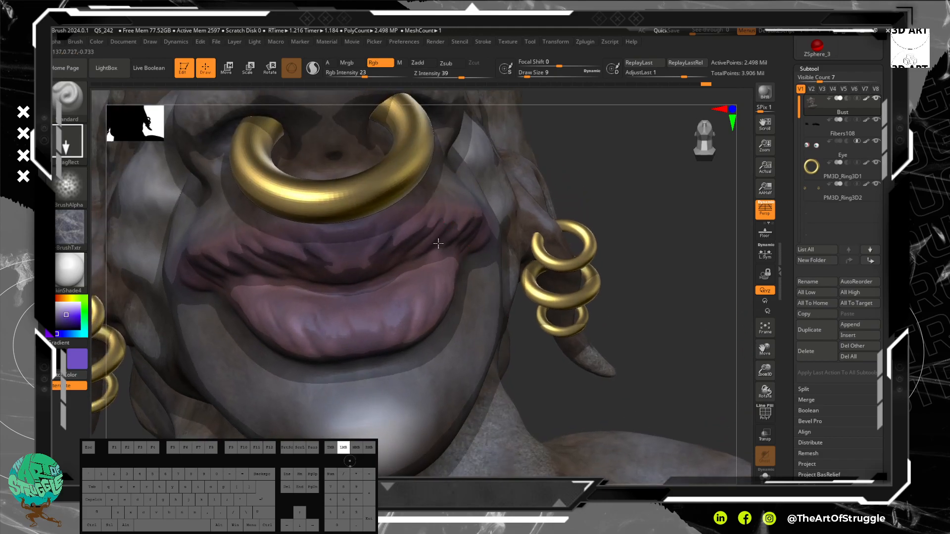
left_click_drag(473, 242, 447, 254)
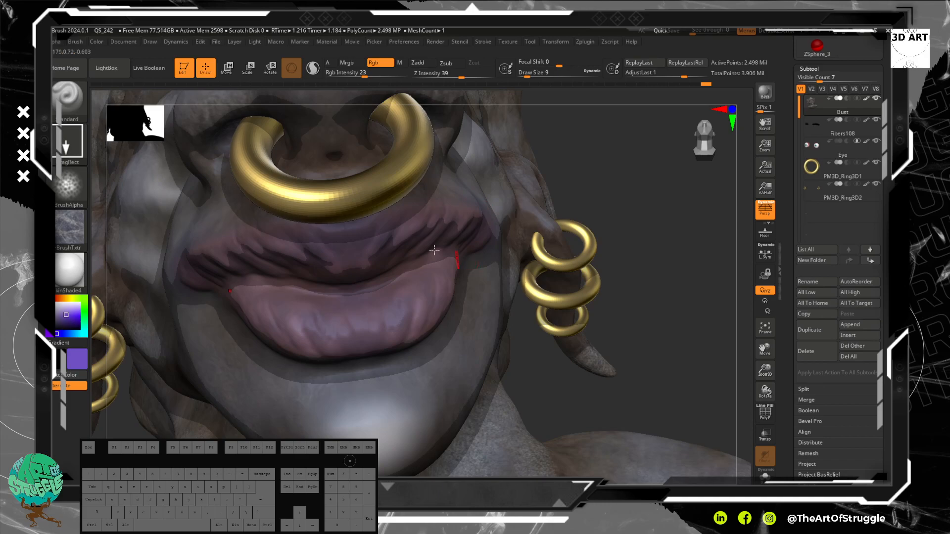
Step: Stamp more Texture 26 patches across the middle and along the lower edge of the mouth
left_click_drag(291, 241, 339, 299)
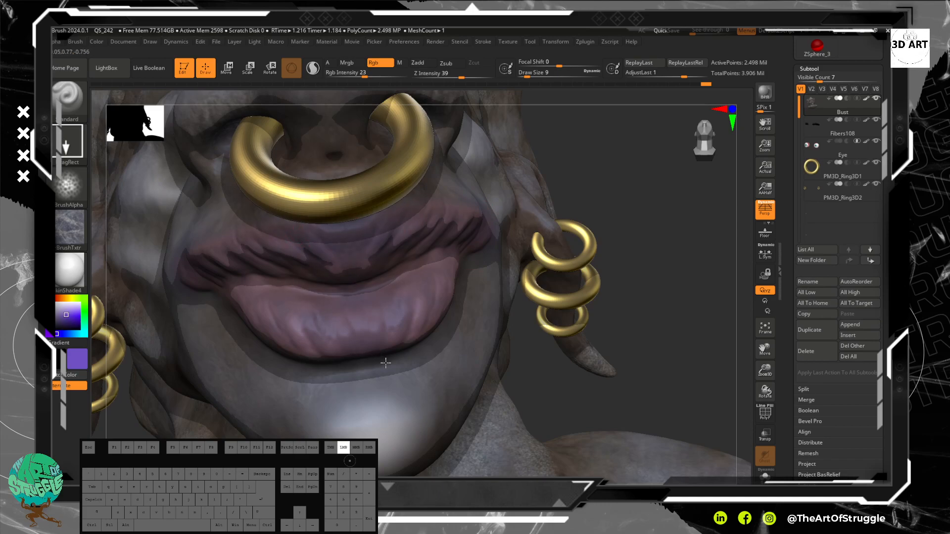
left_click_drag(398, 362, 399, 361)
left_click_drag(418, 337, 424, 328)
left_click_drag(464, 407, 481, 397)
left_click_drag(478, 334, 480, 334)
Step: Turn off the brush texture, enable Zadd, and assign Alpha 20
left_click_drag(638, 257, 606, 197, "alt")
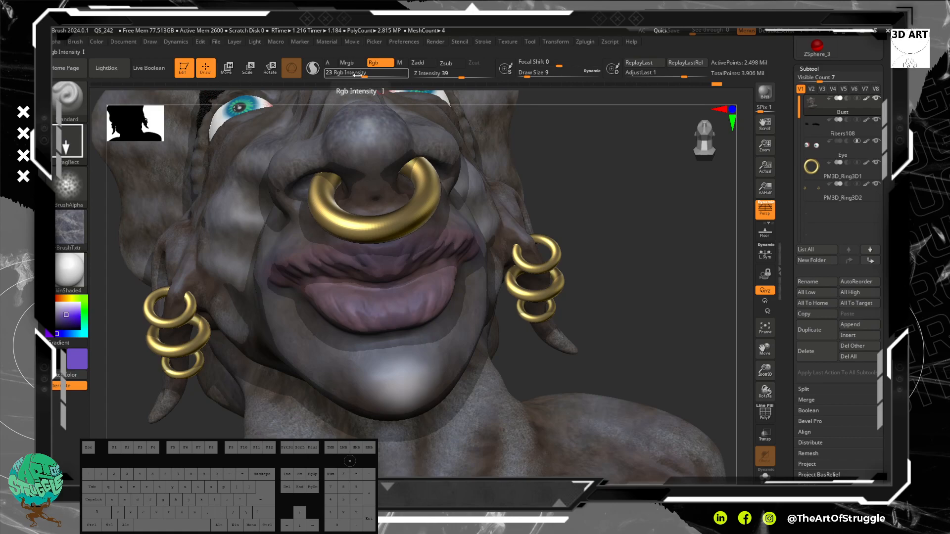
left_click(72, 226)
left_click(121, 242)
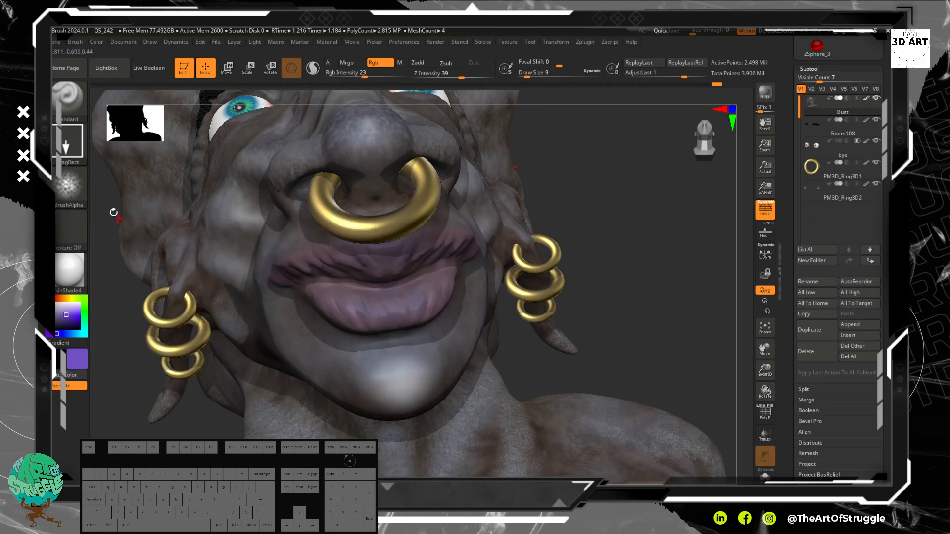
left_click(418, 62)
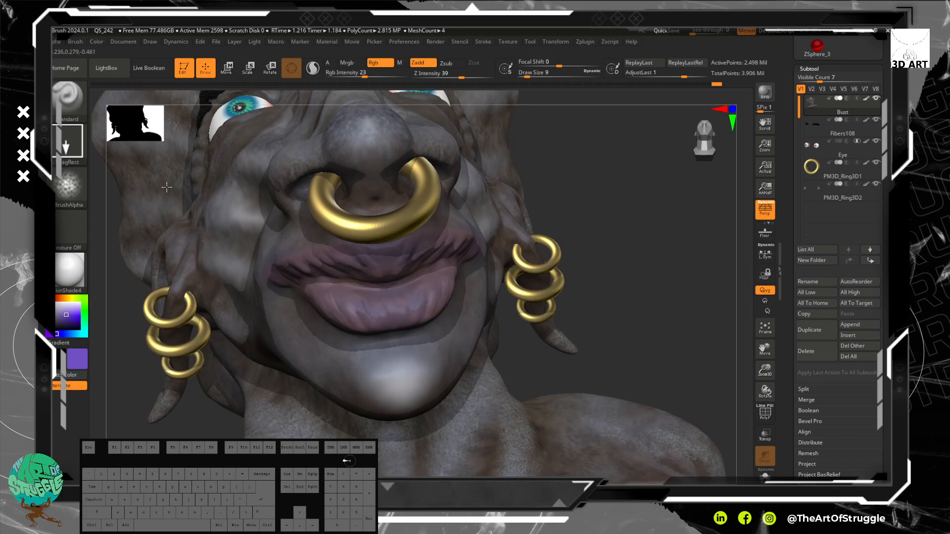
left_click(68, 186)
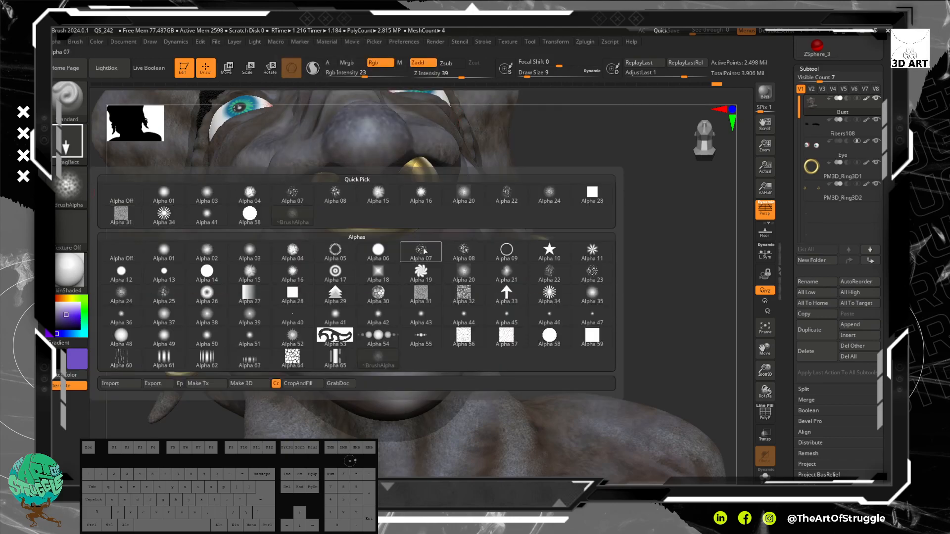
left_click(469, 277)
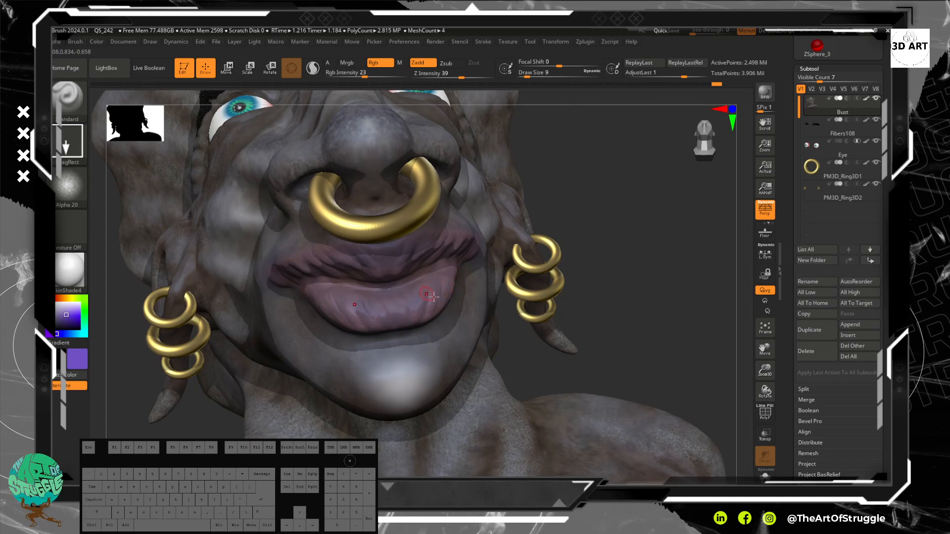
Step: Test Alpha 20 stamps on the lower lip, undoing them, and set Z Intensity to 6
left_click_drag(634, 231, 625, 282, "alt")
left_click_drag(374, 323, 361, 463)
key("ctrl+z")
left_click_drag(455, 78, 421, 86)
left_click(417, 295)
key("ctrl+z")
left_click_drag(429, 77, 432, 78)
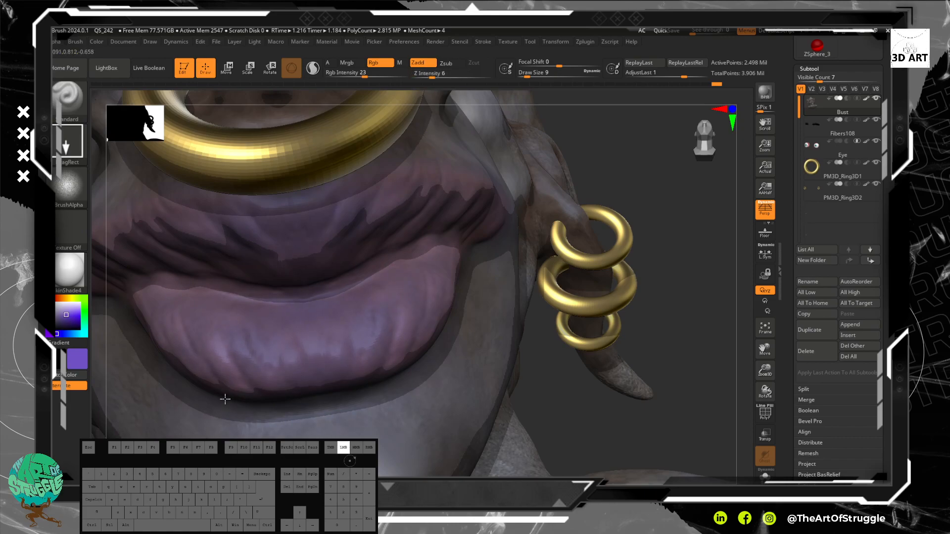
Step: Stamp purple Alpha 20 patches with slight relief across the front and side of both lips
left_click_drag(342, 378, 349, 378)
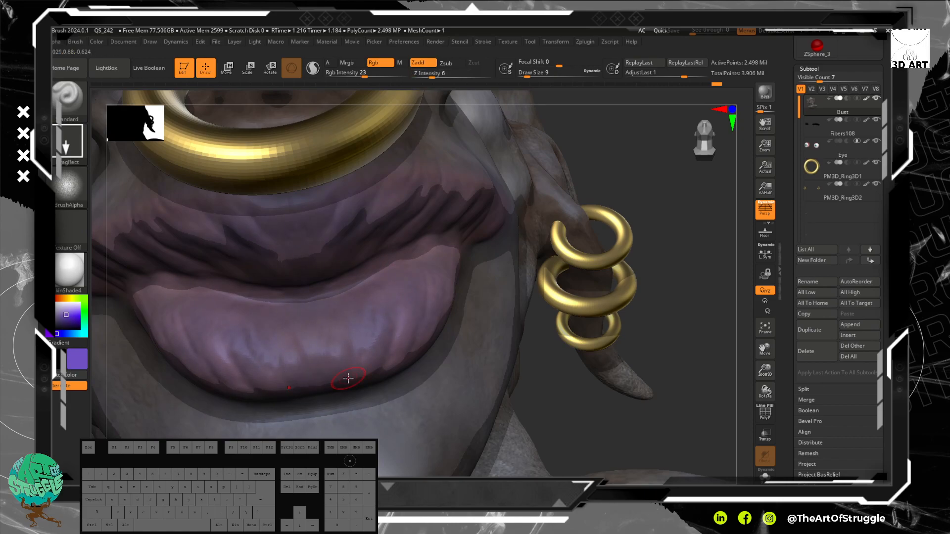
left_click_drag(386, 335, 388, 337)
left_click_drag(460, 232, 438, 379)
left_click_drag(647, 415, 564, 403)
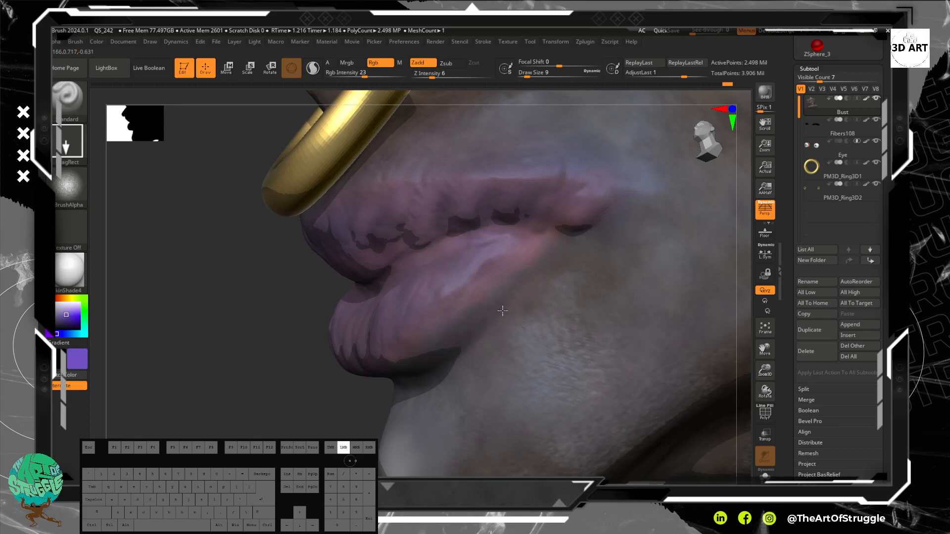
left_click_drag(377, 222, 426, 408)
left_click_drag(403, 332, 408, 364)
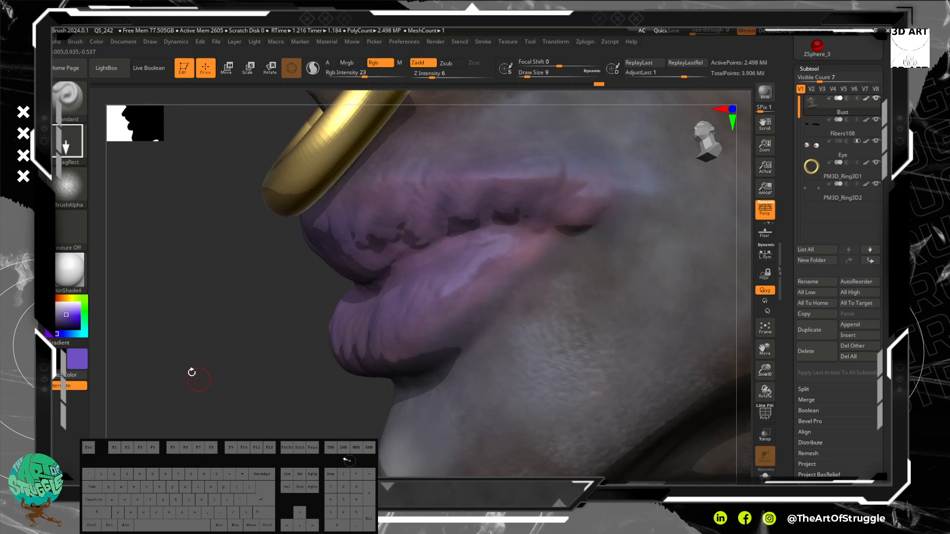
Step: Assign Alpha 16, try it with stamps around the mouth corner, and set Z Intensity to 14
left_click(65, 187)
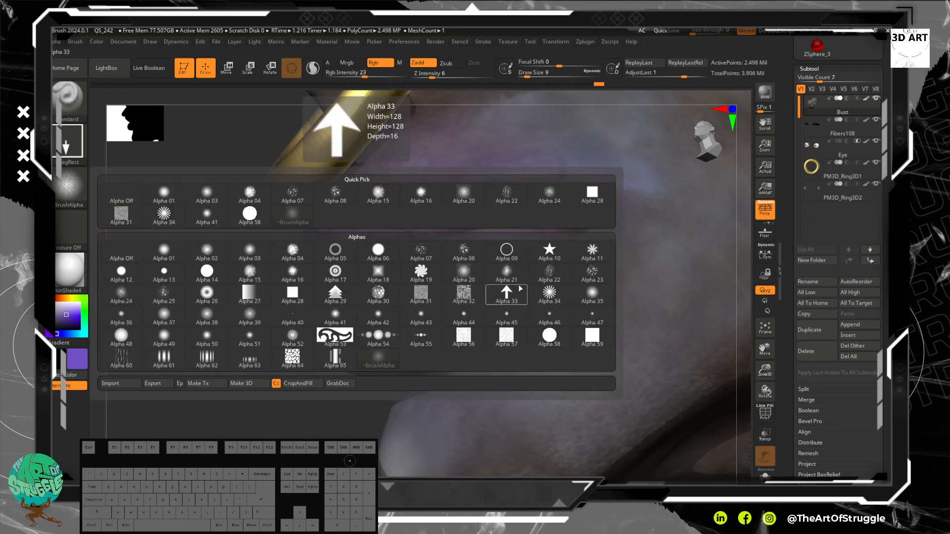
mouse_move(554, 275)
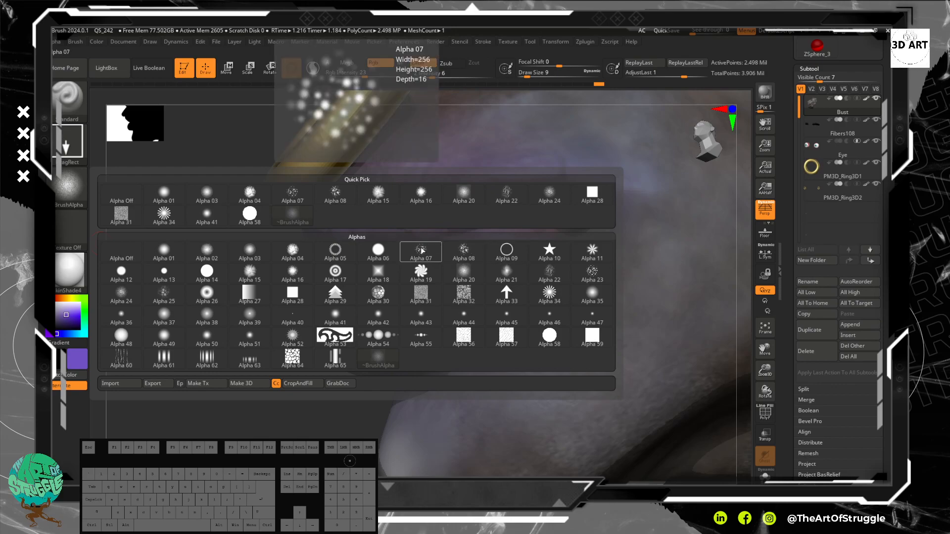
left_click(300, 274)
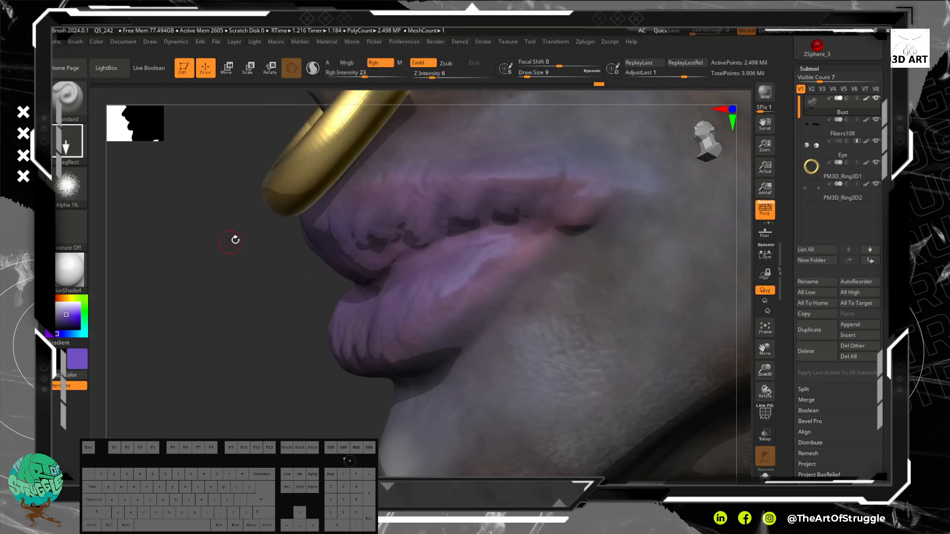
left_click_drag(490, 253, 508, 313)
left_click_drag(572, 216, 572, 216)
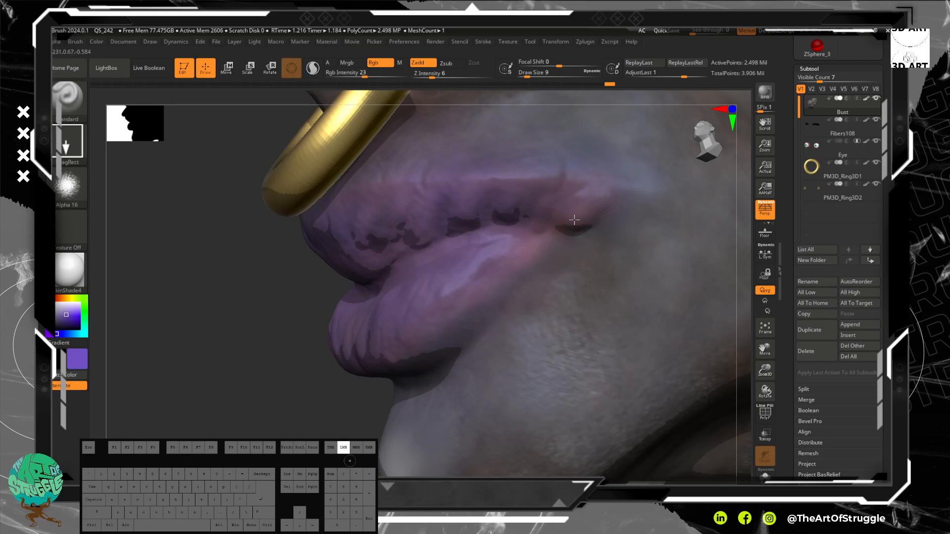
left_click_drag(597, 287, 597, 293)
left_click_drag(433, 76, 442, 76)
Step: Stamp purple Alpha 16 patches with stronger relief along the side and front of the lips
left_click_drag(506, 209, 511, 213)
mouse_move(555, 193)
left_mouse_down()
mouse_move(567, 203)
mouse_move(539, 229)
left_mouse_up()
left_click_drag(446, 213, 459, 244)
left_click_drag(402, 228, 410, 239)
left_click_drag(260, 303, 421, 292)
left_click_drag(344, 240, 344, 241)
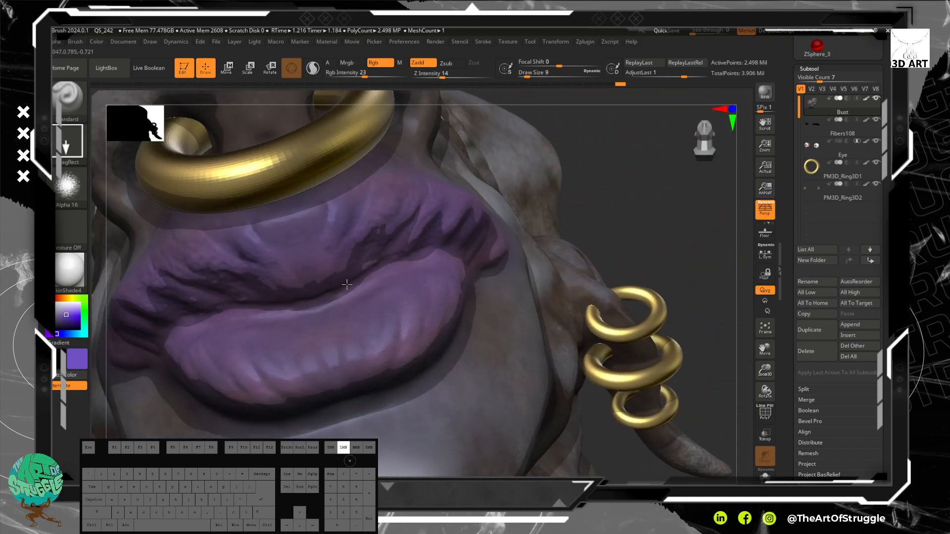
left_click_drag(417, 344, 418, 345)
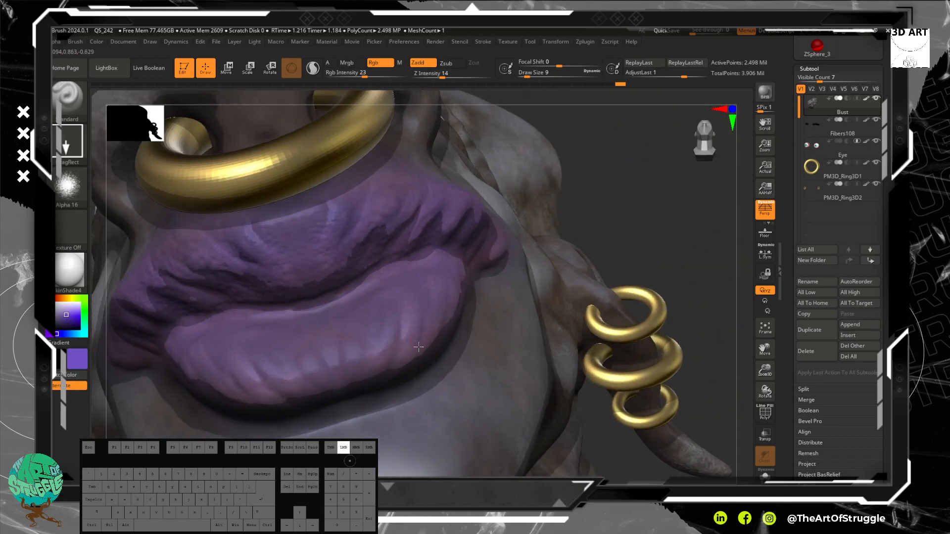
Step: Smooth the stamped upper lip, enable Zadd for the Smooth brush, and undo the last two strokes
left_click_drag(251, 264, 270, 276, "shift")
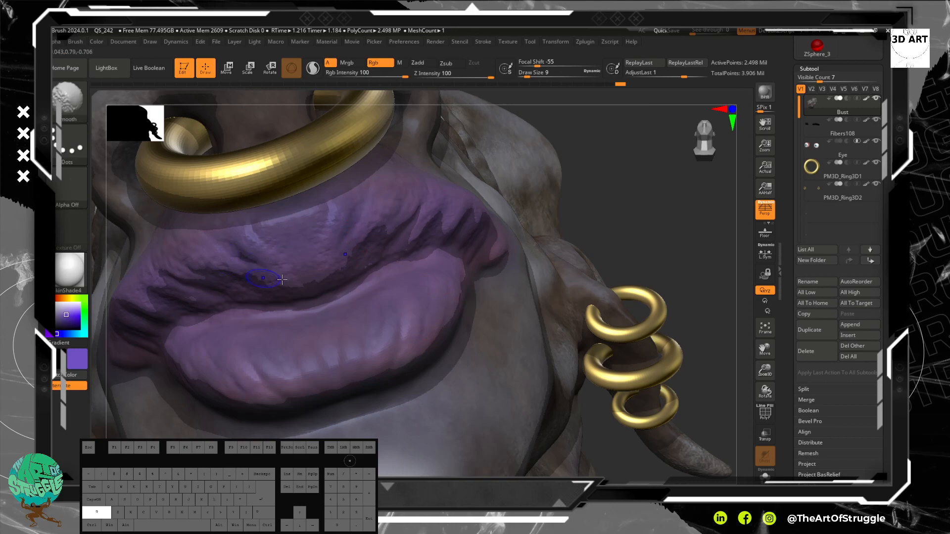
left_click_drag(345, 260, 378, 210, "shift")
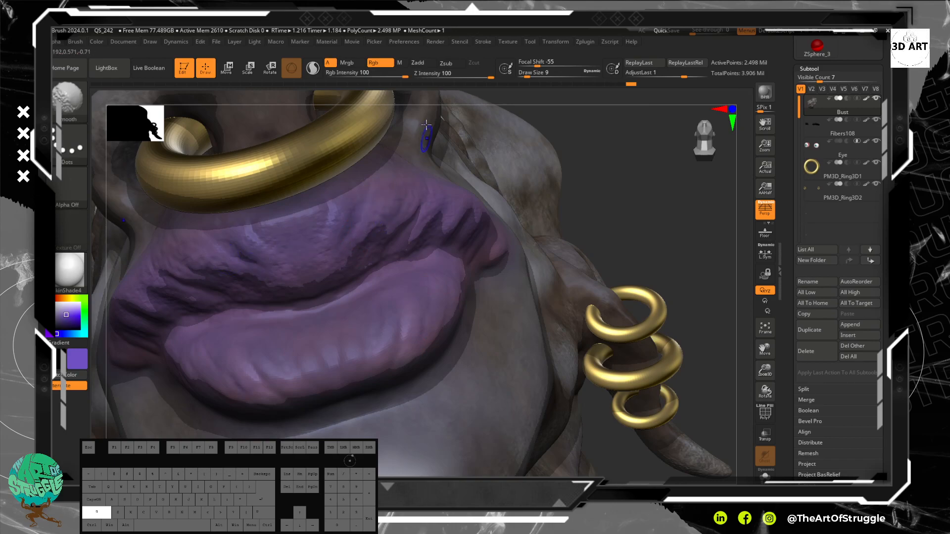
left_click(428, 63)
left_click_drag(356, 257, 356, 257)
left_click_drag(302, 302, 297, 303, "shift")
left_click_drag(410, 201, 444, 208, "shift")
key("ctrl+z")
key("ctrl+z")
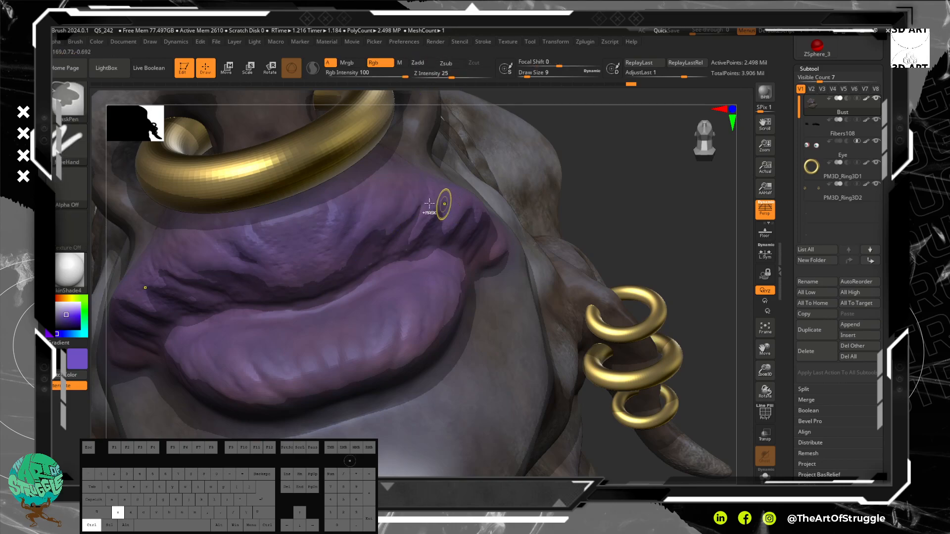
Step: Set Draw Size to 6 and smooth the relief along the wrinkled folds of the upper lip
key("bracketleft")
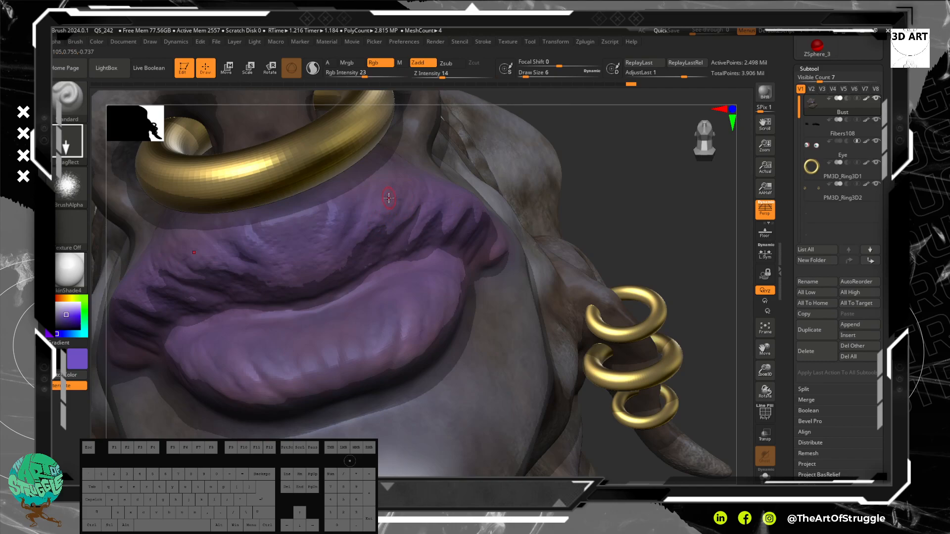
key("shift")
left_click_drag(393, 202, 376, 207, "shift")
left_click_drag(340, 259, 337, 262, "shift")
left_click_drag(420, 202, 396, 243, "shift")
left_click_drag(445, 209, 421, 238, "shift")
left_click_drag(472, 198, 458, 207, "shift")
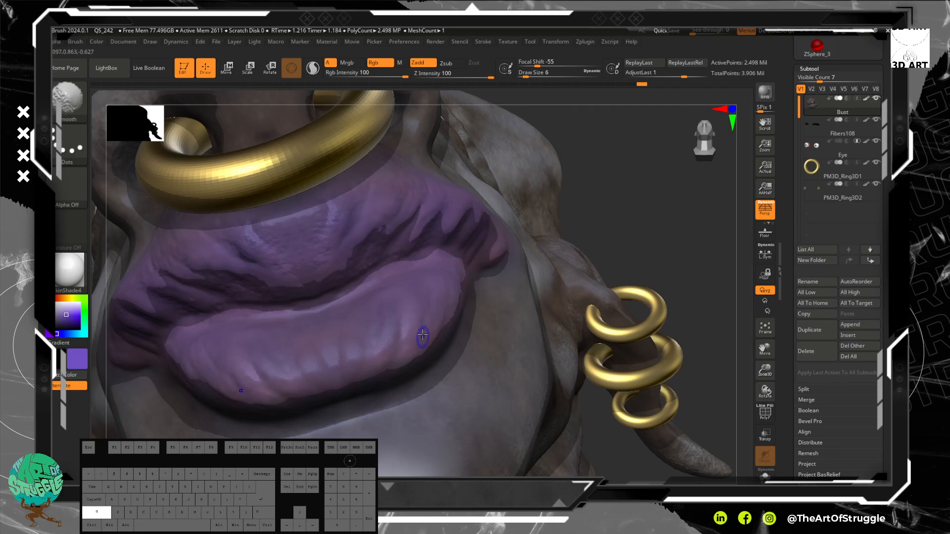
Step: Smooth the outer part of the lower lip, the upper lip's centre below the nose ring, and the mouth corner
mouse_move(393, 300)
left_mouse_down("shift")
mouse_move(358, 324)
mouse_move(395, 341)
left_mouse_up("shift")
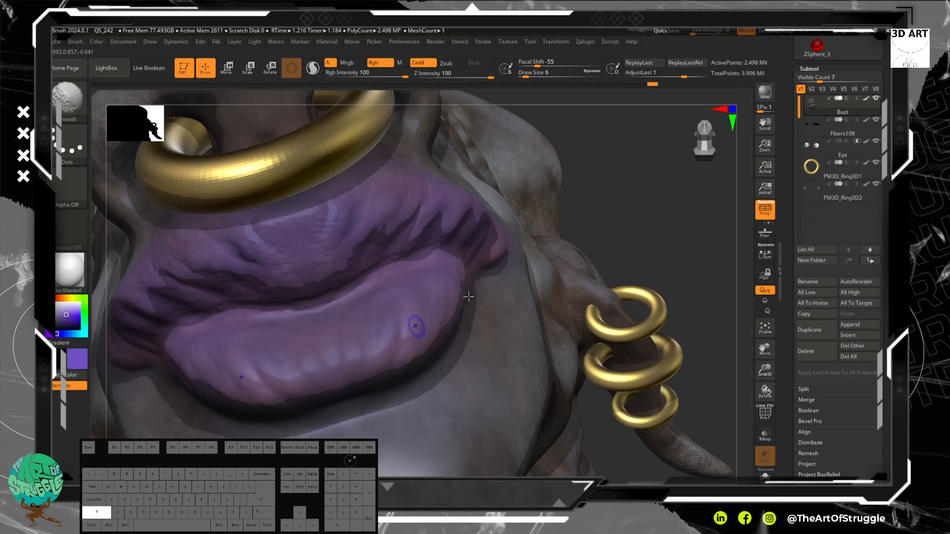
left_click_drag(329, 212, 338, 218, "shift")
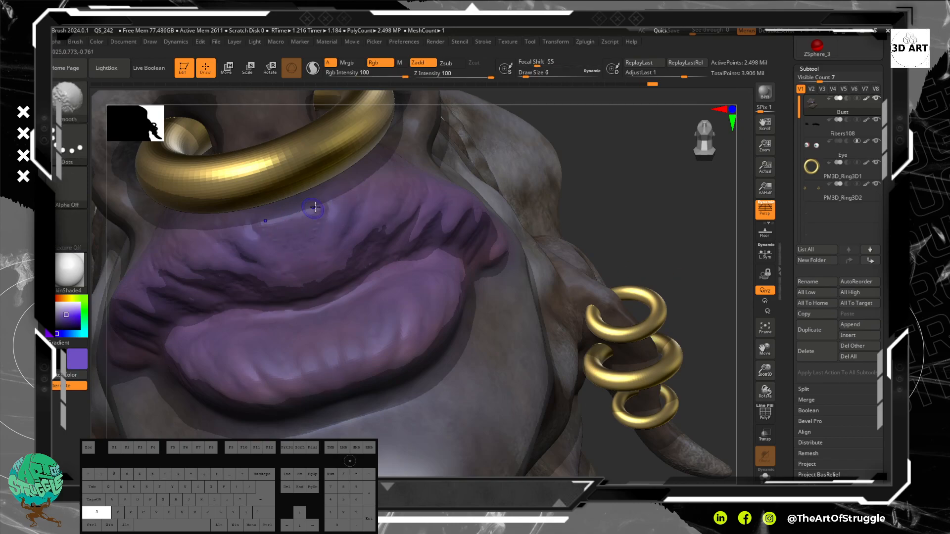
mouse_move(604, 248)
left_mouse_down()
mouse_move(632, 188)
mouse_move(671, 225)
mouse_move(709, 147)
mouse_move(200, 299)
mouse_move(206, 310)
mouse_move(209, 297)
left_mouse_up()
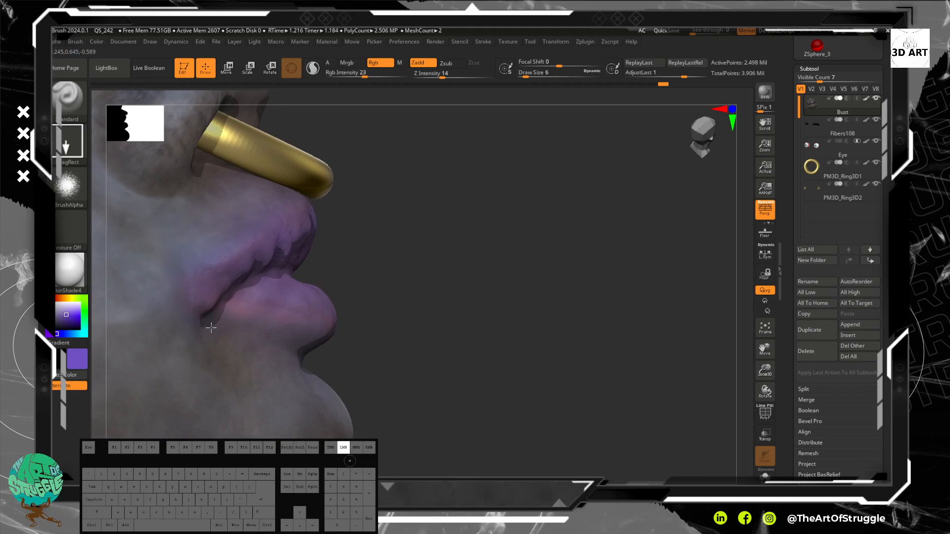
key("shift")
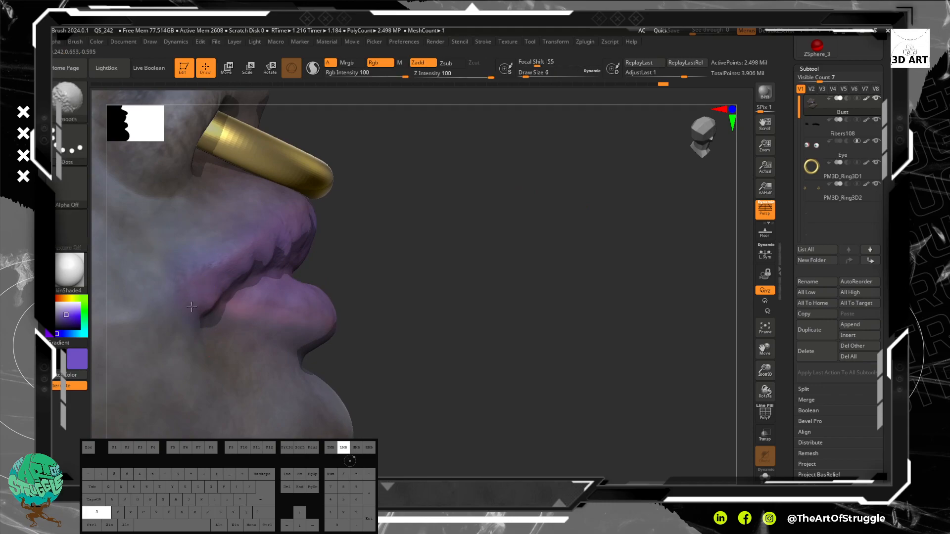
Step: Examine the painted lips against the whole bust from below and from the front
mouse_move(464, 322)
left_mouse_down()
mouse_move(451, 239)
mouse_move(423, 327)
mouse_move(462, 394)
left_mouse_up()
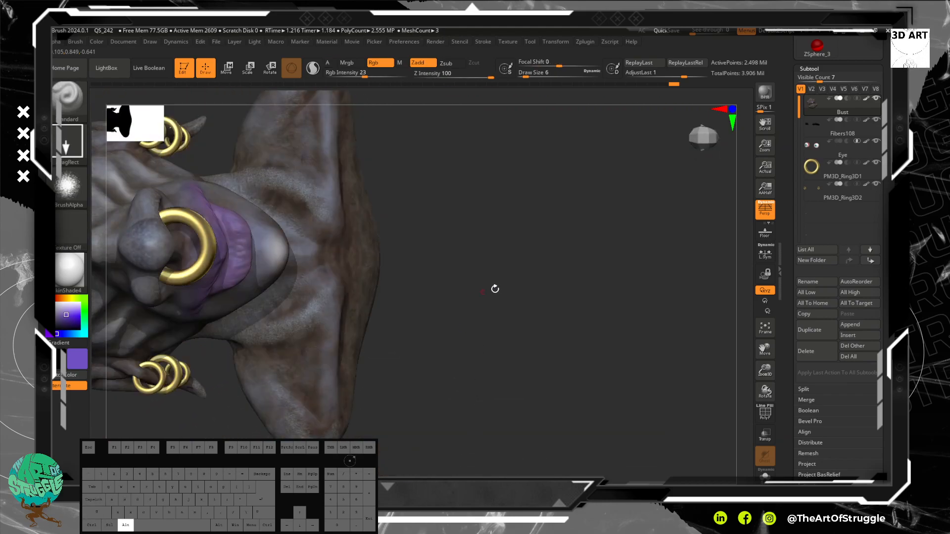
left_click_drag(485, 291, 491, 134, "alt")
mouse_move(342, 343)
left_mouse_down()
mouse_move(379, 326)
mouse_move(384, 309)
mouse_move(487, 424)
mouse_move(456, 388)
mouse_move(435, 275)
mouse_move(513, 327)
mouse_move(484, 322)
mouse_move(483, 300)
mouse_move(536, 325)
mouse_move(587, 382)
left_mouse_up()
left_click_drag(641, 343, 683, 329, "shift")
left_click_drag(636, 266, 546, 239, "alt")
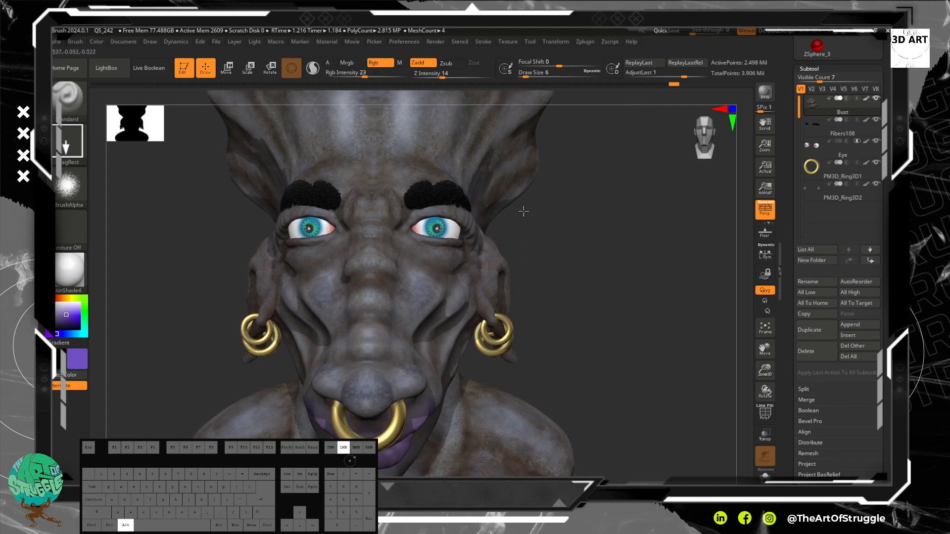
left_click_drag(524, 209, 509, 225, "alt")
left_click_drag(537, 279, 556, 224, "alt")
left_click_drag(605, 367, 599, 341, "alt")
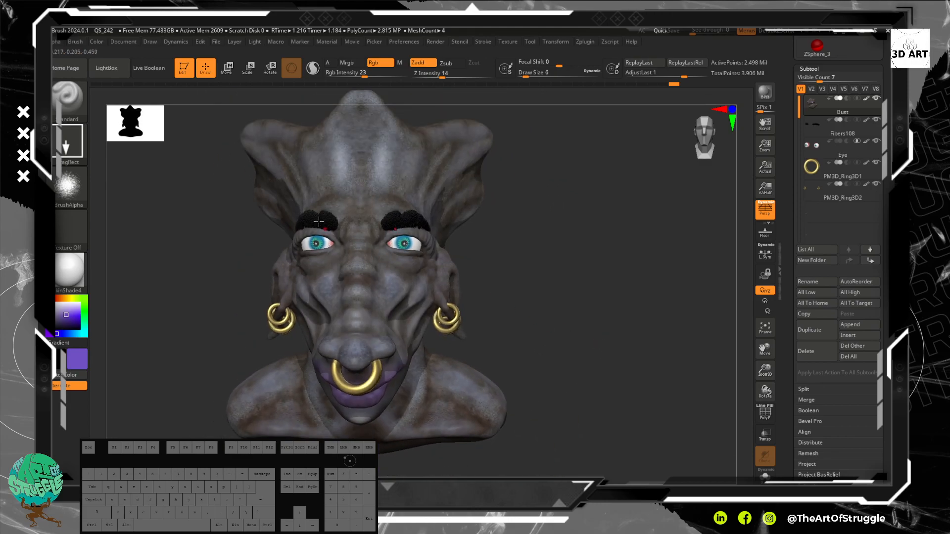
left_click_drag(530, 233, 626, 252, "alt")
Step: Render front BPR previews of the bust and compare a three-quarter view with perspective off and on
key("shift+r")
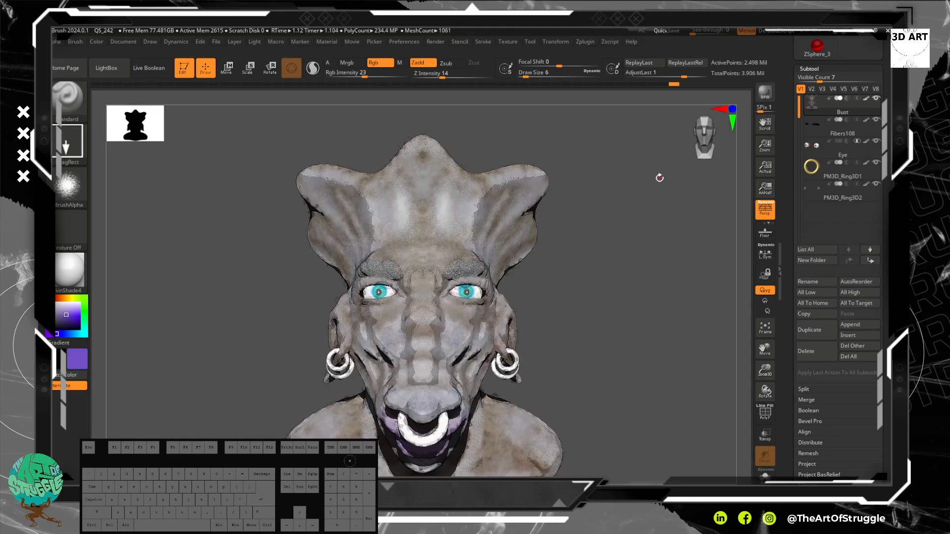
left_click_drag(613, 256, 636, 227)
left_click(766, 209)
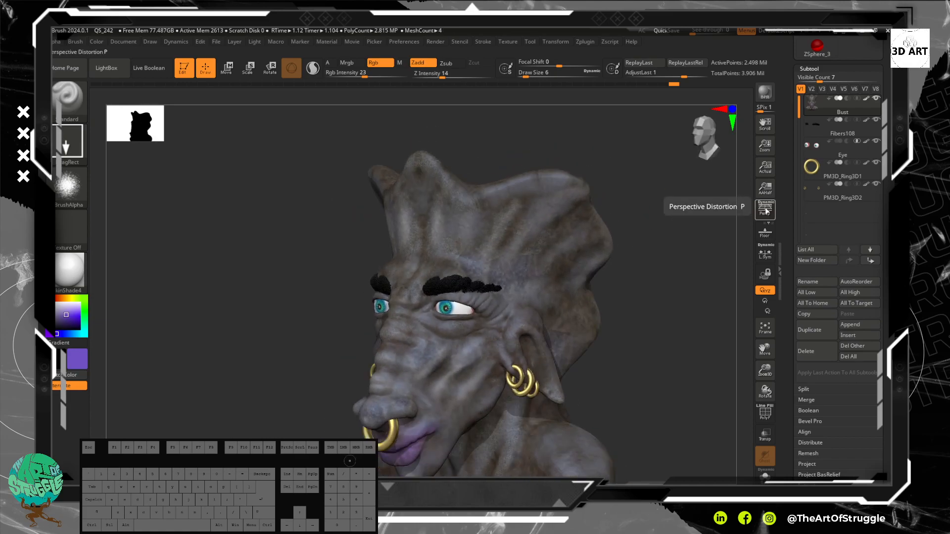
left_click(766, 210)
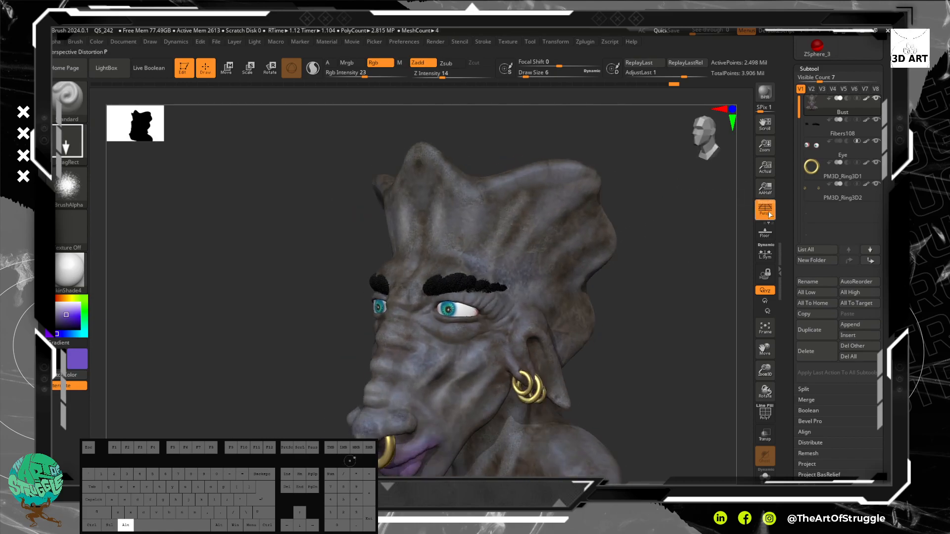
mouse_move(723, 232)
left_mouse_down()
mouse_move(676, 229)
mouse_move(648, 257)
mouse_move(525, 259)
mouse_move(535, 271)
left_mouse_up()
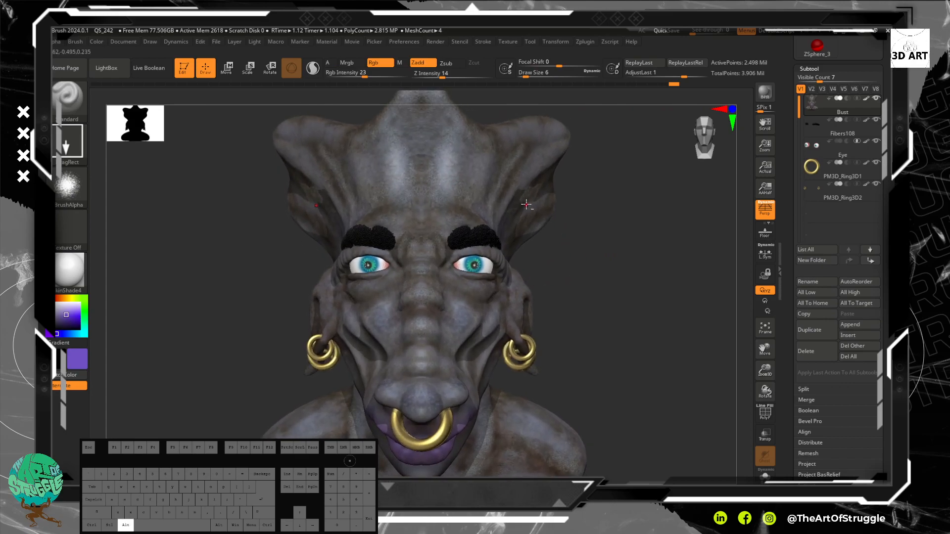
left_click(767, 95)
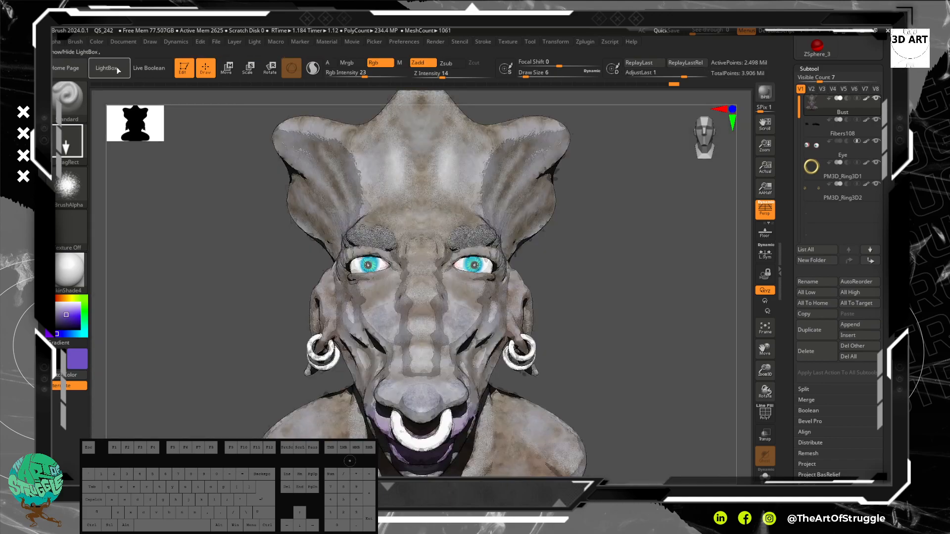
Step: Load the WaterColorInkStyle render preset and render the bust with BPR in a three-quarter view
left_click(107, 68)
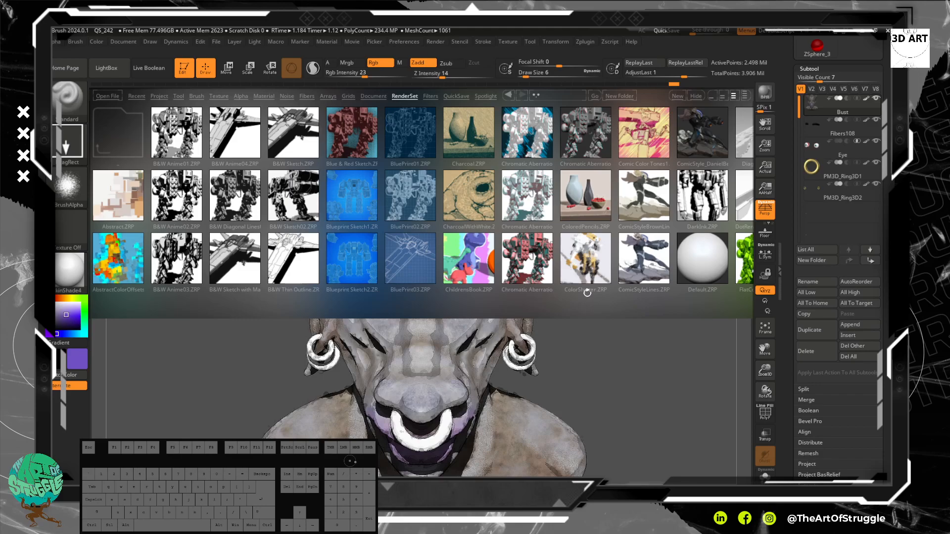
left_click_drag(619, 294, 287, 235)
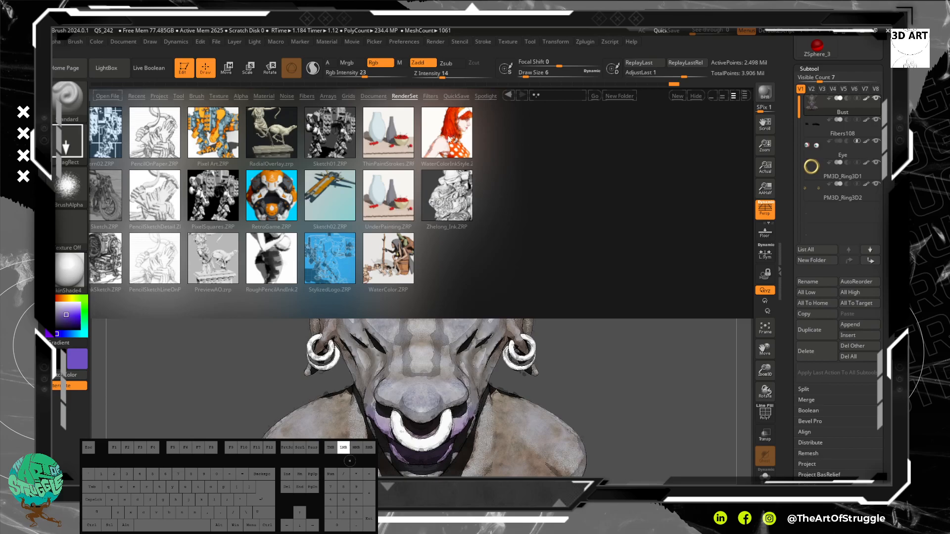
double_click(447, 135)
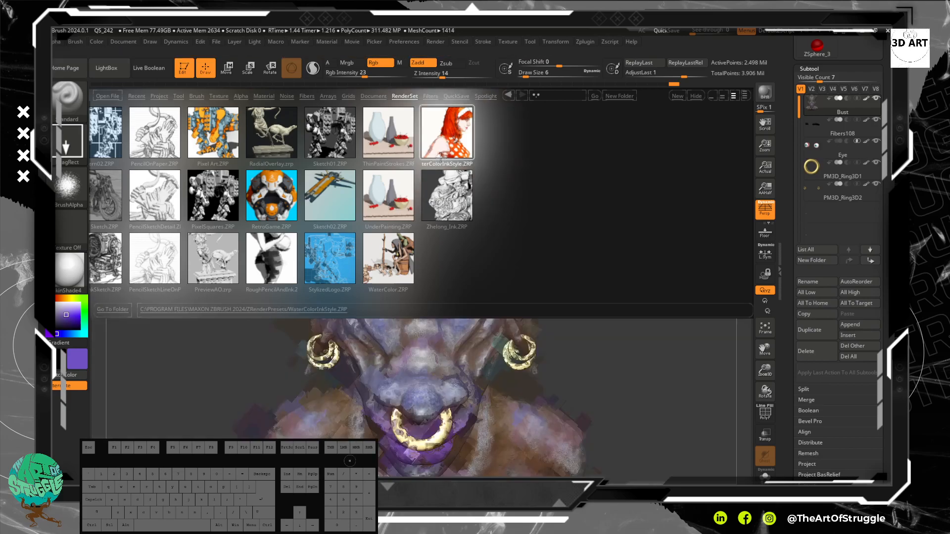
left_click(107, 69)
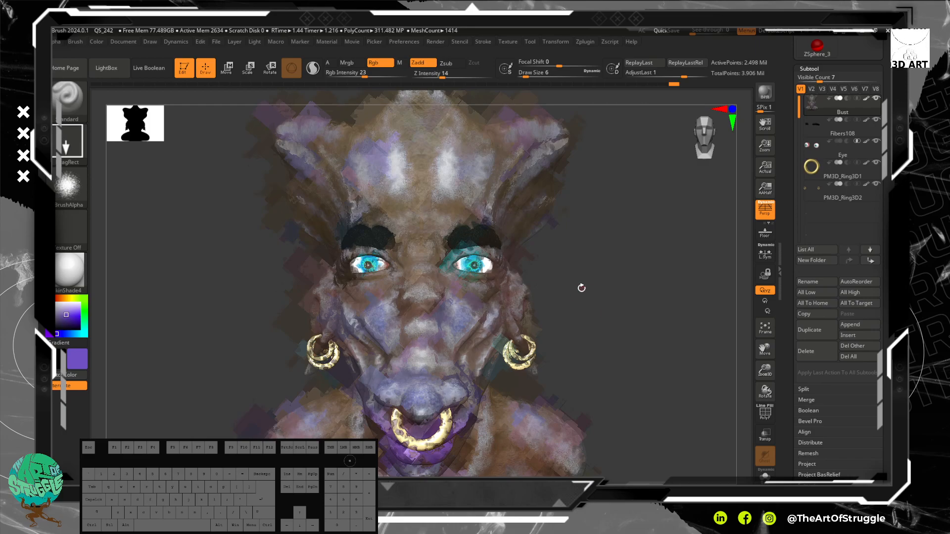
mouse_move(587, 323)
left_mouse_down()
mouse_move(615, 328)
mouse_move(608, 304)
mouse_move(639, 287)
mouse_move(653, 254)
mouse_move(667, 276)
left_mouse_up()
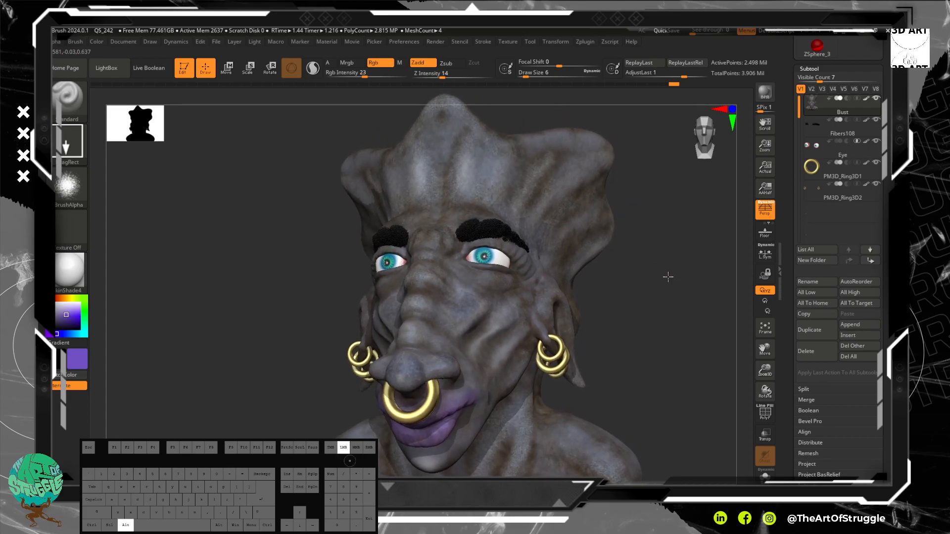
left_click(763, 94)
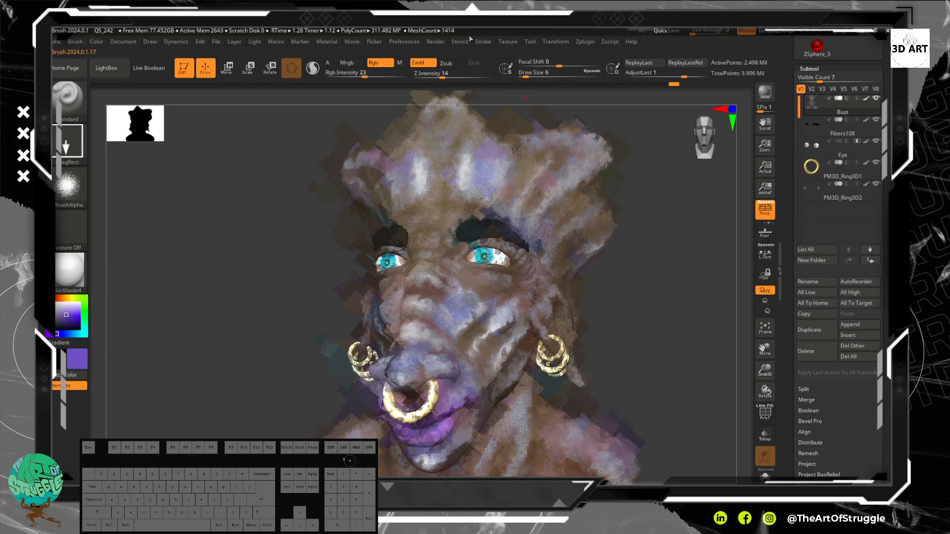
Step: Apply the Sketch04 material to the bust and render it again with BPR
left_click(69, 269)
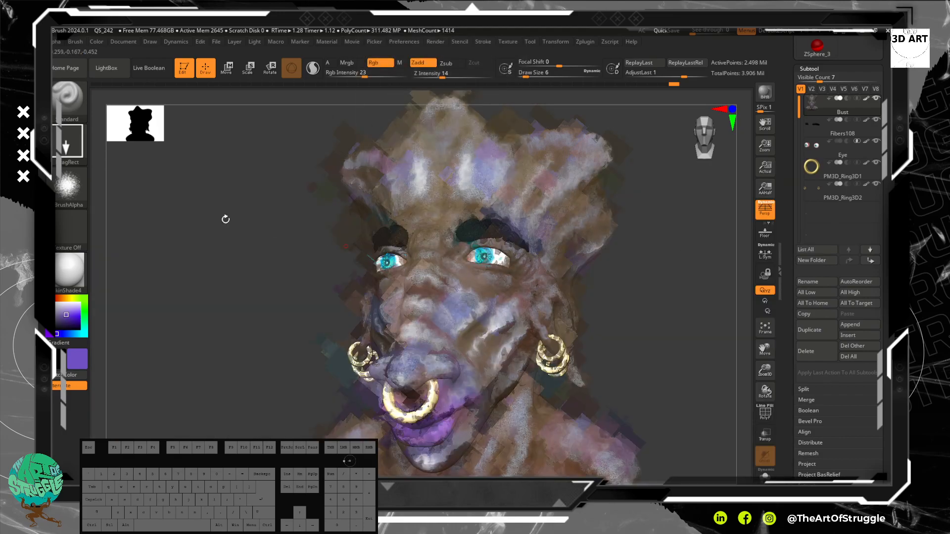
left_click(69, 270)
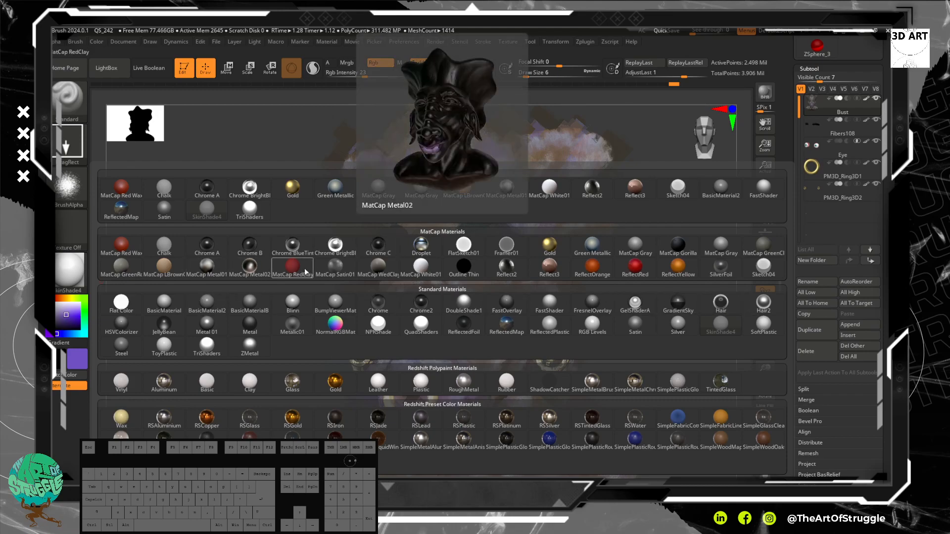
left_click(759, 266)
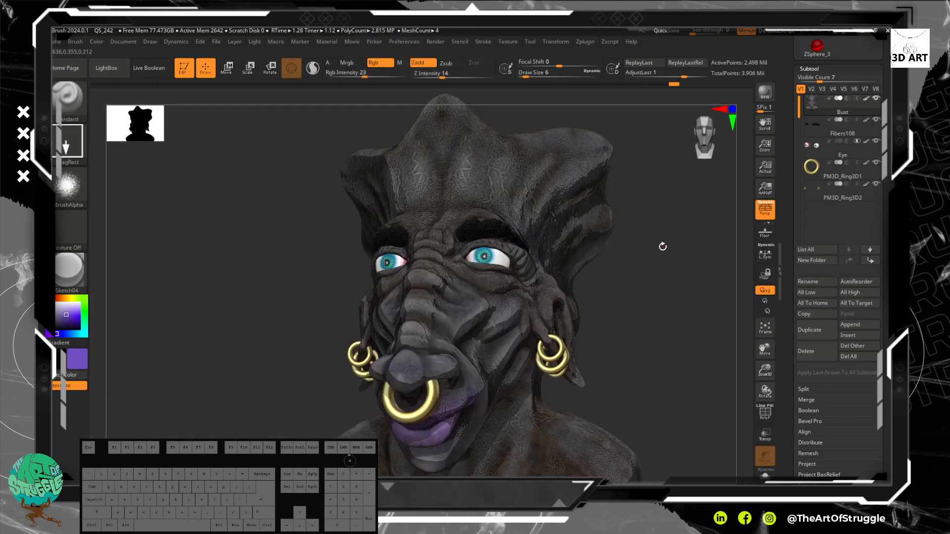
left_click(764, 94)
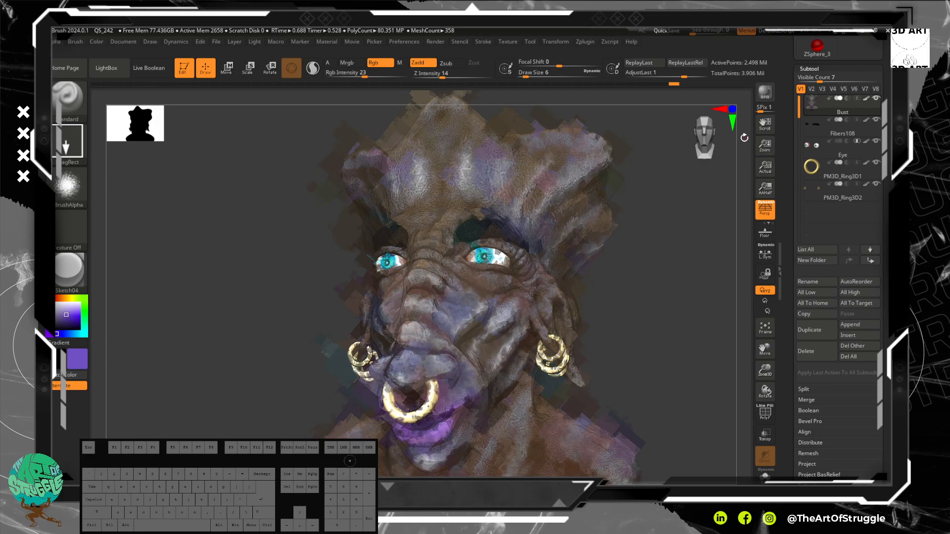
Step: Load the Comic Color Tones1 render preset for the bust
left_click(106, 68)
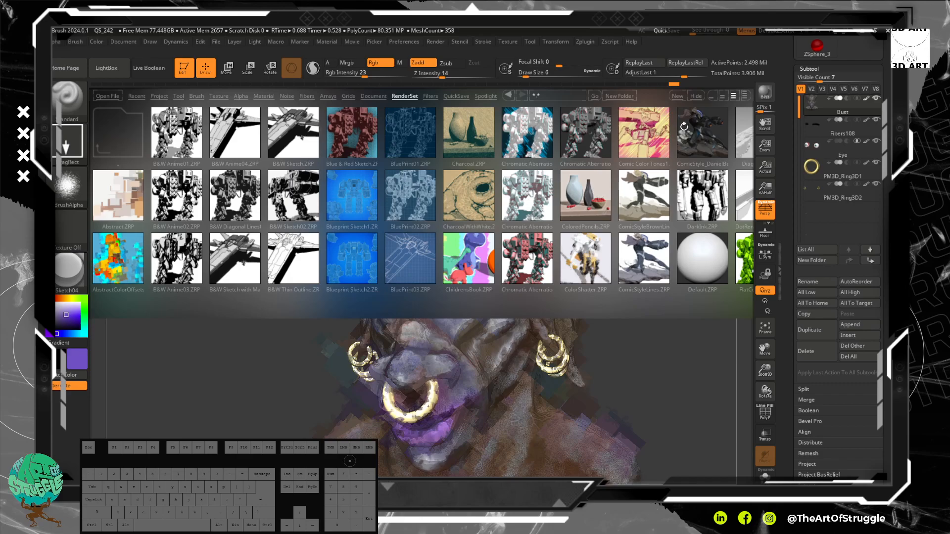
double_click(651, 132)
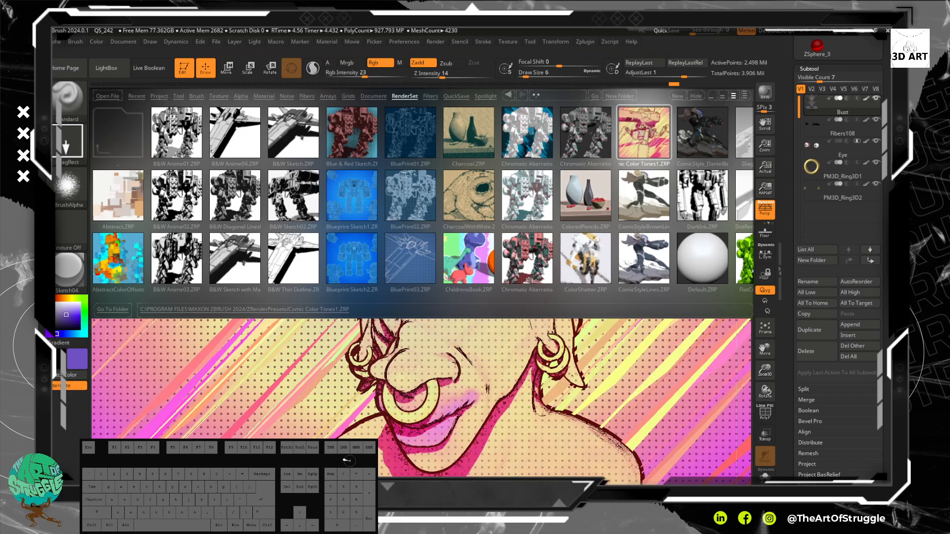
Step: Turn the bust to the opposite three-quarter view and render it with BPR using the Comic Color Tones1 preset
left_click(116, 71)
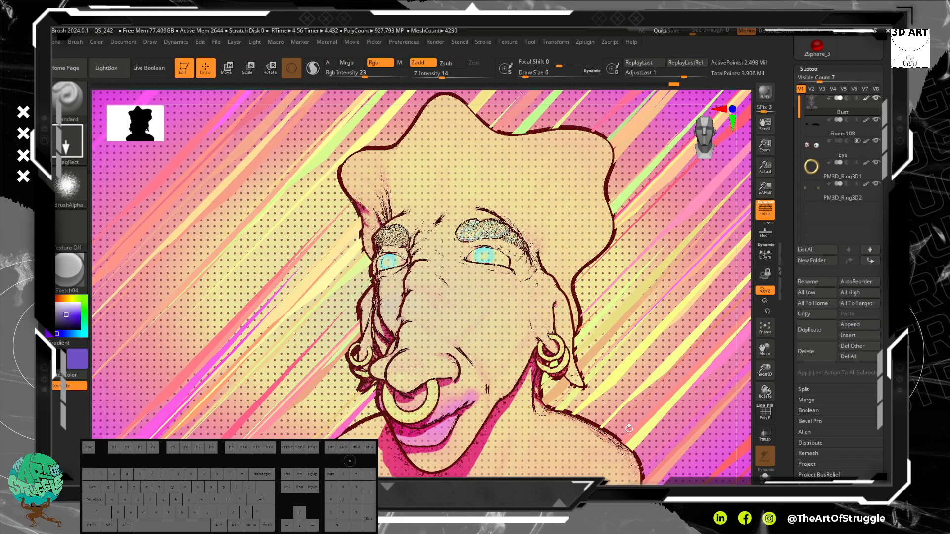
left_click_drag(633, 423, 627, 284)
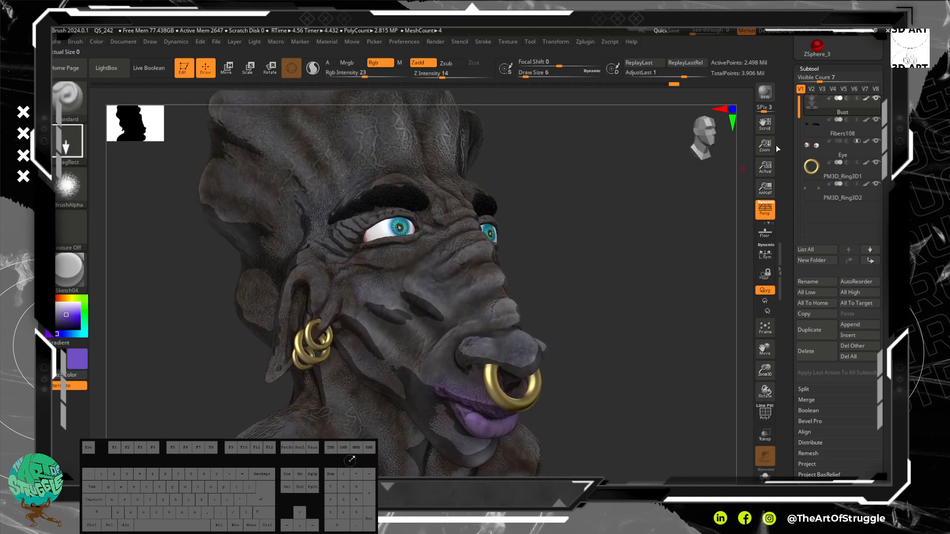
left_click(765, 92)
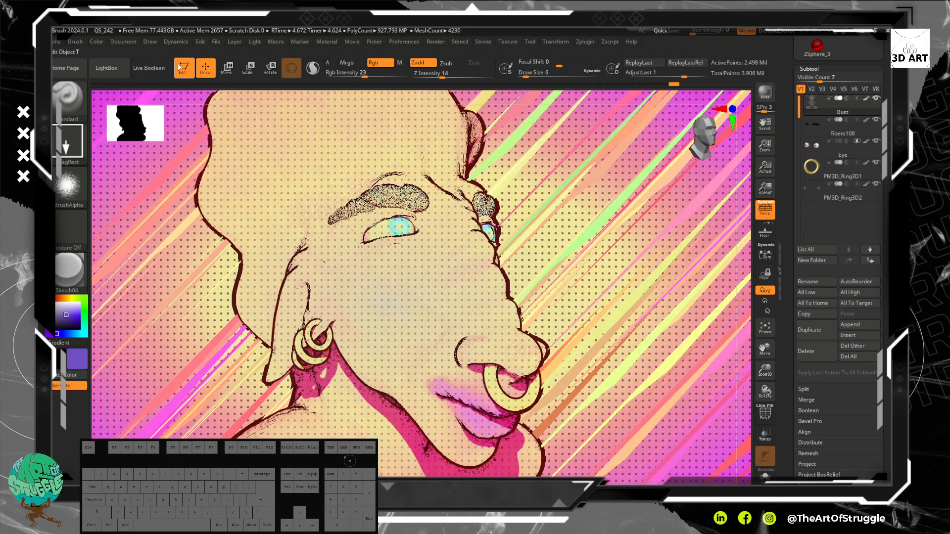
Step: Load the FlatPaintEffect render preset and view the whole bust rendered with it
left_click(106, 68)
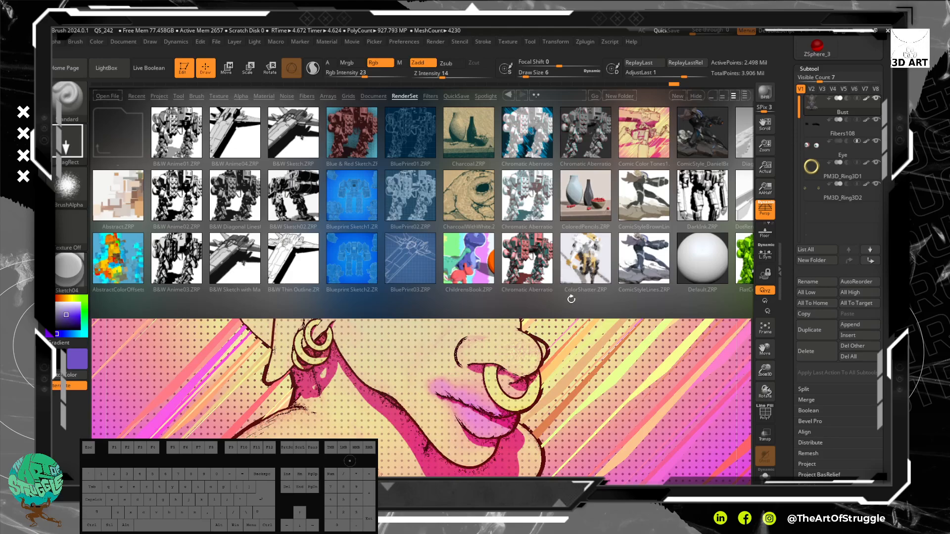
left_click_drag(561, 297, 424, 287)
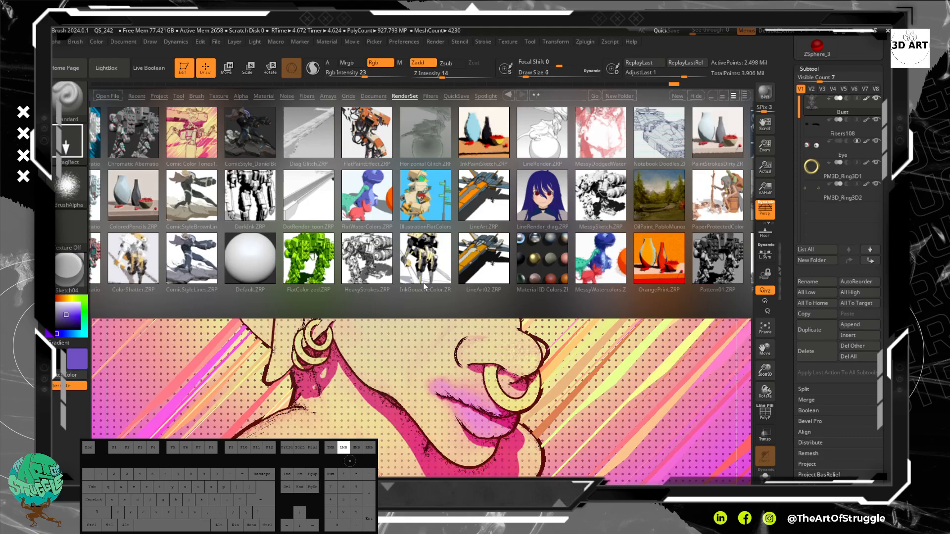
left_click_drag(424, 283, 428, 283)
double_click(367, 132)
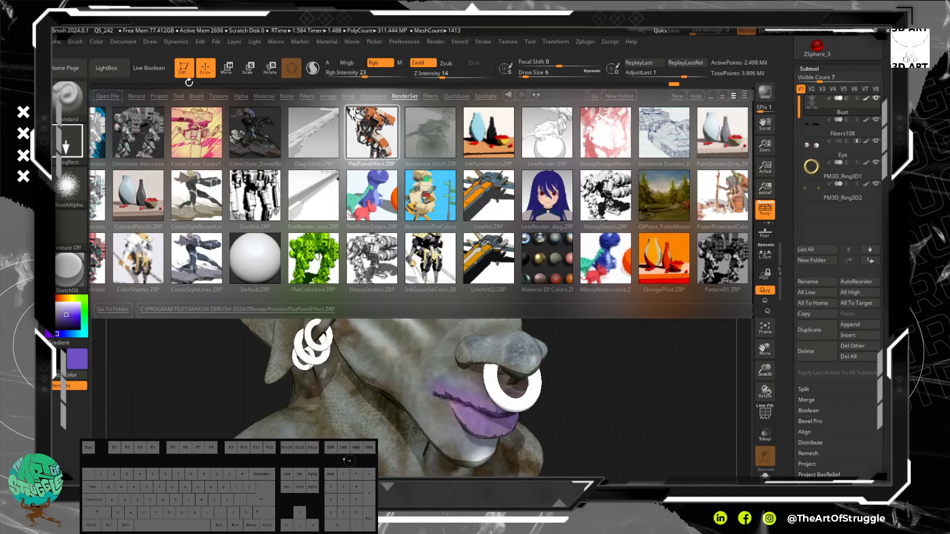
left_click(100, 67)
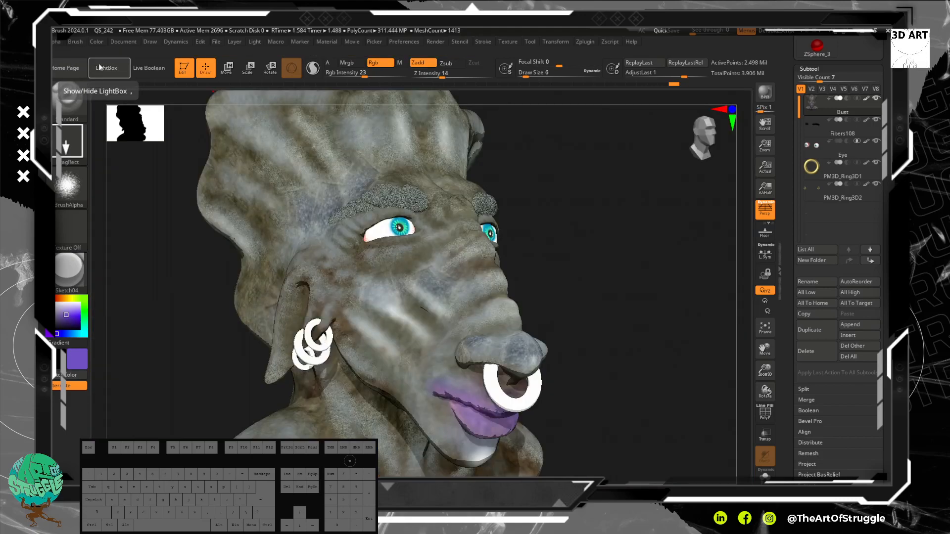
Step: Load the B&W Sketch02 render preset and view the rendered bust in full
left_click(100, 68)
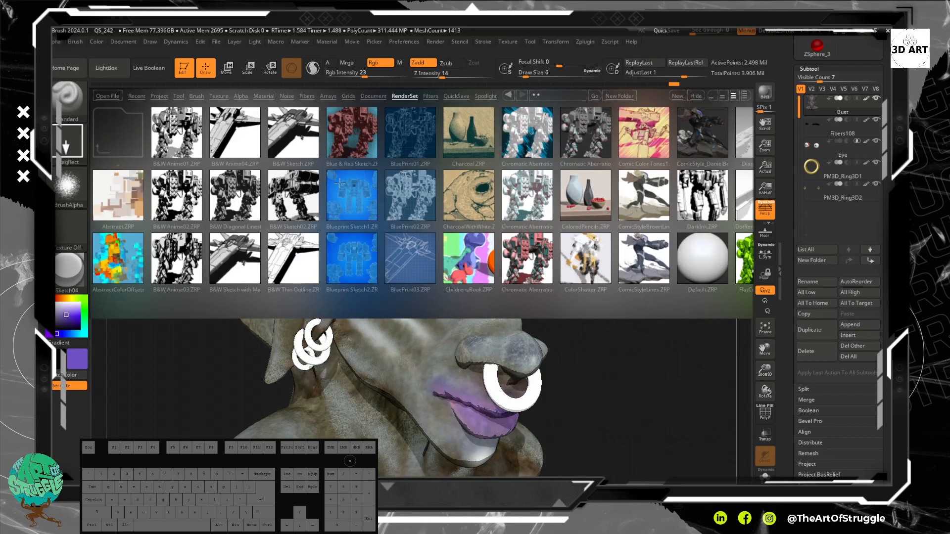
double_click(296, 188)
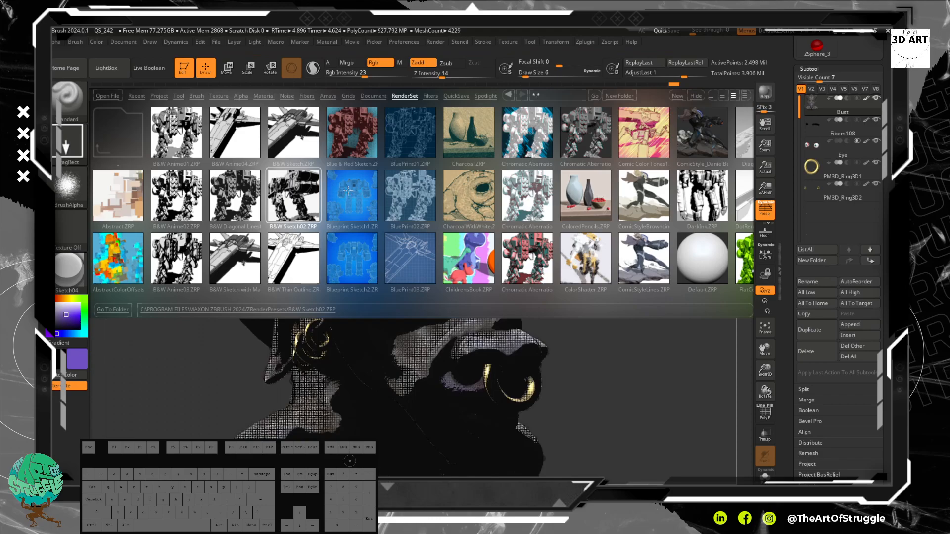
left_click(110, 70)
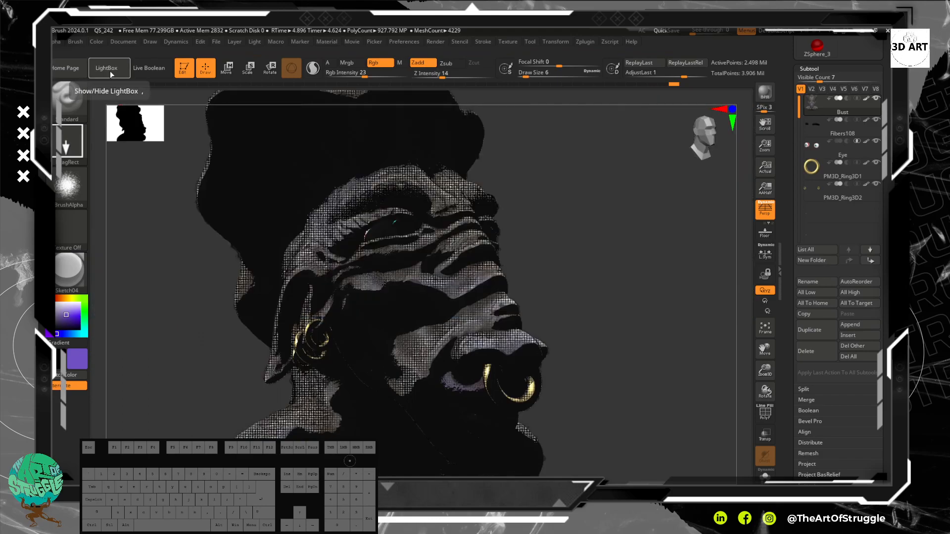
Step: Render the bust with the B&W Diagonal Lines01 preset and compare it with a B&W Anime02 render
left_click(110, 71)
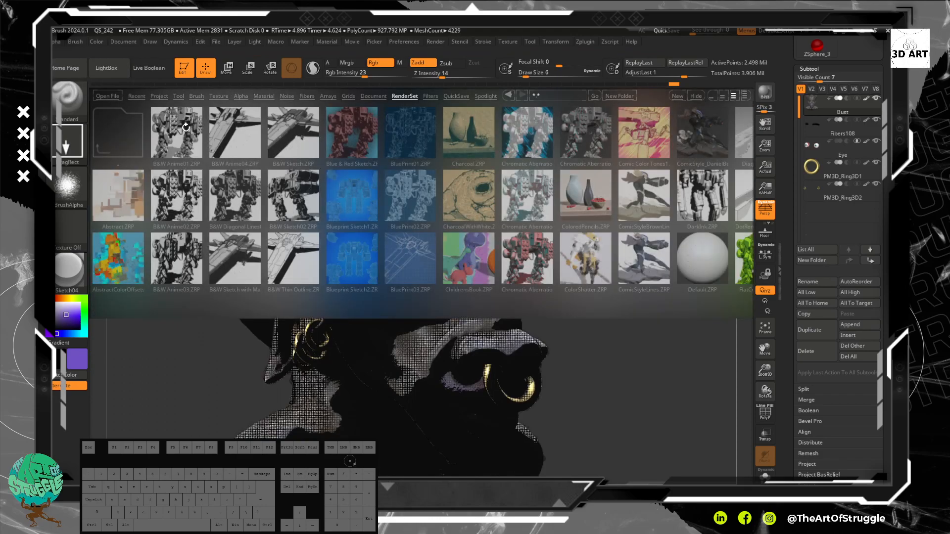
left_click(194, 200)
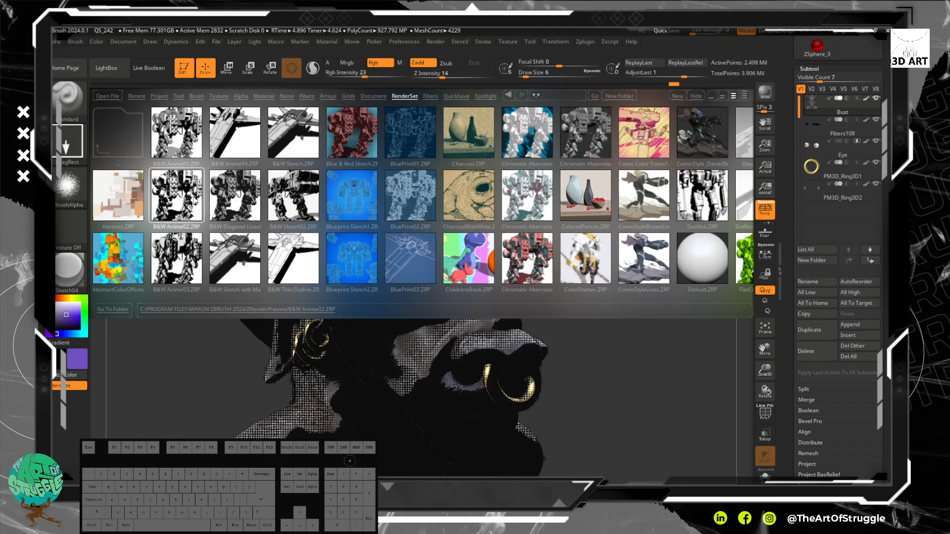
double_click(231, 194)
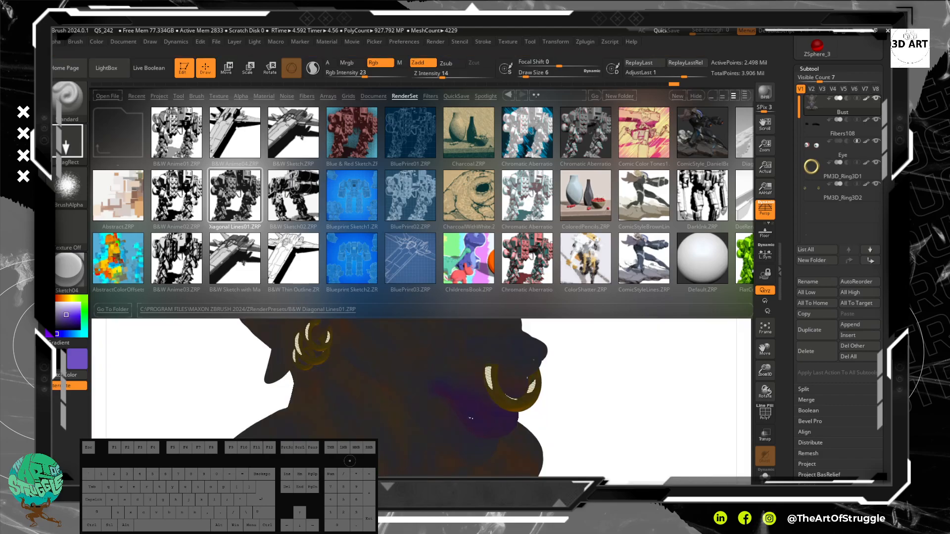
left_click(187, 196)
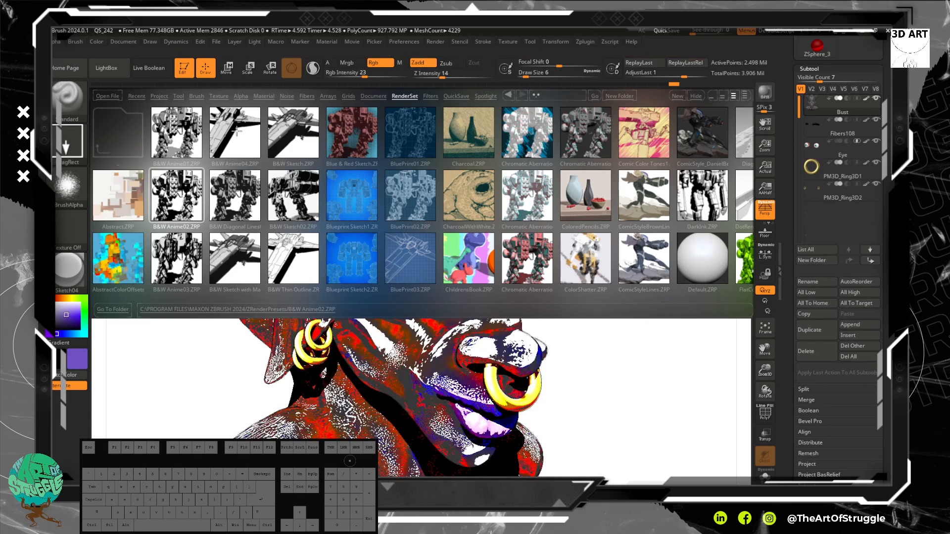
left_click(106, 68)
Step: Try the B&W Anime04 render preset, replace it with B&W Sketch, and view the whole bust
left_click(106, 68)
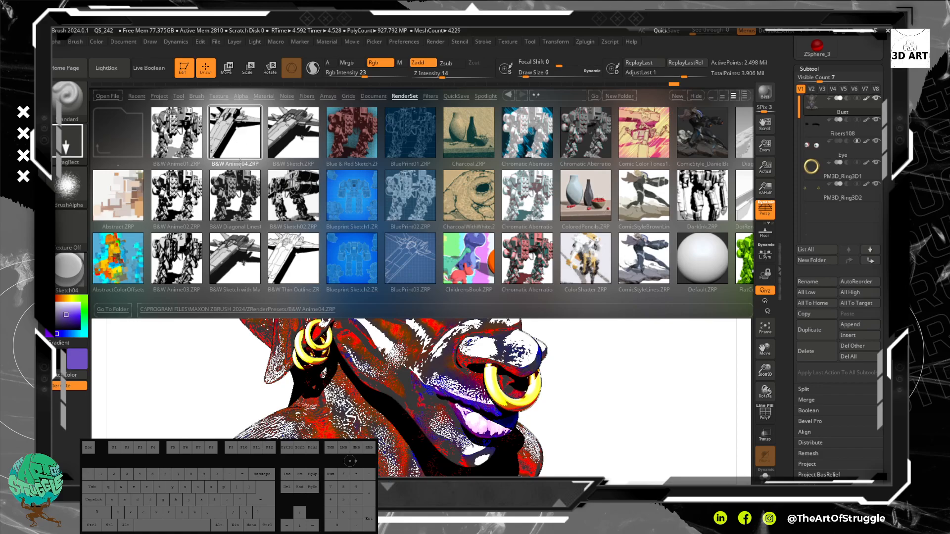
double_click(233, 128)
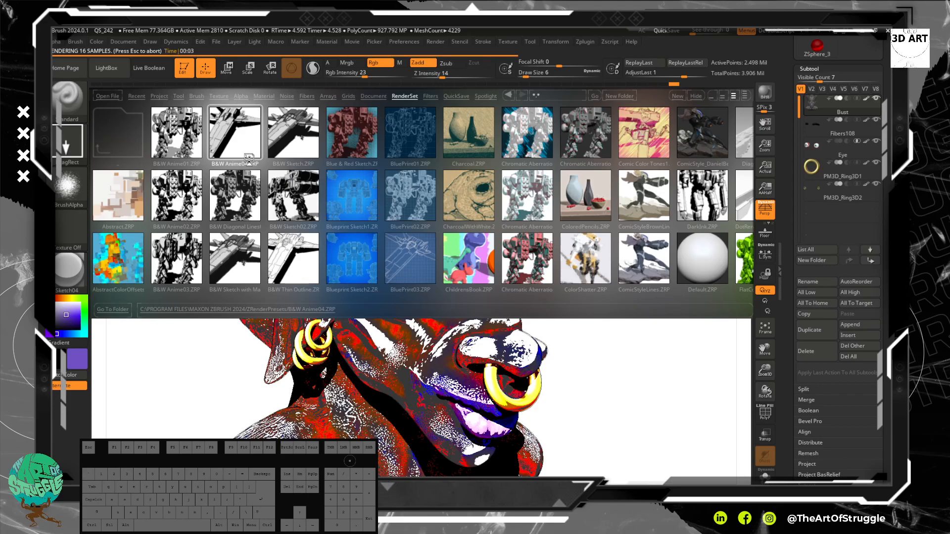
double_click(288, 150)
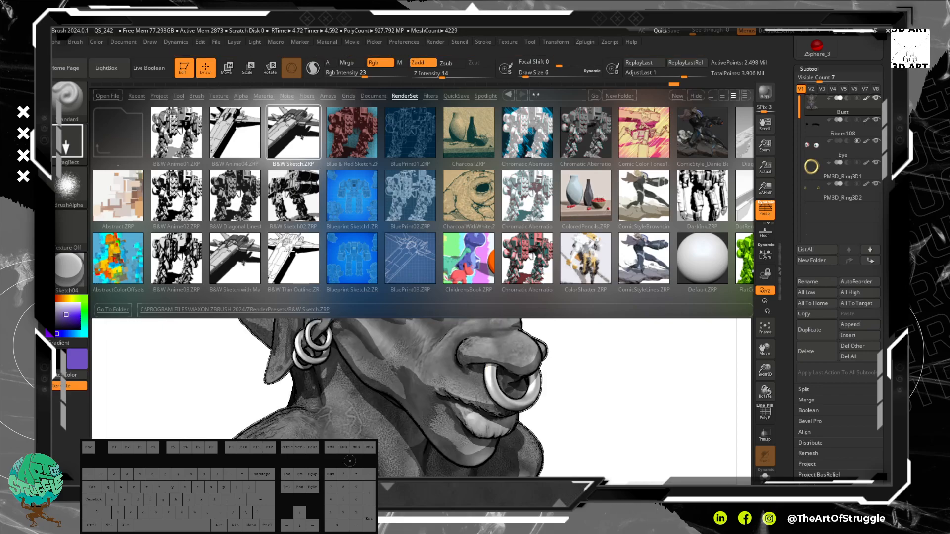
left_click(291, 254)
left_click(110, 94)
left_click(111, 75)
left_click(458, 34)
left_click(102, 67)
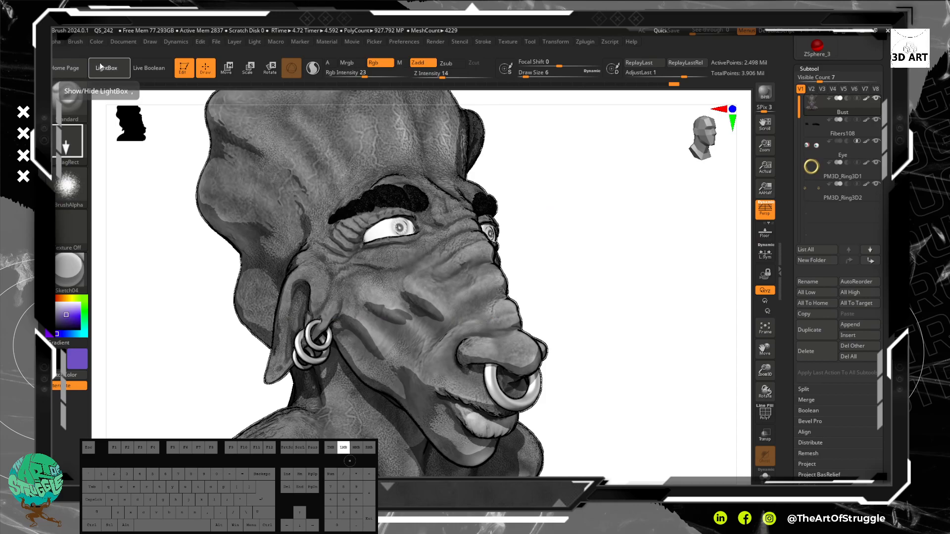
Step: Pick the B&W Sketch with Marker preset, switch to B&W Thin Outline, and view the full render of the bust
left_click(101, 67)
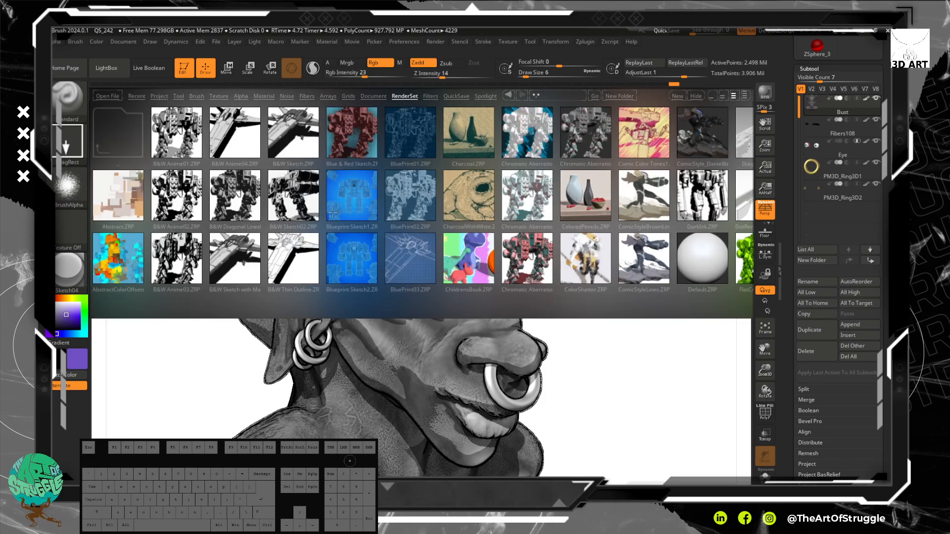
left_click(228, 264)
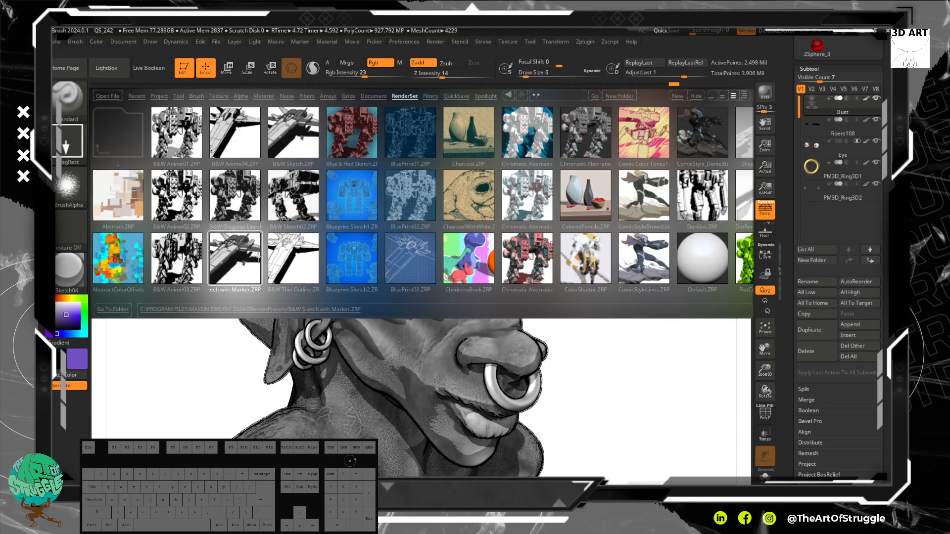
left_click(290, 255)
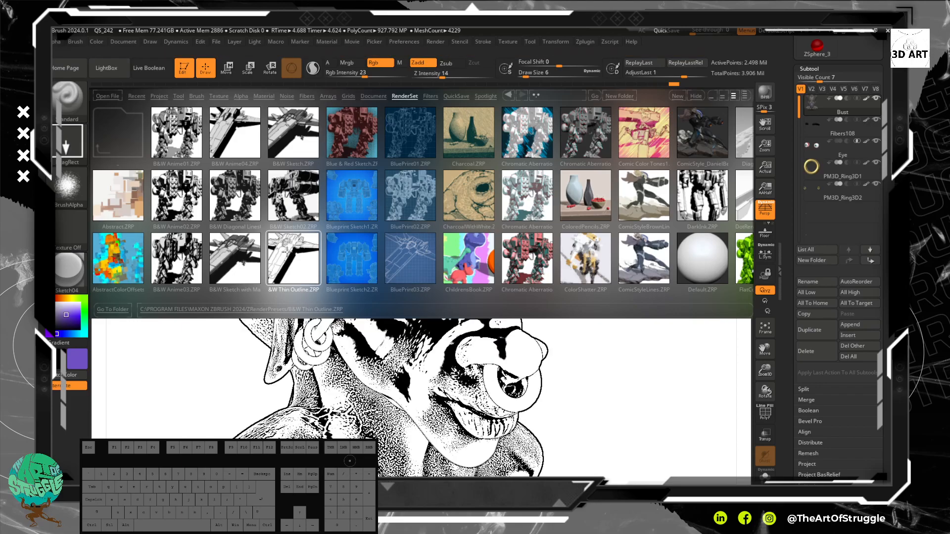
left_click(107, 74)
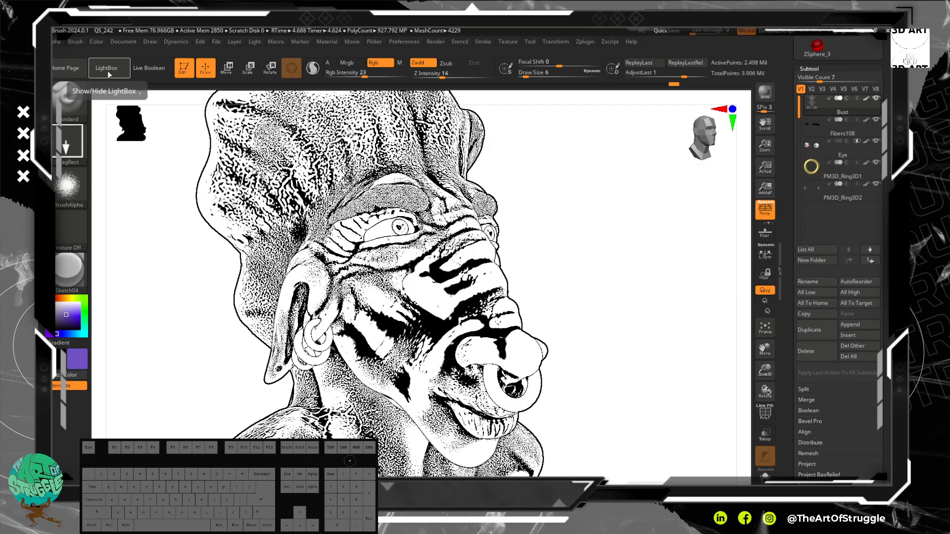
Step: Compare bust renders using the PencilInkSketch, Pencil Sketch and PencilOnPaper presets, ending on PencilOnPaper in full view
left_click(108, 70)
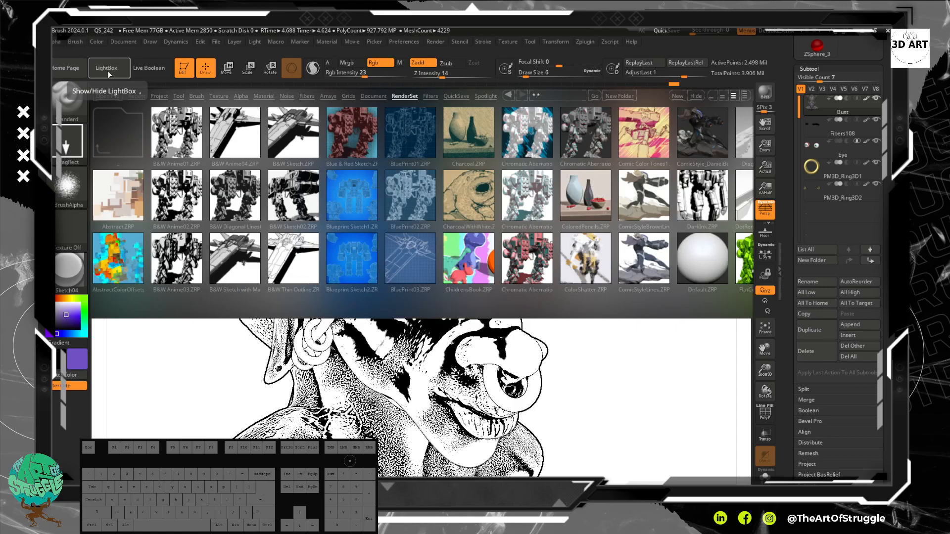
left_click_drag(674, 297, 290, 277)
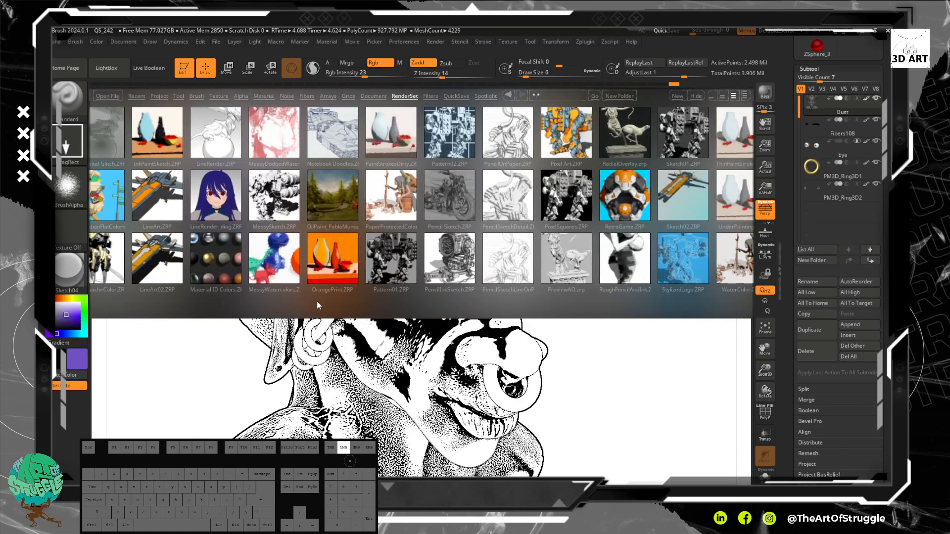
double_click(458, 256)
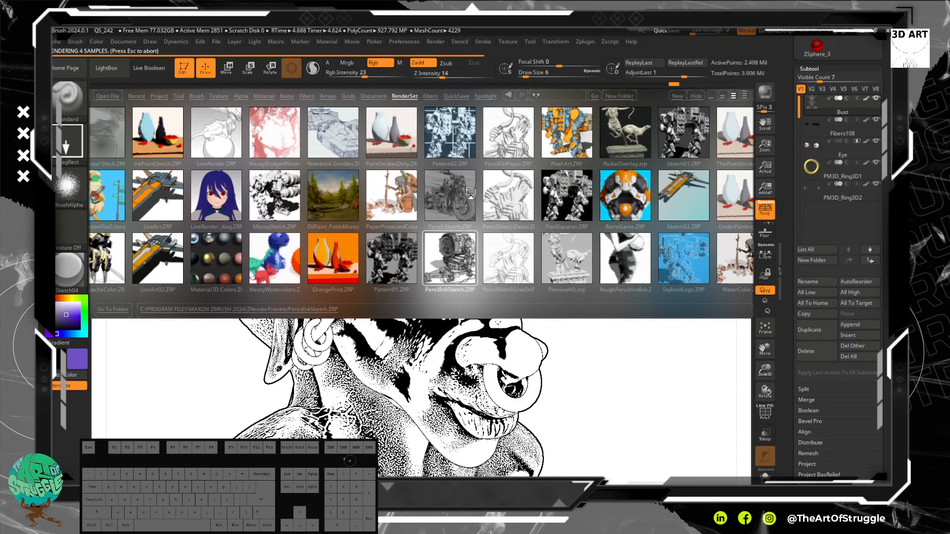
double_click(460, 188)
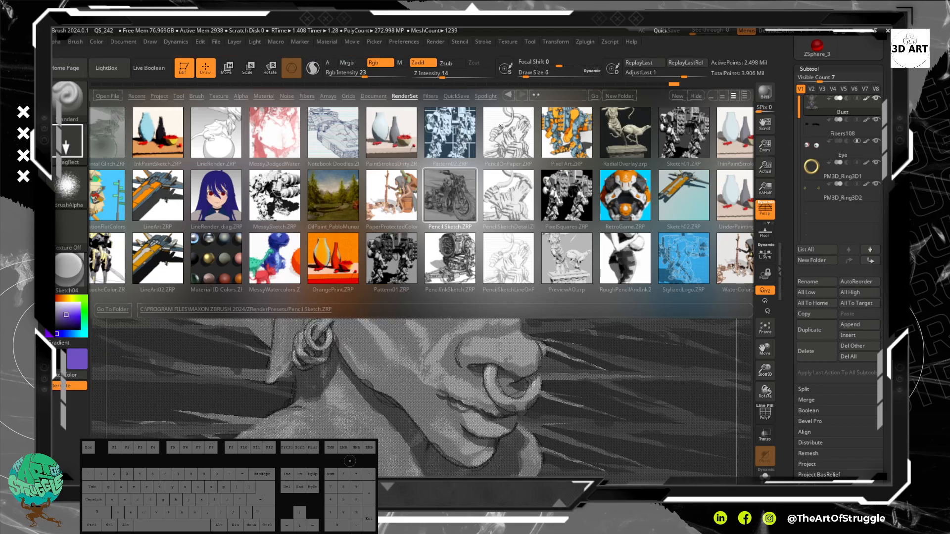
double_click(520, 125)
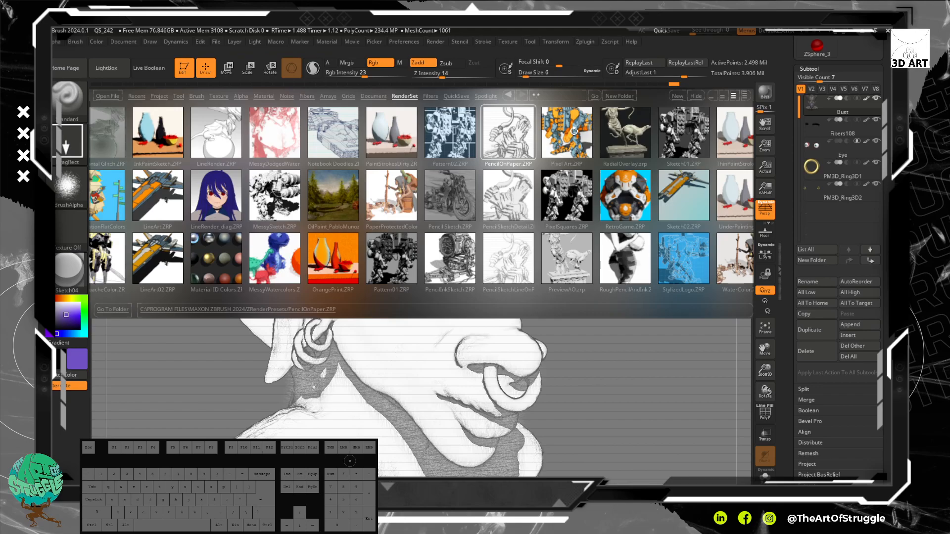
left_click(111, 70)
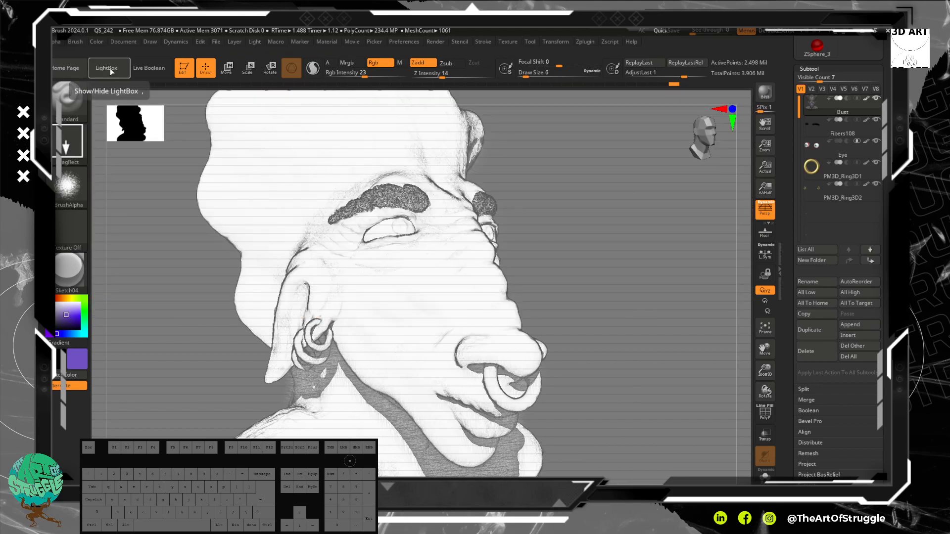
Step: Load the DarkInk render preset for the bust and view the render in full
left_click(111, 70)
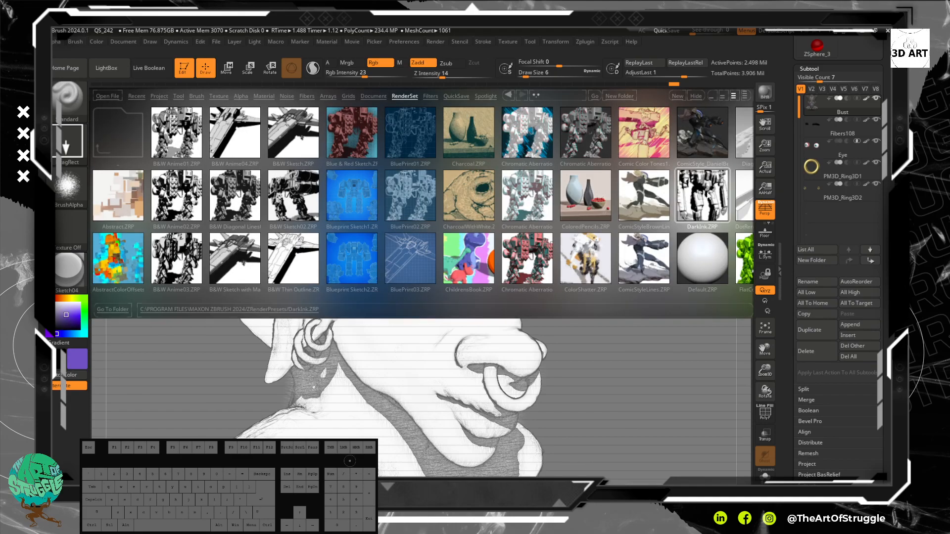
double_click(709, 195)
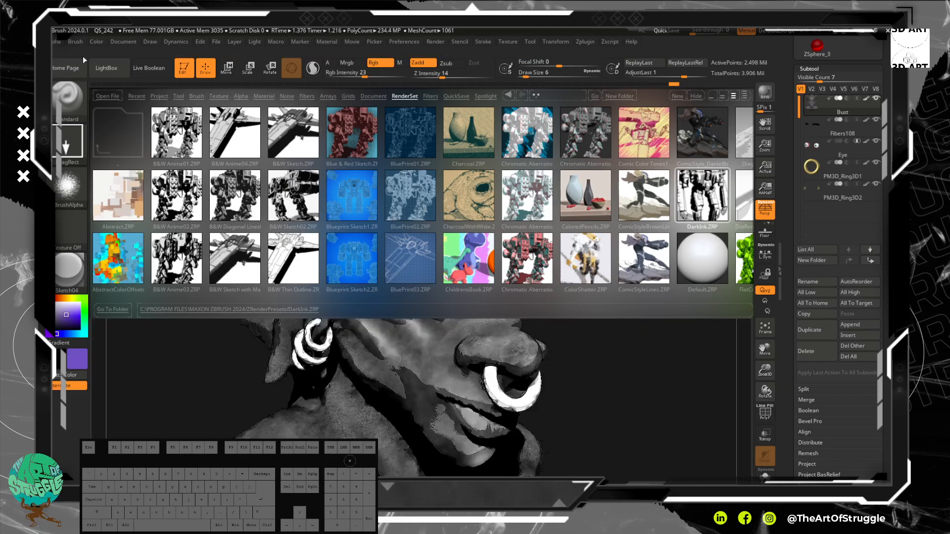
left_click(107, 68)
Step: Load the InkPaintSketch render preset for the bust and view the render in full
left_click(106, 68)
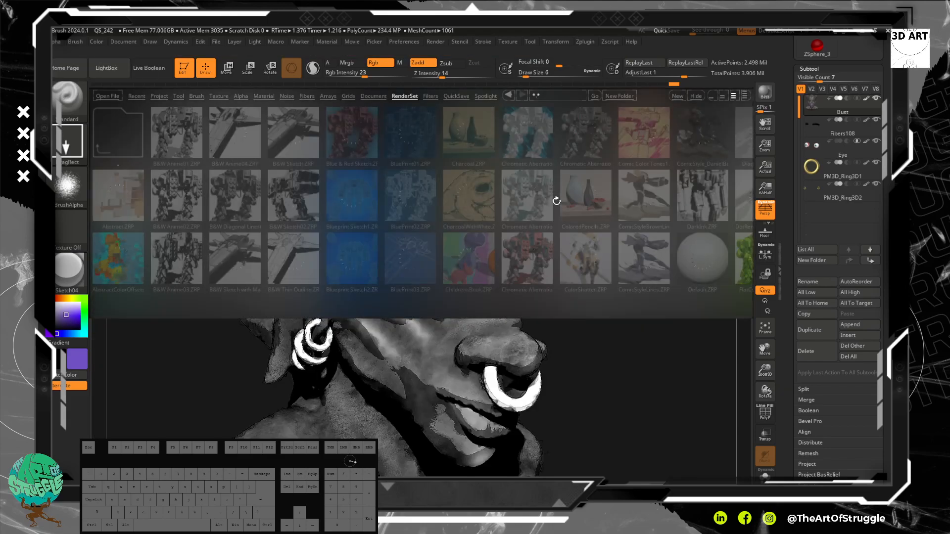
left_click_drag(731, 297, 641, 286)
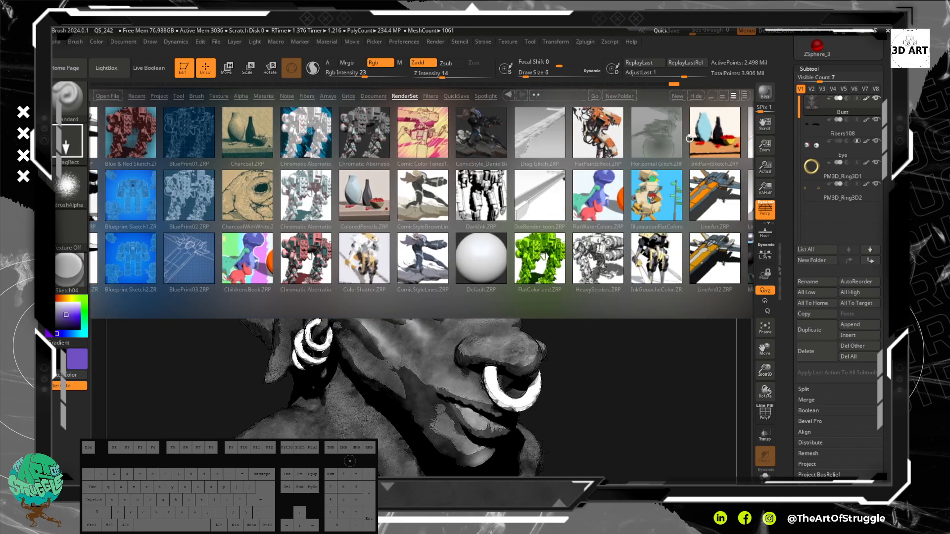
double_click(716, 137)
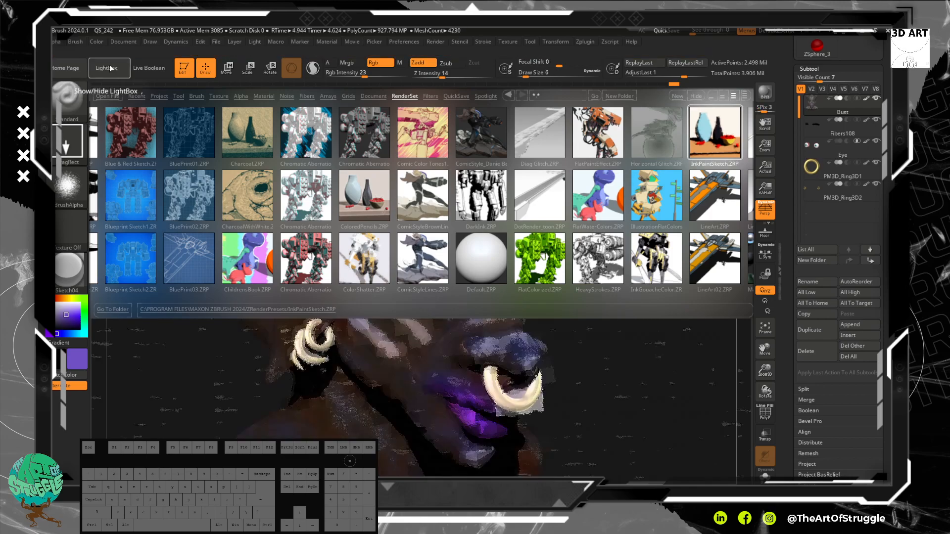
left_click(111, 68)
Step: Load the LineArt render preset for the bust and view the render in full
left_click(111, 68)
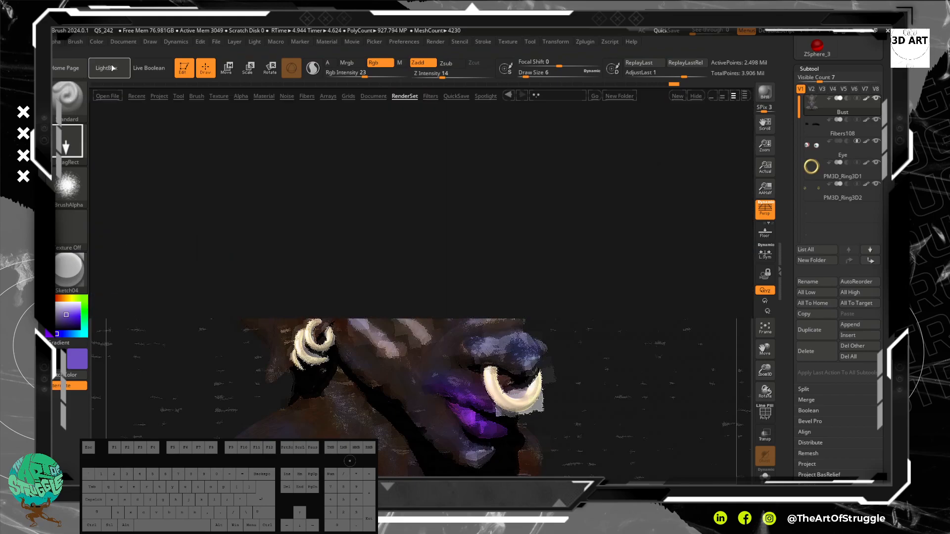
left_click_drag(618, 296, 497, 285)
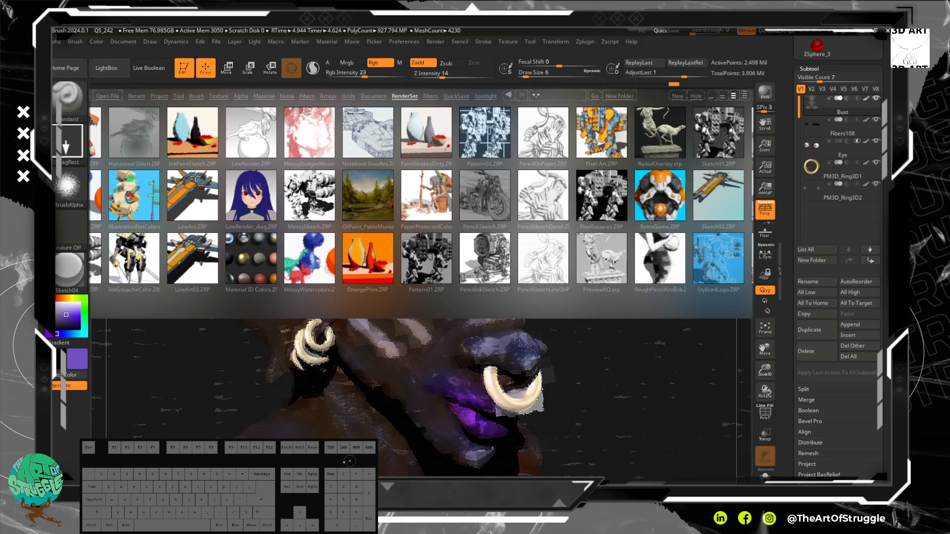
double_click(185, 191)
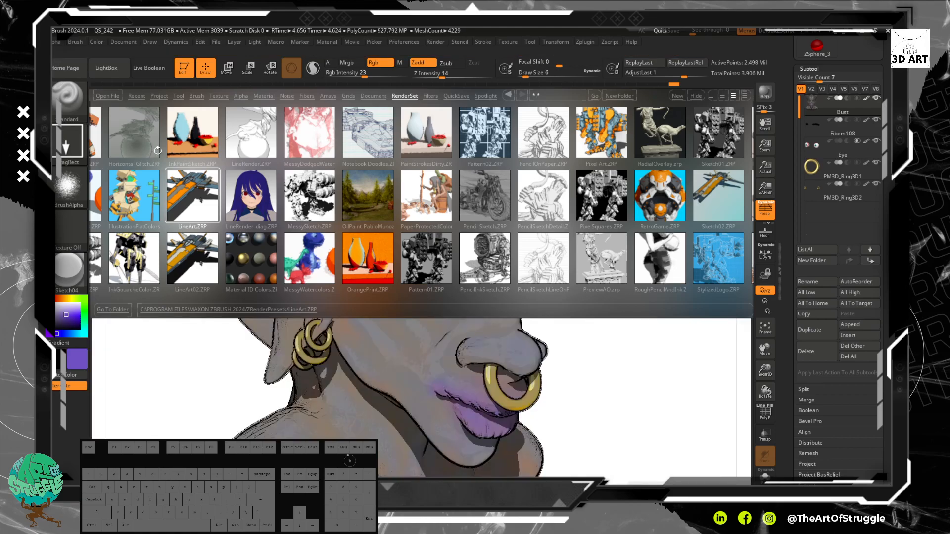
left_click(111, 74)
Step: Browse the render presets and render the bust with the ComicStyleLines preset
left_click(110, 75)
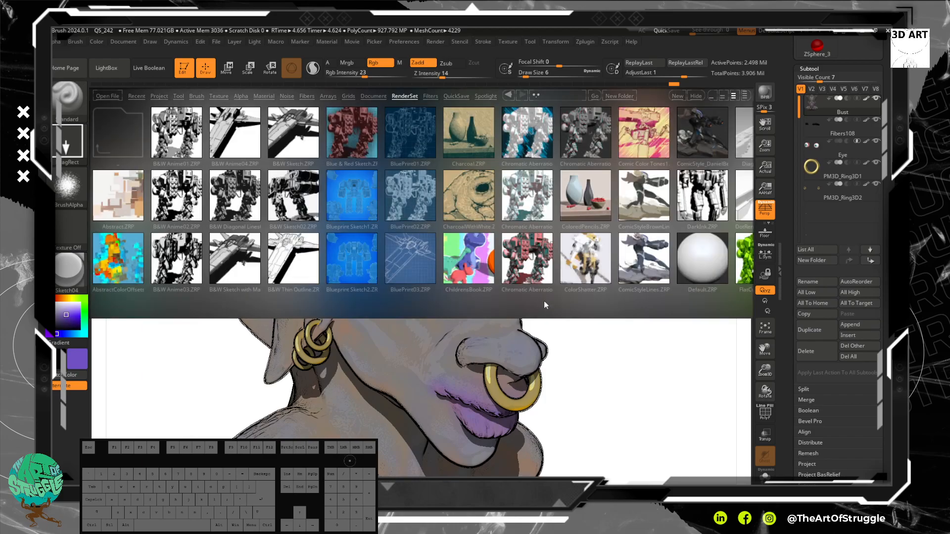
scroll(545, 301, "right", 8)
scroll(373, 240, "left", 8)
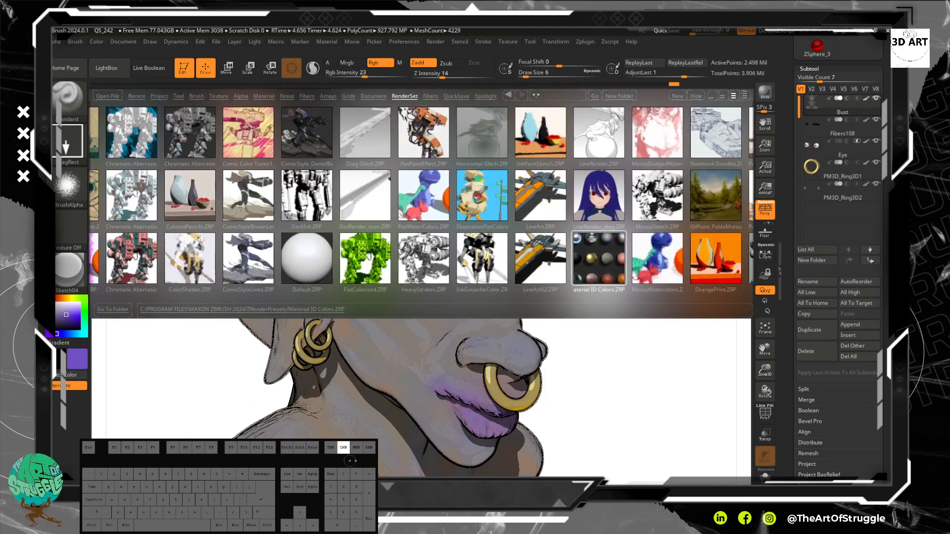
scroll(526, 244, "right", 3)
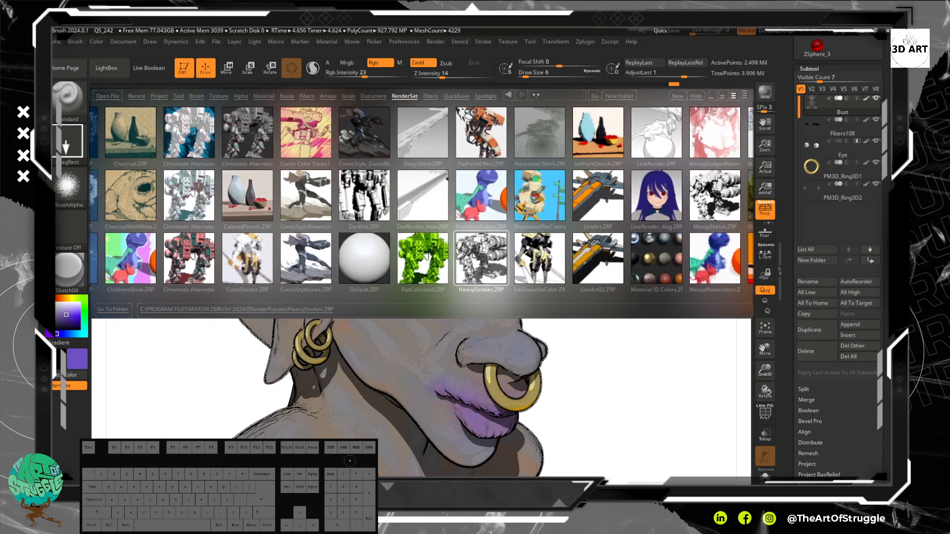
double_click(279, 258)
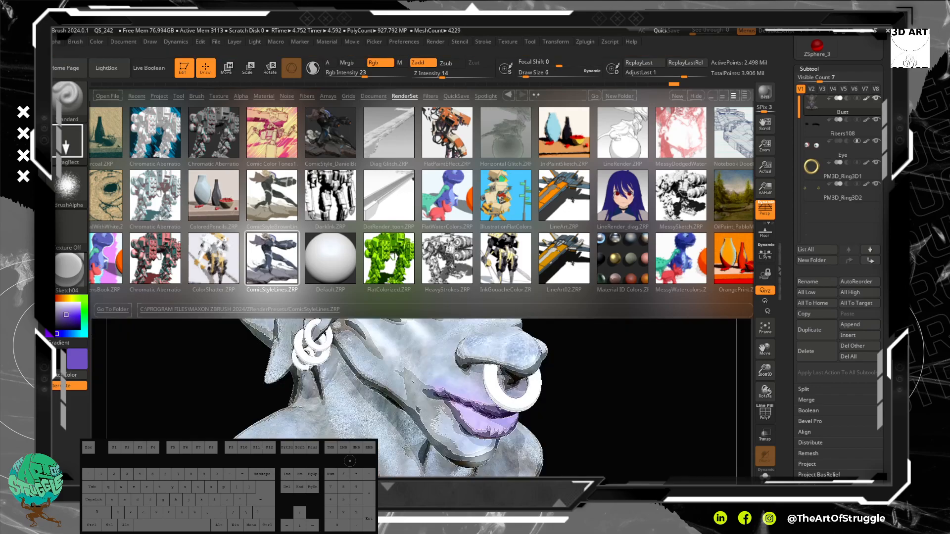
Step: Load the ComicStyle_DanielBel render preset, view the bust in full, and render it again with BPR
left_click(446, 246)
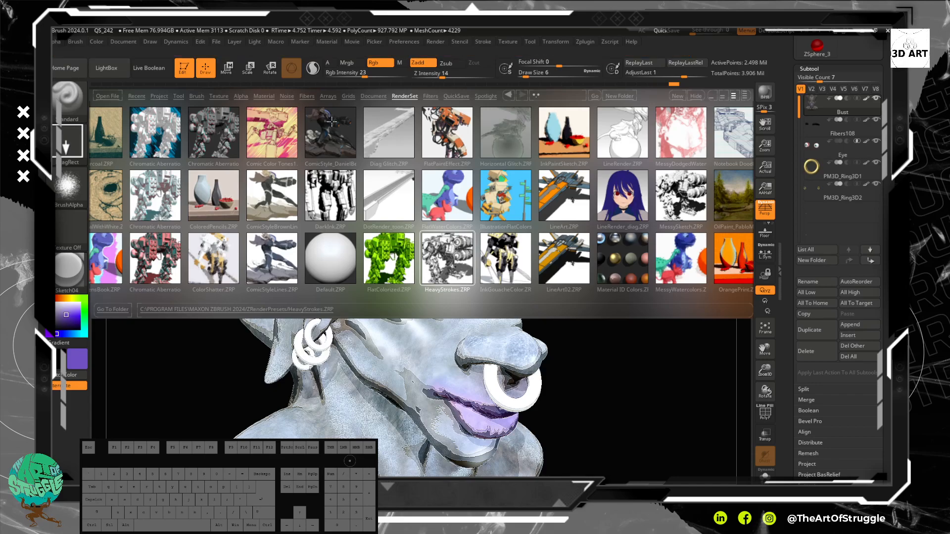
left_click(331, 122)
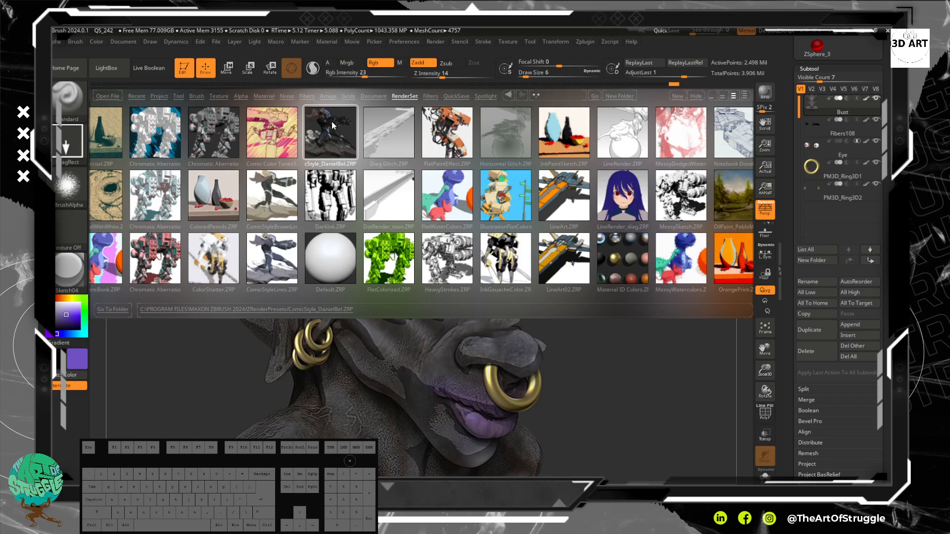
left_click(118, 69)
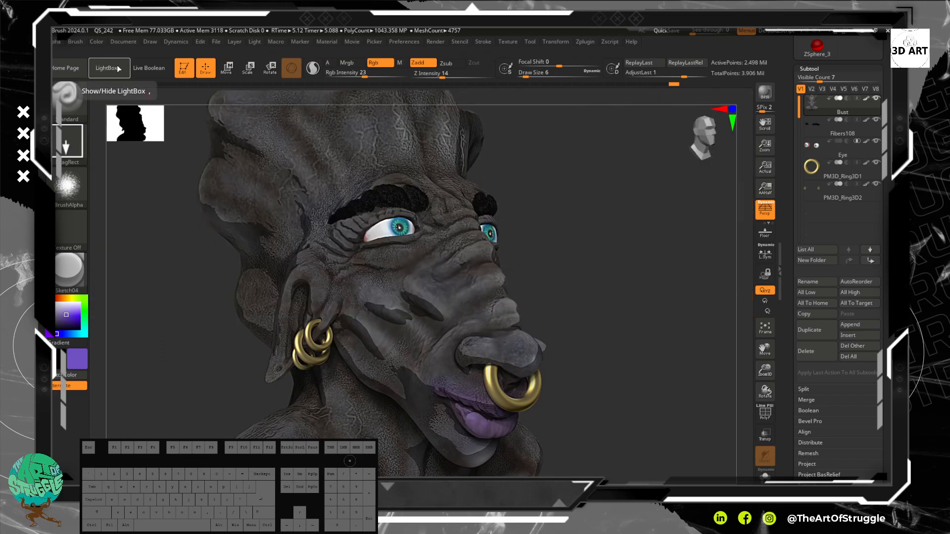
left_click(767, 92)
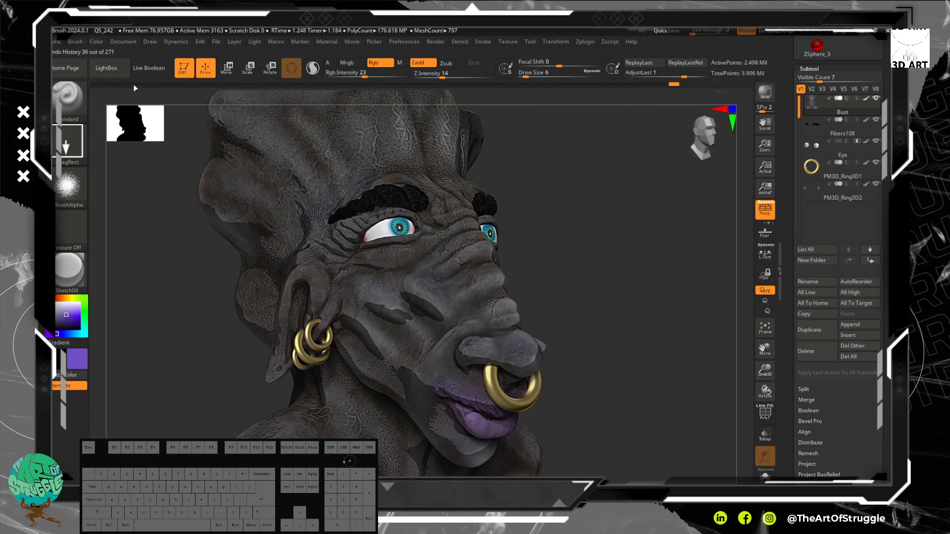
Step: Load the InkGouacheColor render preset for the bust and view the render in full
left_click(112, 71)
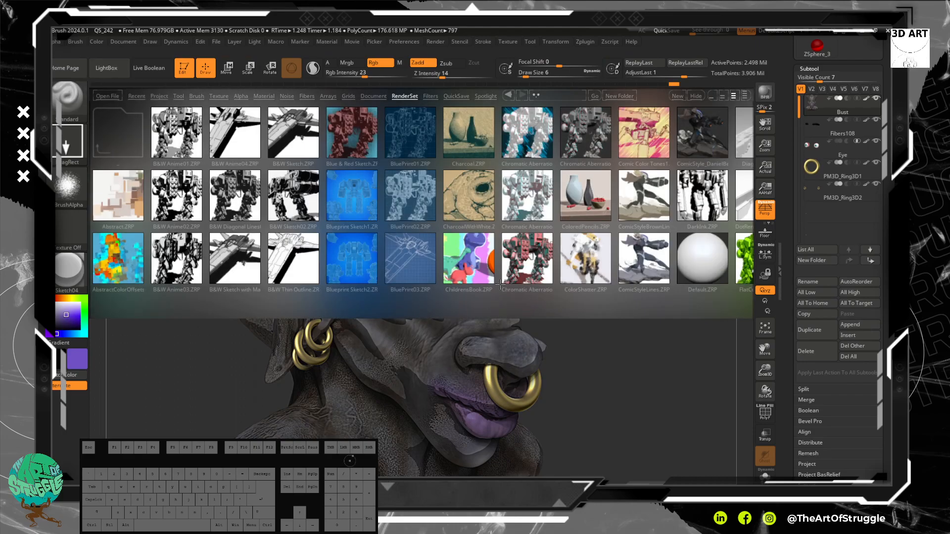
left_click_drag(494, 289, 366, 268)
left_click(446, 247)
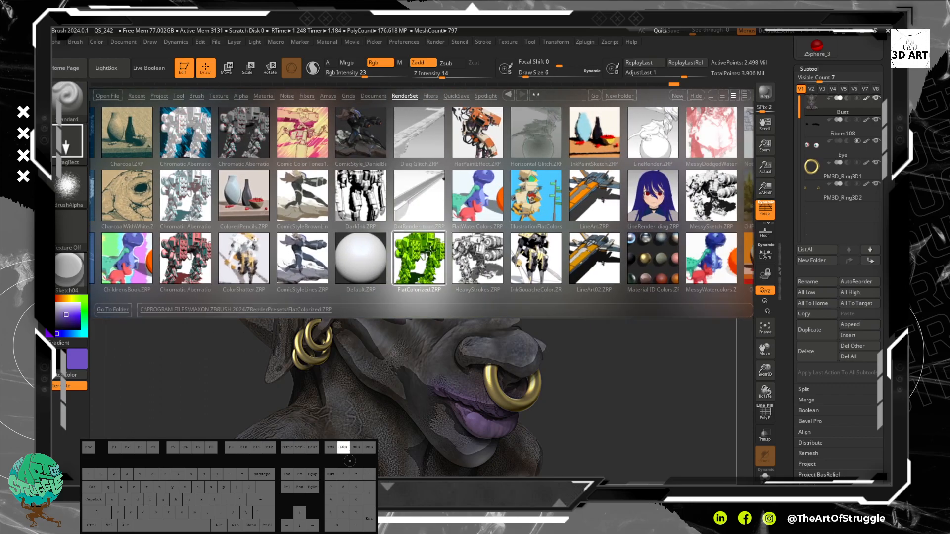
double_click(532, 251)
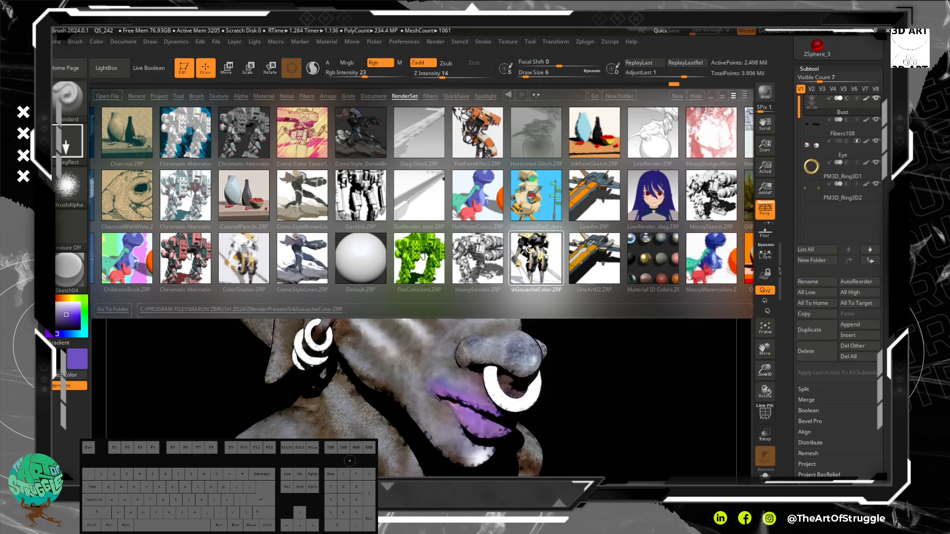
left_click(105, 67)
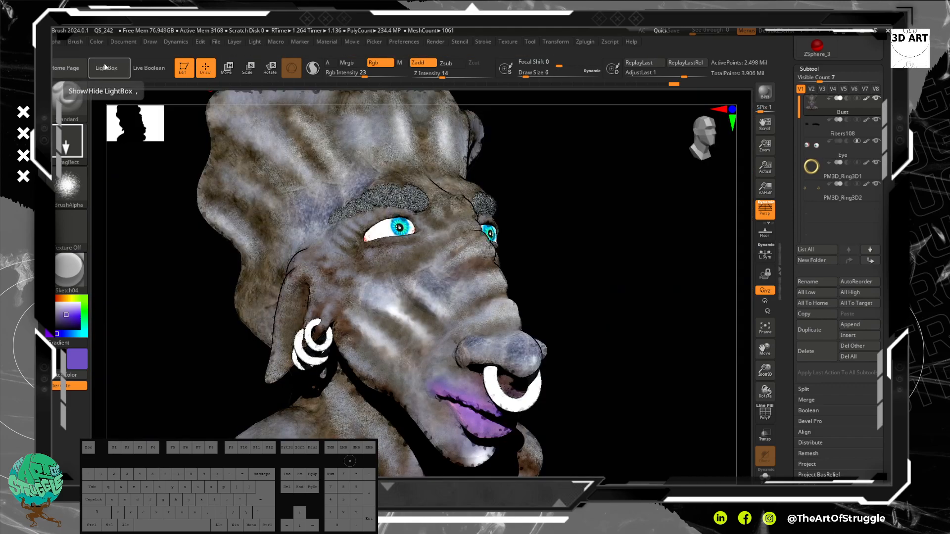
Step: Load the ColorShatter render preset for the bust and view the render in full
left_click(104, 64)
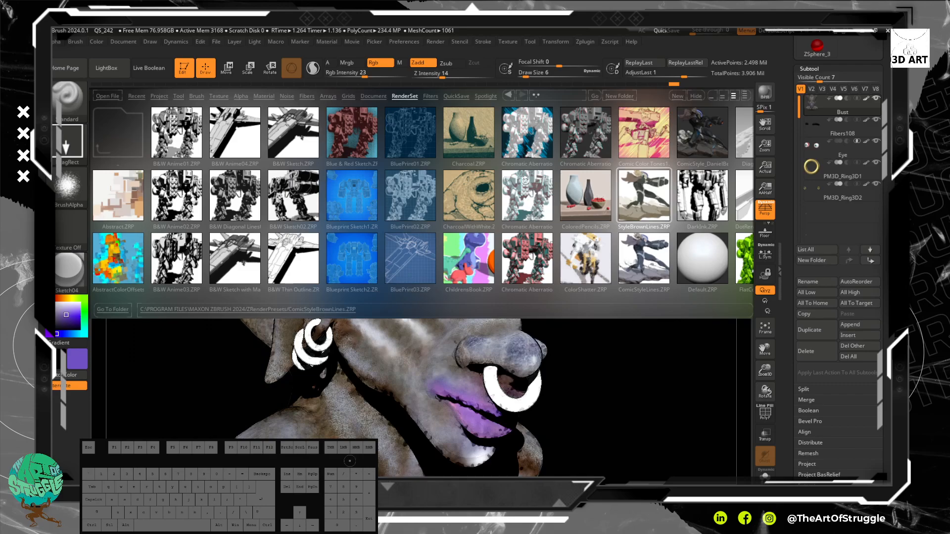
double_click(593, 262)
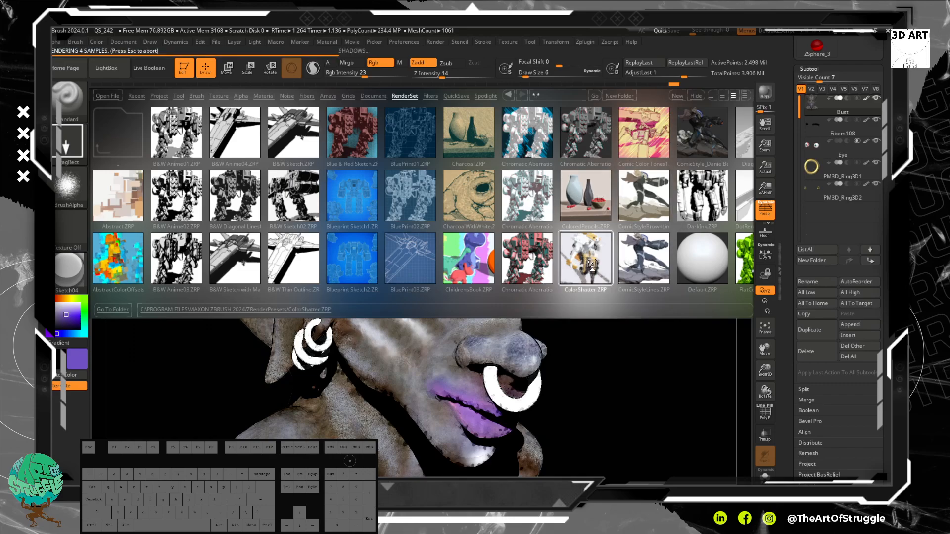
left_click(108, 69)
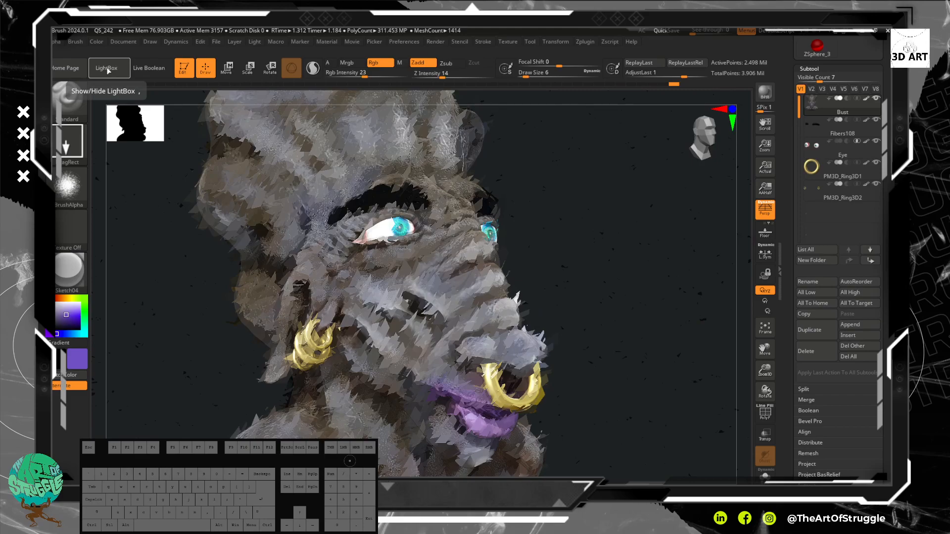
Step: Browse the render presets, load AbstractColorOffsets for the bust, and view the render in full
left_click(108, 69)
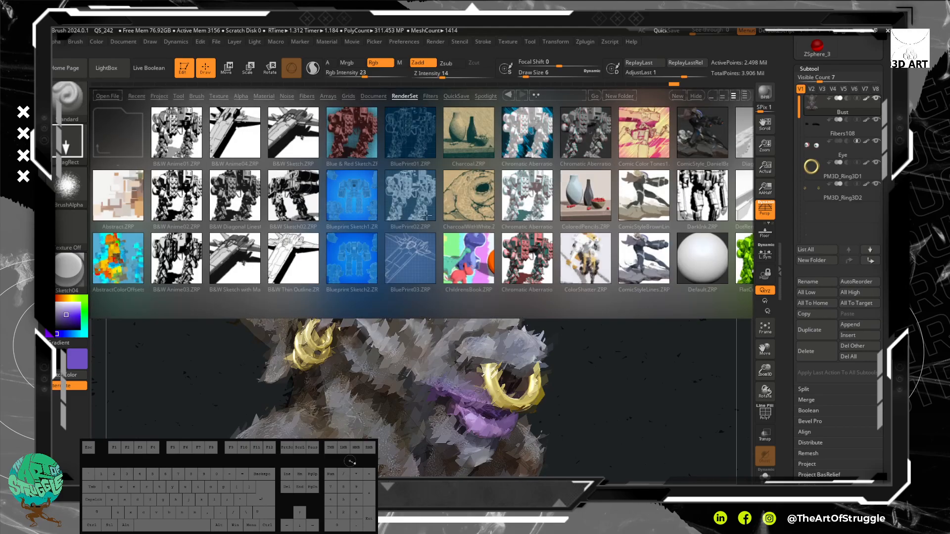
left_click_drag(605, 296, 557, 289)
mouse_move(635, 287)
left_mouse_down()
mouse_move(625, 287)
mouse_move(645, 287)
left_mouse_up()
scroll(394, 270, "up", 1)
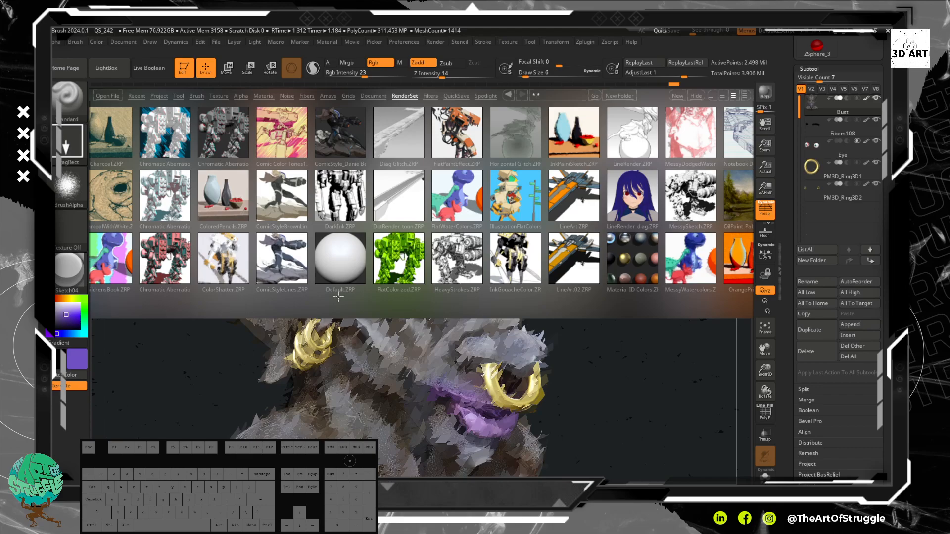
scroll(367, 295, "up", 3)
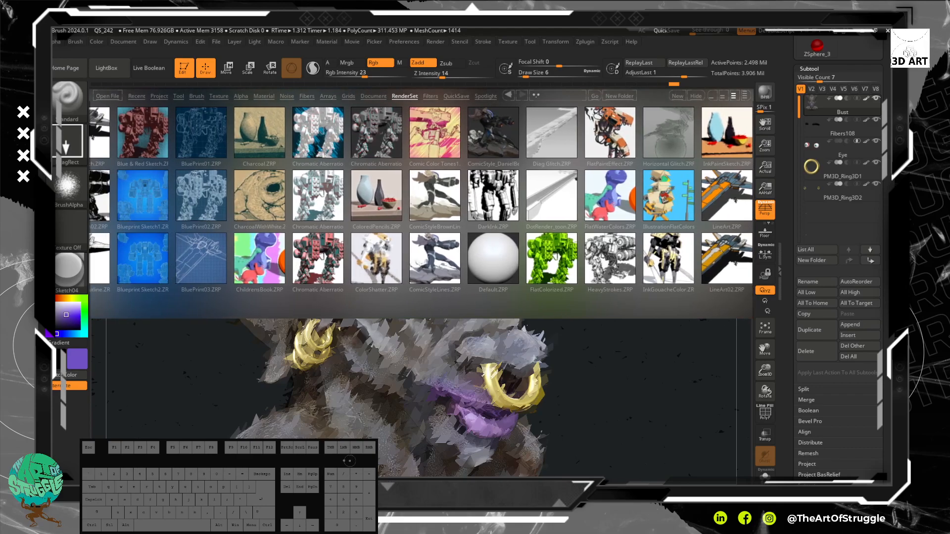
left_click_drag(227, 291, 342, 292)
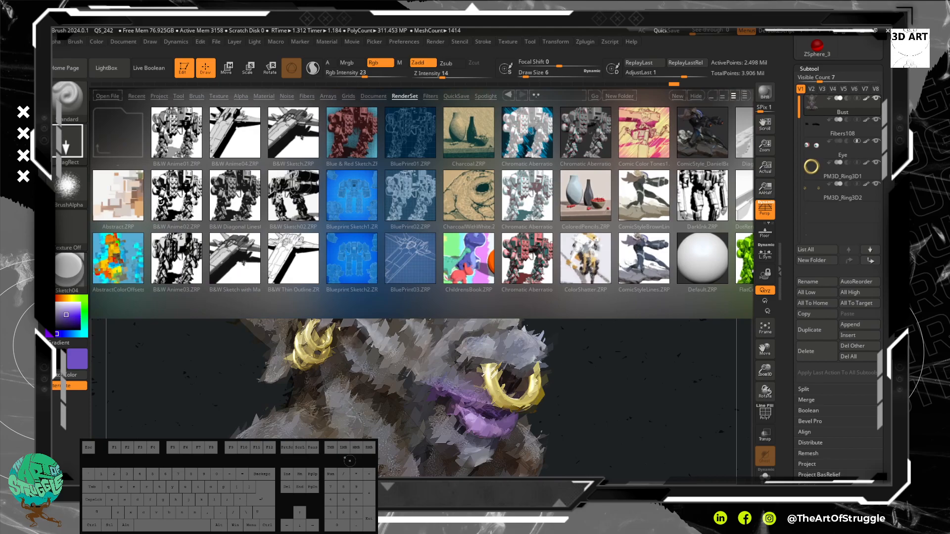
double_click(133, 253)
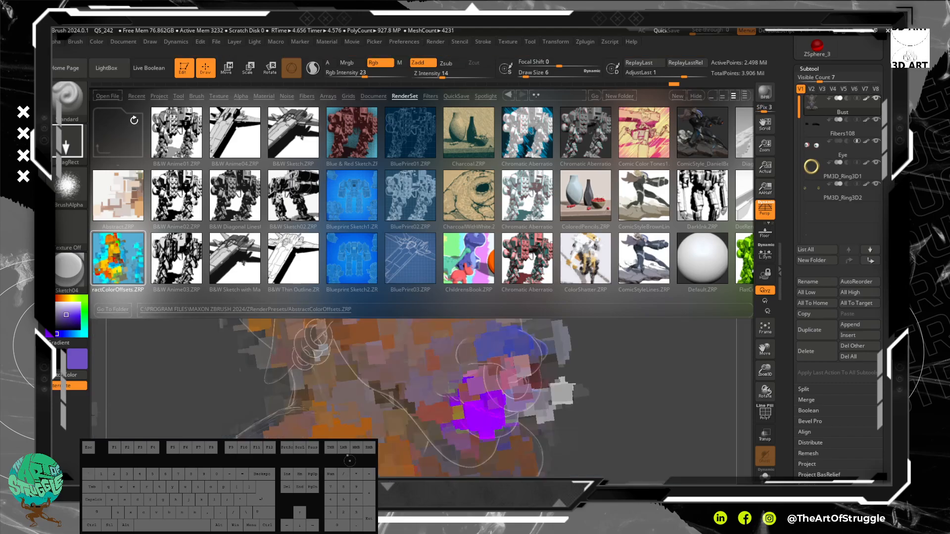
left_click(109, 75)
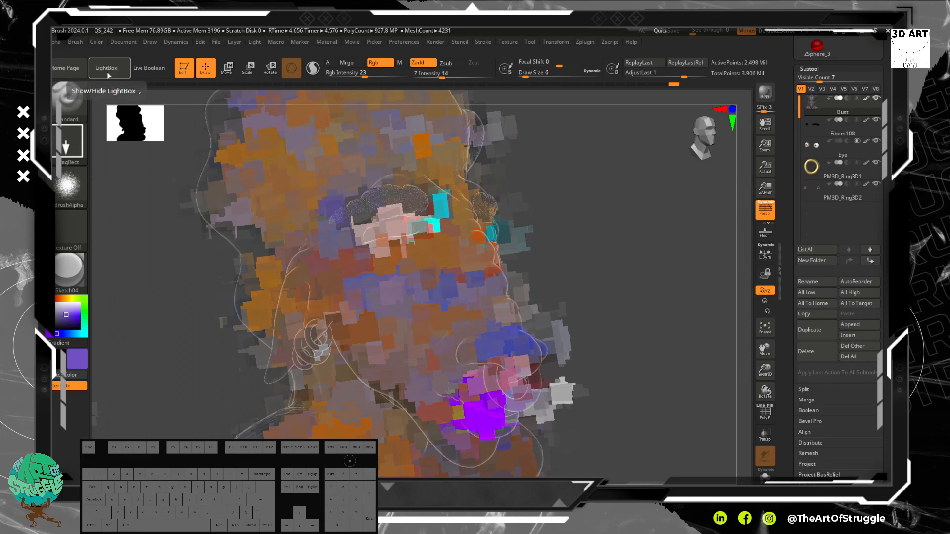
Step: Load the LineRender_diag render preset for the bust and view the render in full
left_click(107, 72)
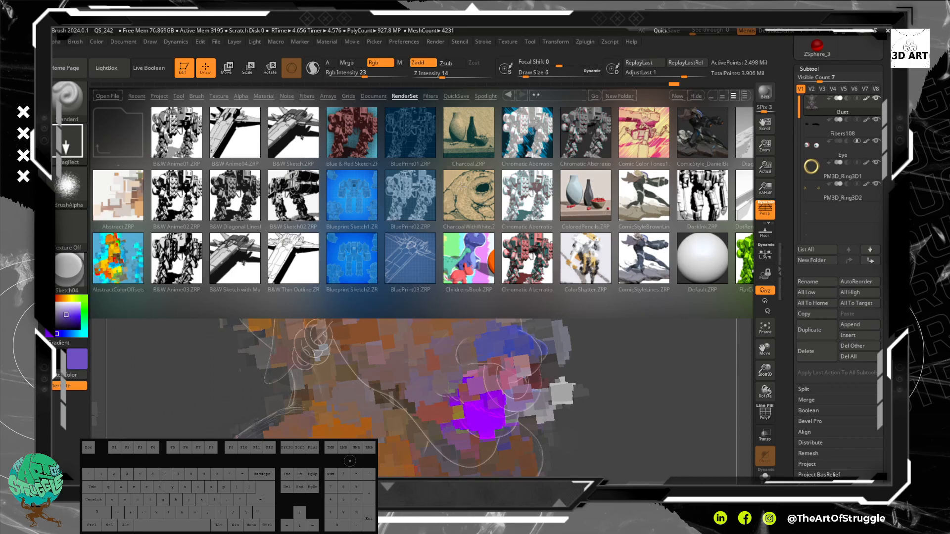
left_click_drag(593, 283, 566, 233)
left_click_drag(681, 281, 485, 248)
double_click(286, 191)
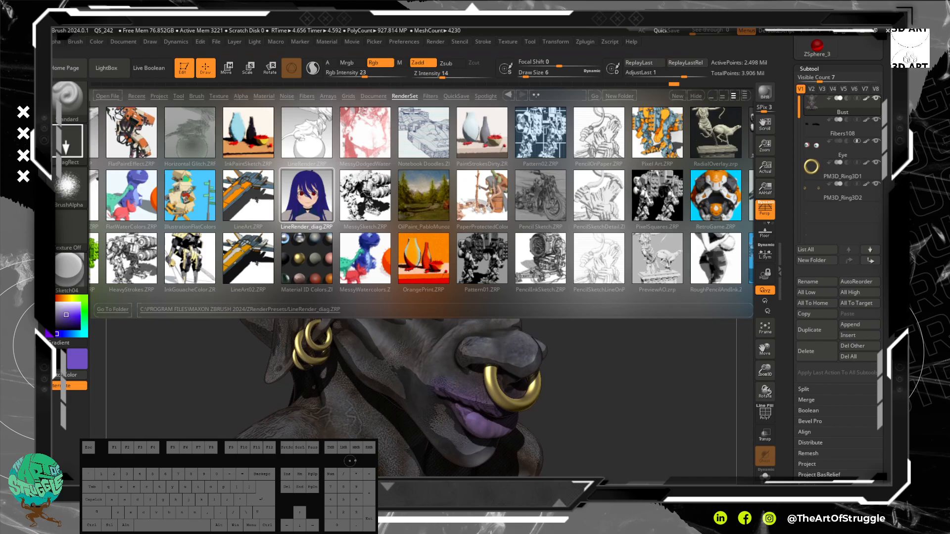
left_click(119, 67)
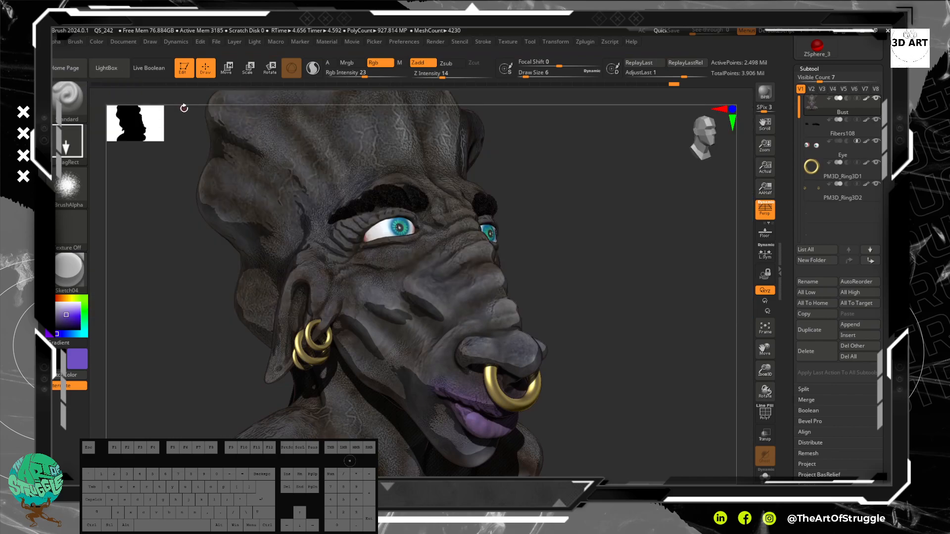
Step: Compare bust renders using the LineRender and MessySketch presets, ending on MessySketch in full view
left_click(106, 68)
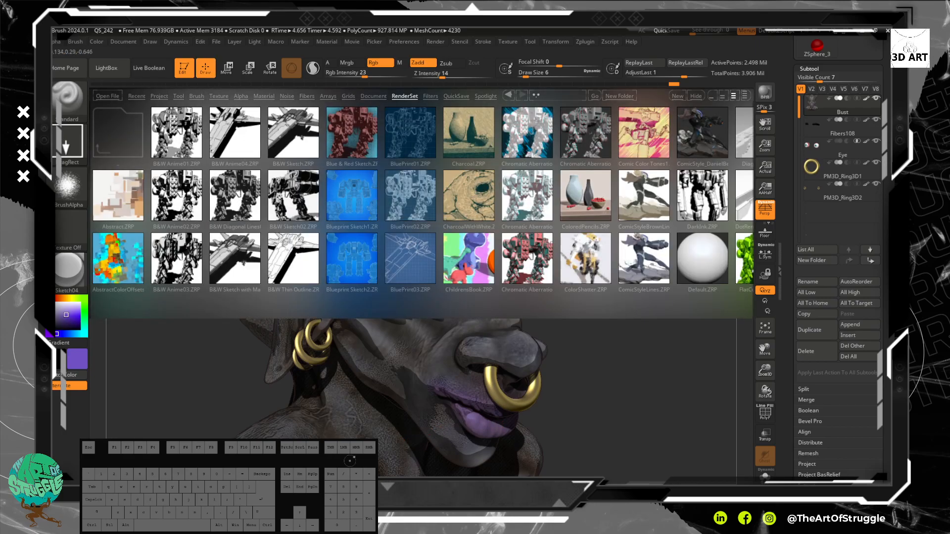
scroll(560, 286, "down", 10)
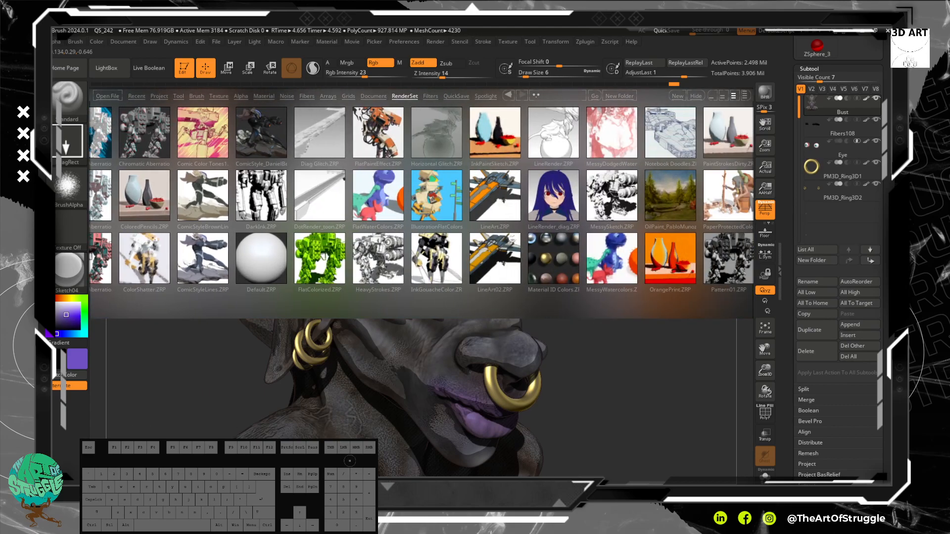
double_click(554, 144)
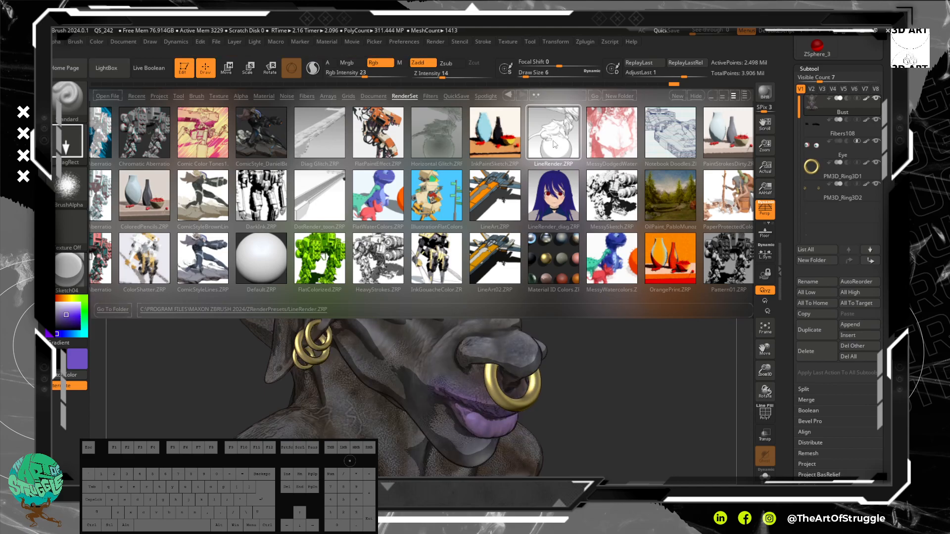
double_click(621, 187)
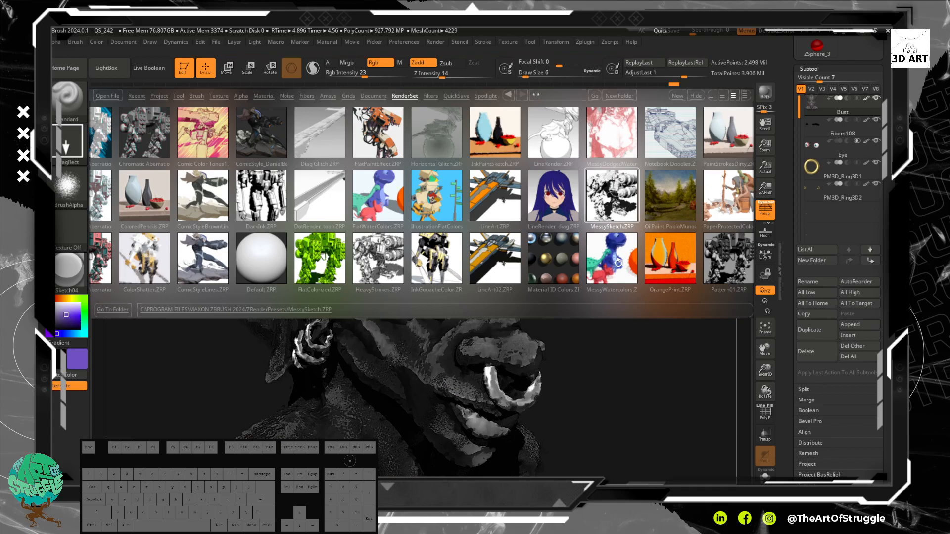
left_click(109, 64)
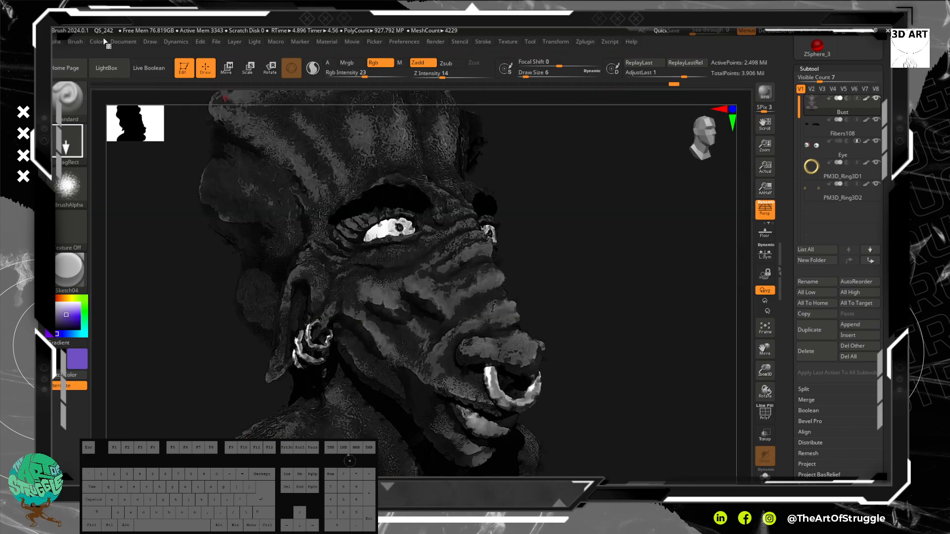
Step: Load the OilPaint_PabloMunoz render preset for the bust and view the render in full
left_click(109, 67)
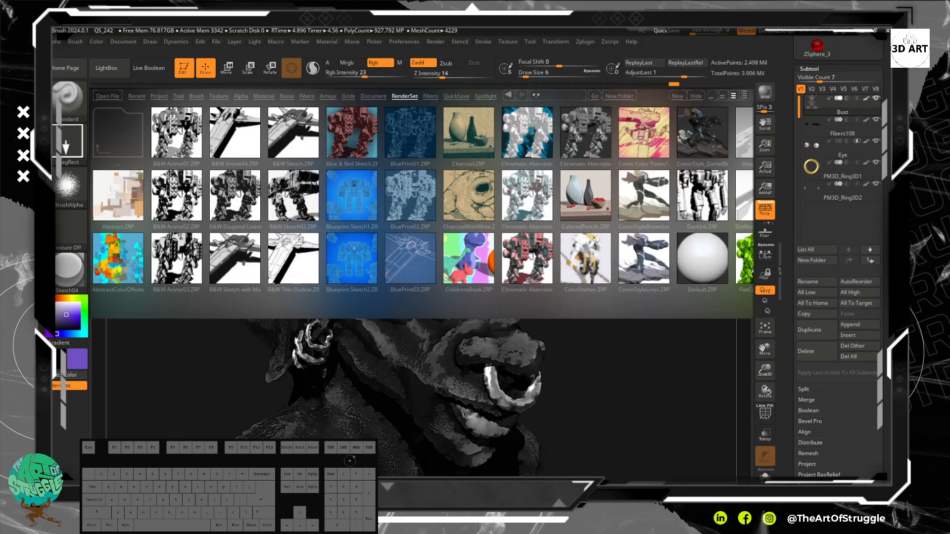
left_click_drag(657, 281, 518, 262)
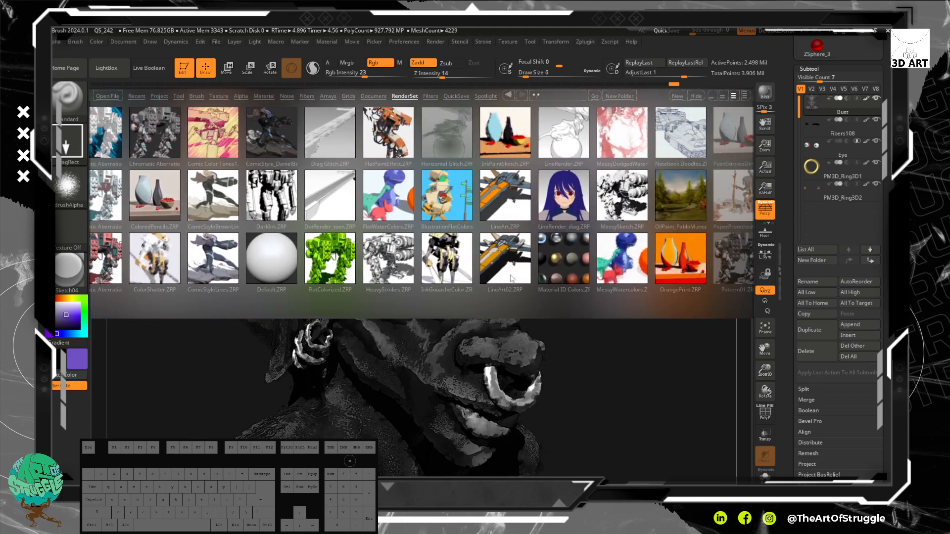
double_click(673, 193)
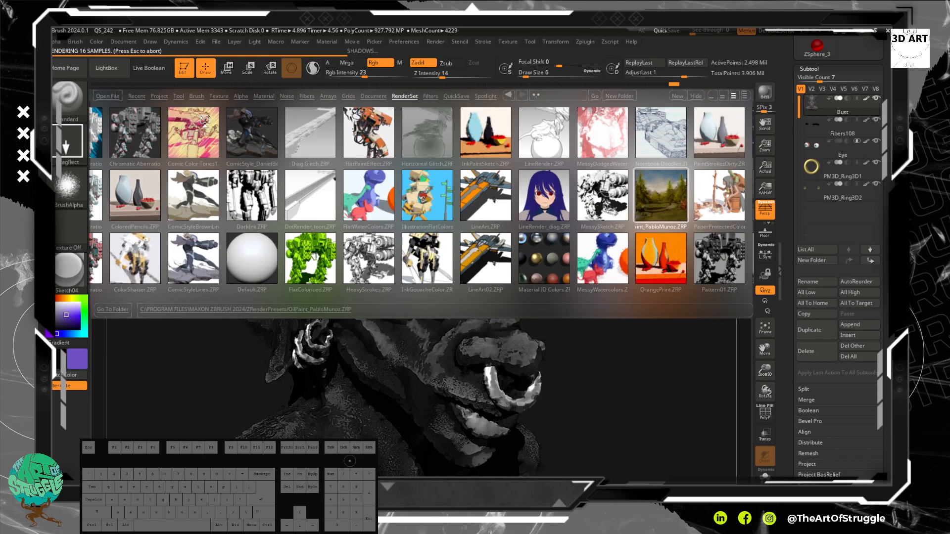
left_click(98, 67)
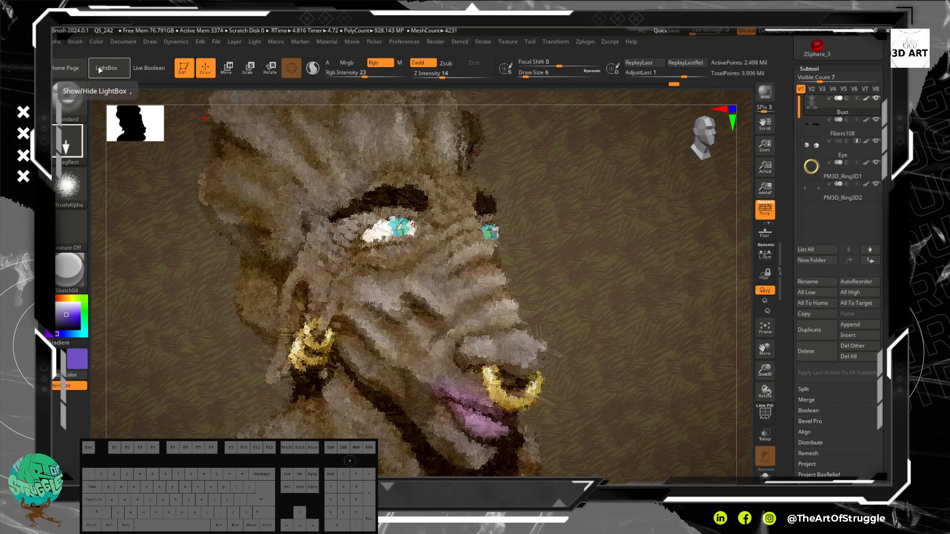
Step: Load the ColoredPencils render preset for the bust and view the render in full
left_click(99, 68)
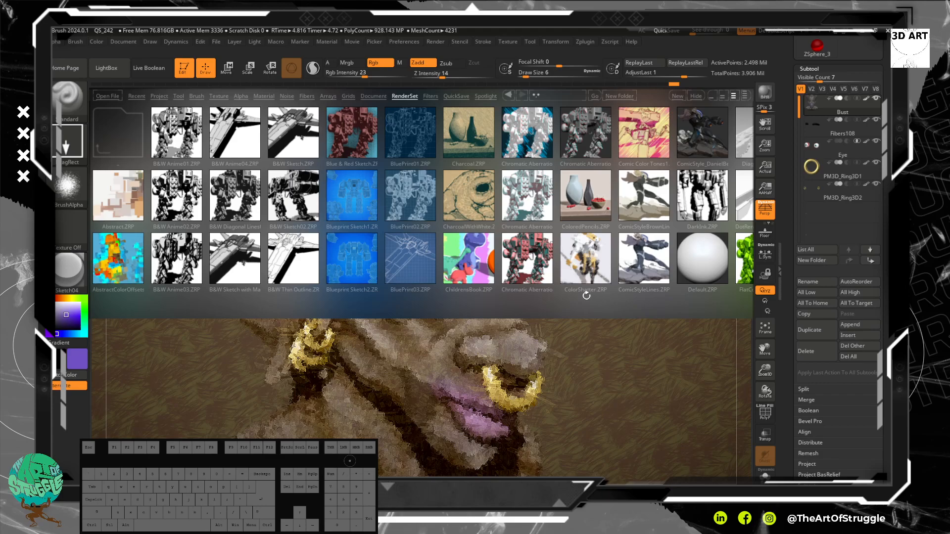
double_click(567, 204)
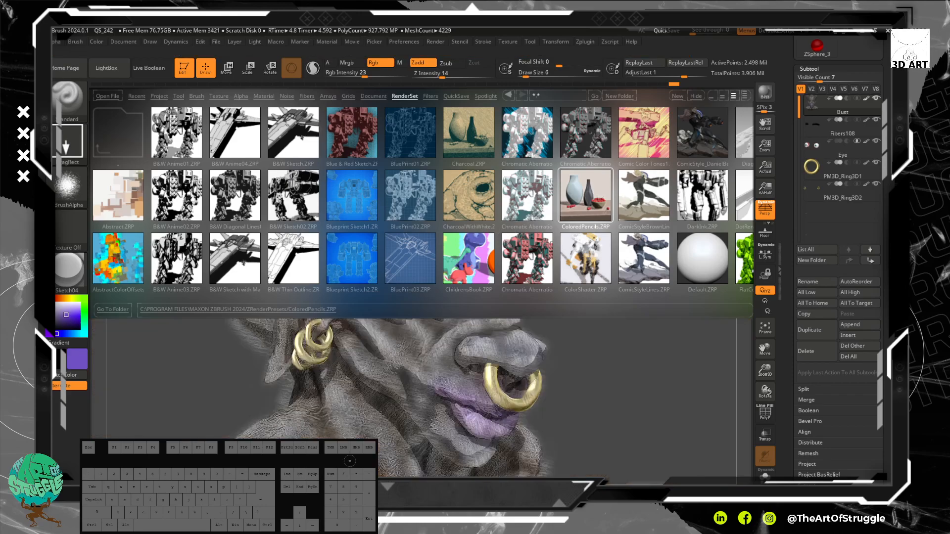
left_click(104, 73)
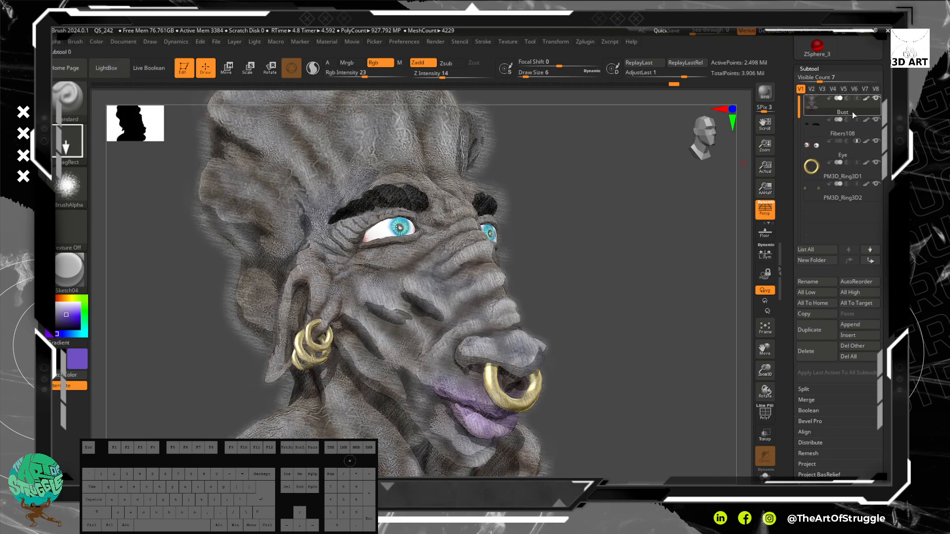
Step: Export the composite BPR render pass to the Desktop as a JPEG, adding a suffix to the BPR_Composite file name instead of replacing the existing file
left_click(435, 42)
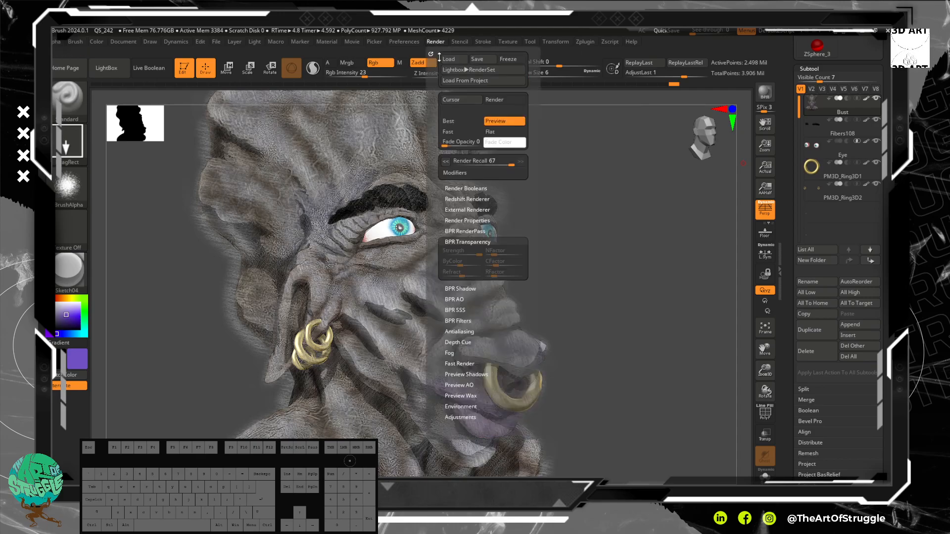
left_click(469, 188)
left_click(469, 188)
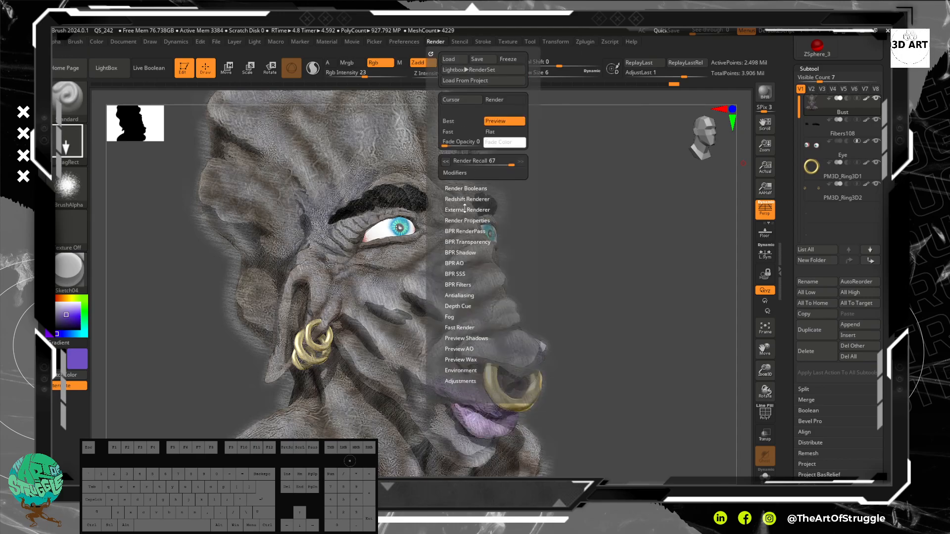
left_click(465, 231)
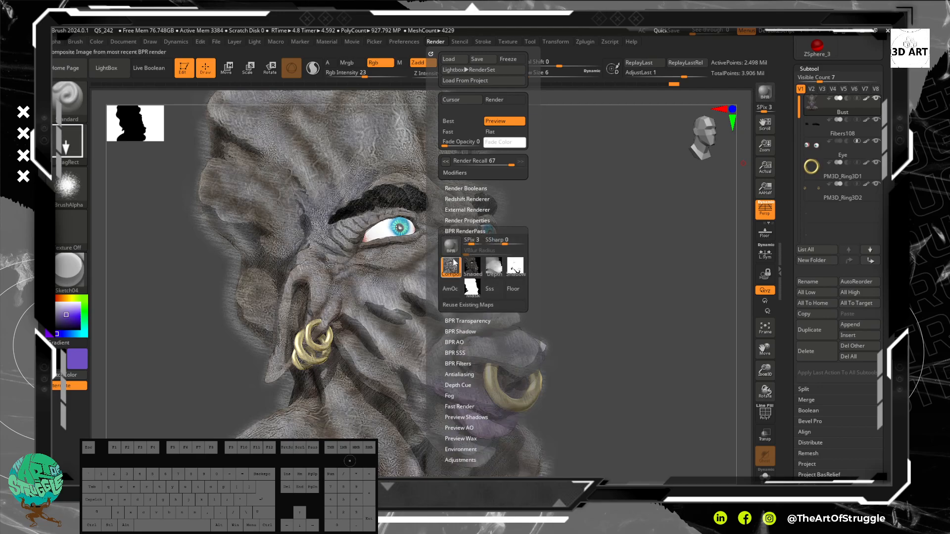
left_click(451, 267)
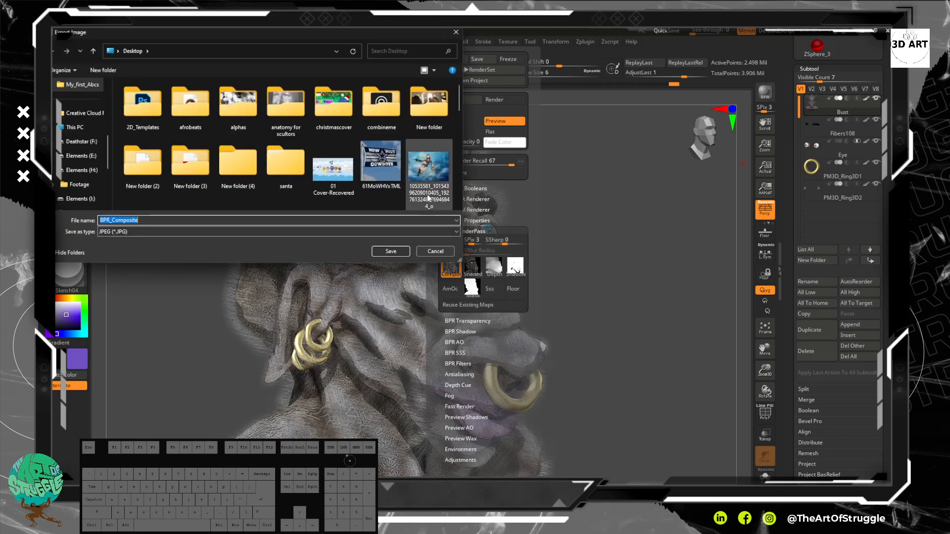
left_click(389, 251)
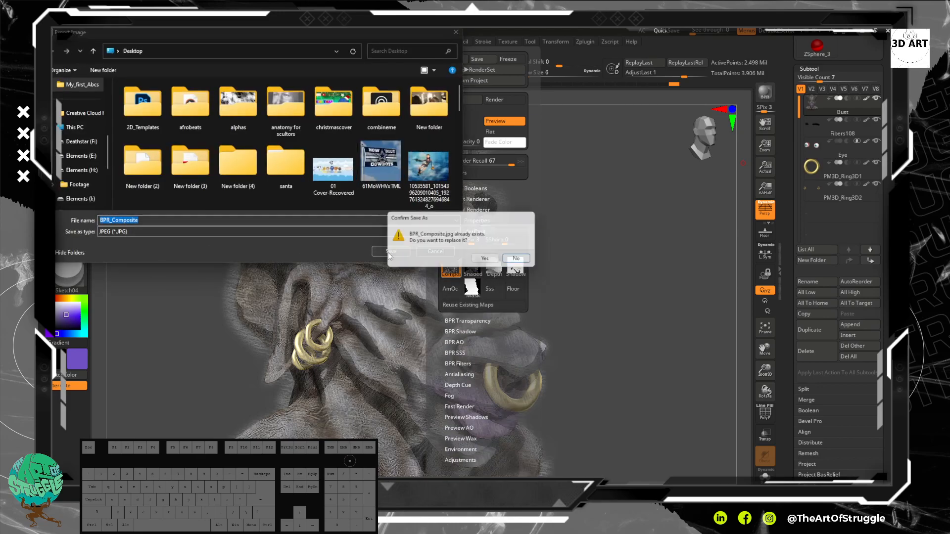
left_click(520, 260)
left_click(201, 220)
left_click(208, 217)
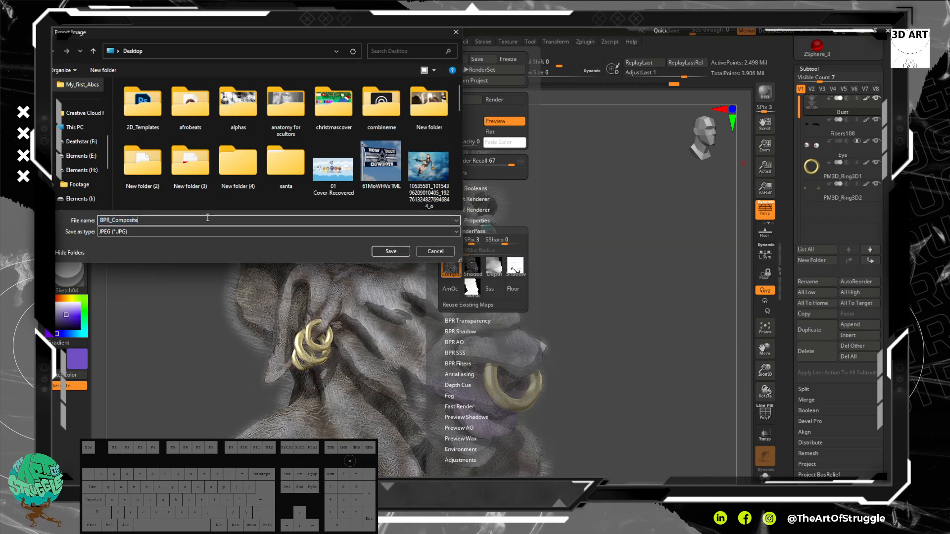
type("pit")
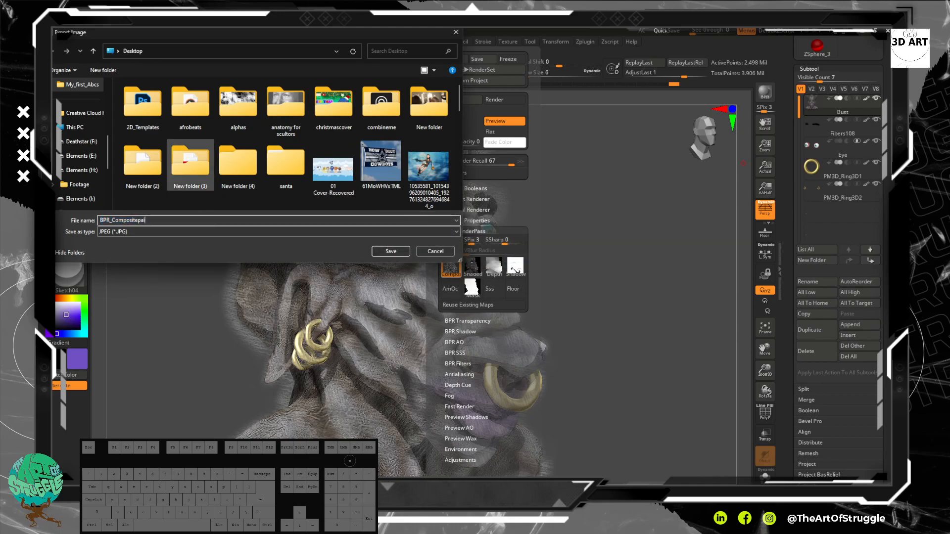
key("Return")
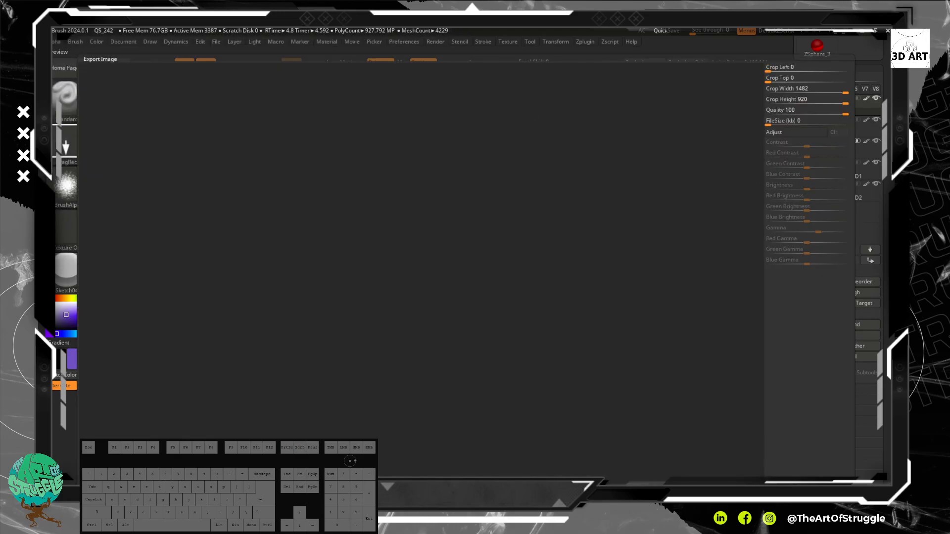
left_click(785, 489)
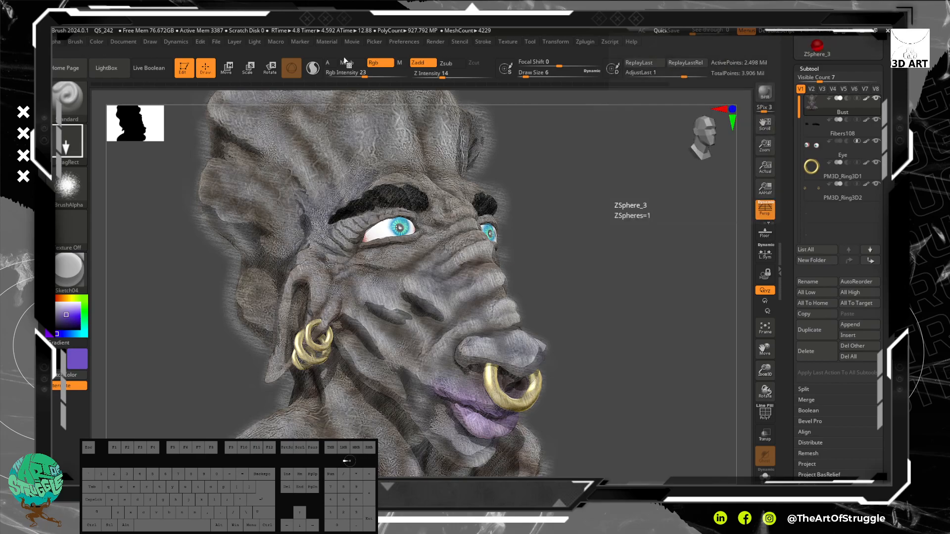